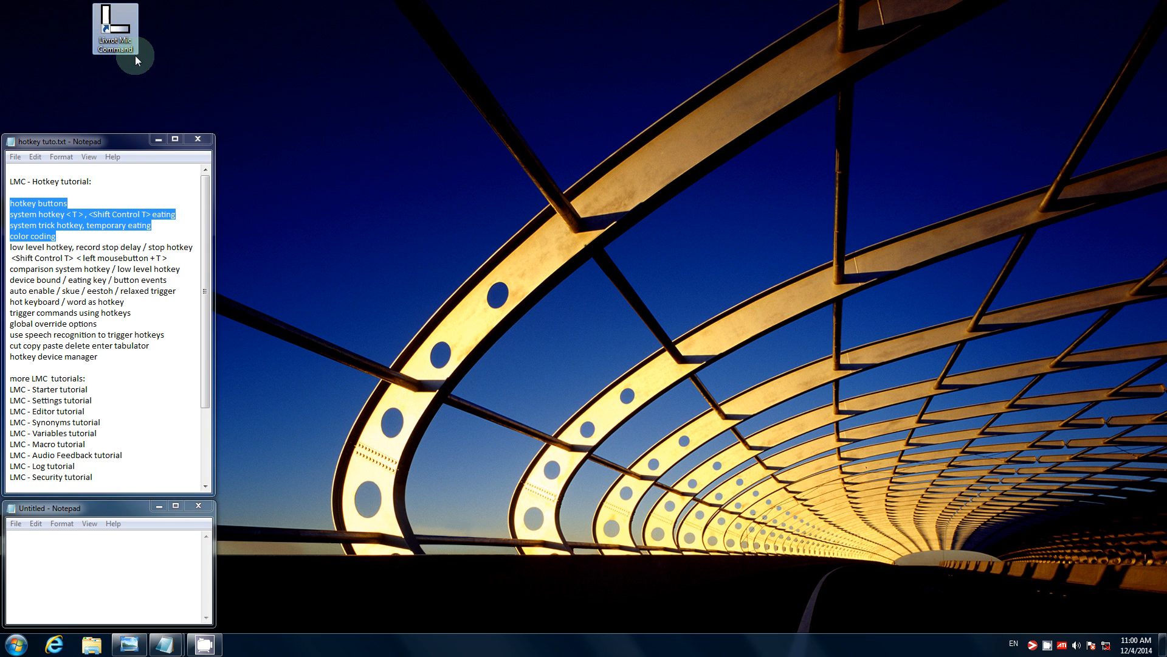
Start Livrot Mic Command and show its hotkey settings.
click(285, 241)
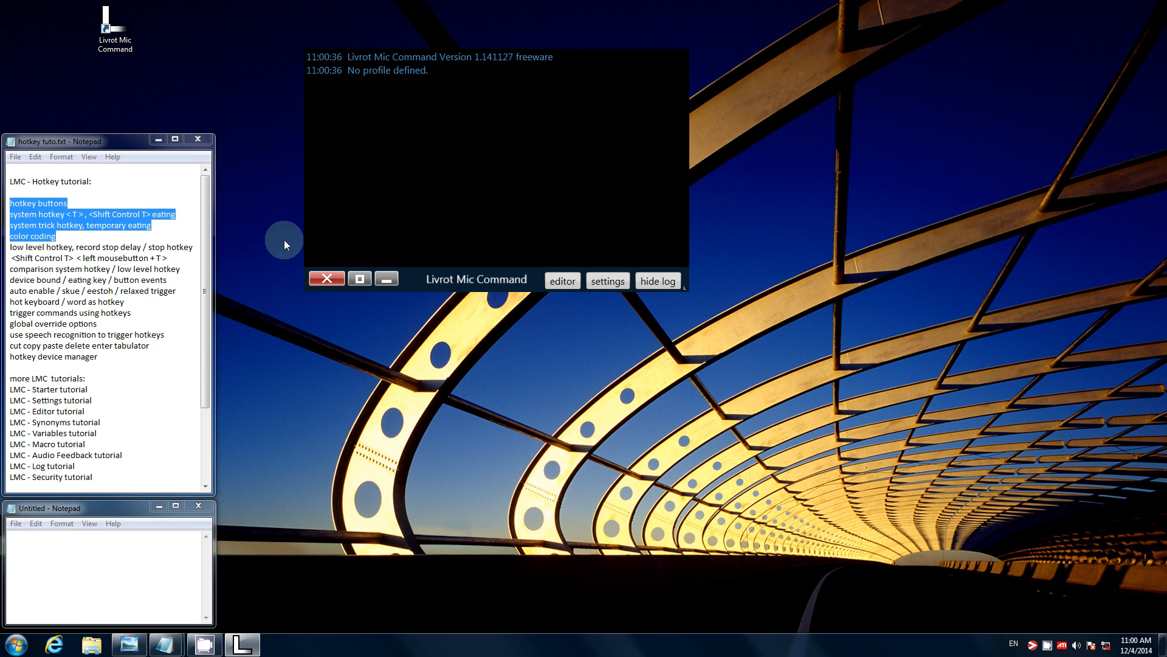
click(610, 282)
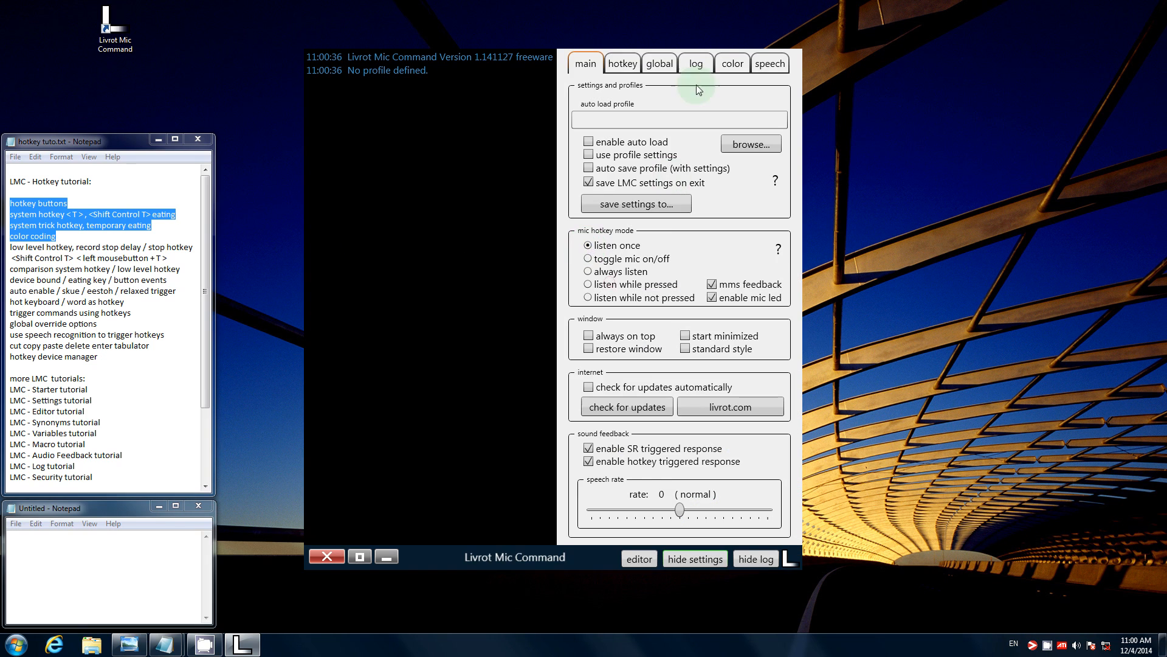
click(627, 65)
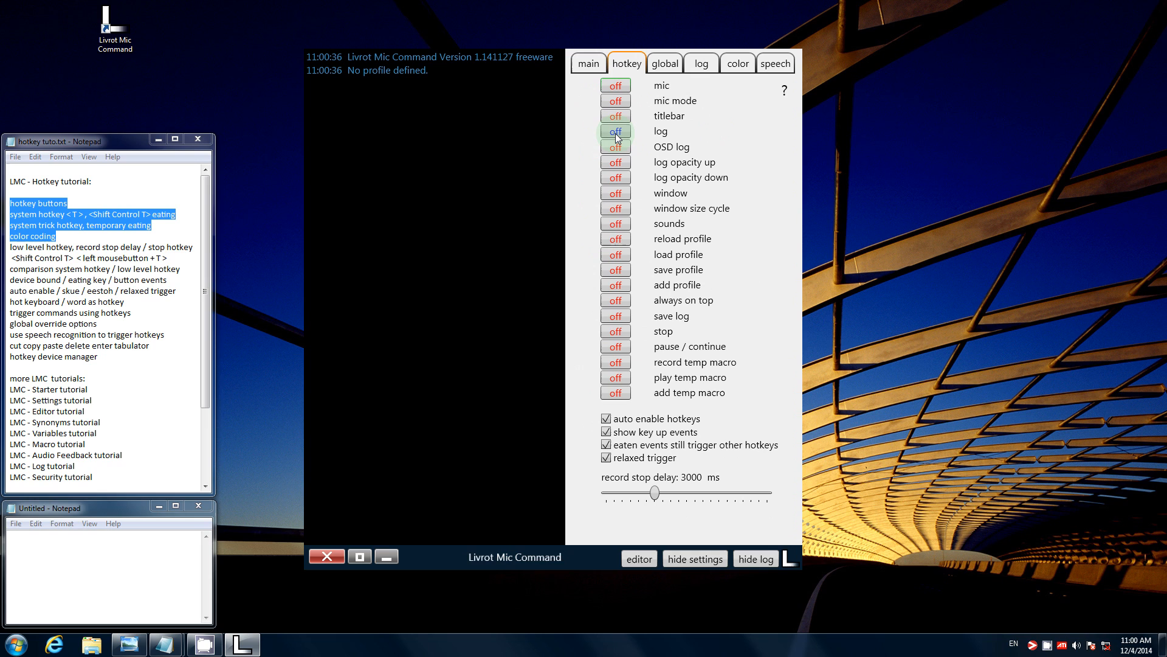
Inspect the detailed settings of the log hotkey and close them without making changes.
mouse_move(615, 133)
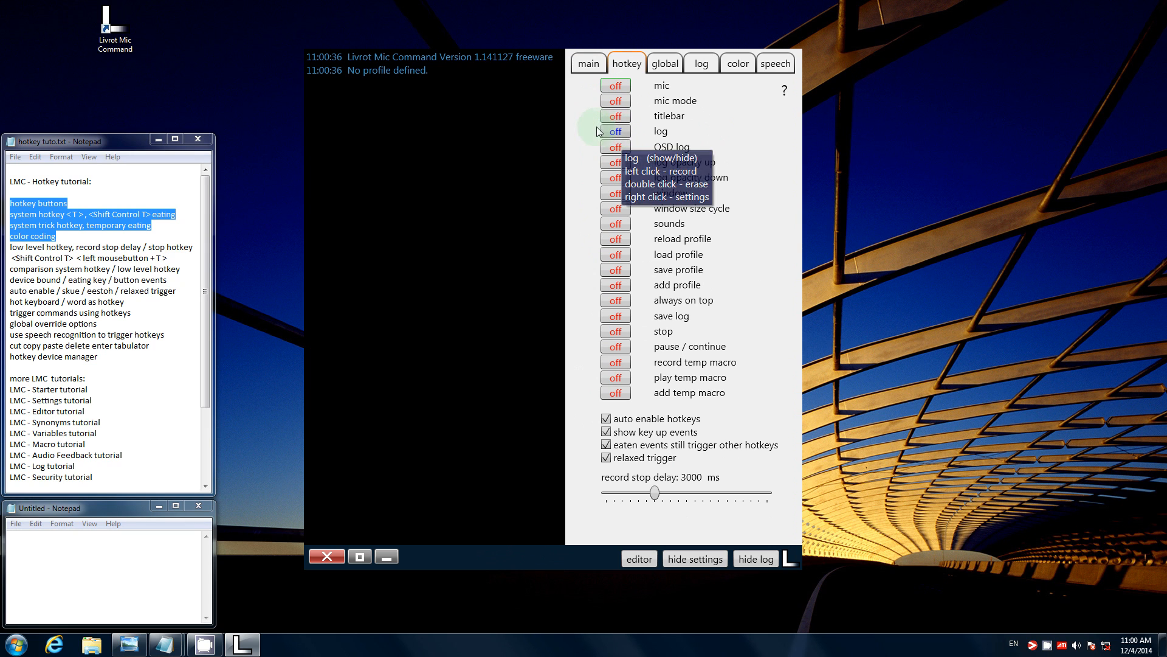
right_click(616, 133)
click(669, 189)
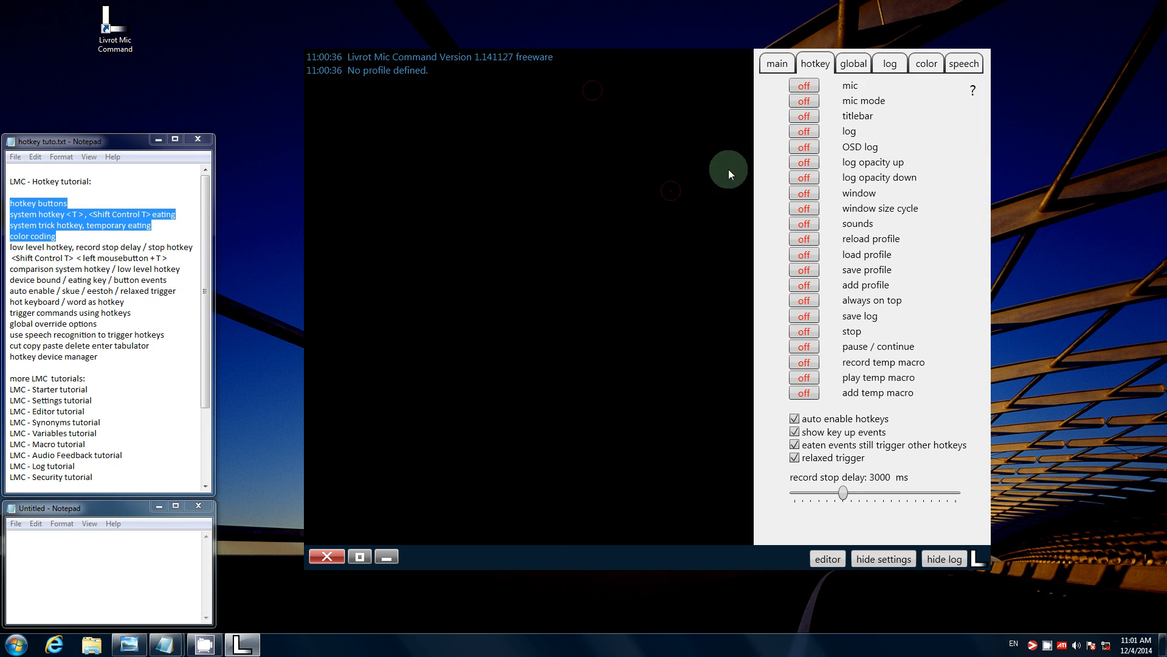
Create a plain text command in the editor with the phrase "hello", the action "test" and the hotkey F6.
click(814, 558)
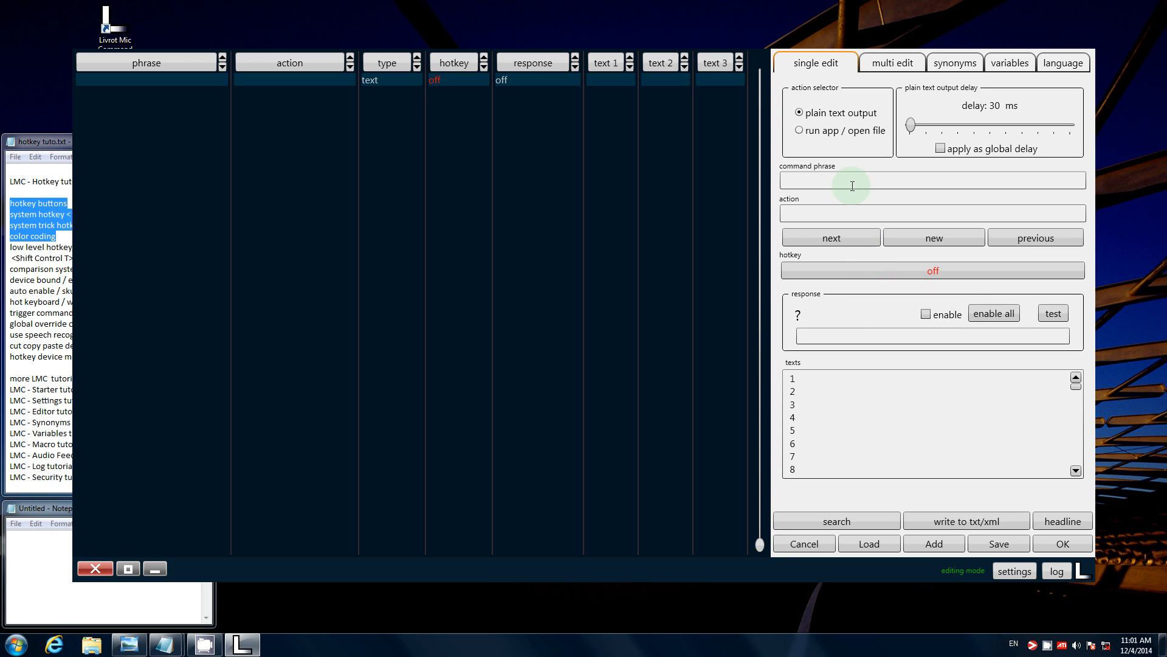
text(hello)
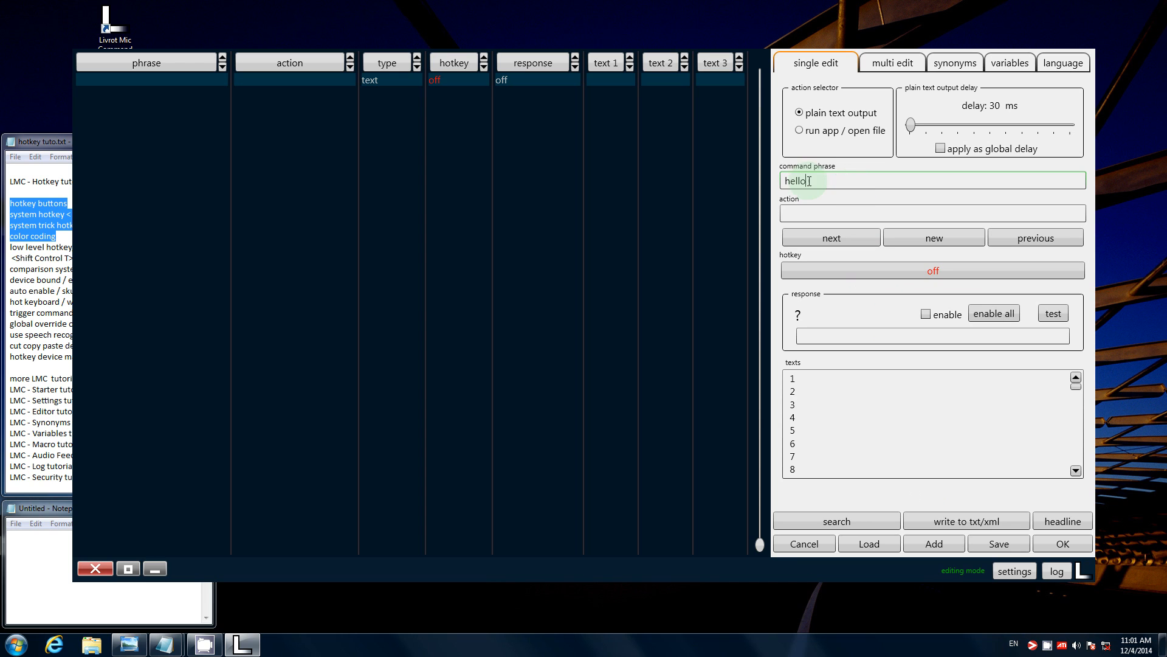
click(819, 211)
text(test)
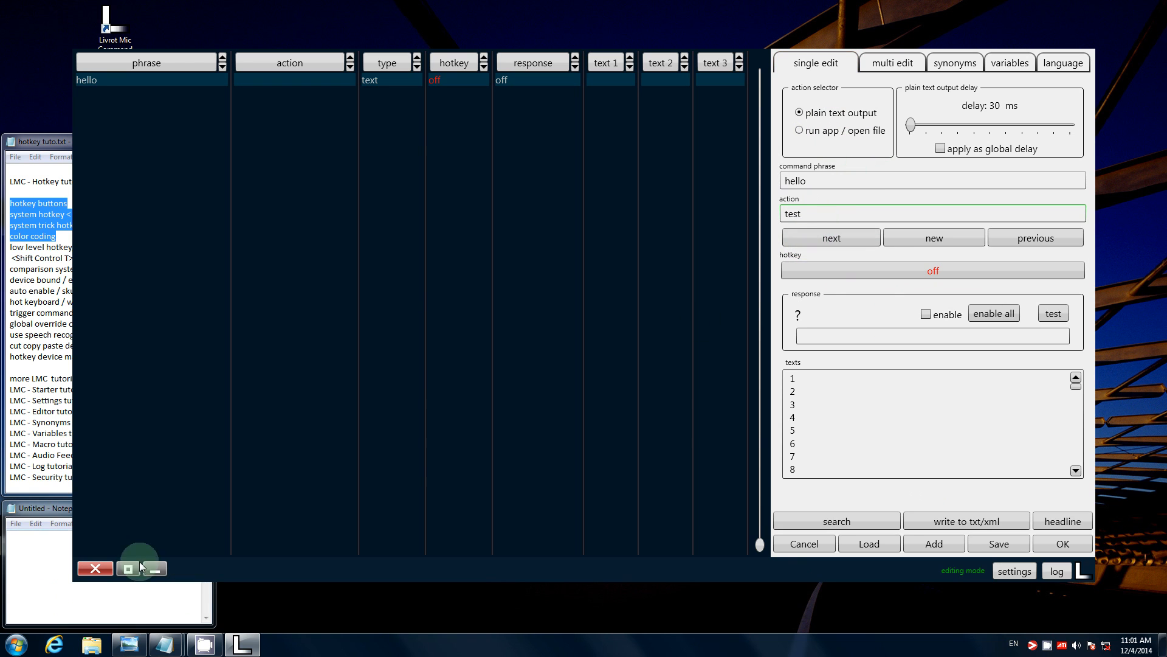
click(931, 271)
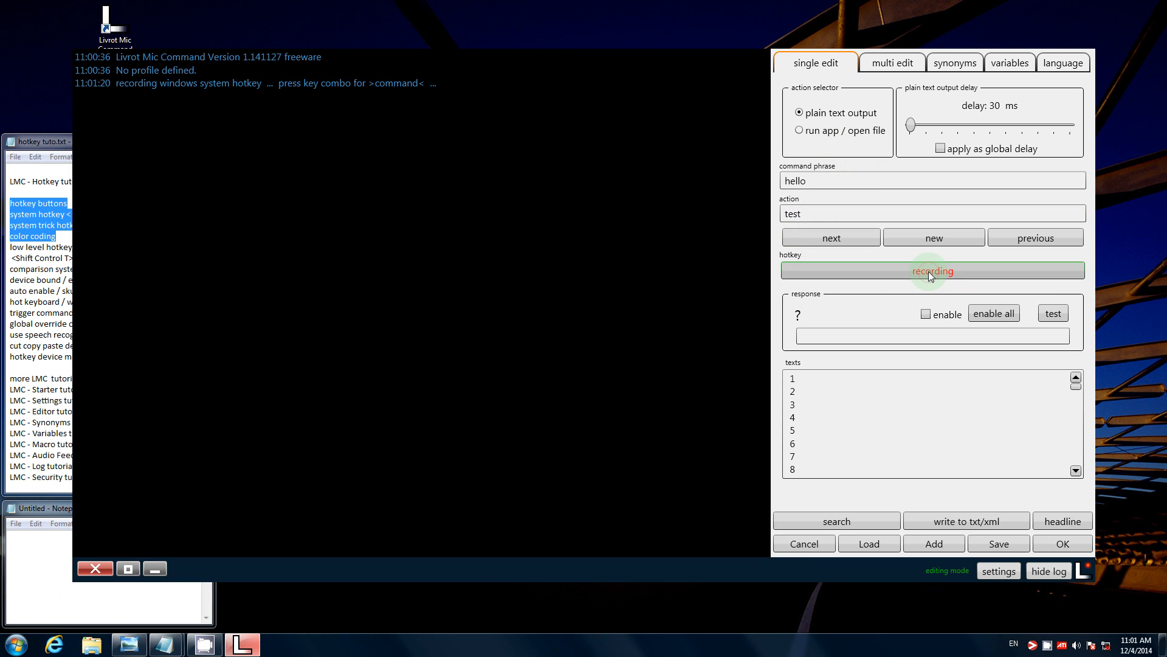
key(F6)
Switch to the empty Notepad document and trigger the F6 hotkey twice to test the command.
click(41, 596)
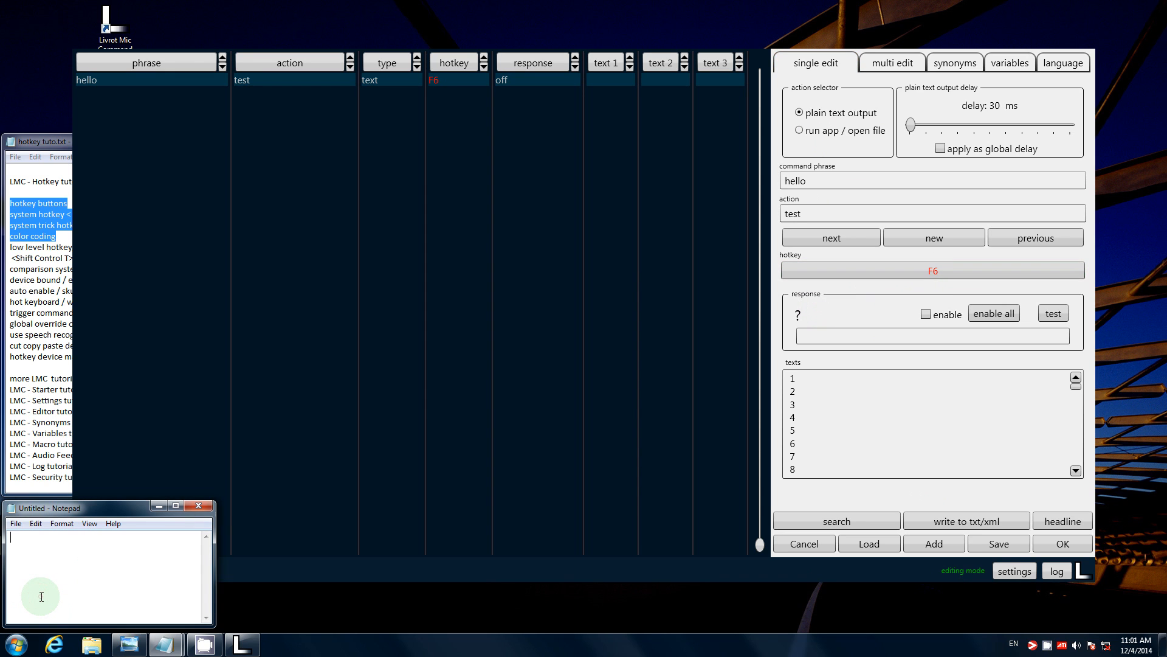
key(F6)
key(F6)
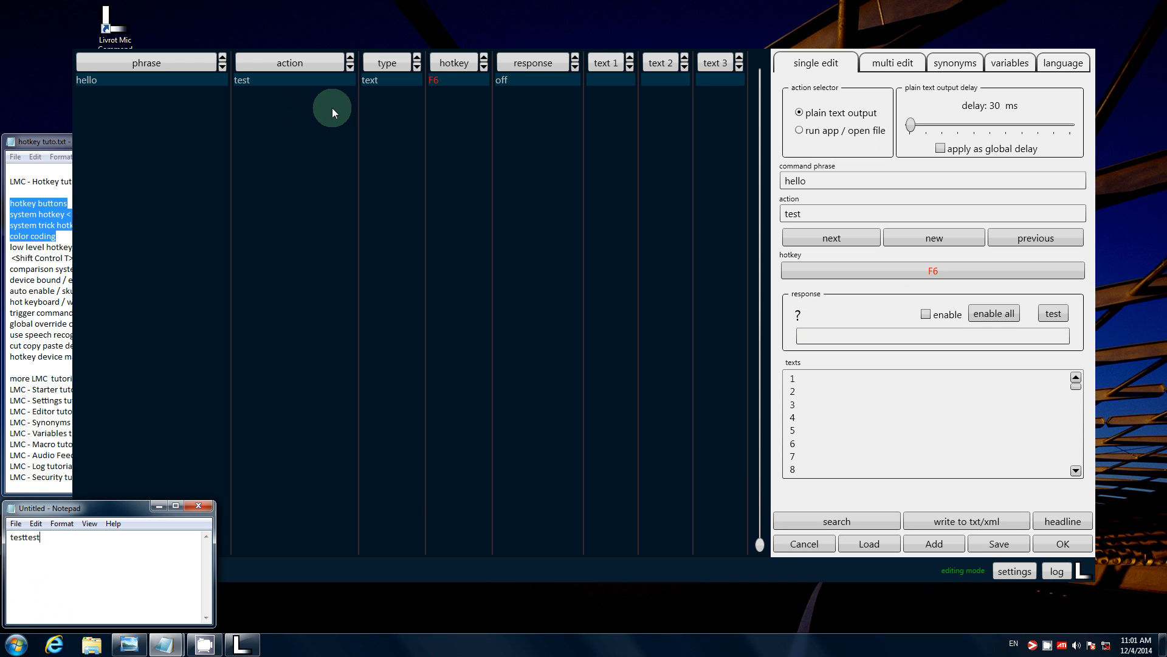
Change the action of the hello command to "shift control G".
click(911, 219)
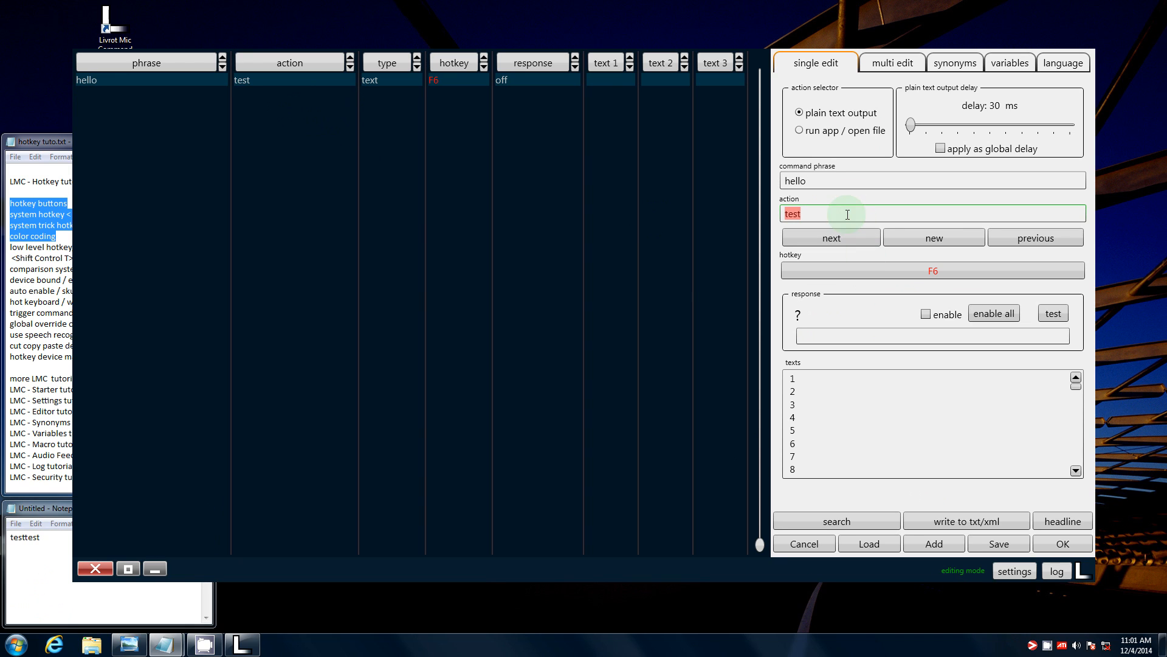
key(BackSpace)
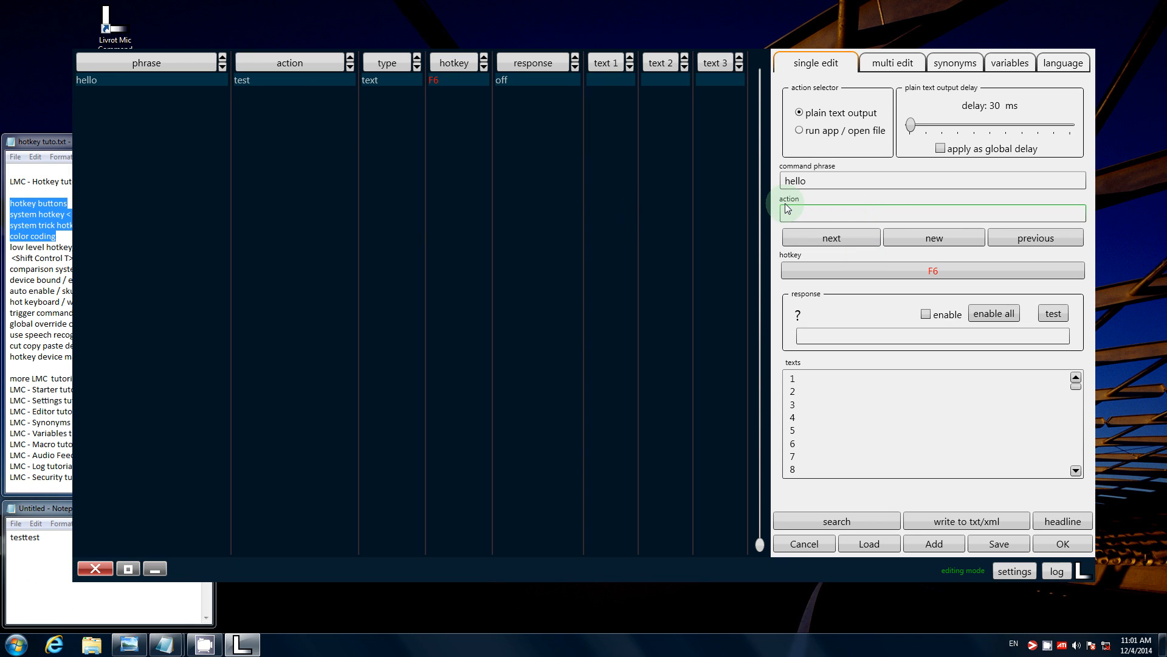
text(shift control G)
Add a second command with the phrase "test" and the system hotkey Shift Ctrl G.
click(909, 238)
click(908, 271)
key(shift+ctrl+g)
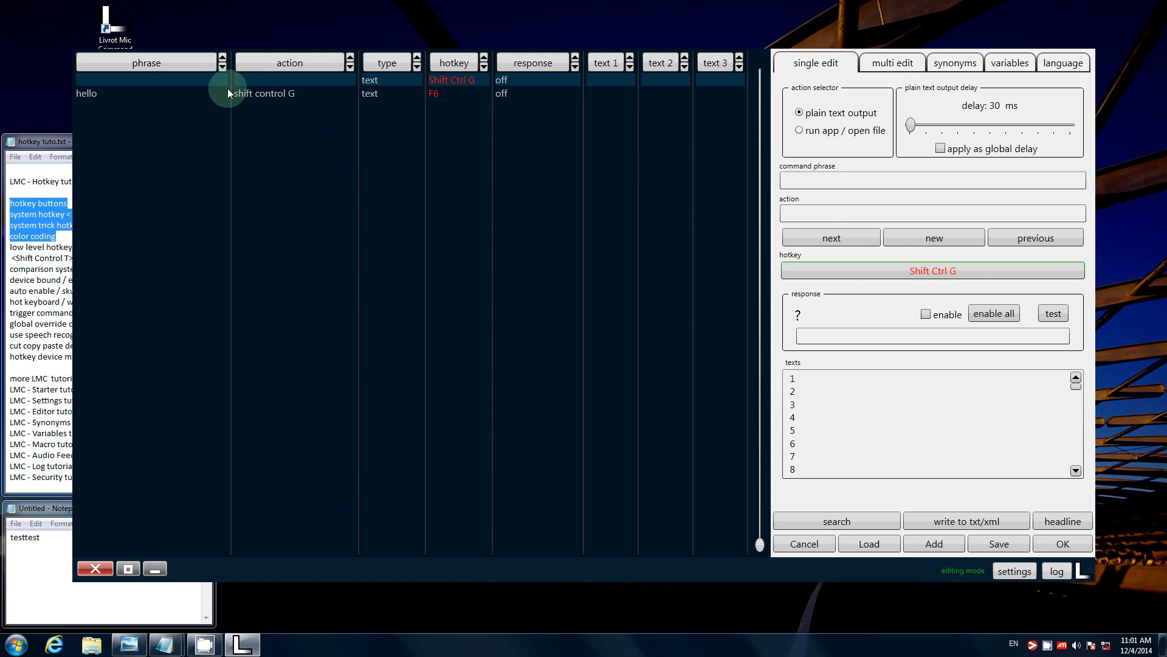
click(873, 179)
text(test)
key(Tab)
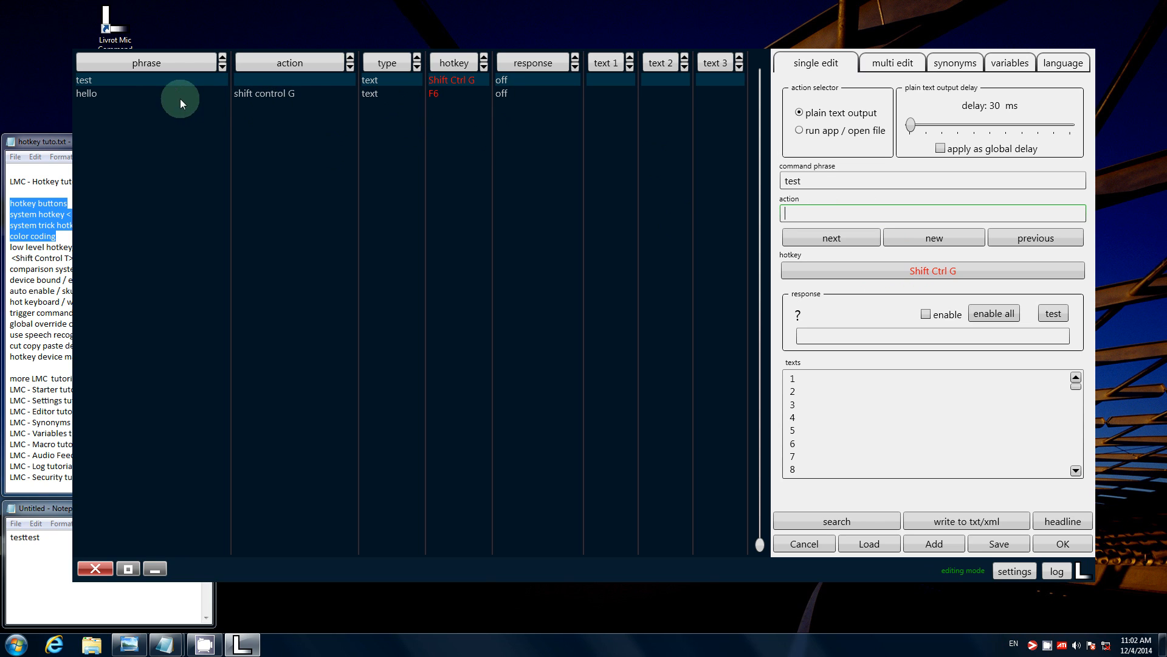
Replace the action text of the hello command with "t".
click(126, 97)
click(802, 186)
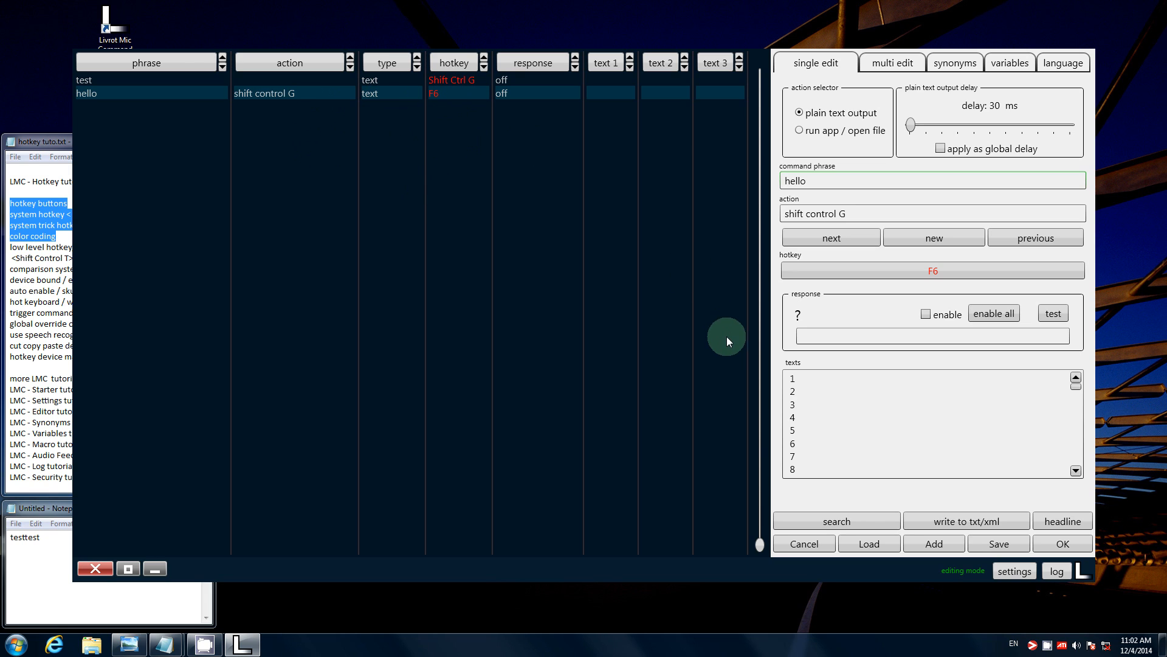
mouse_move(797, 317)
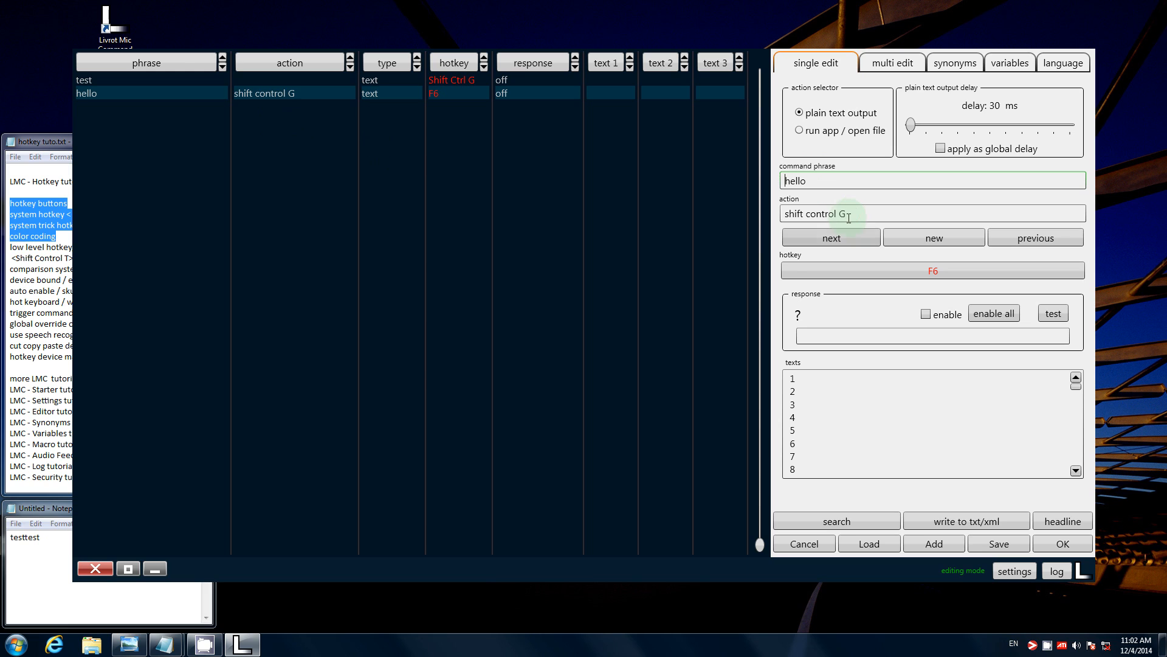
drag(856, 213, 621, 214)
text(t)
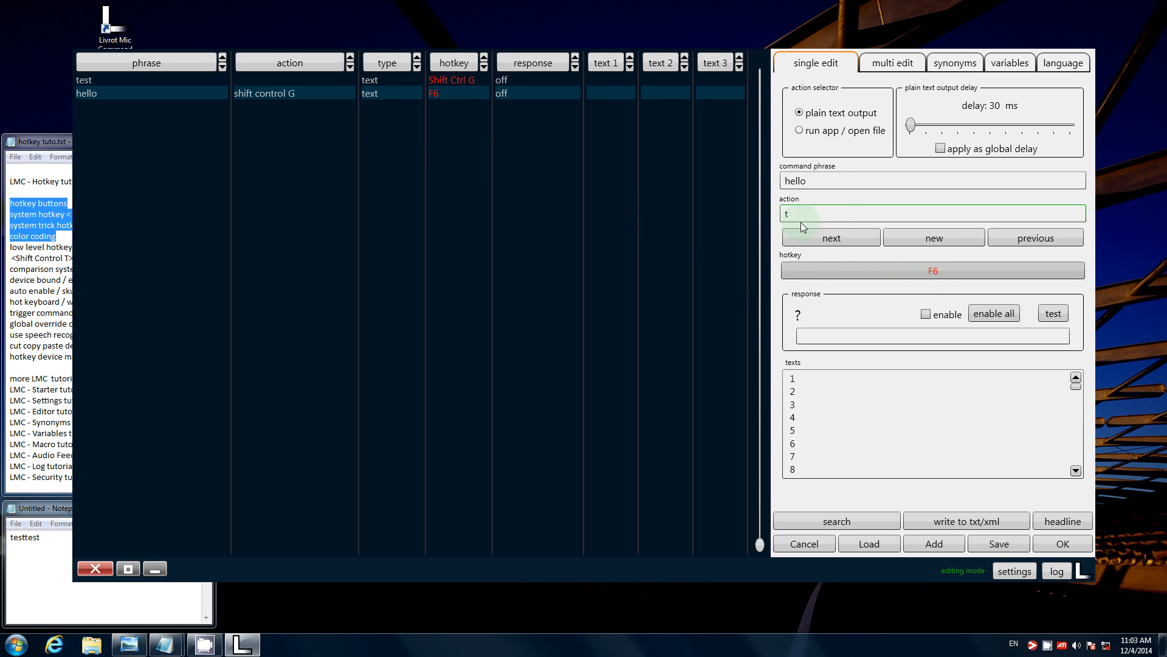
key(Tab)
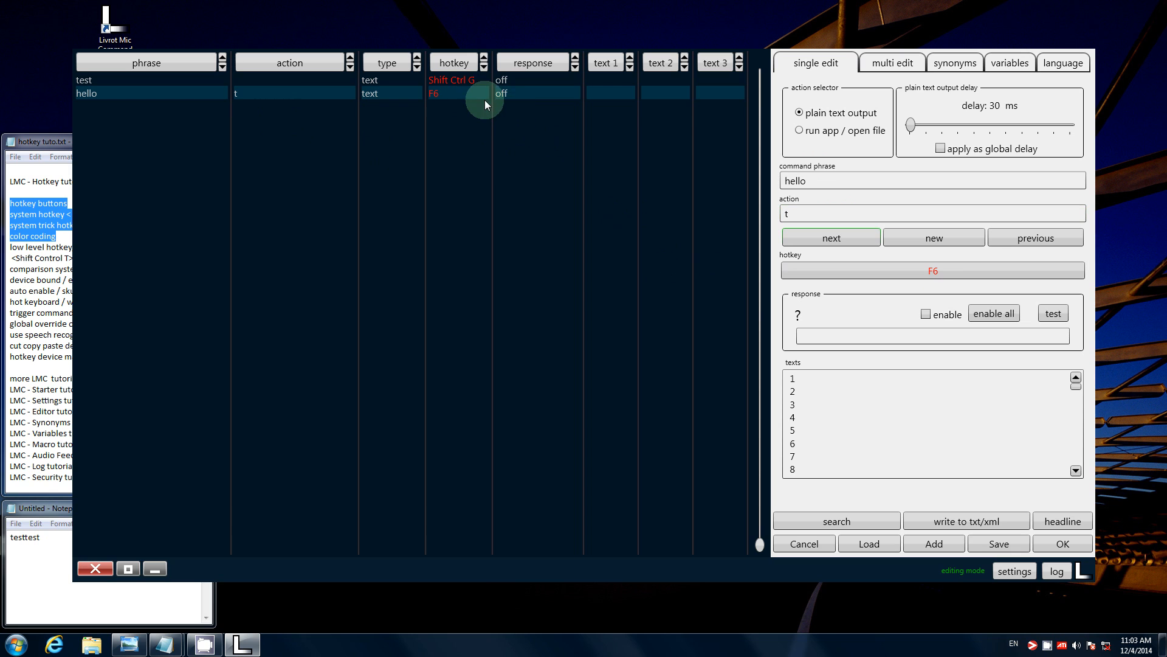
Record T as the new hotkey of the test command.
click(485, 80)
click(889, 268)
key(t)
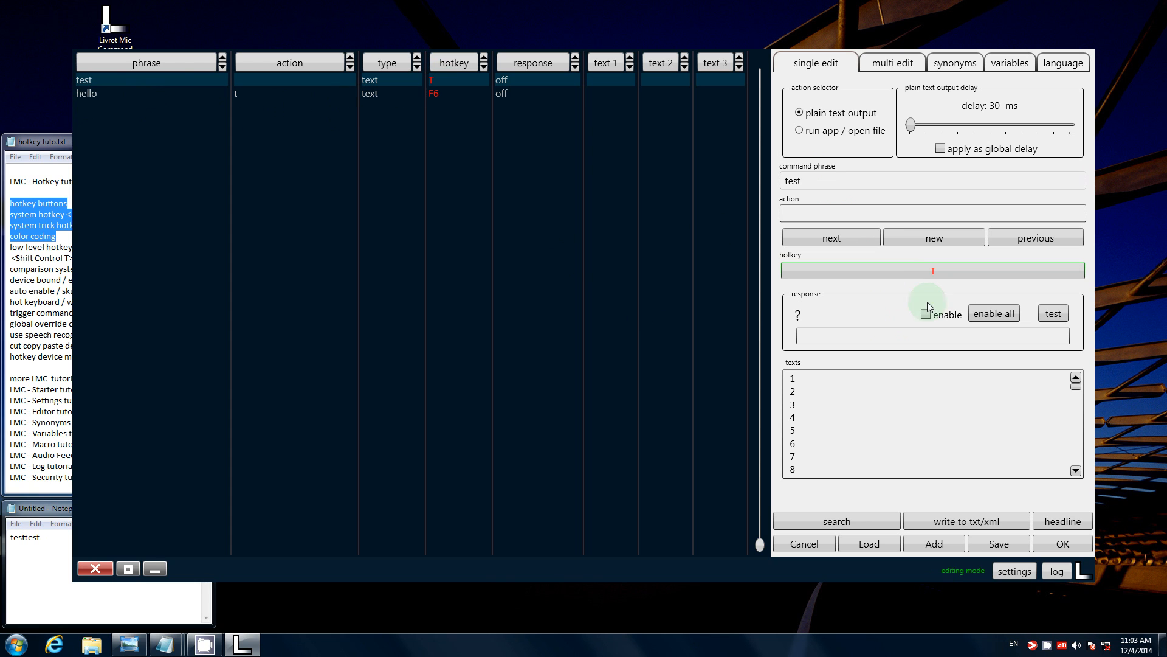
Erase the hotkey of the test command and leave the editor, accepting the changes.
right_click(921, 275)
click(862, 213)
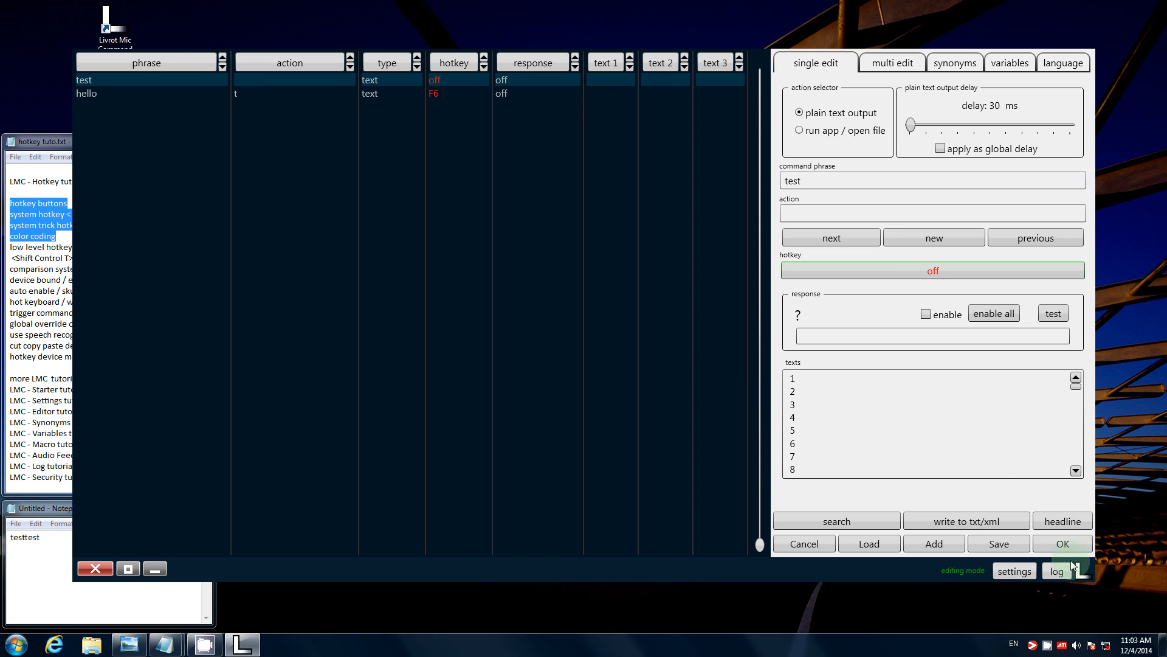
click(1067, 541)
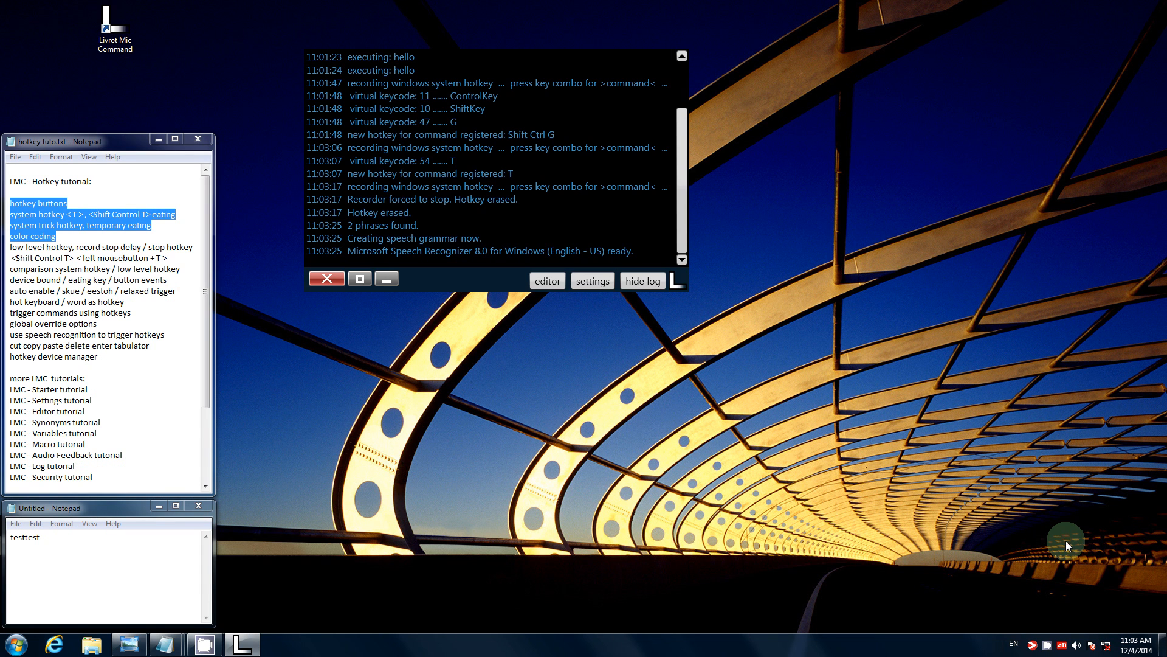
Record T as the system hotkey for the titlebar function and trigger it twice to toggle the titlebar.
click(582, 280)
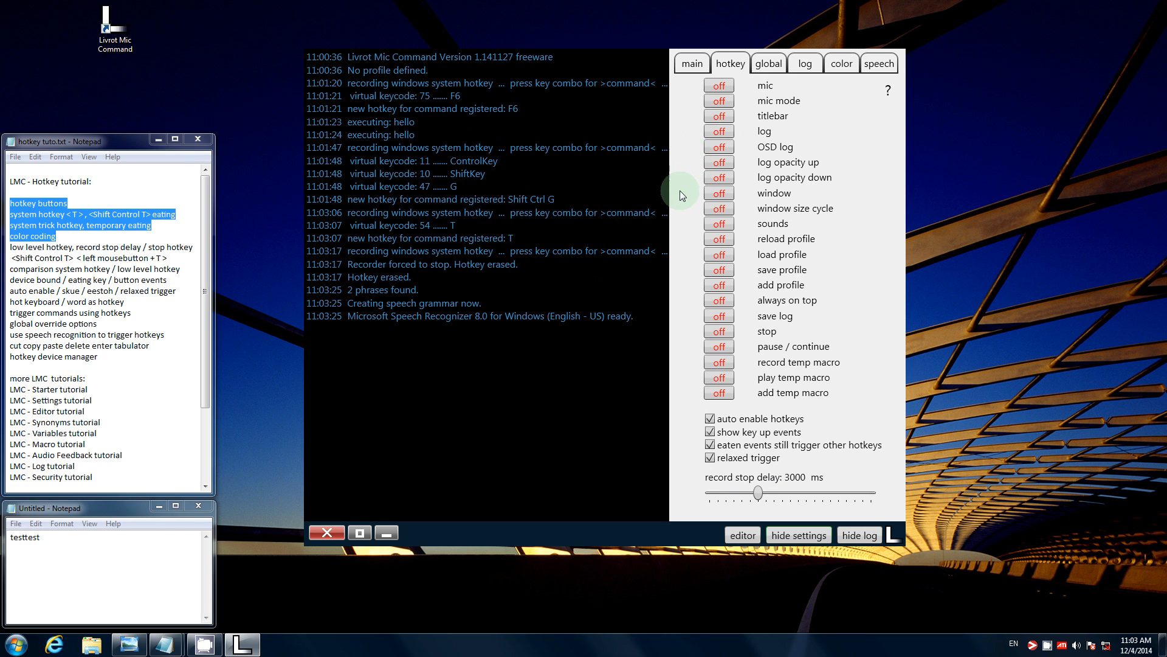
click(727, 114)
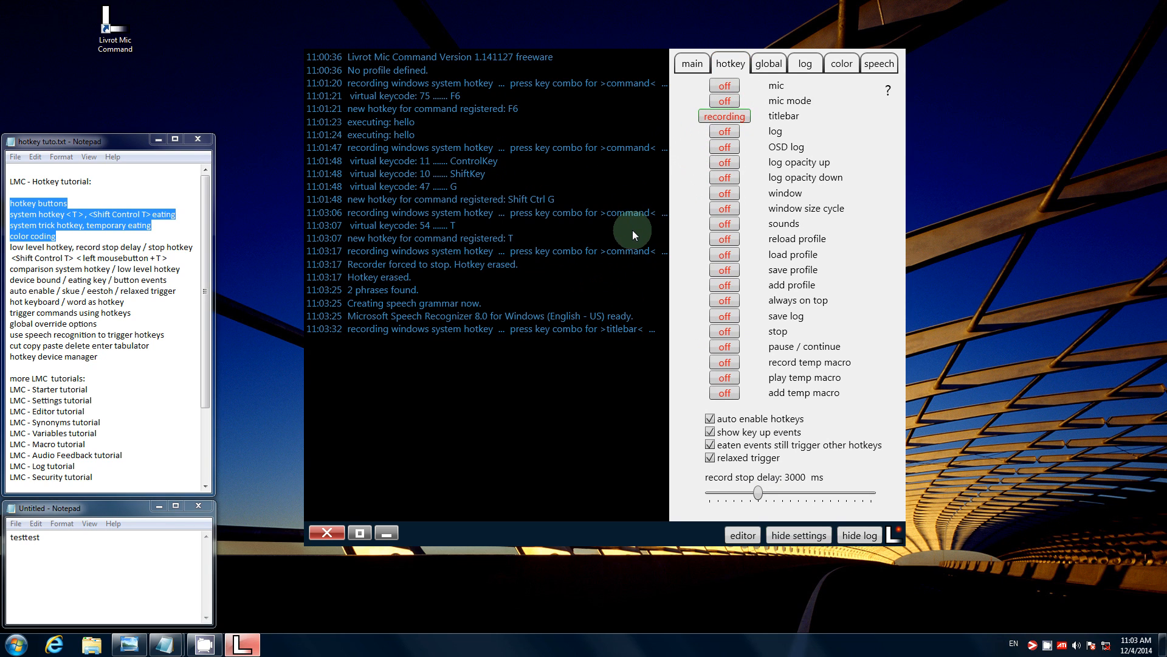
key(t)
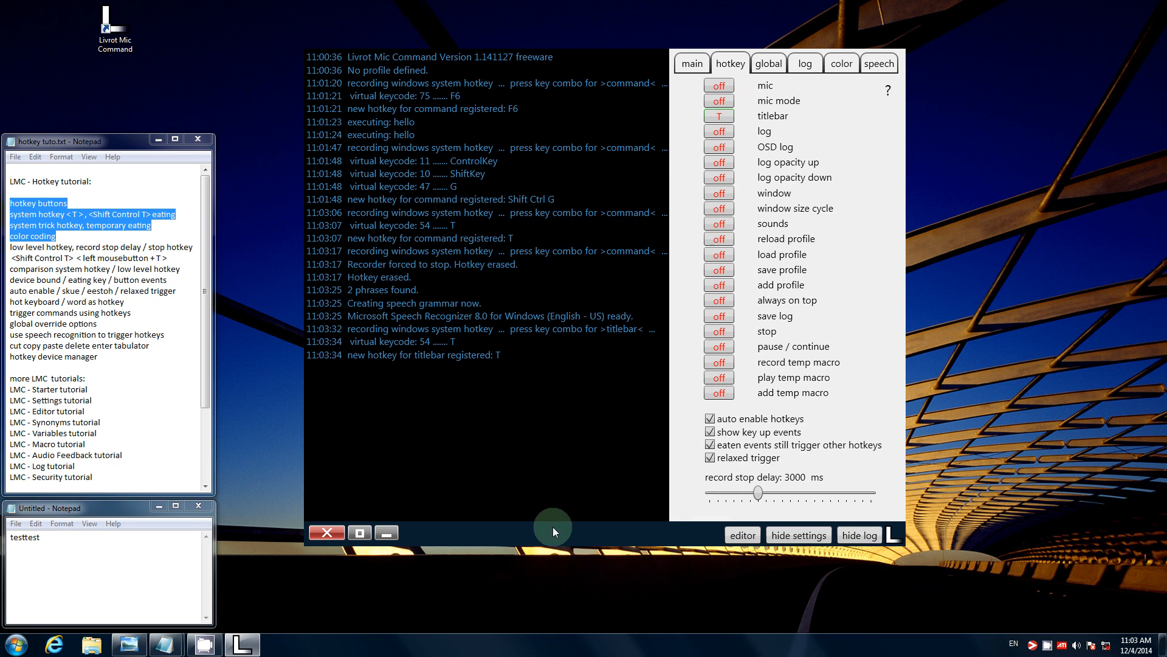
key(t)
key(t)
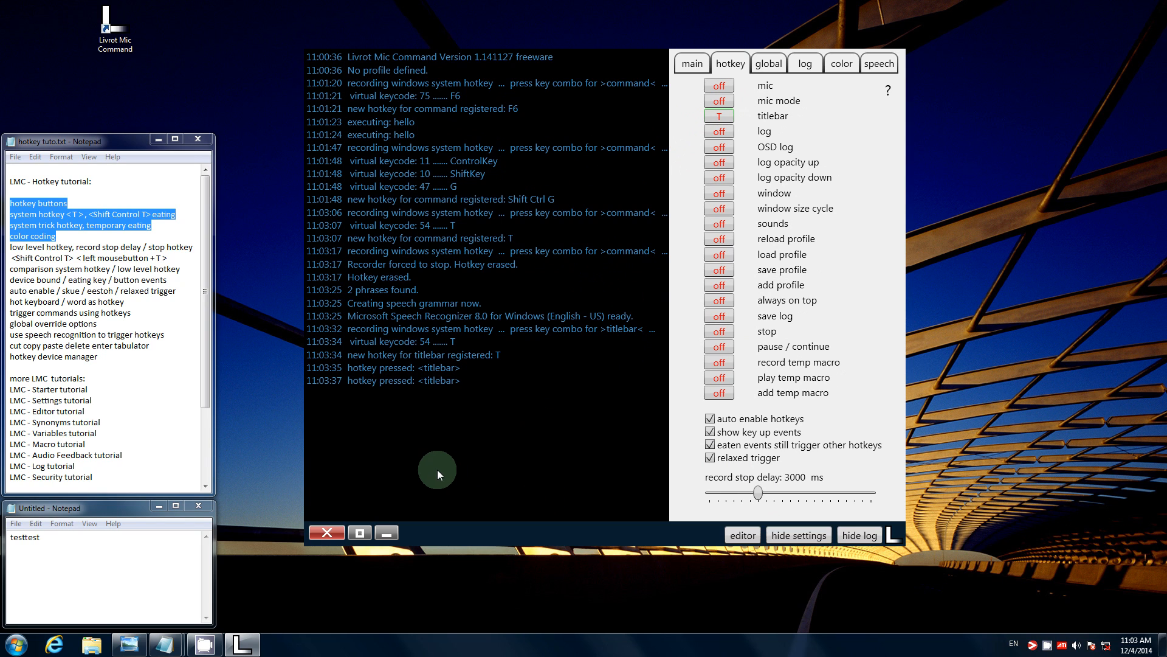
Replace the text in the untitled Notepad document with "weather" entered twice to test the T hotkey's key eating.
drag(101, 553, 14, 559)
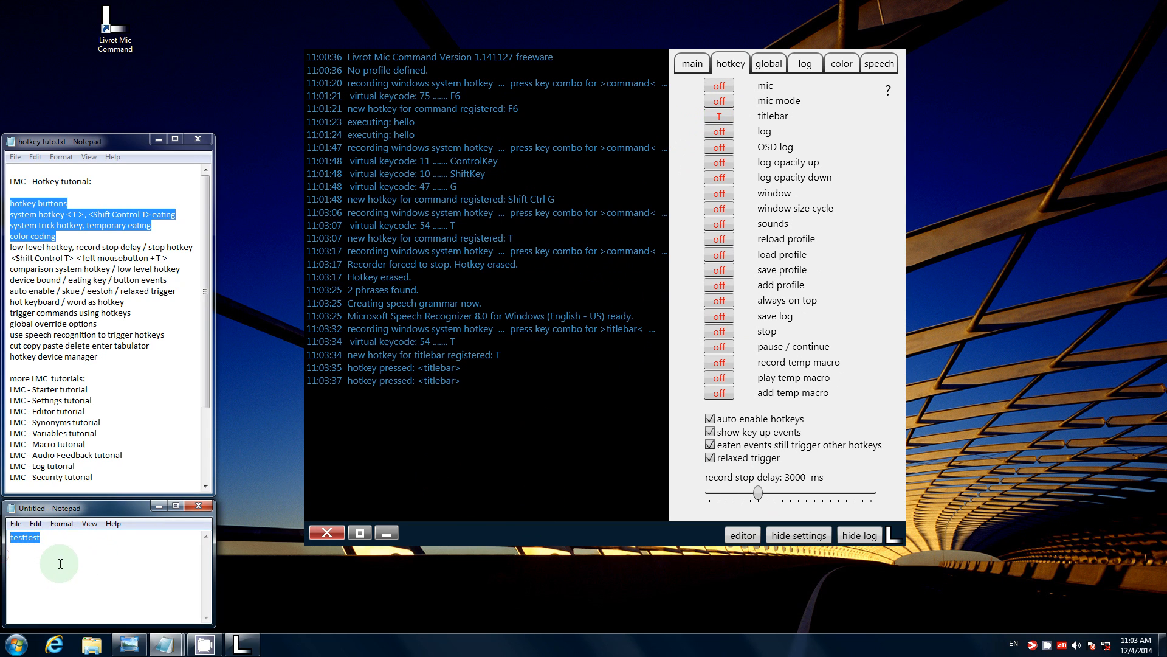
key(BackSpace)
text(weather)
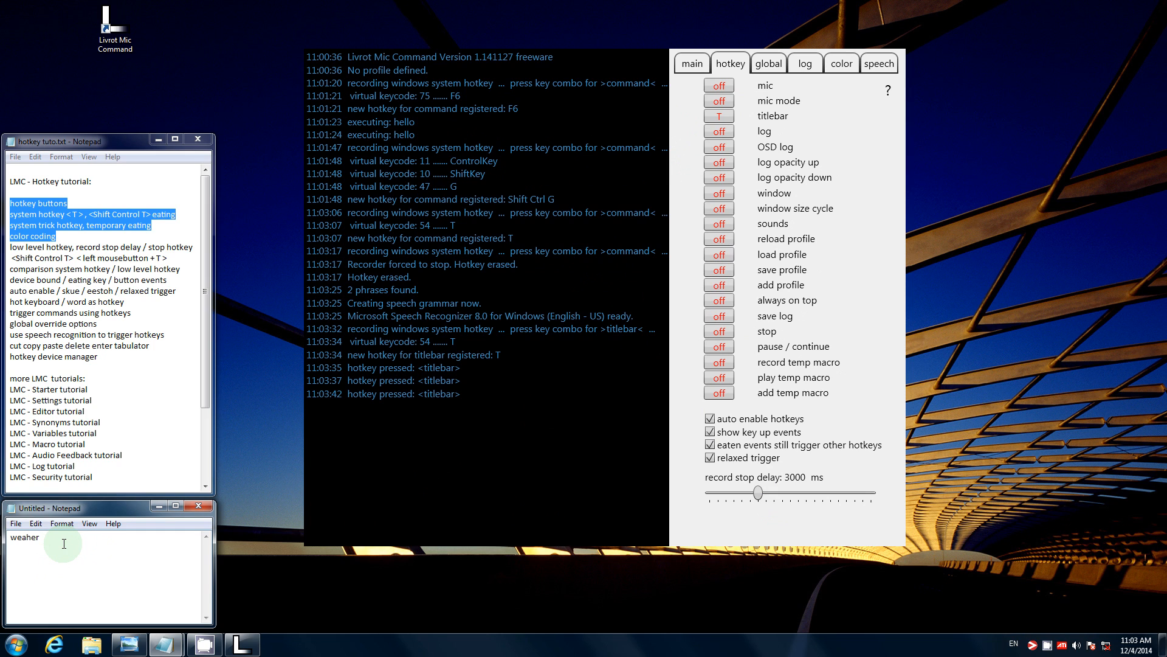
text(weah)
text(t)
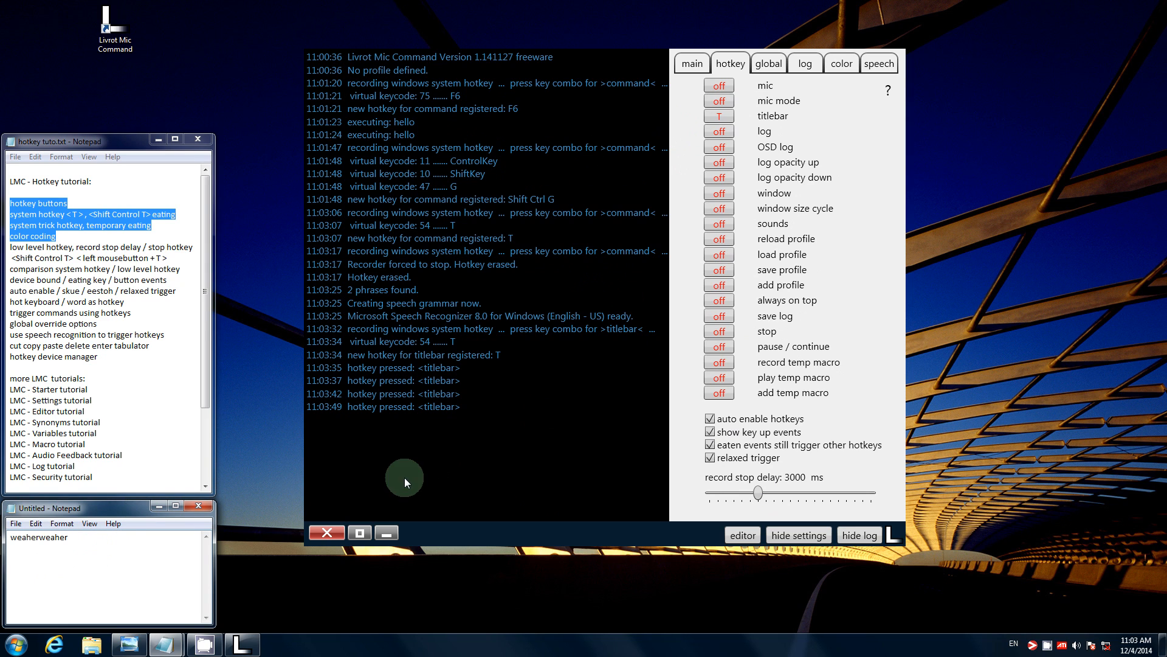
Enable temporary eating for the titlebar hotkey and set its send out delay to 2010 ms.
right_click(731, 118)
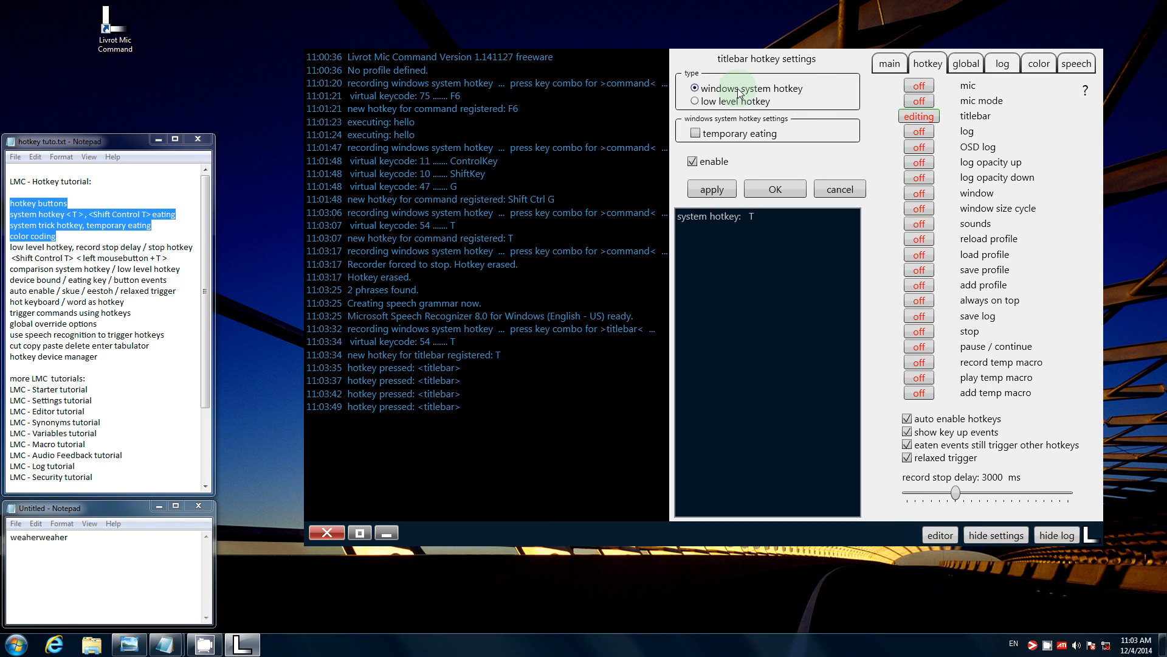
mouse_move(739, 93)
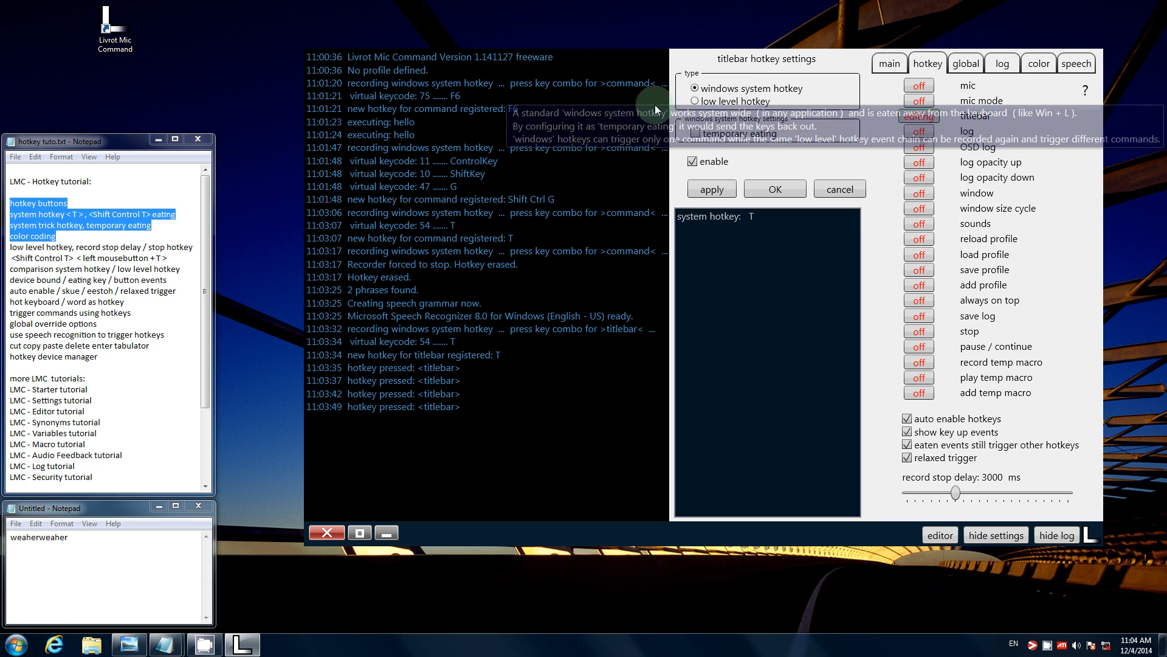
click(697, 133)
click(692, 189)
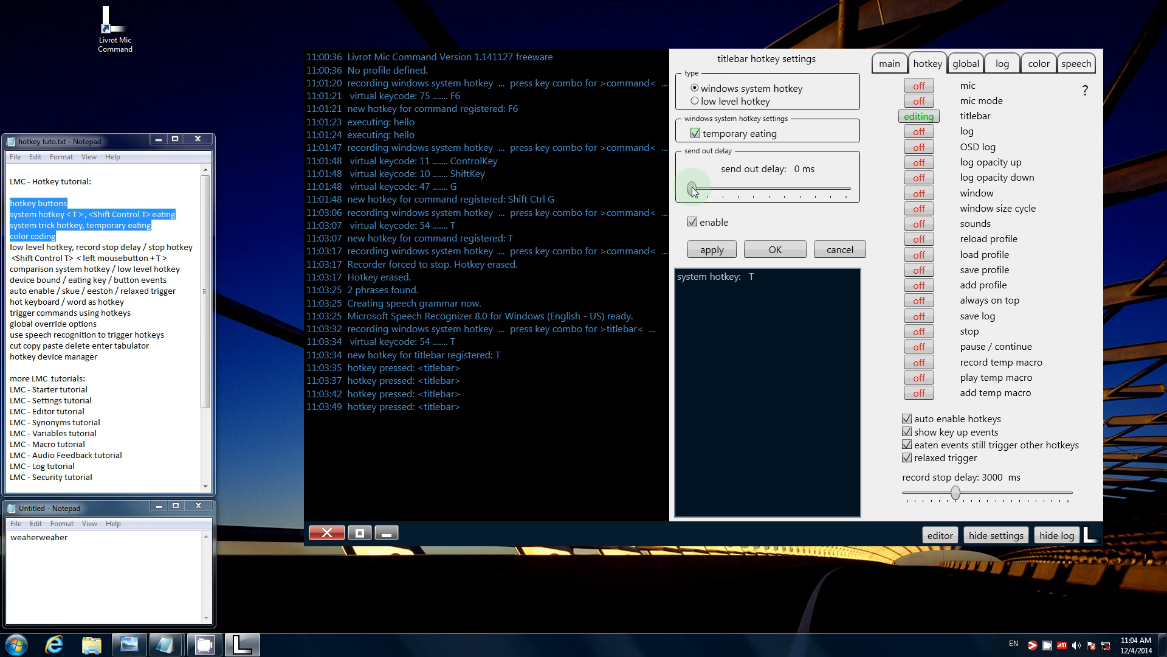
drag(692, 190, 815, 177)
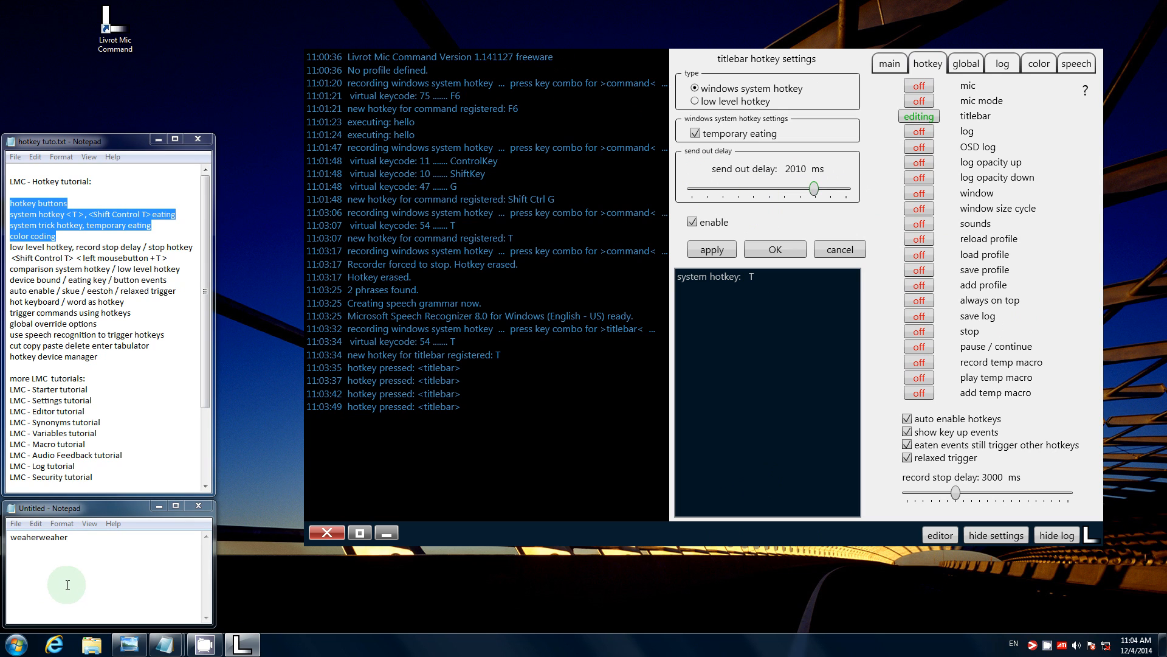
Clear all text from the untitled Notepad document.
click(88, 572)
key(ctrl+a)
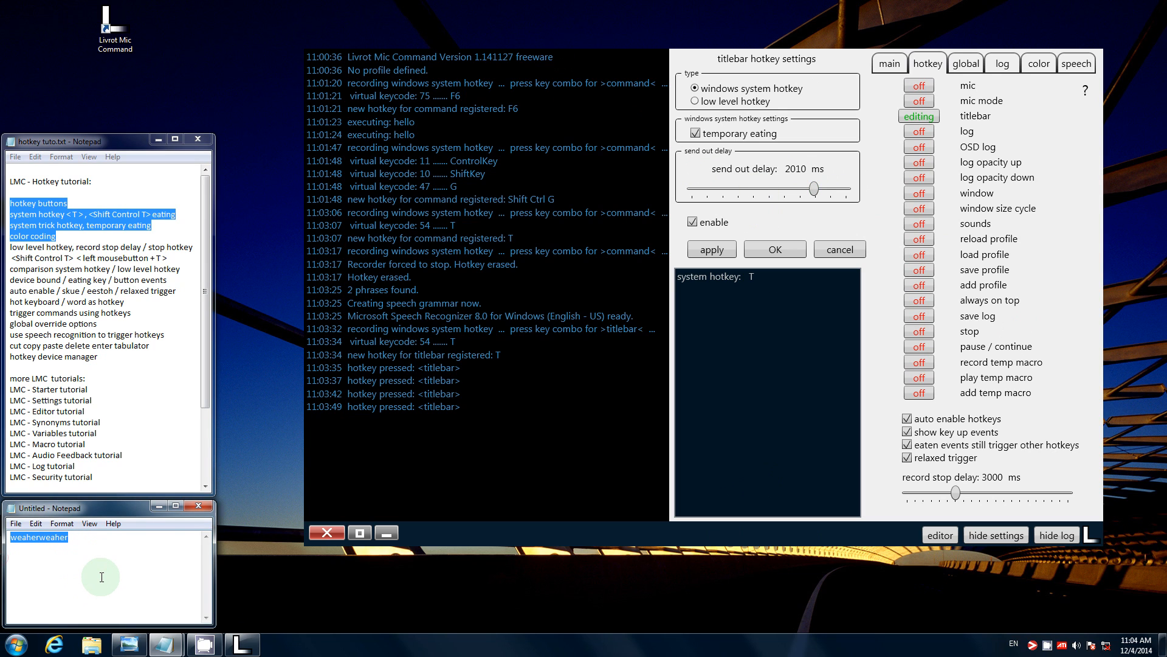
key(Delete)
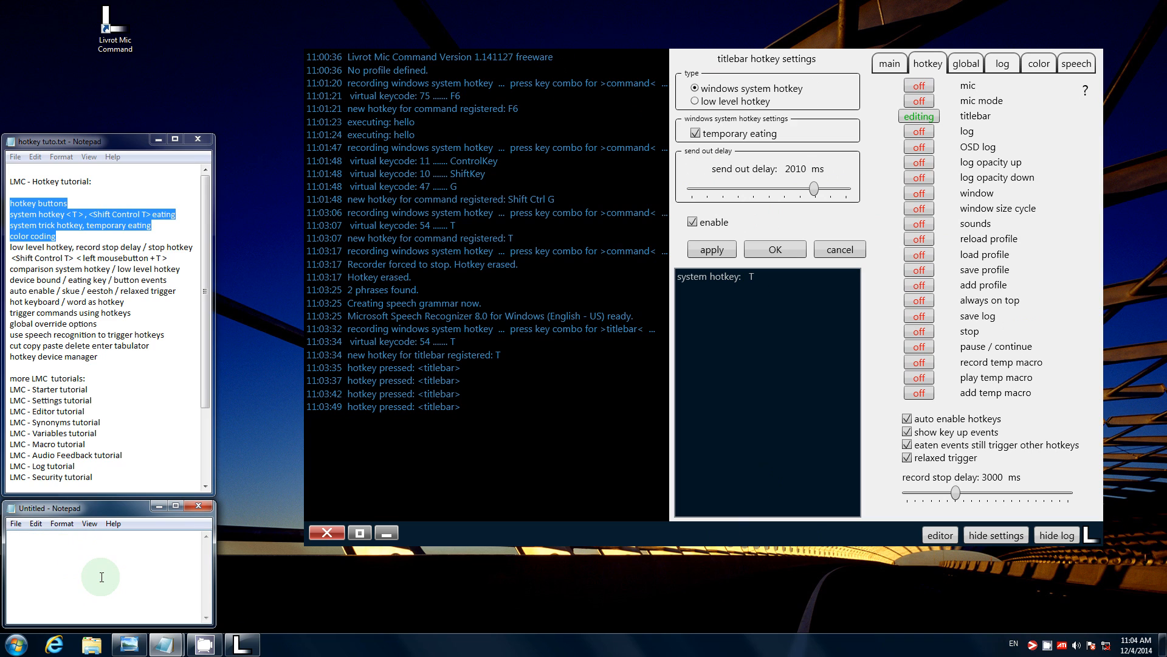
Confirm the titlebar hotkey settings and enter "weather" twice in the untitled Notepad document to test temporary eating of T.
click(774, 247)
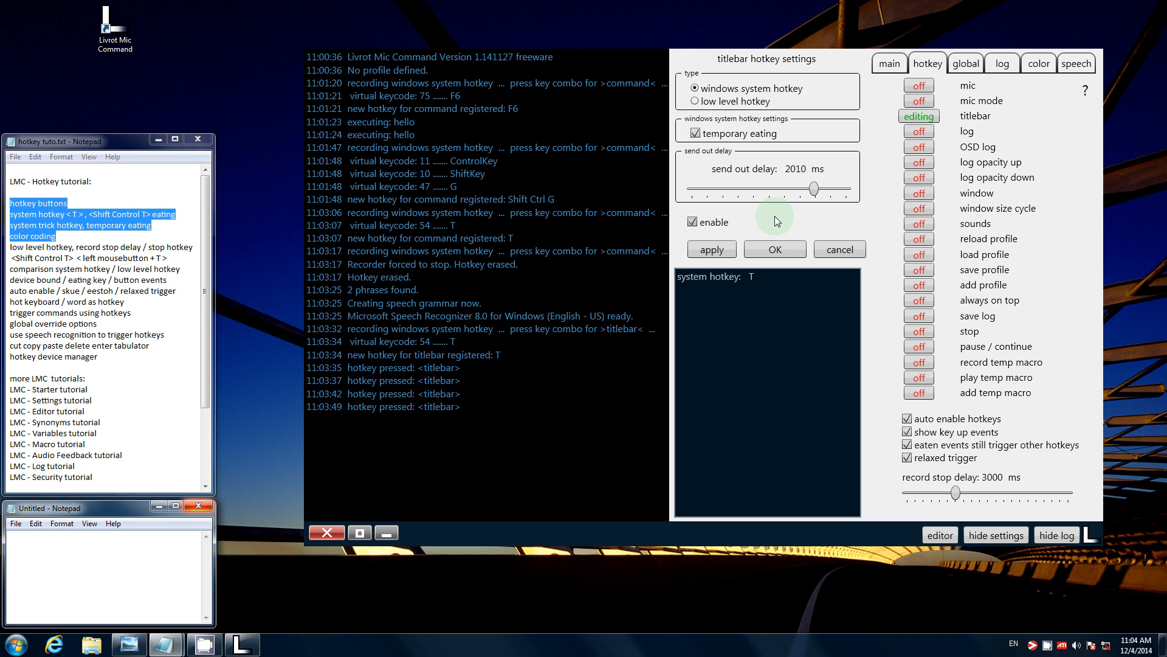
click(793, 247)
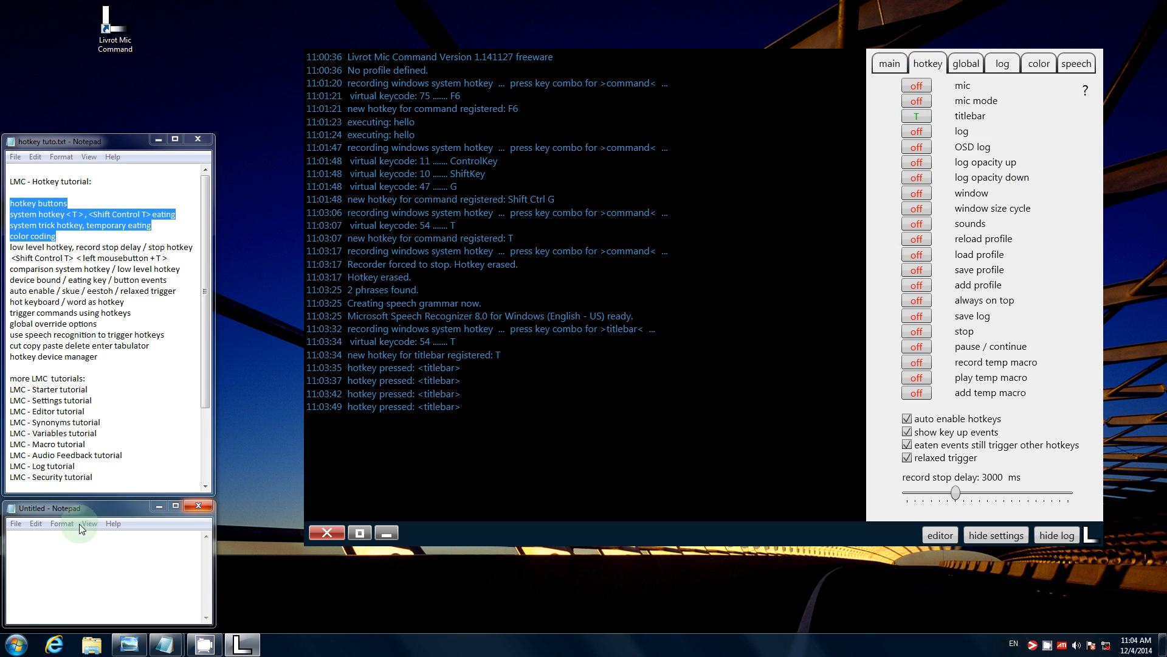
click(87, 569)
text(ww)
key(BackSpace)
key(BackSpace)
text(wea)
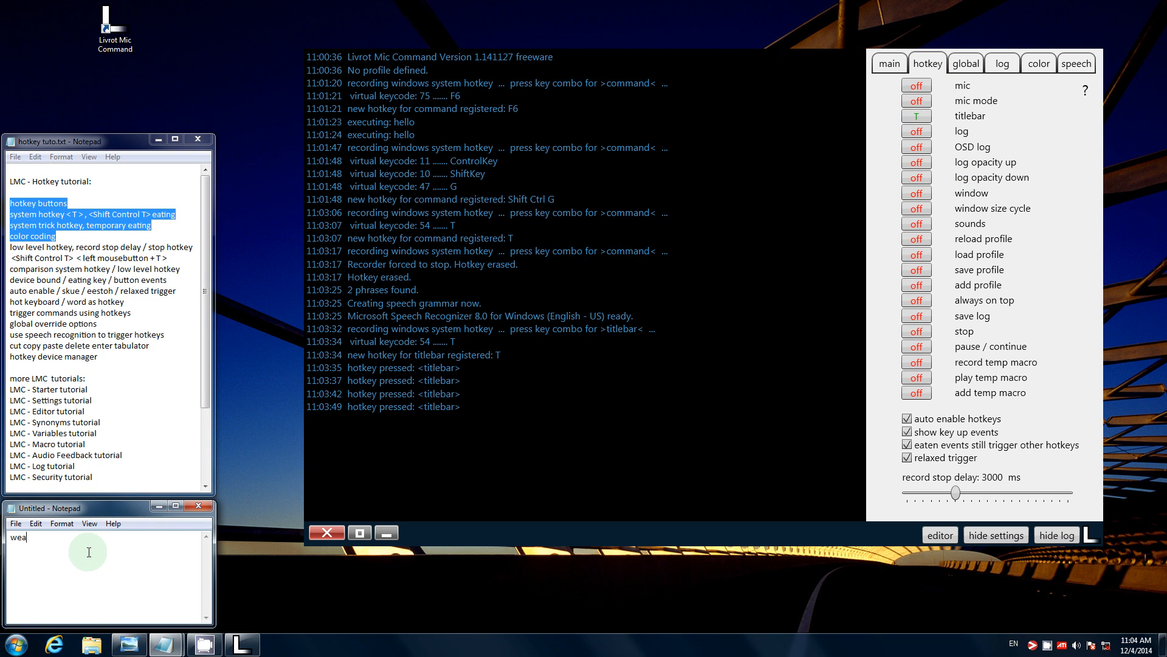
text(ther)
text(t)
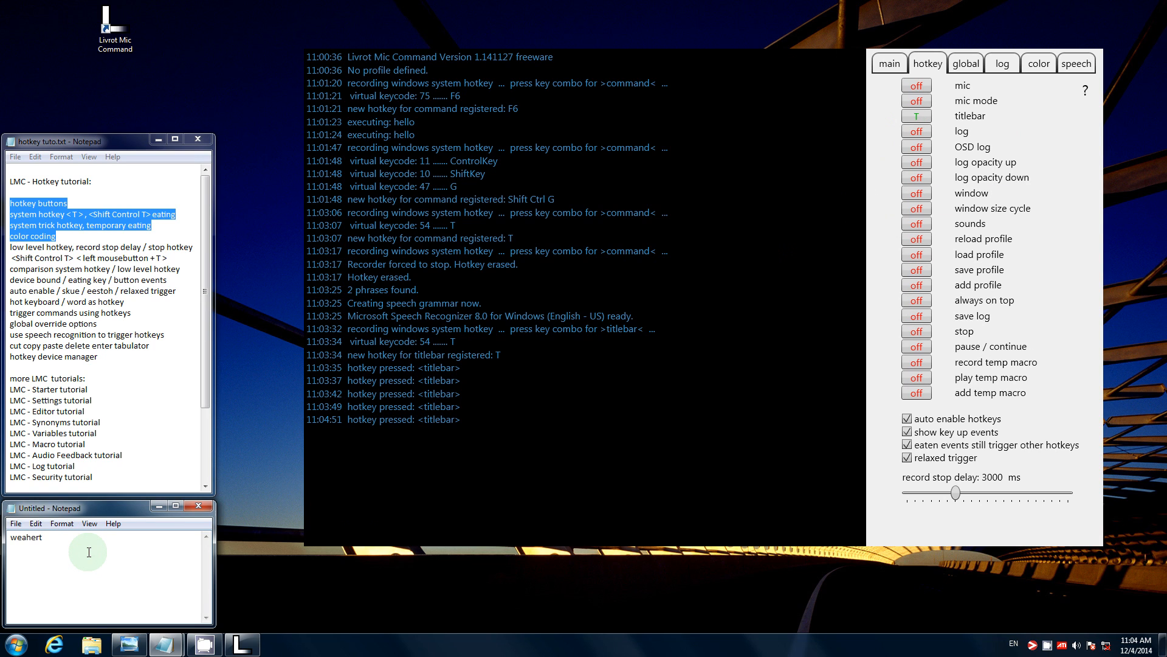
text(weather)
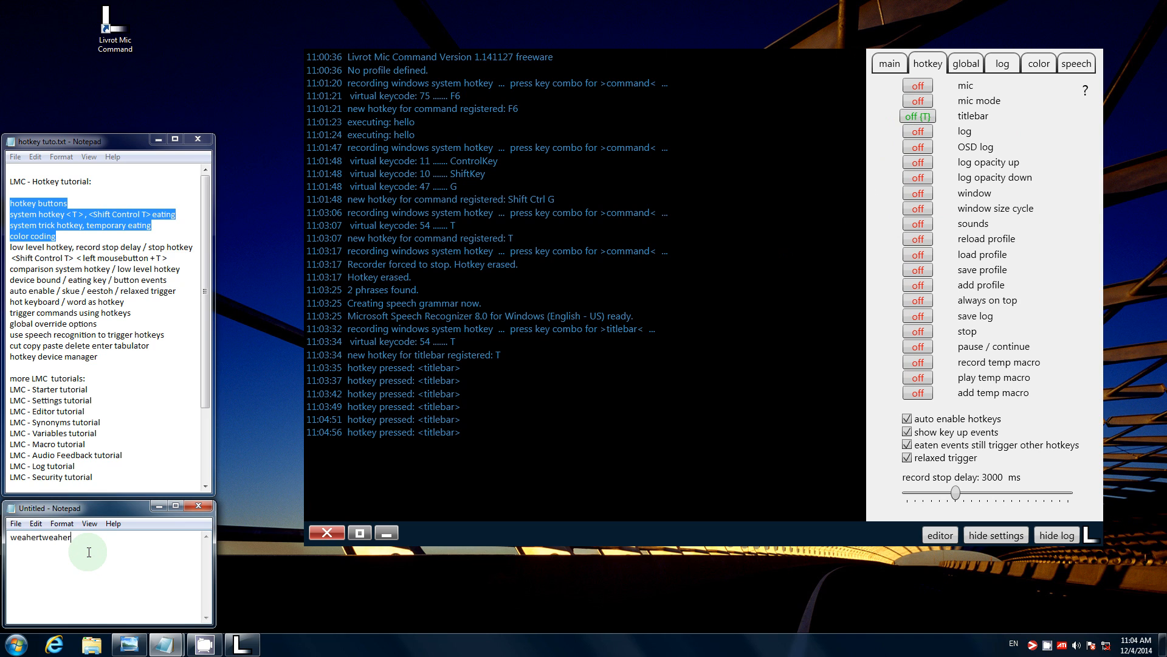
text(t)
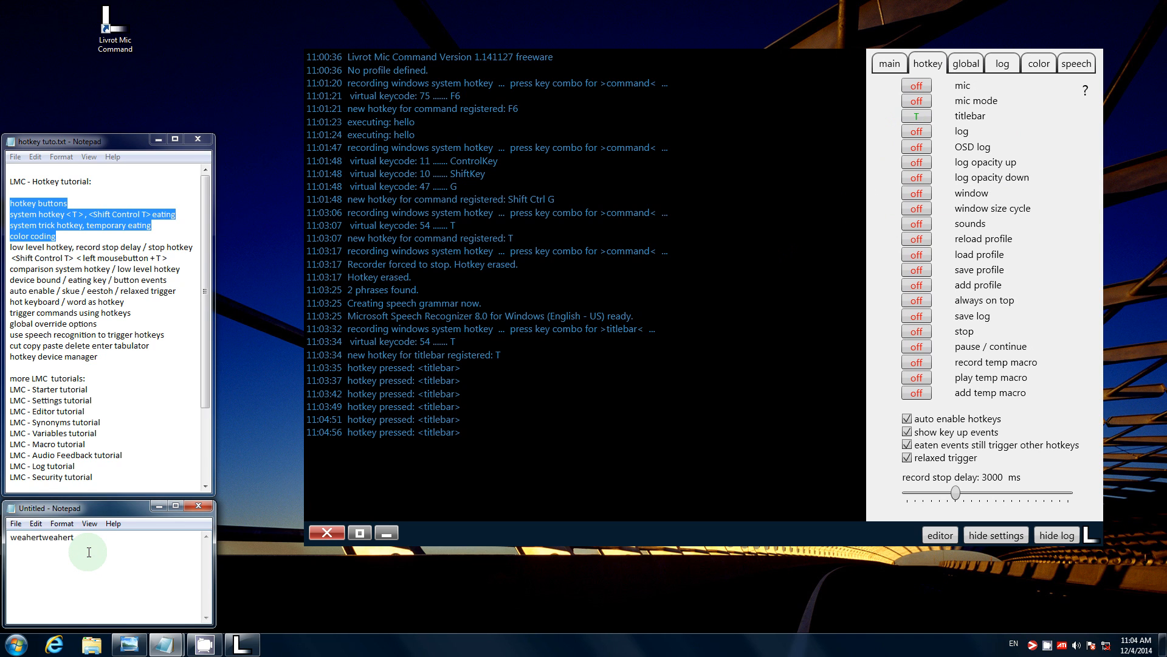
Check the hotkey color coding options and set the titlebar hotkey's send out delay to 0 ms.
right_click(918, 118)
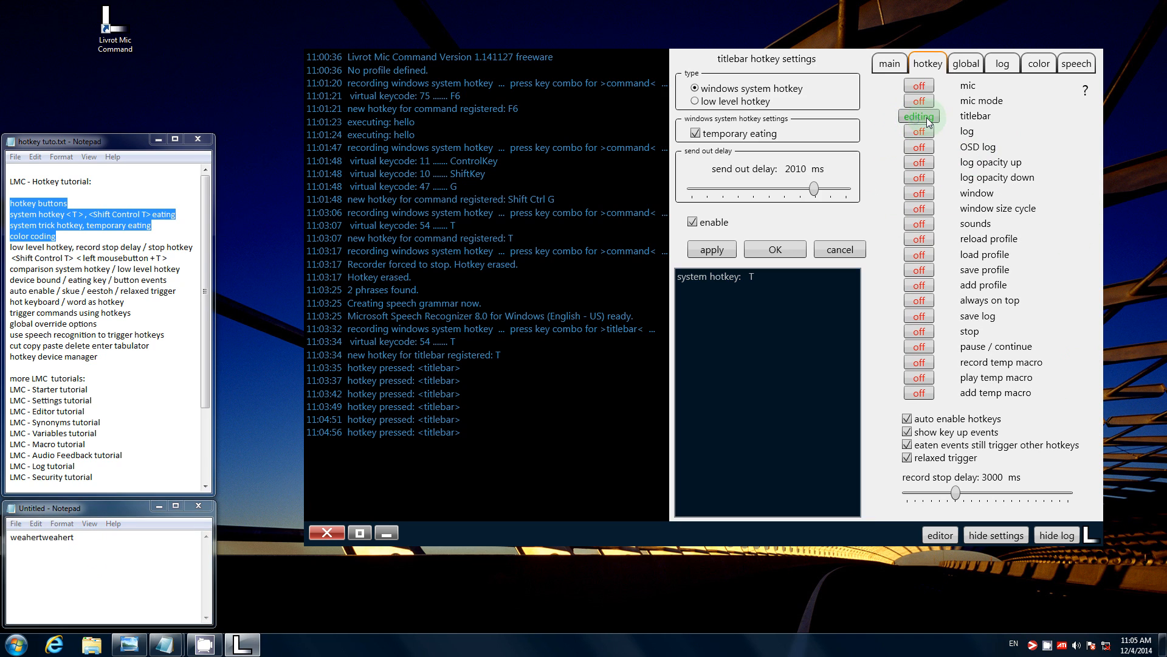
click(1039, 65)
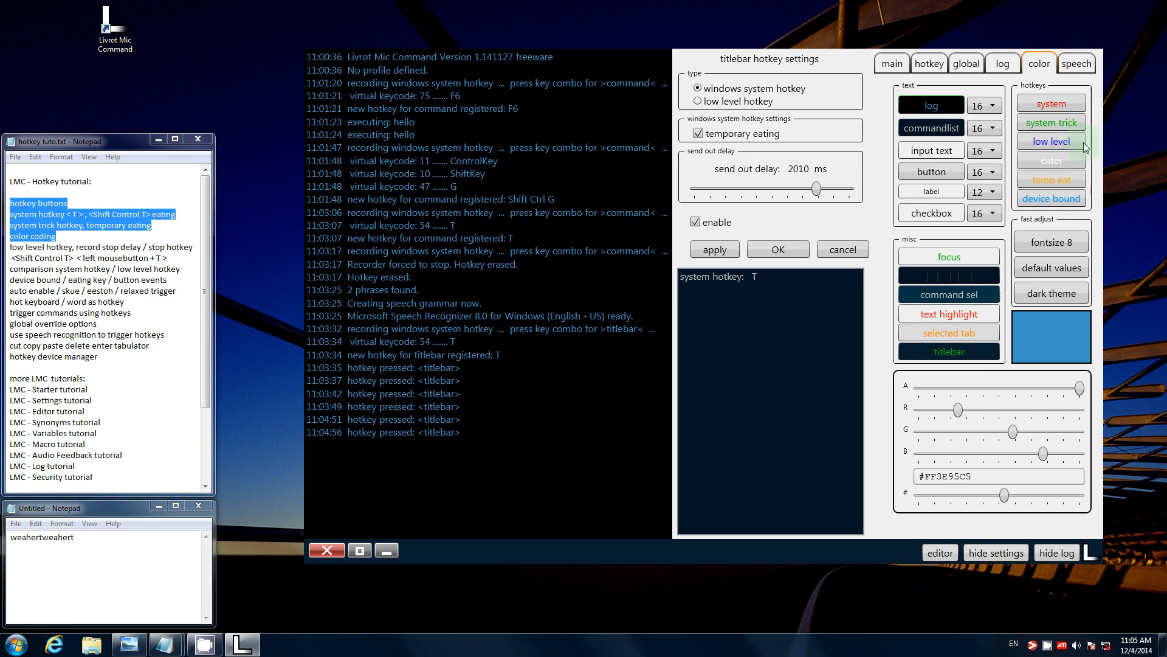
click(929, 64)
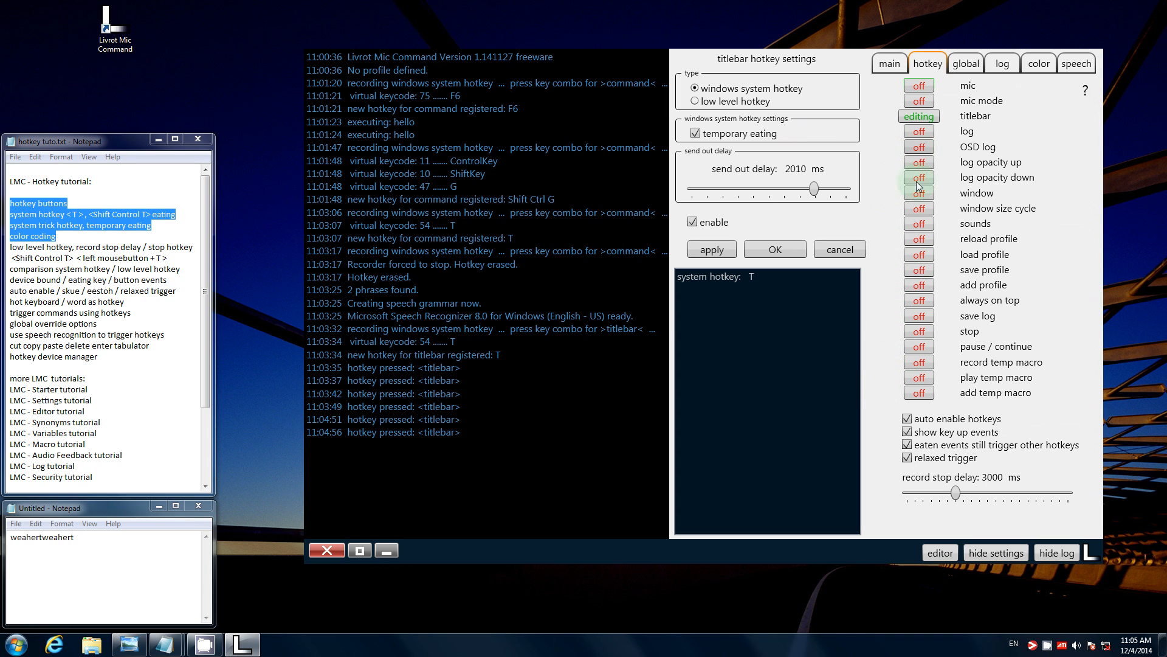
drag(867, 543, 824, 557)
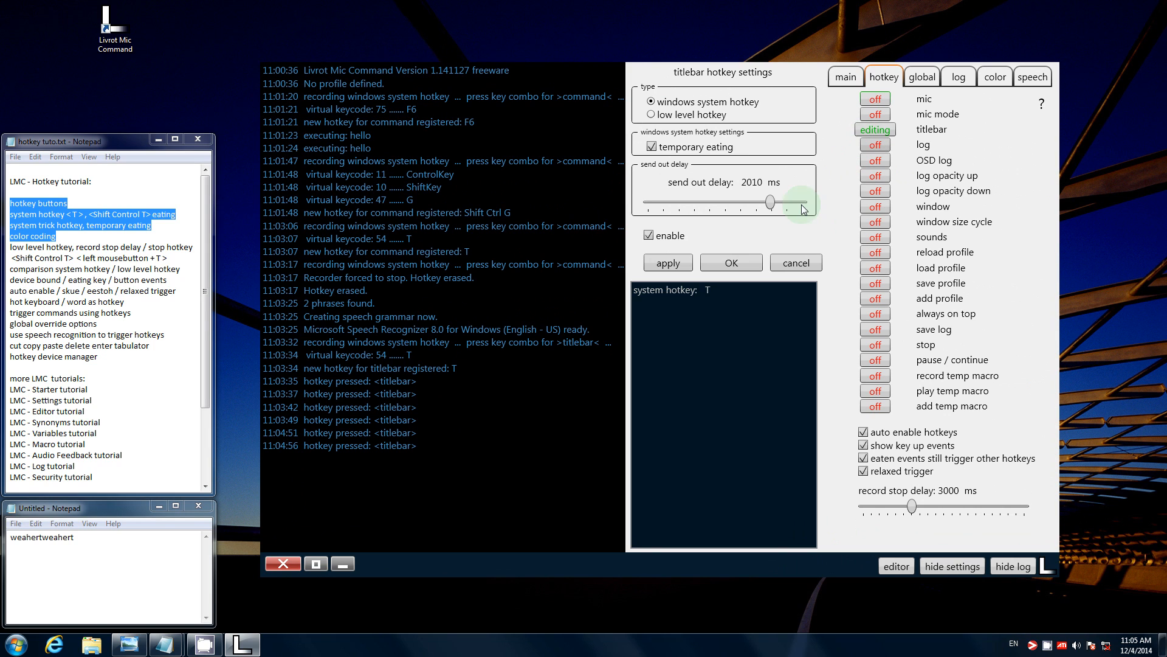
drag(769, 203, 626, 207)
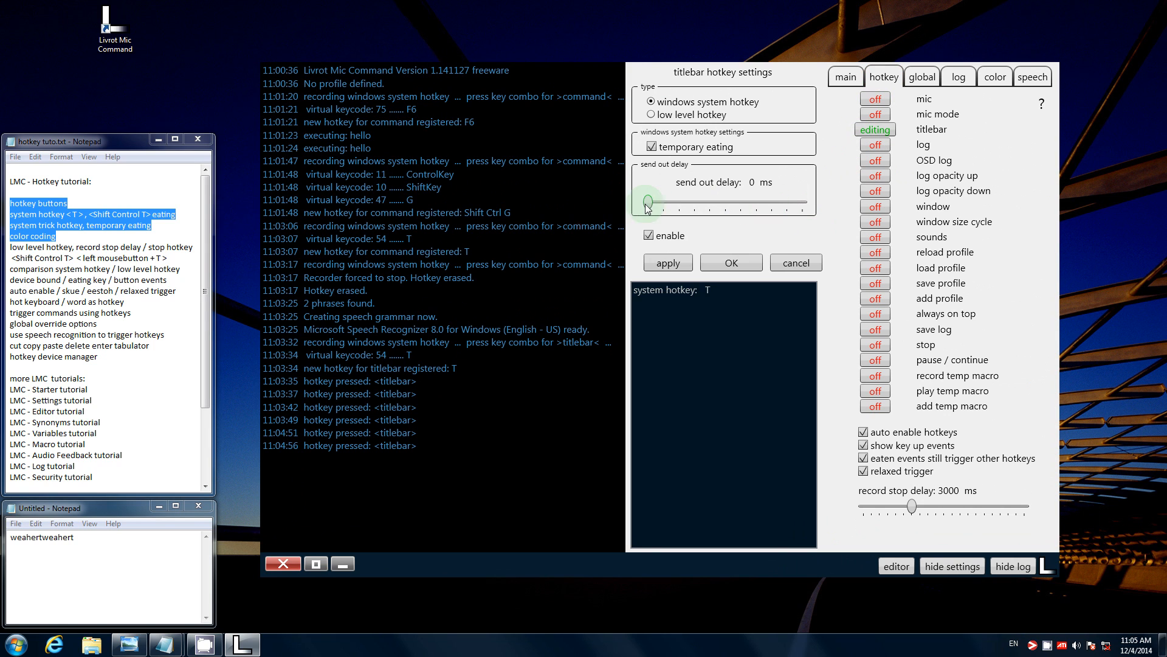
click(732, 262)
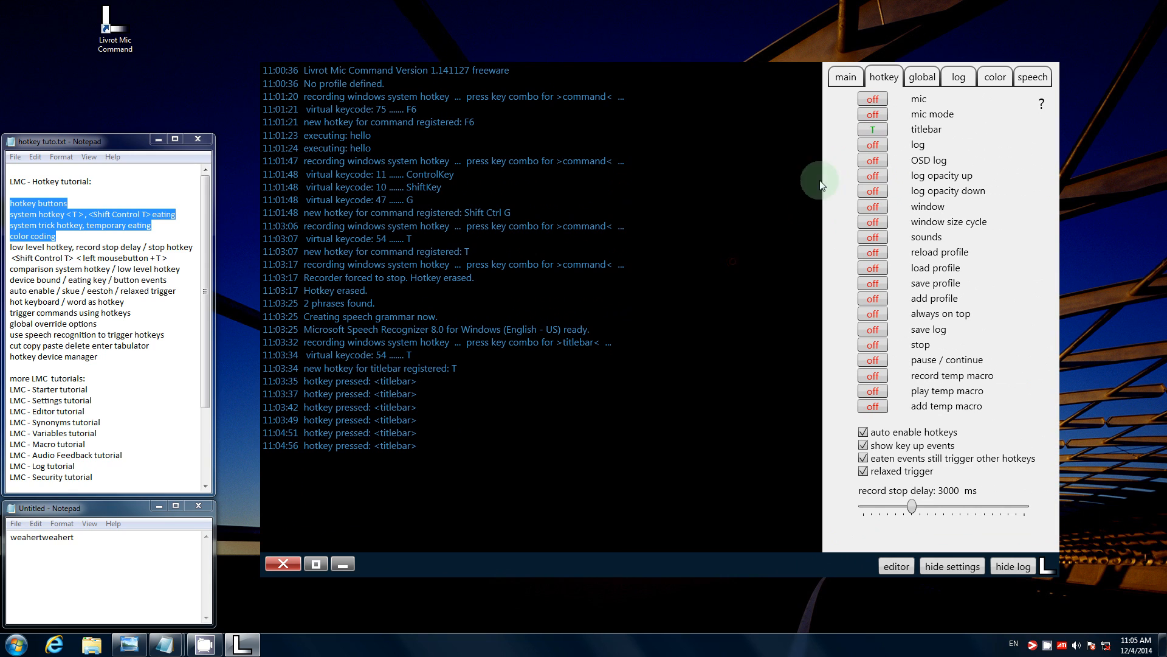
Replace the text in the untitled Notepad document with ten lowercase t characters to test the hotkey without send out delay.
click(85, 552)
key(ctrl+a)
key(BackSpace)
text(tt)
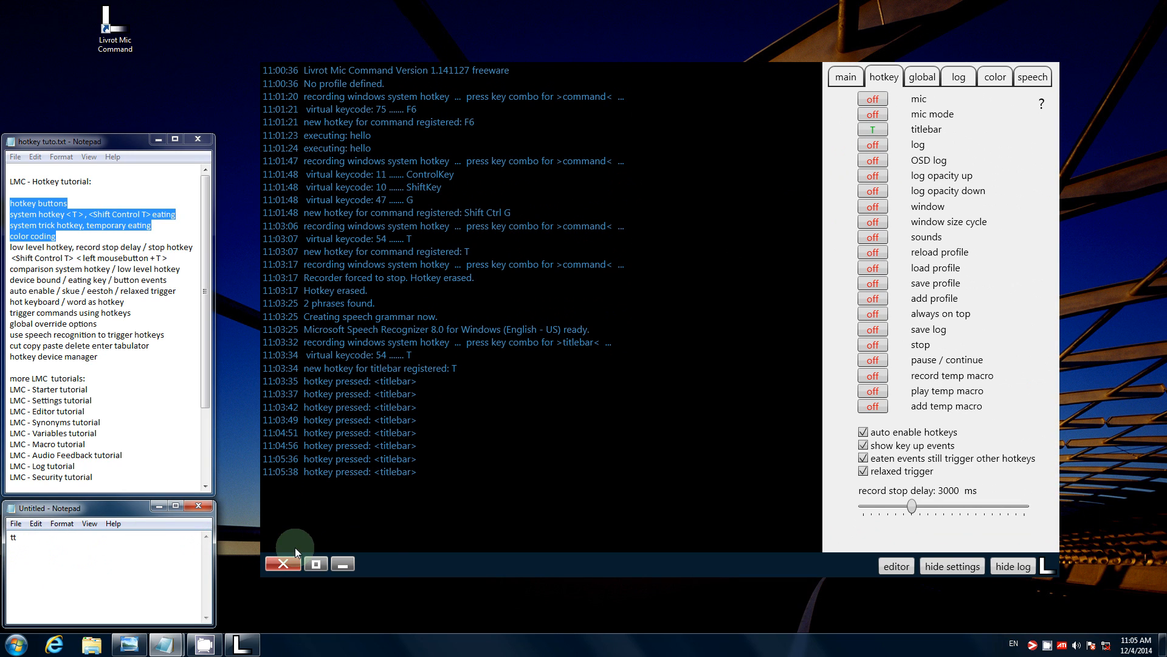
mouse_move(382, 563)
mouse_down()
mouse_move(395, 549)
mouse_move(373, 548)
mouse_move(382, 551)
mouse_up()
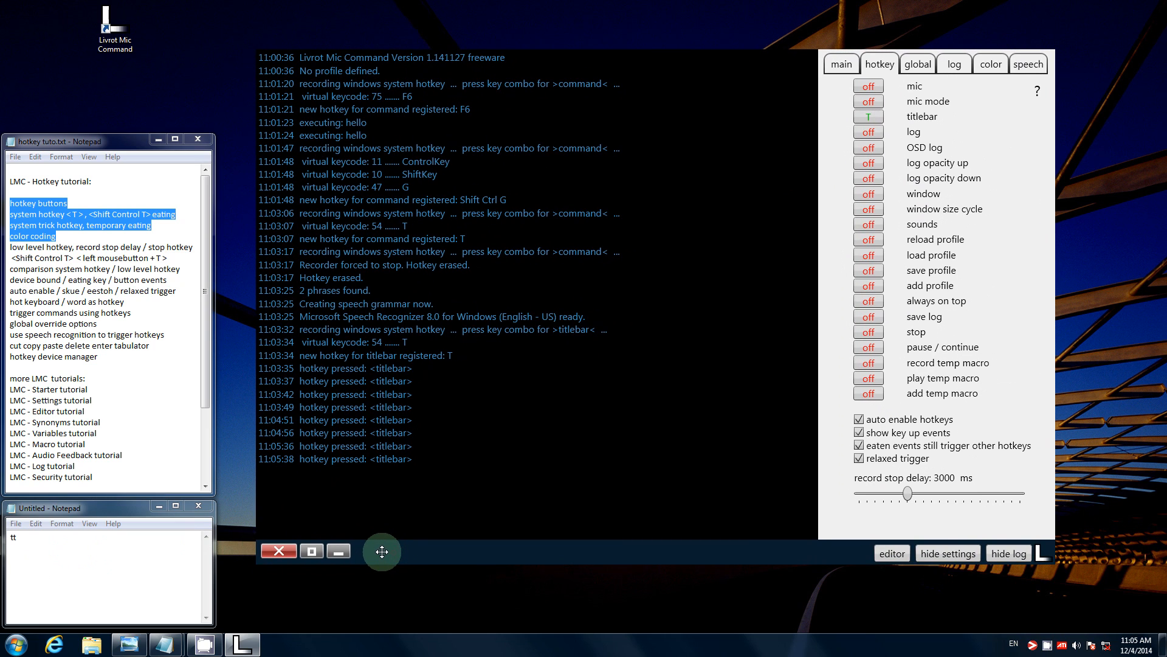
click(134, 558)
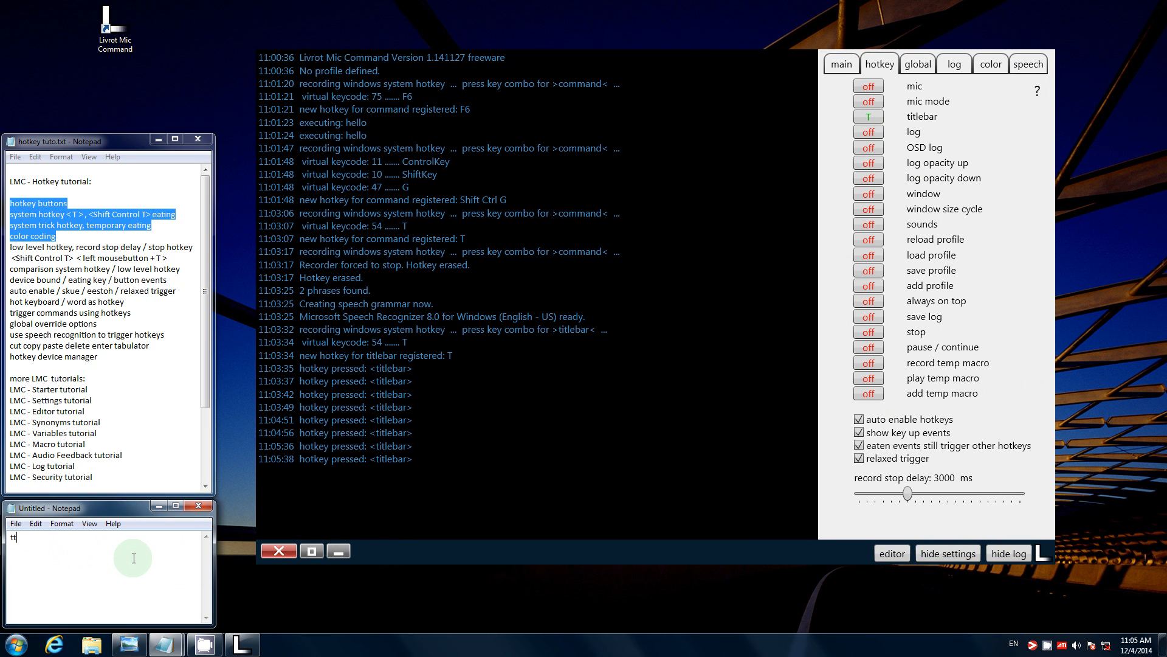
text(ttt)
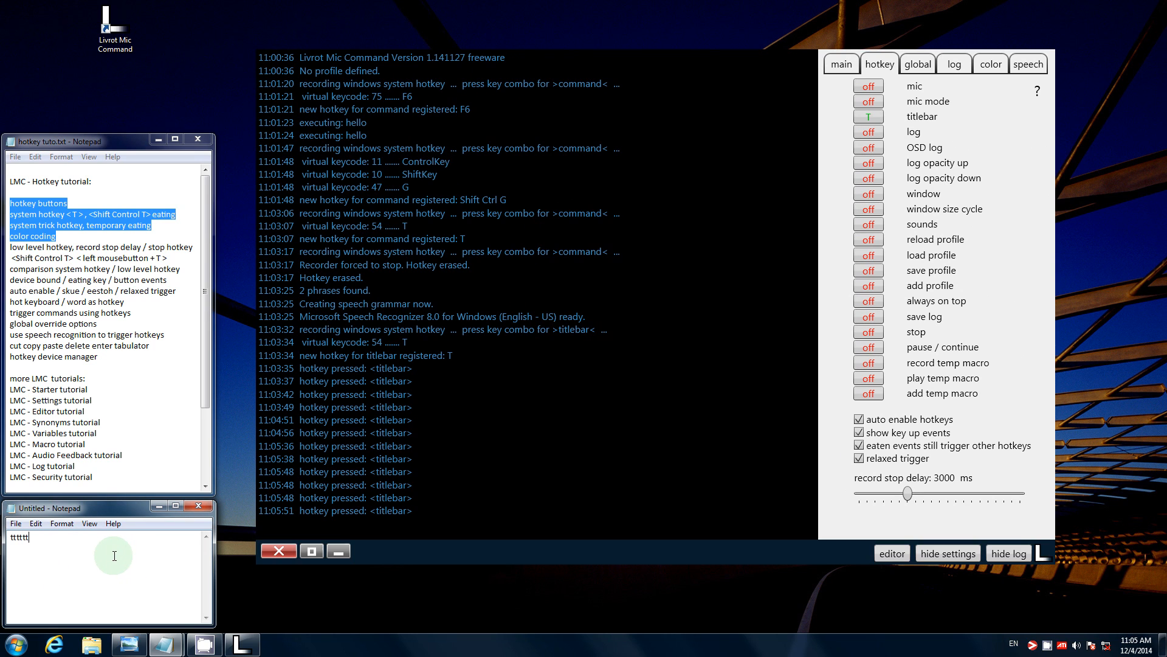
text(tttt)
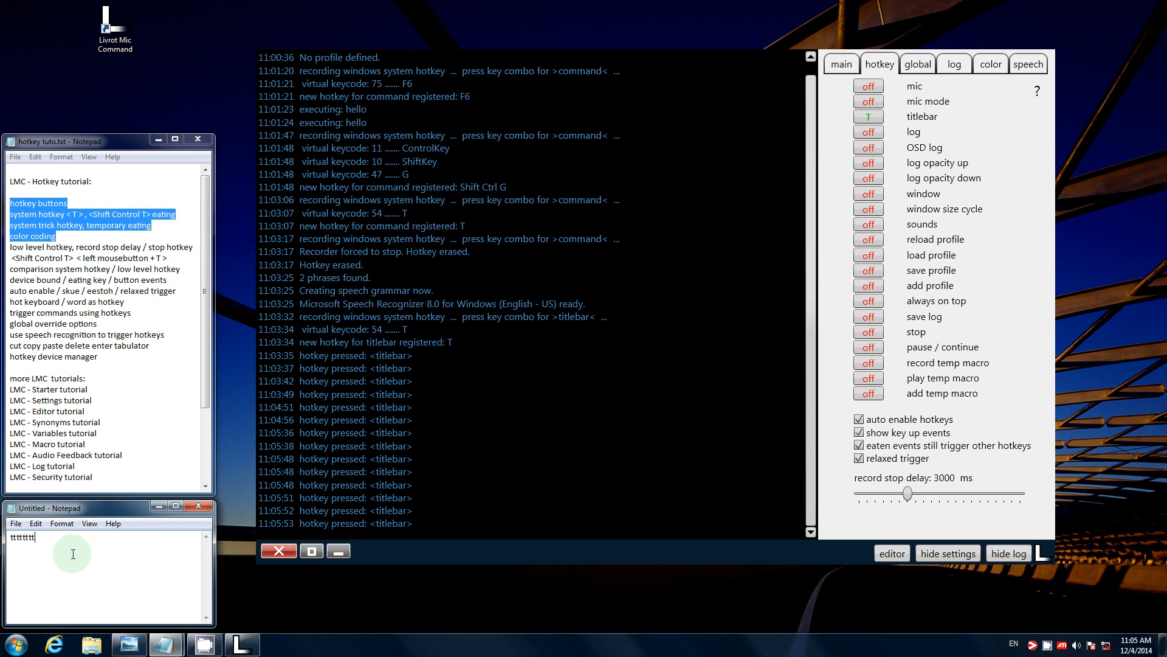
text(t)
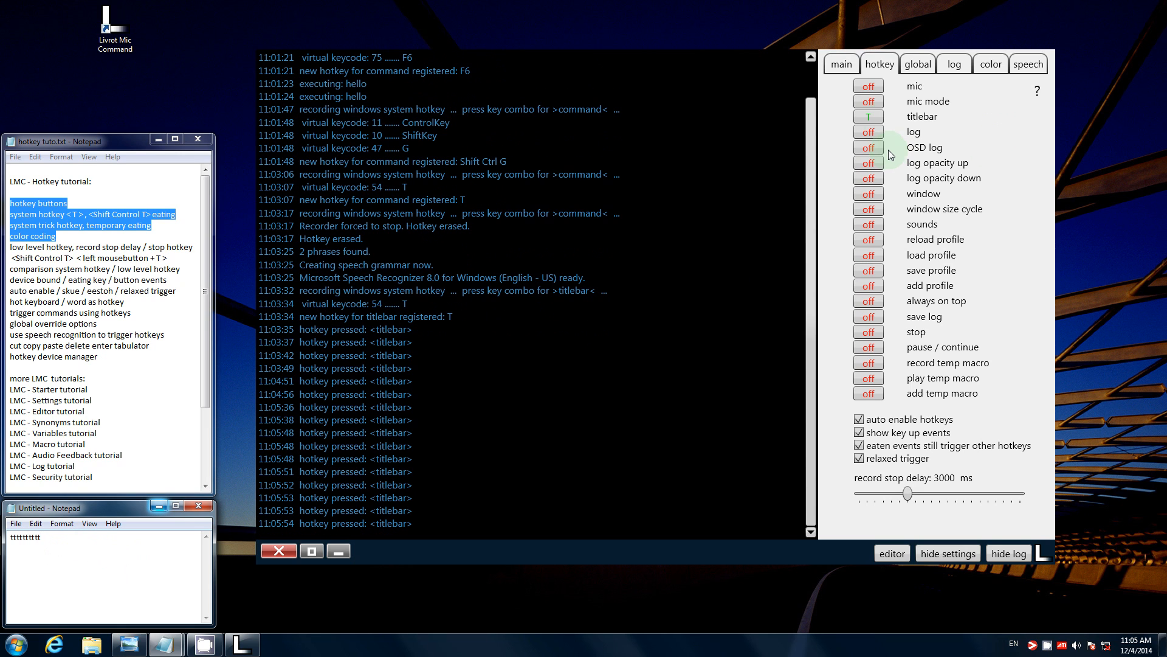
Erase the titlebar function's hotkey and record Shift Ctrl T as its new windows system hotkey.
click(881, 116)
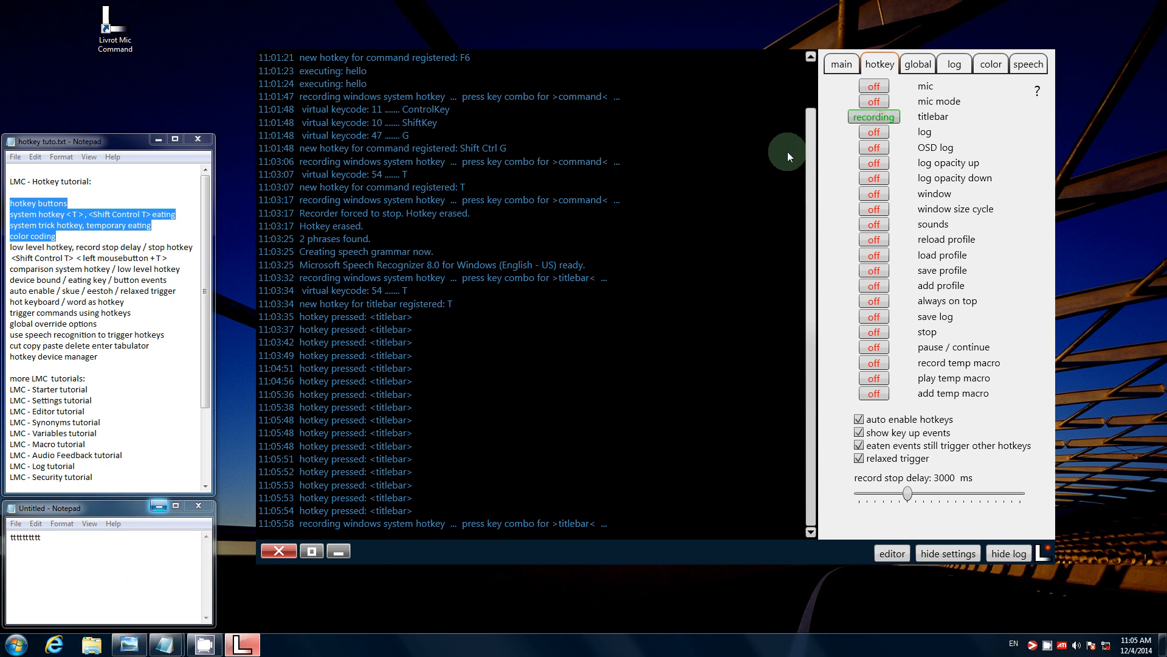
key(ctrl+shift+t)
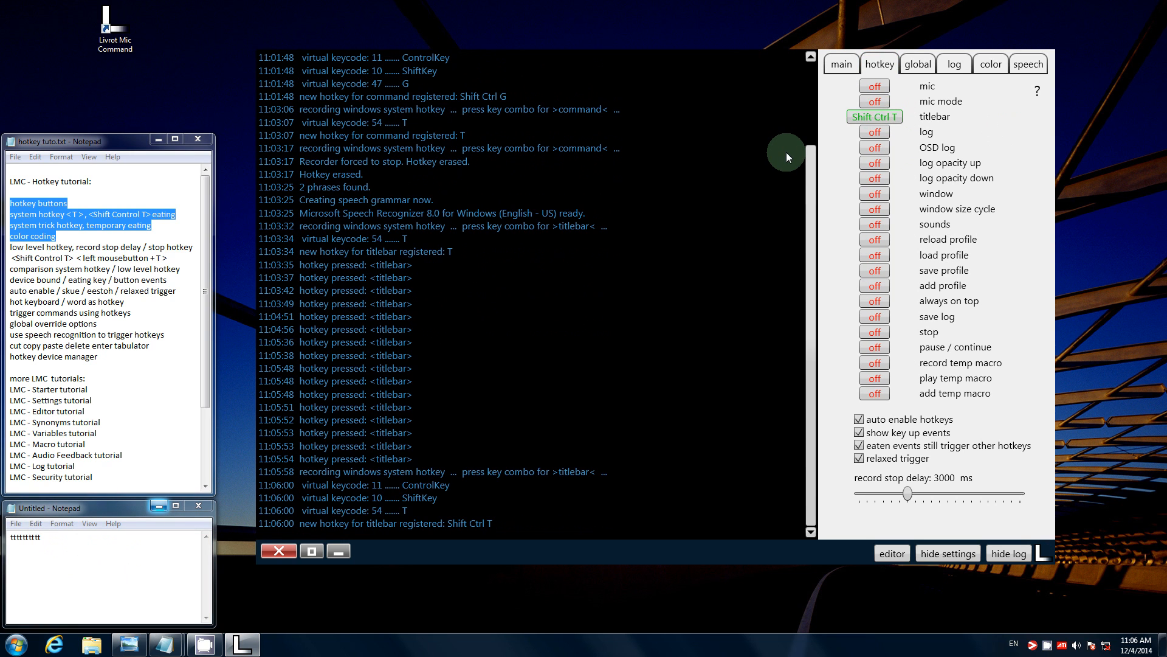
click(874, 121)
click(875, 120)
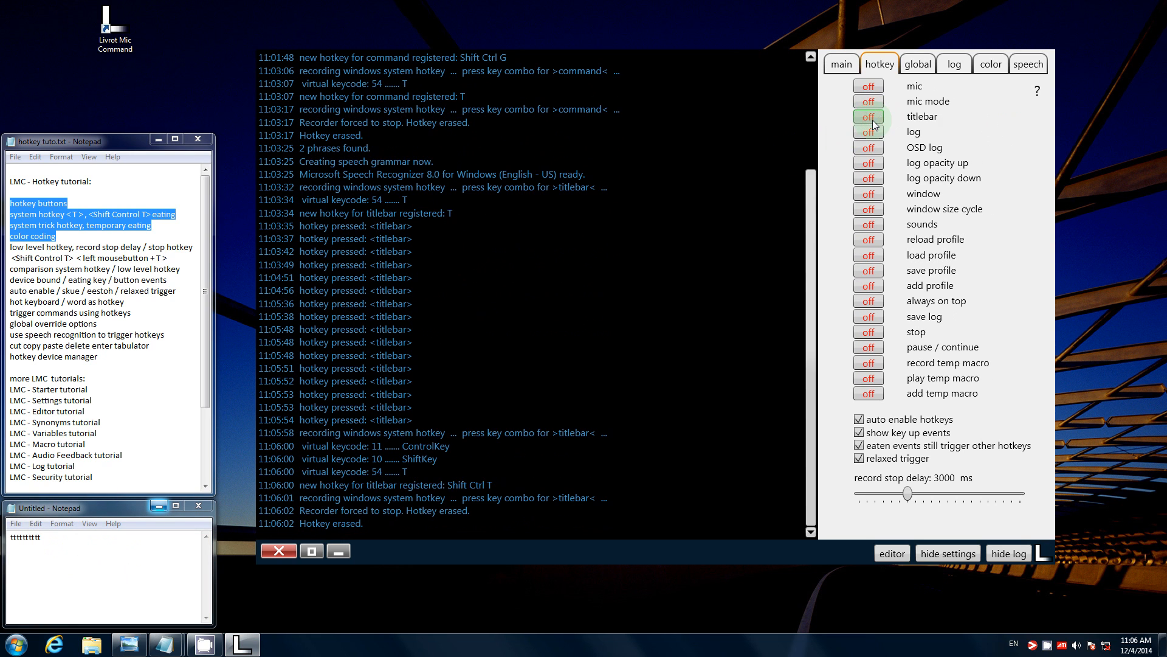
click(874, 121)
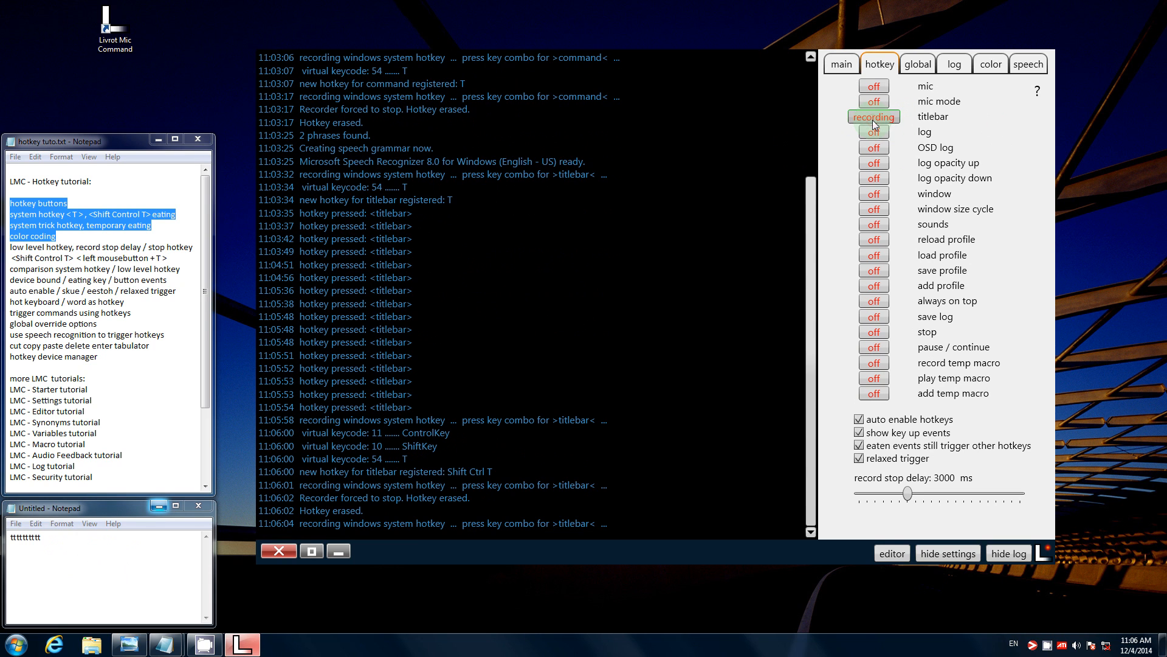
key(ctrl+shift+t)
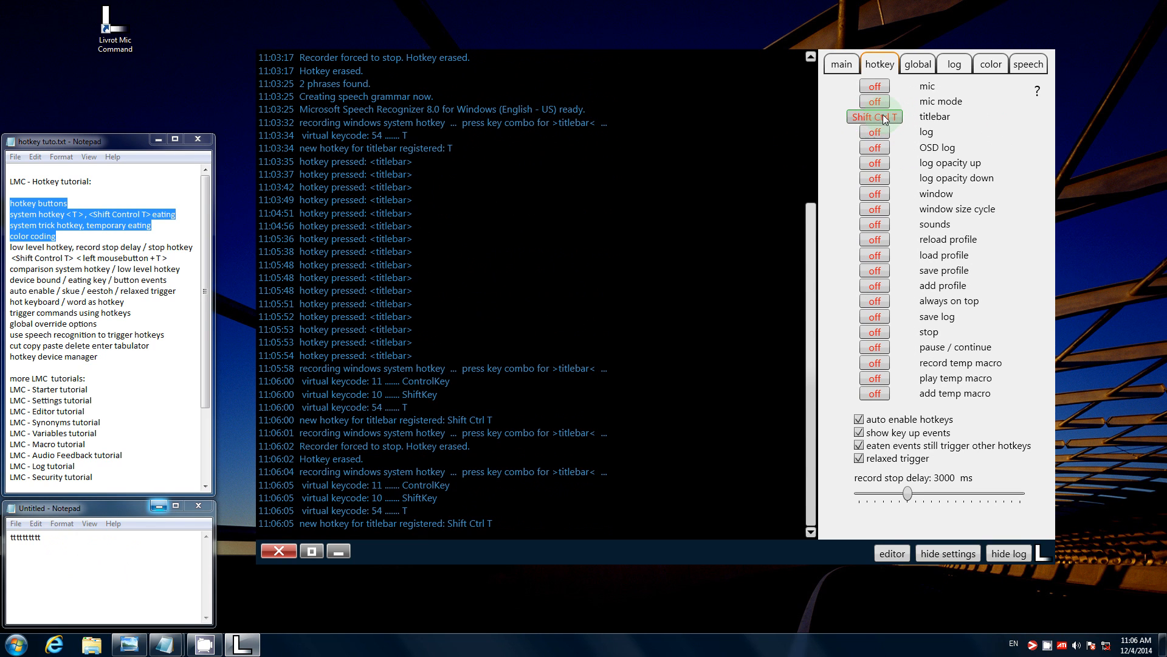
Replace the untitled Notepad text with "tttttTTTTT" and trigger Shift Ctrl T four times to test the titlebar hotkey.
double_click(29, 537)
key(Delete)
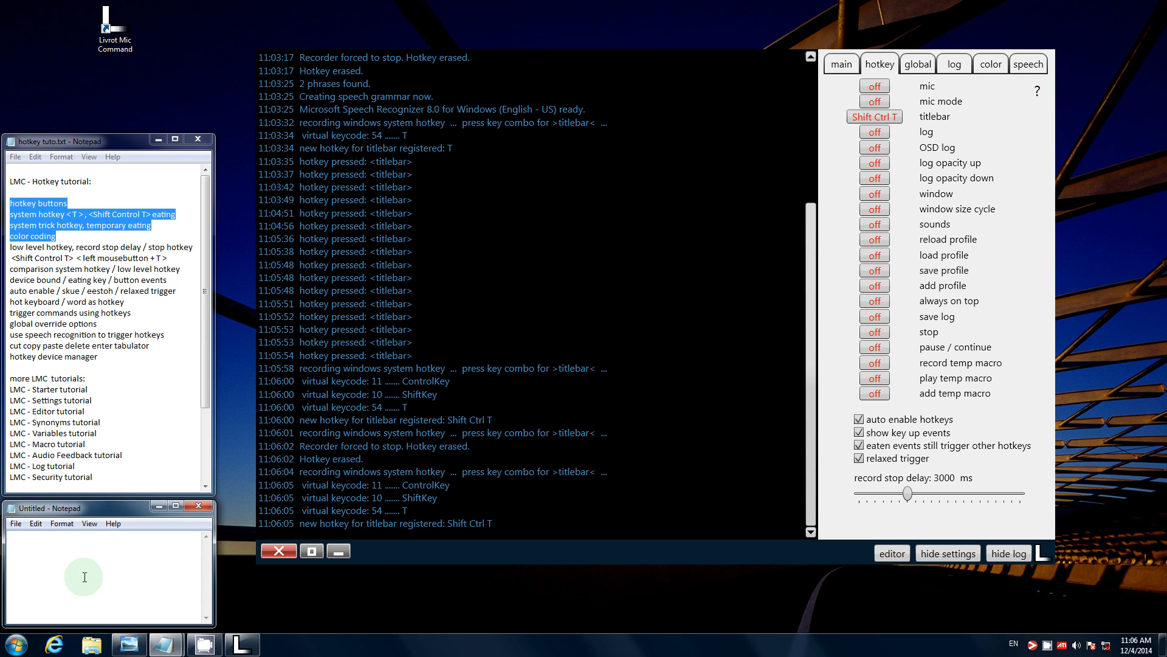
text(tttttTTTTT)
key(ctrl+shift+t)
key(ctrl+shift+t)
key(ctrl+shift+t)
key(ctrl+shift+t)
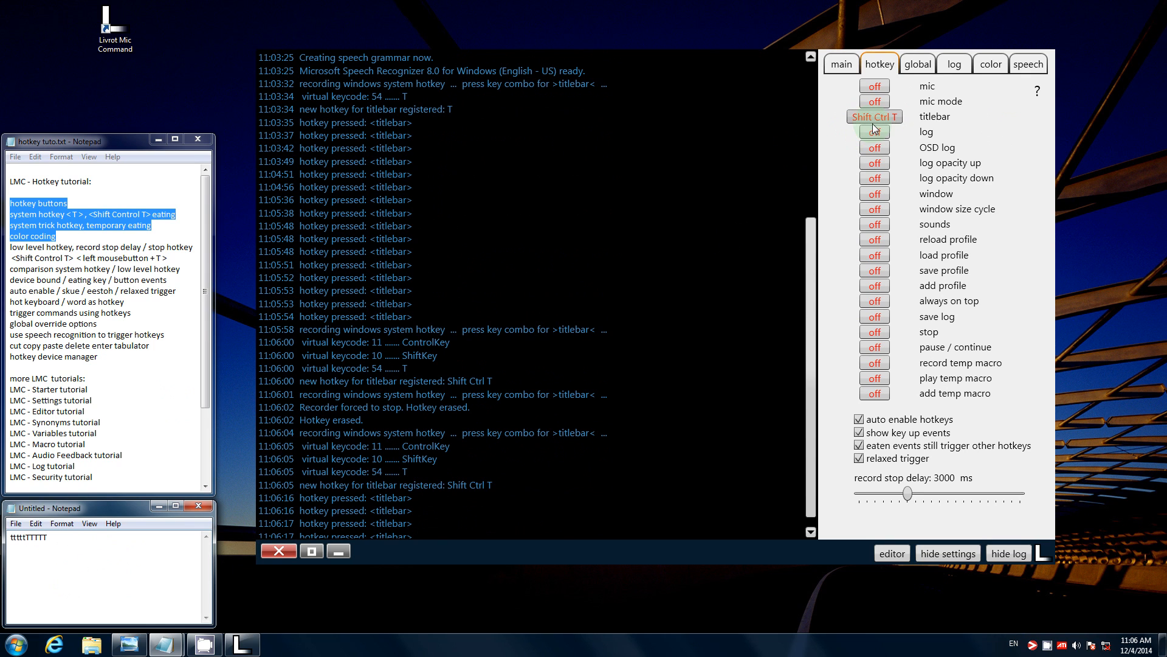
click(35, 528)
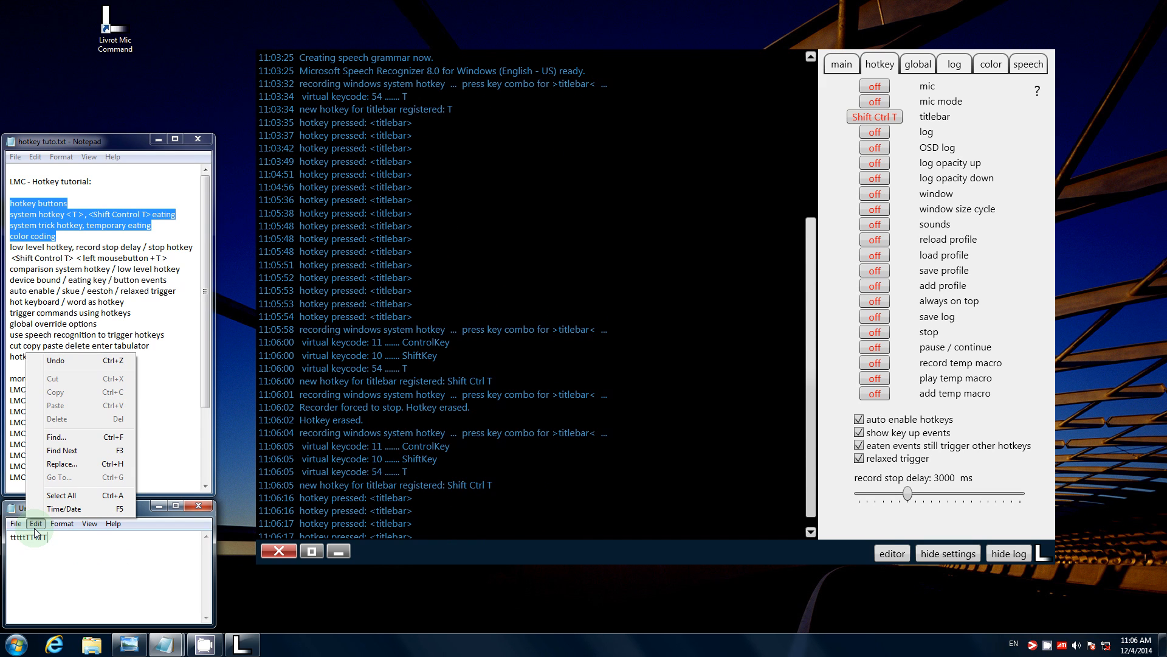
click(53, 555)
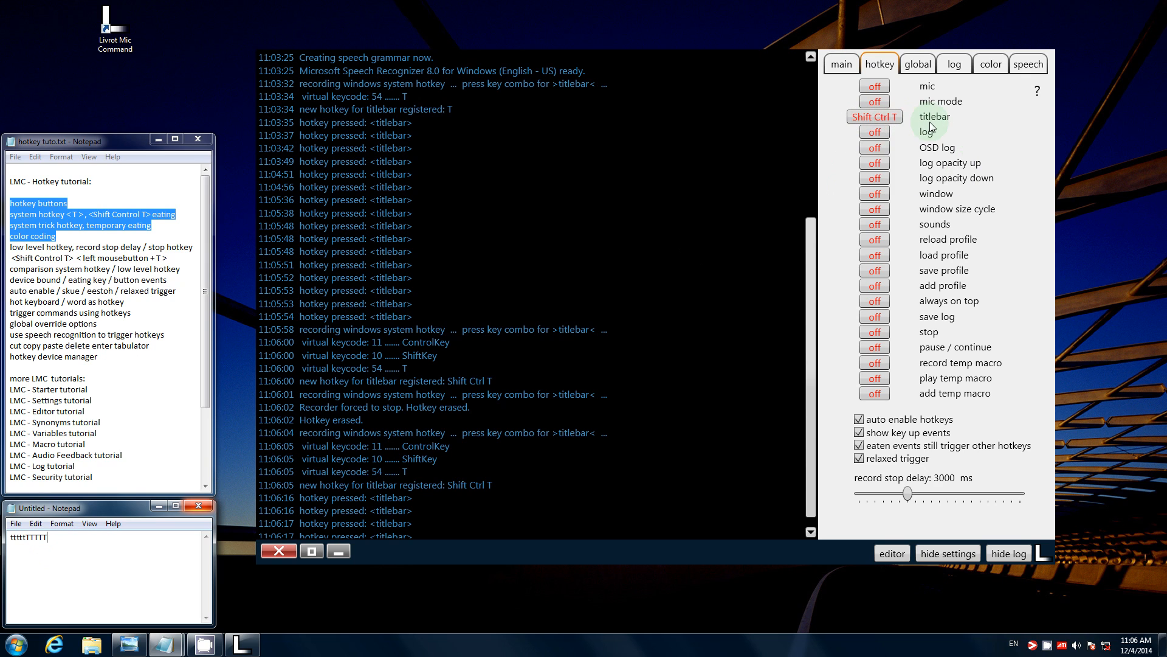
Enable temporary eating for the titlebar's Shift Ctrl T hotkey, apply it, and disable the option again.
right_click(894, 115)
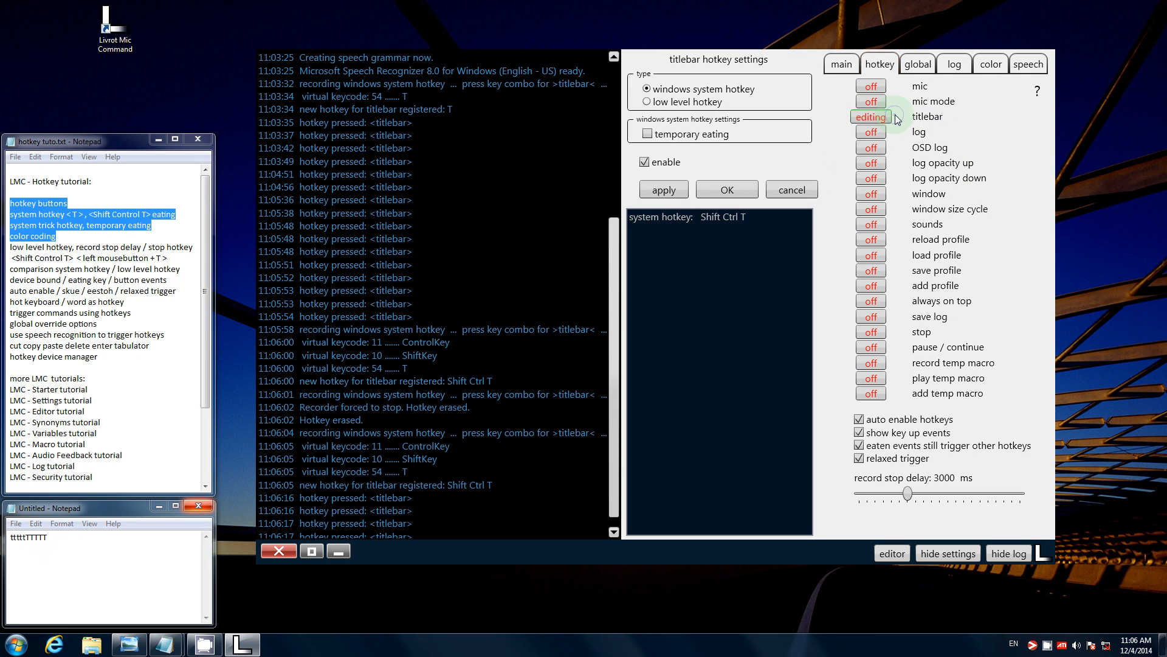
click(687, 133)
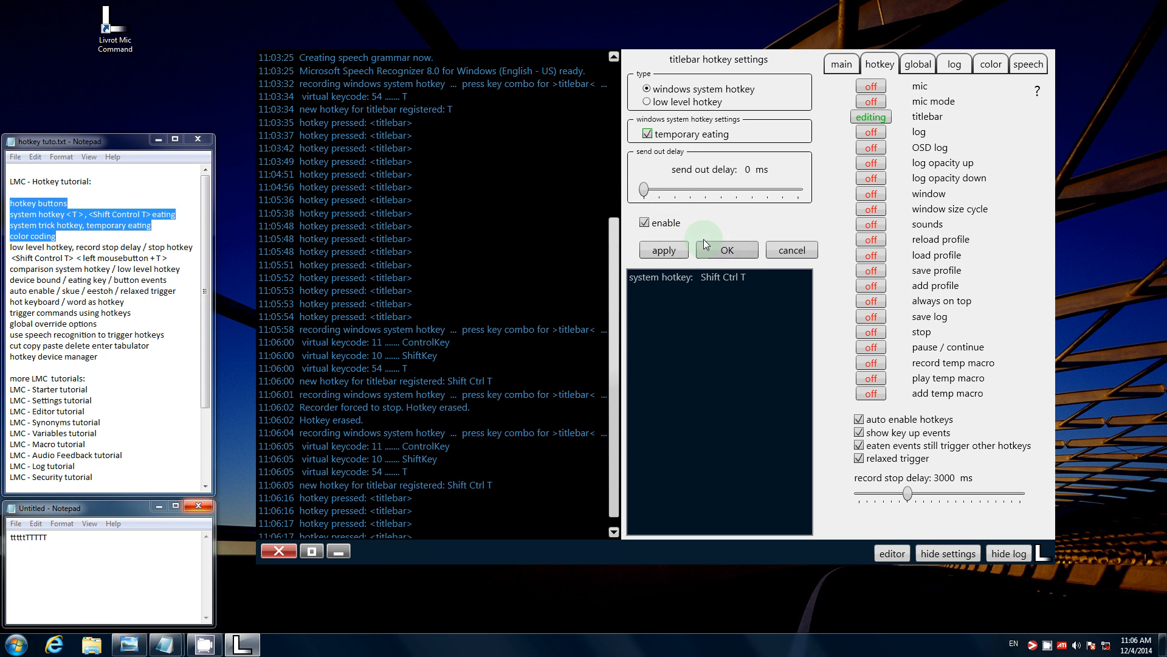
click(735, 254)
right_click(876, 118)
click(640, 157)
mouse_move(643, 189)
mouse_down()
mouse_move(620, 198)
mouse_move(643, 188)
mouse_up()
click(647, 135)
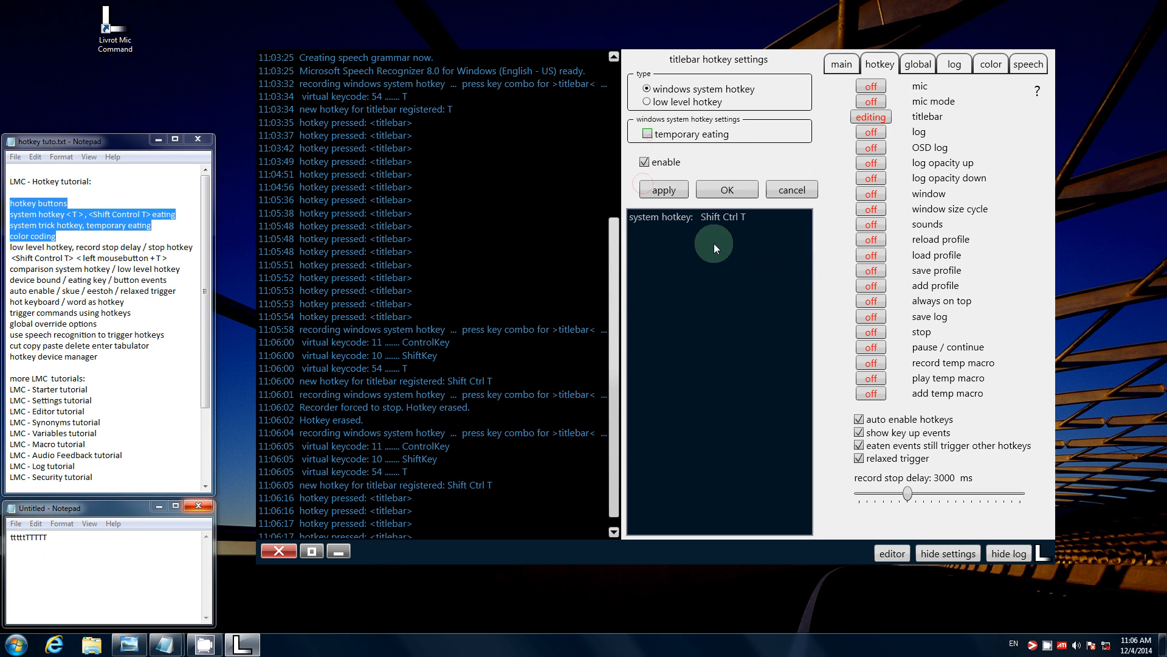
click(723, 195)
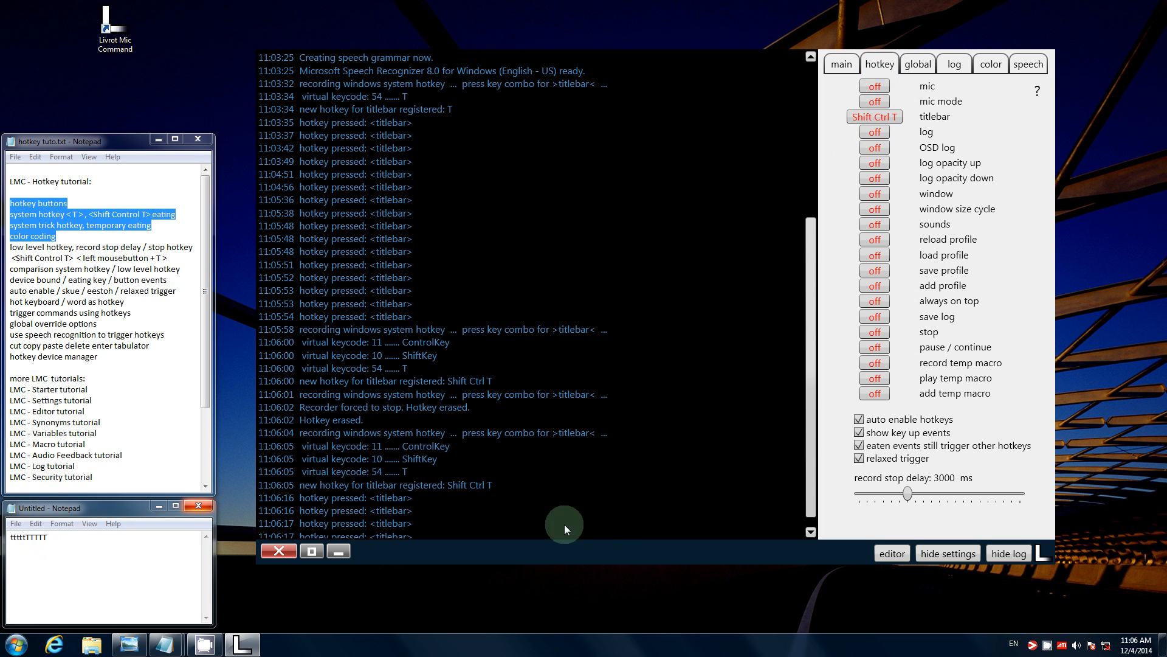
Clear the untitled Notepad document and record Win Alt T as the system hotkey for the titlebar function.
drag(118, 568, 10, 562)
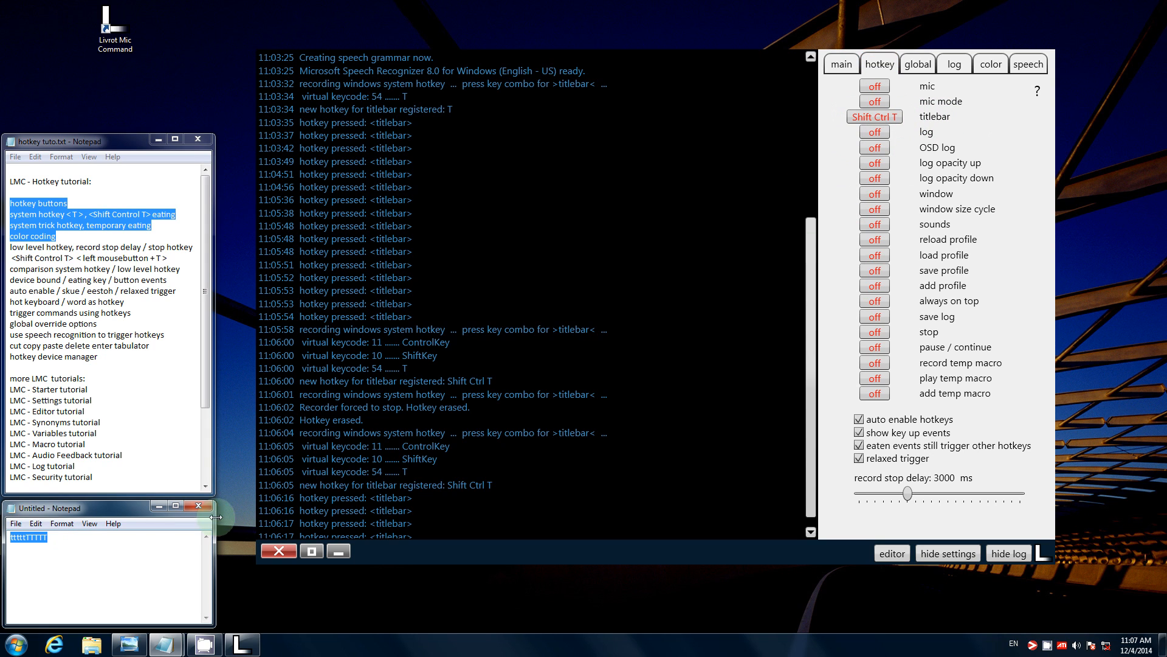
key(Delete)
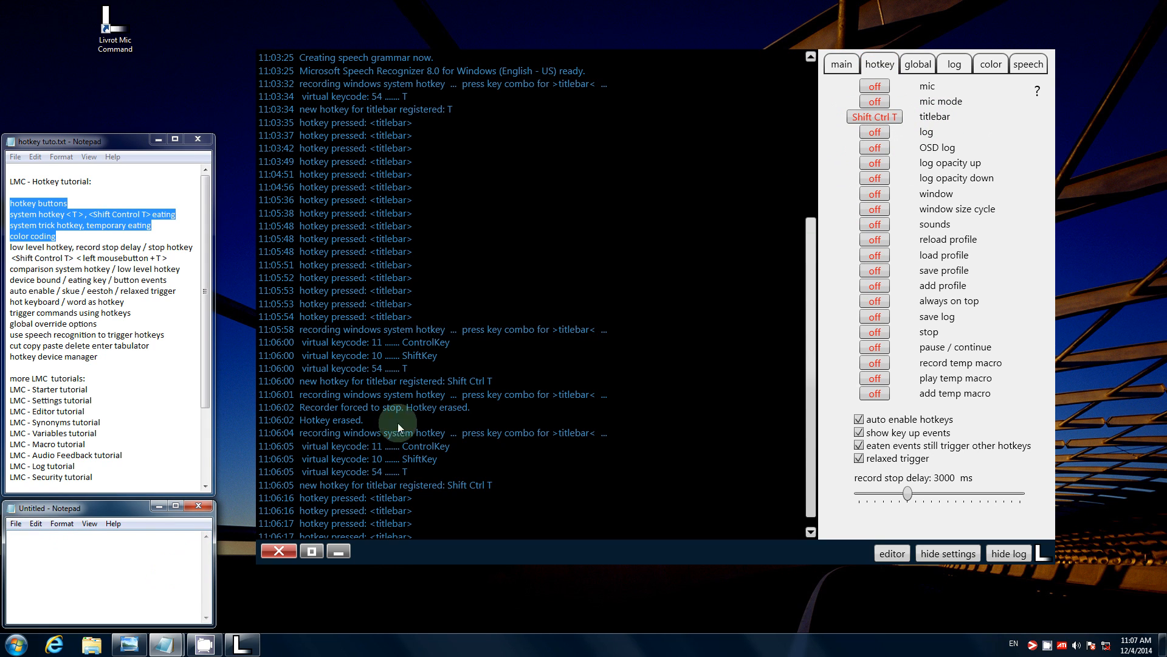
click(827, 176)
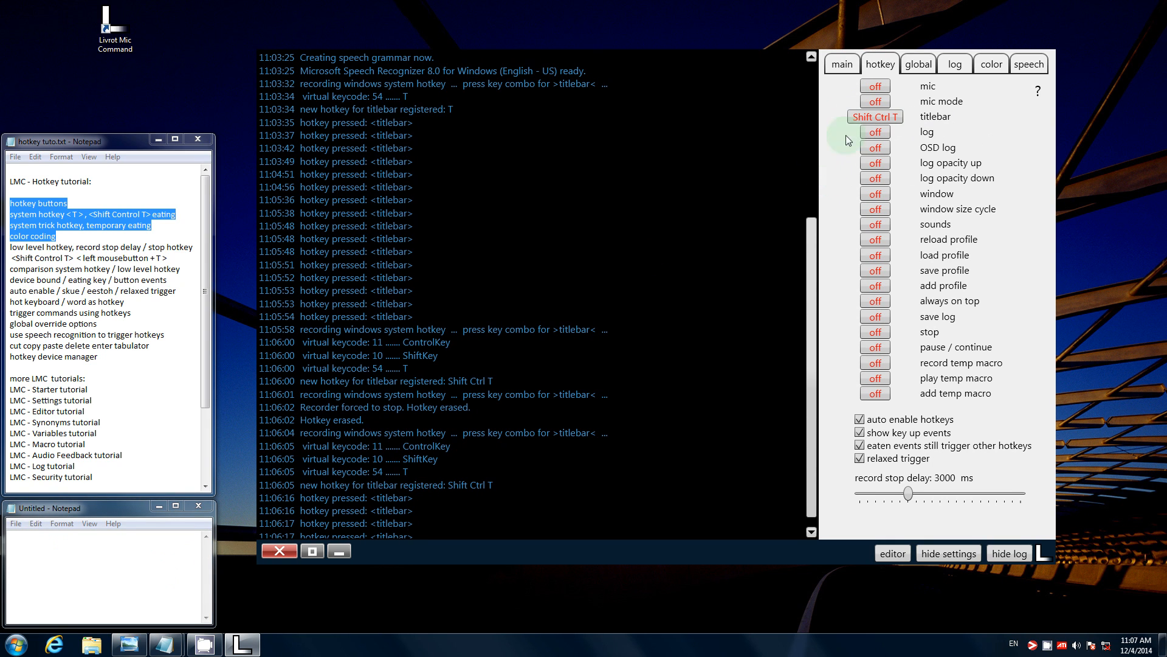
click(876, 117)
key(super+alt+t)
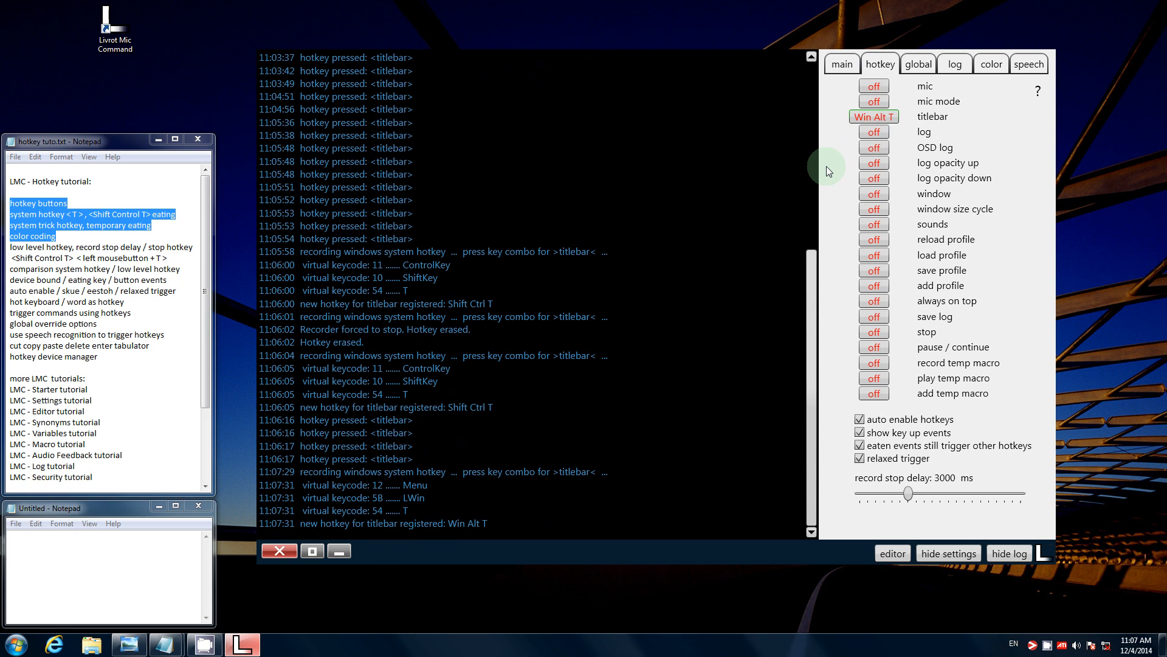
Trigger the Win Alt T hotkey twice with the untitled Notepad document active, and erase the titlebar function's hotkey.
click(105, 546)
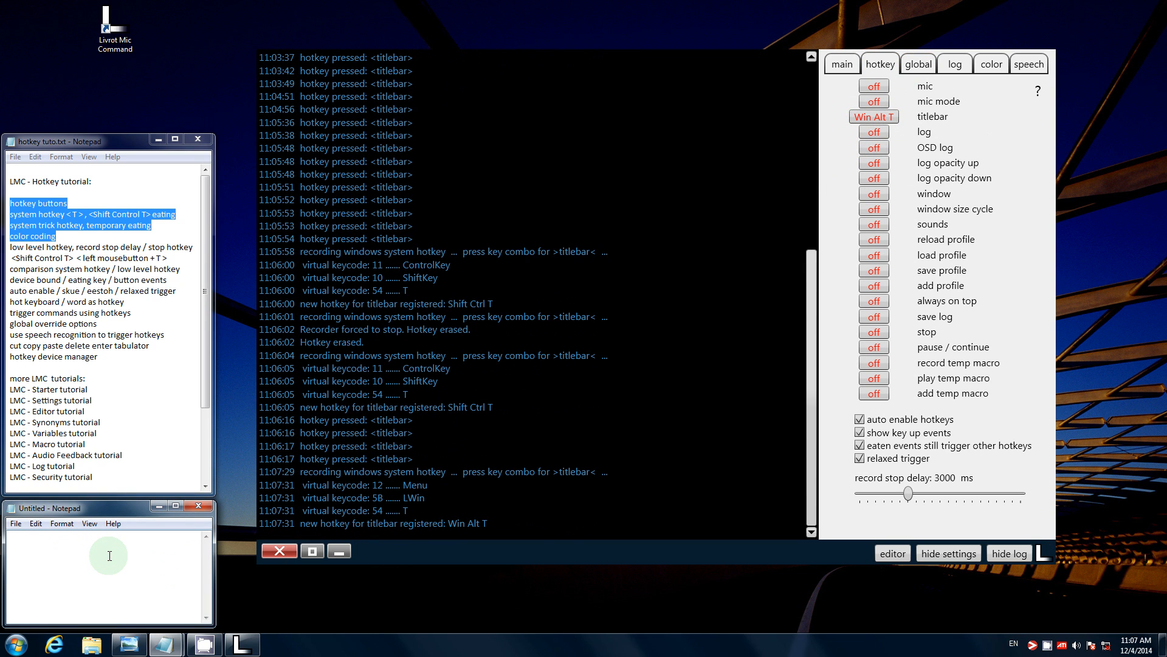
key(super+alt+t)
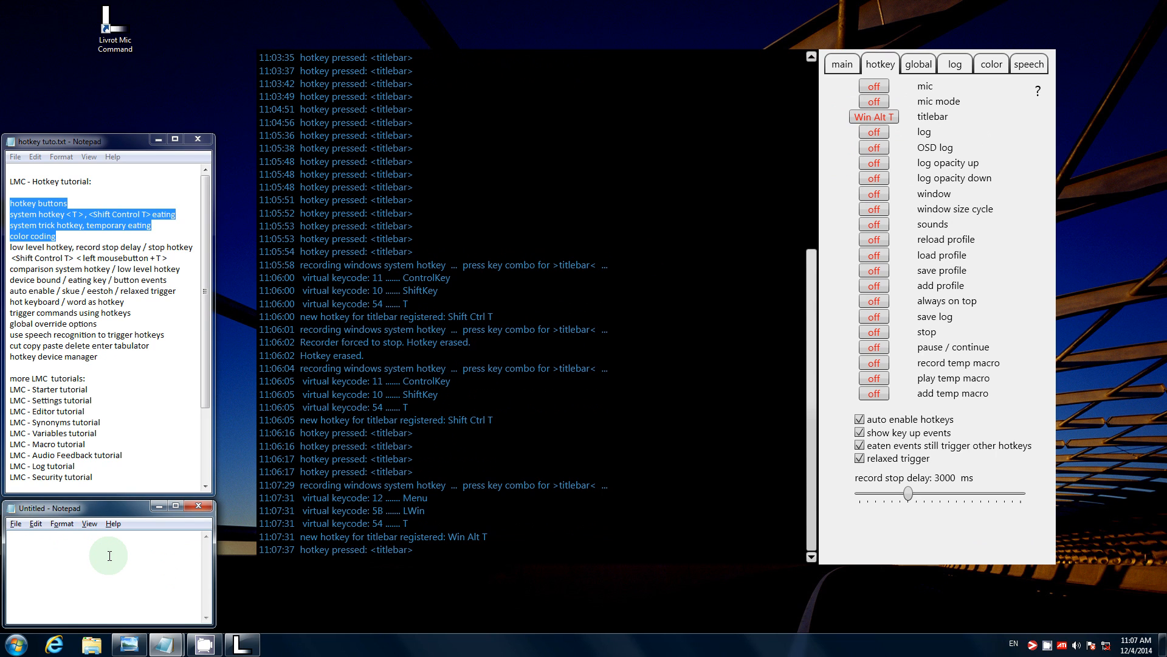
key(super+alt+t)
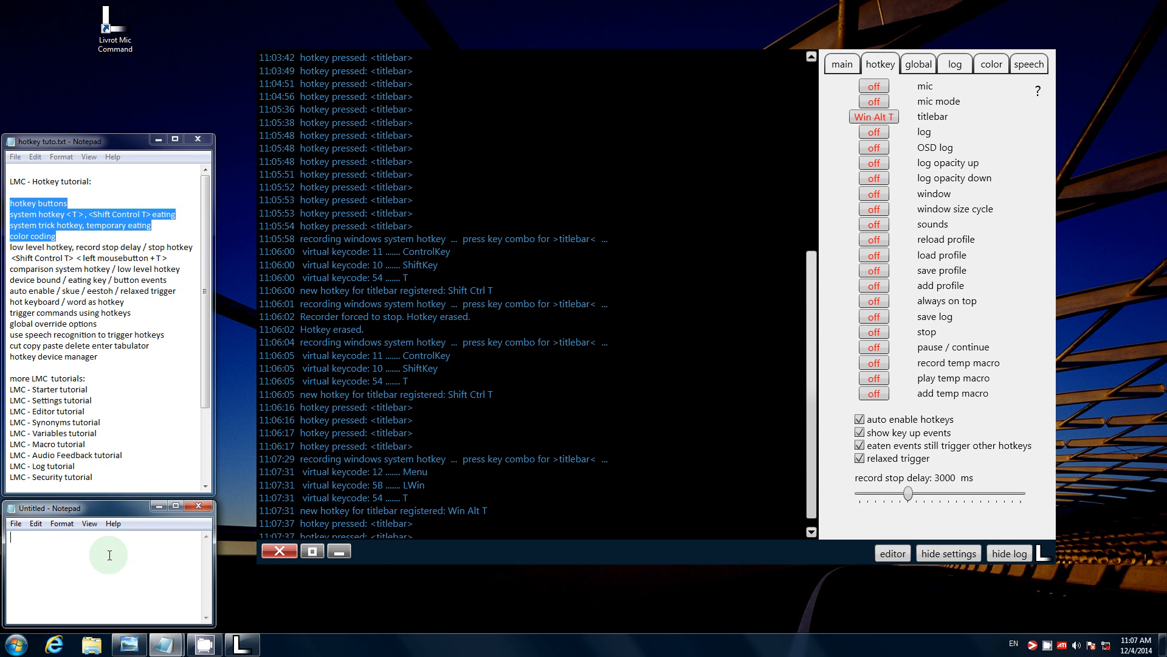
click(870, 117)
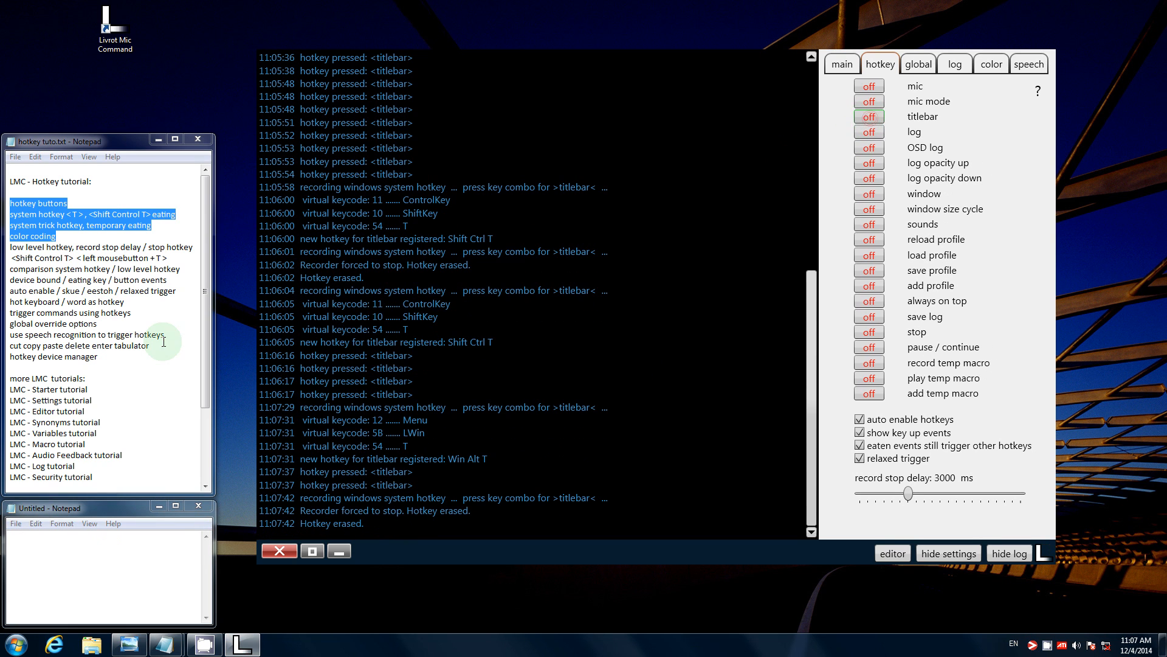
Highlight the low level hotkey lines in hotkey tuto.txt and set the titlebar function's hotkey type to low level hotkey.
click(119, 244)
drag(9, 246, 169, 259)
click(870, 118)
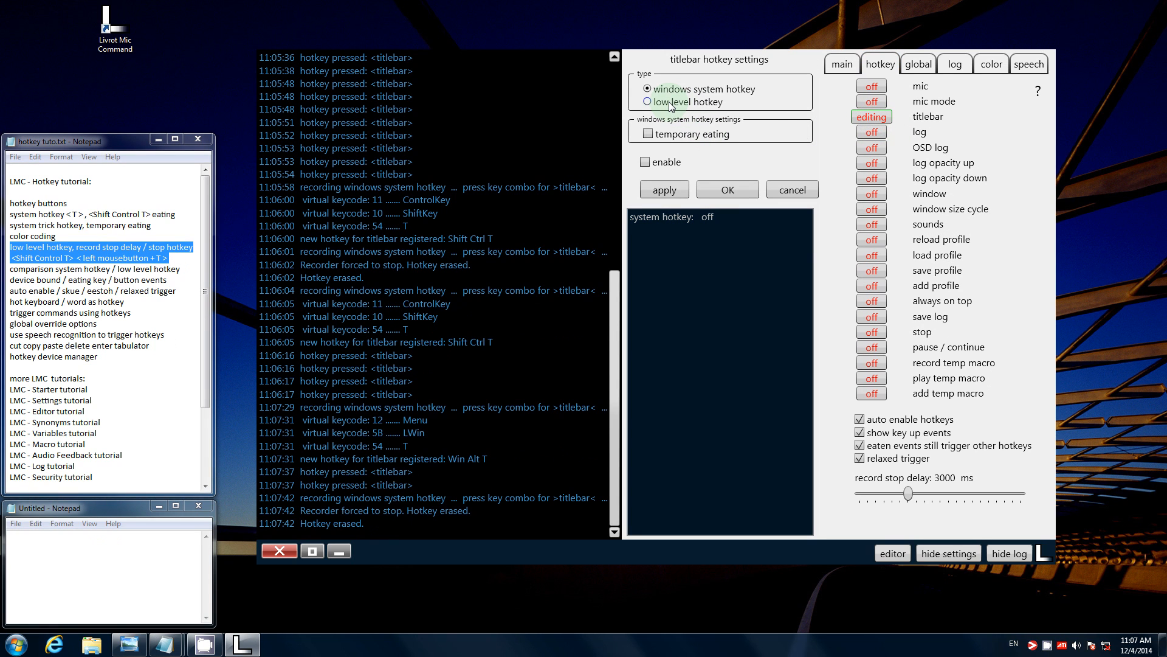
mouse_move(671, 106)
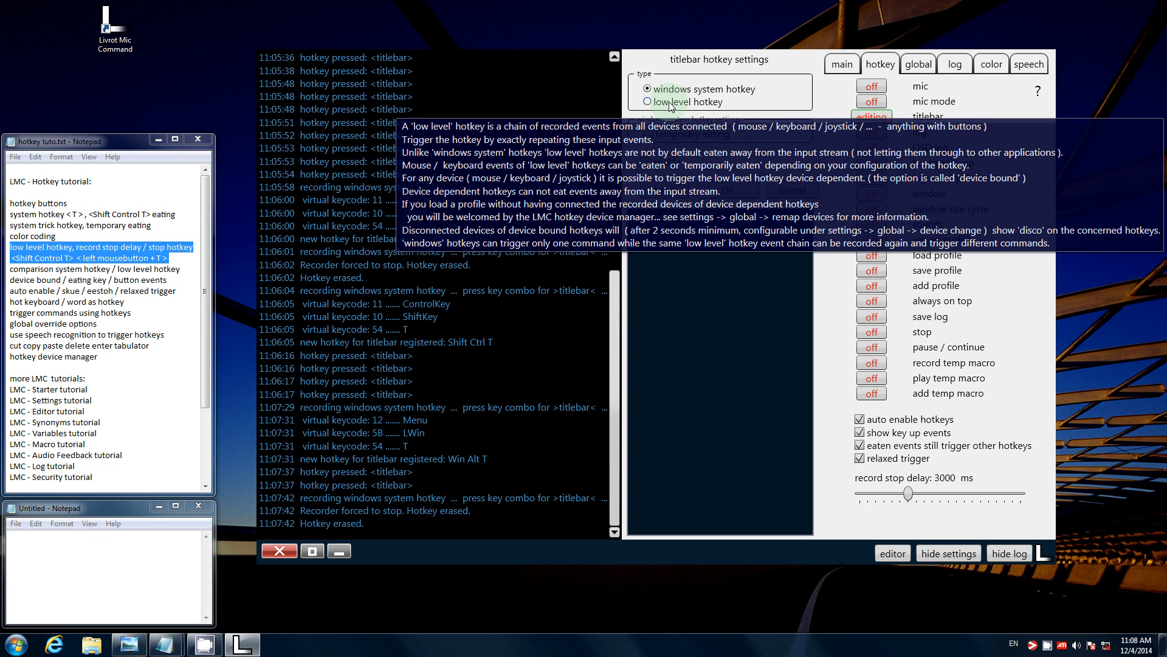
click(652, 102)
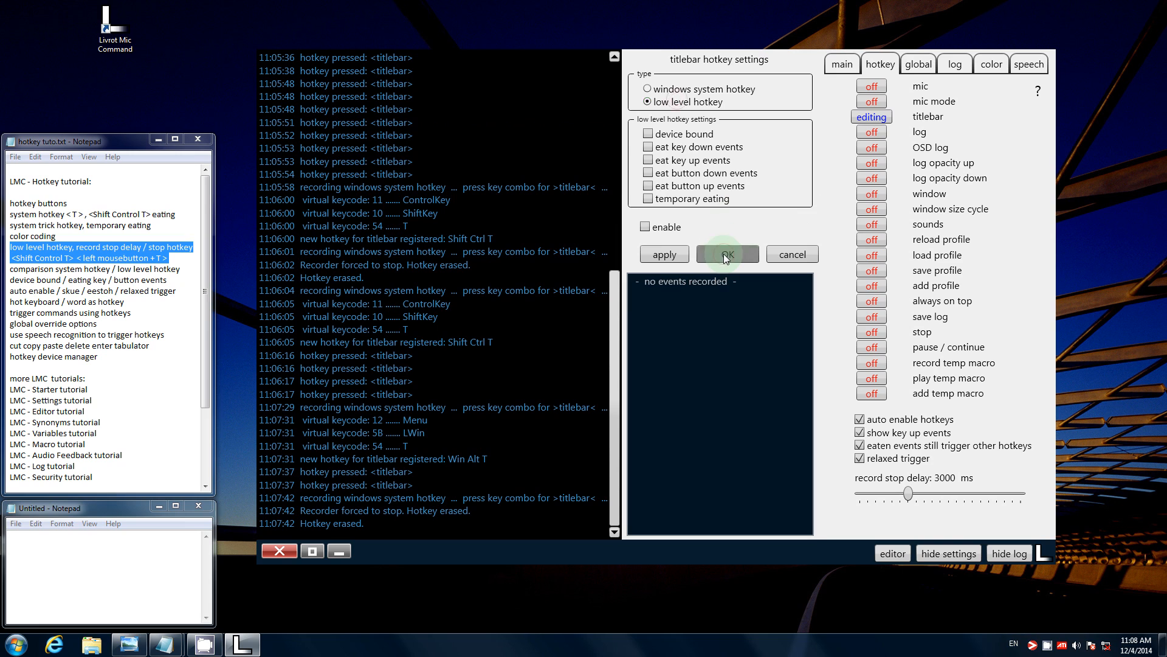
click(727, 254)
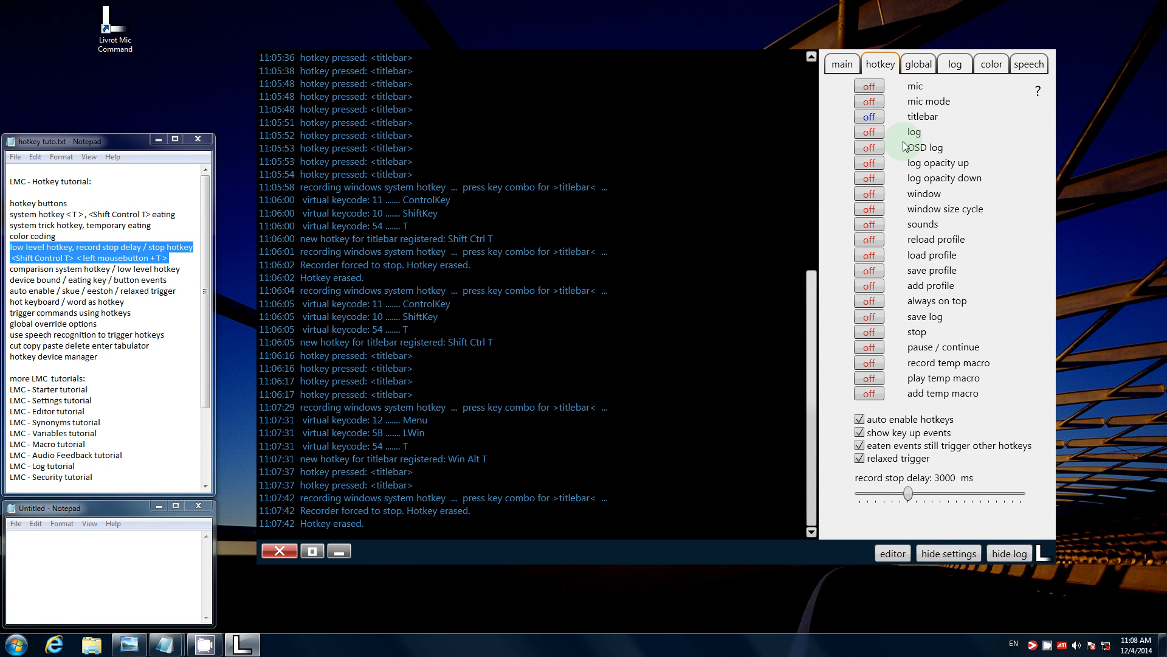
Record a low level hotkey for titlebar: hold the left mouse button, press and release T, and release the mouse button.
click(877, 116)
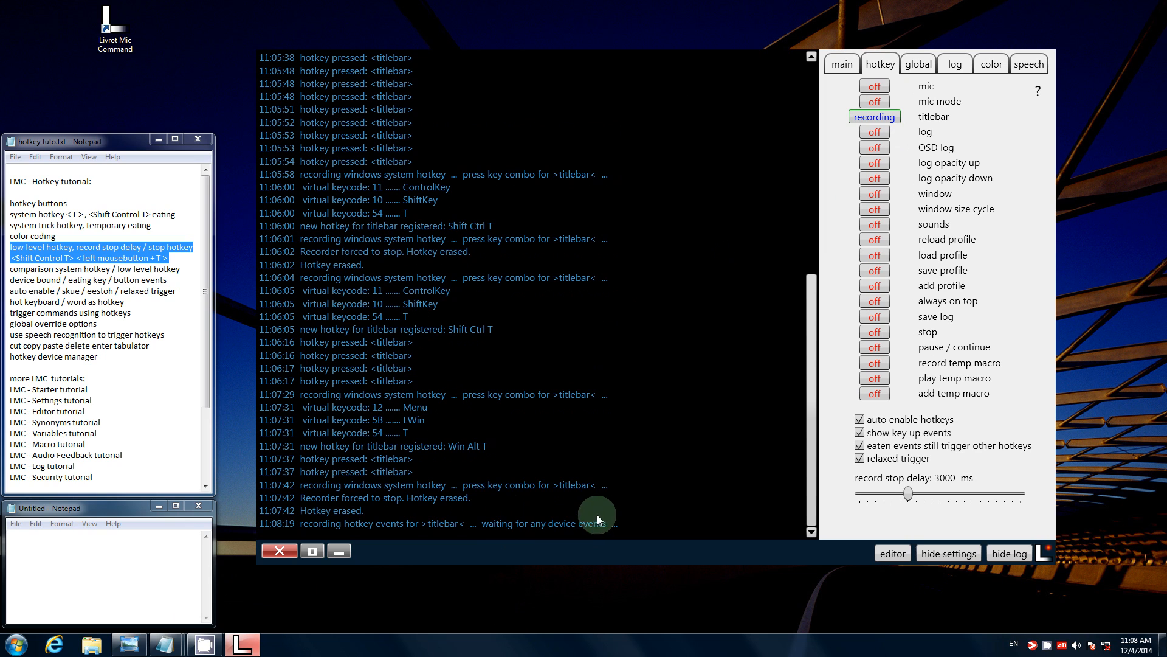
click(437, 500)
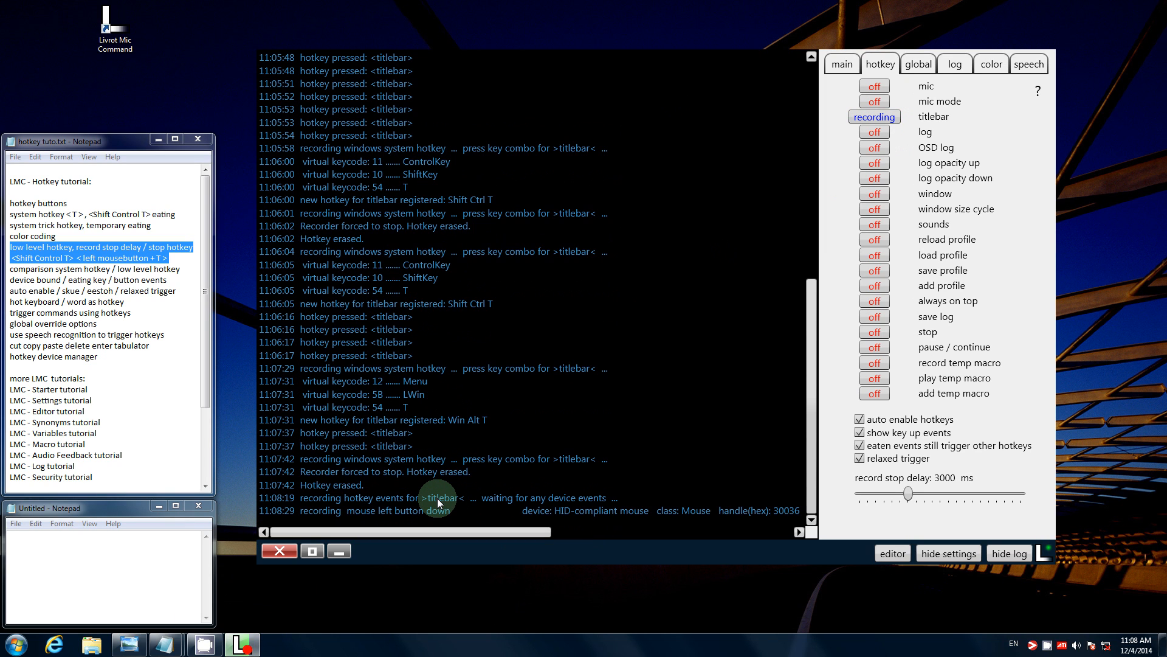
key(t)
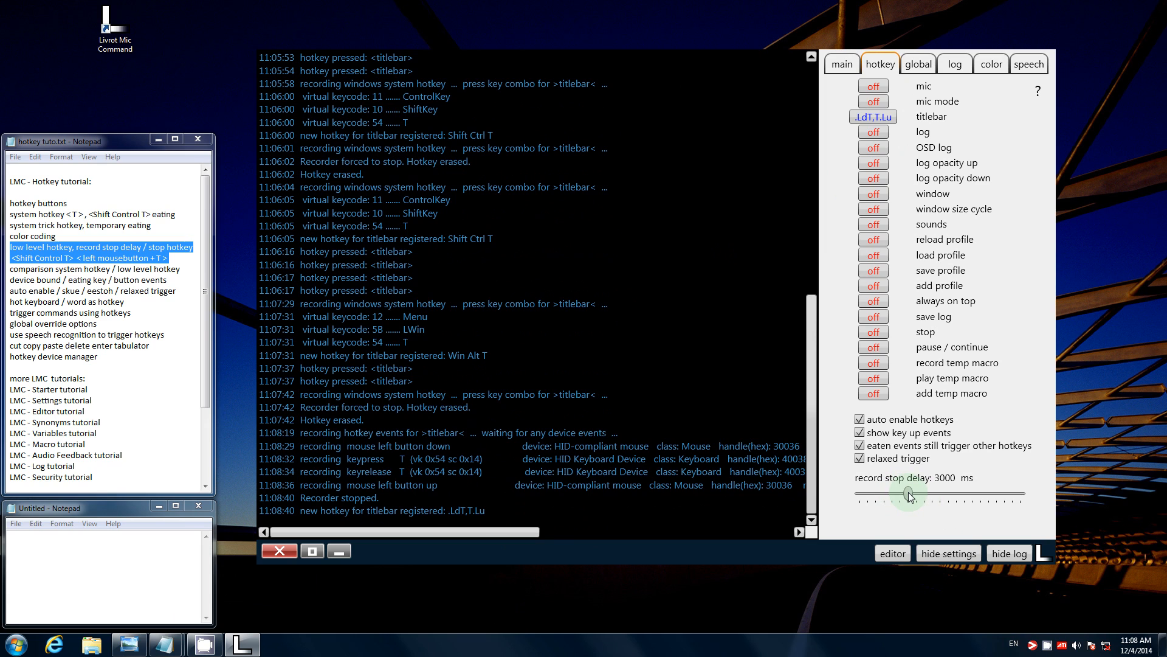
Set the record stop delay to 1489 ms and review the titlebar hotkey's recorded events.
drag(909, 495, 885, 496)
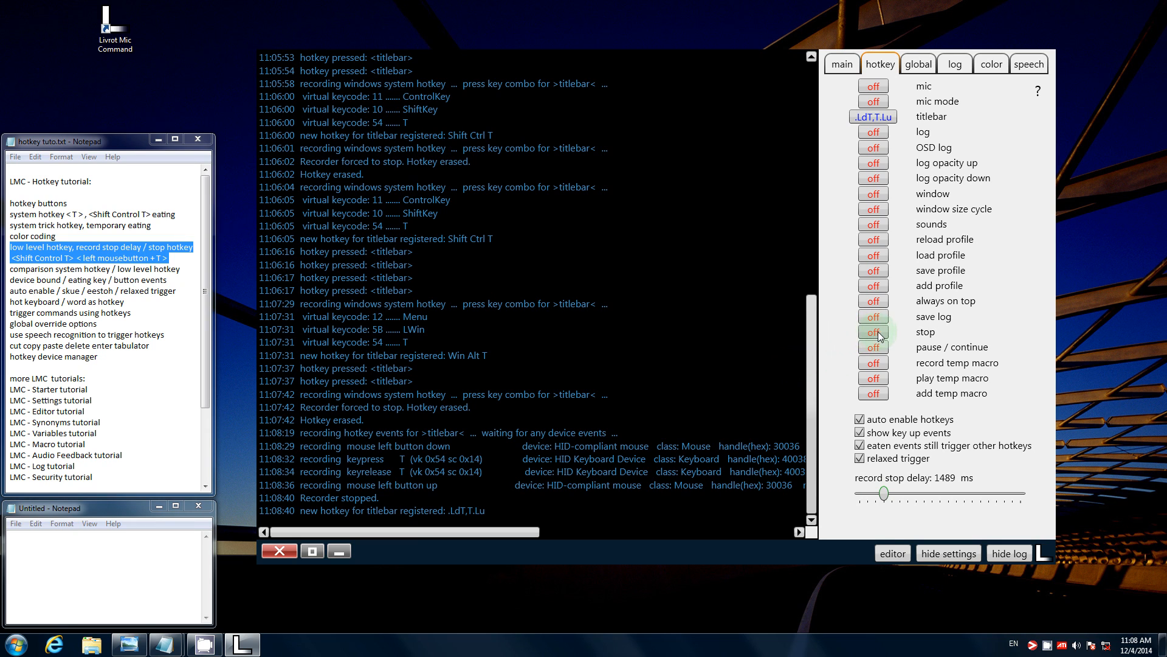
mouse_move(882, 336)
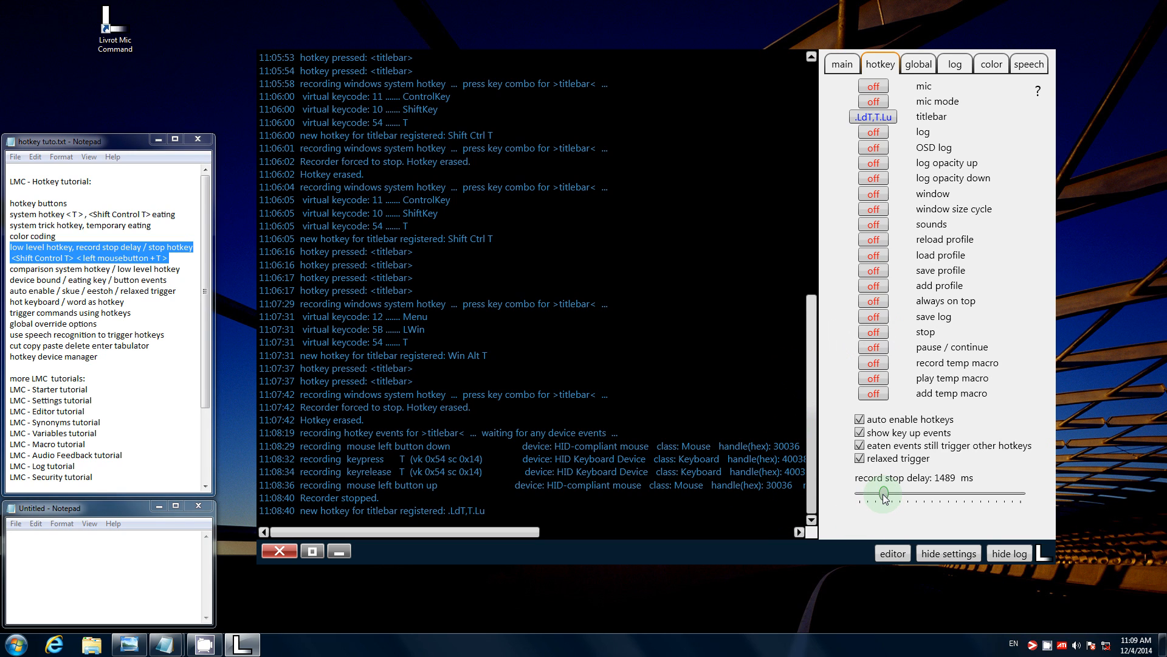
mouse_move(885, 499)
click(877, 117)
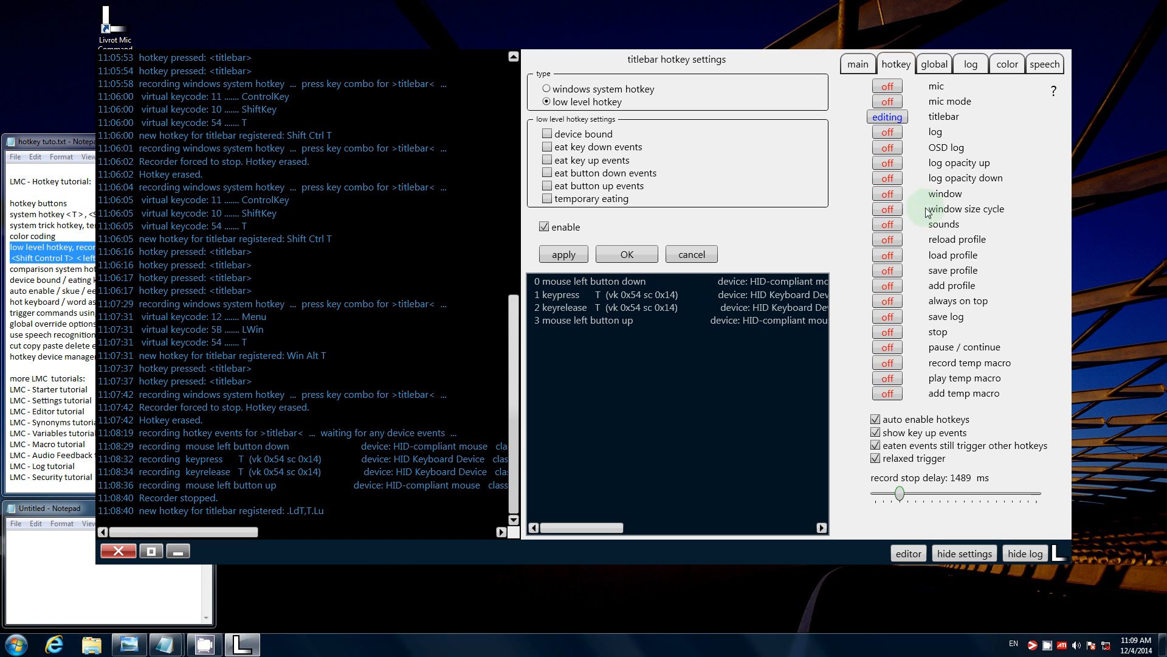
click(644, 256)
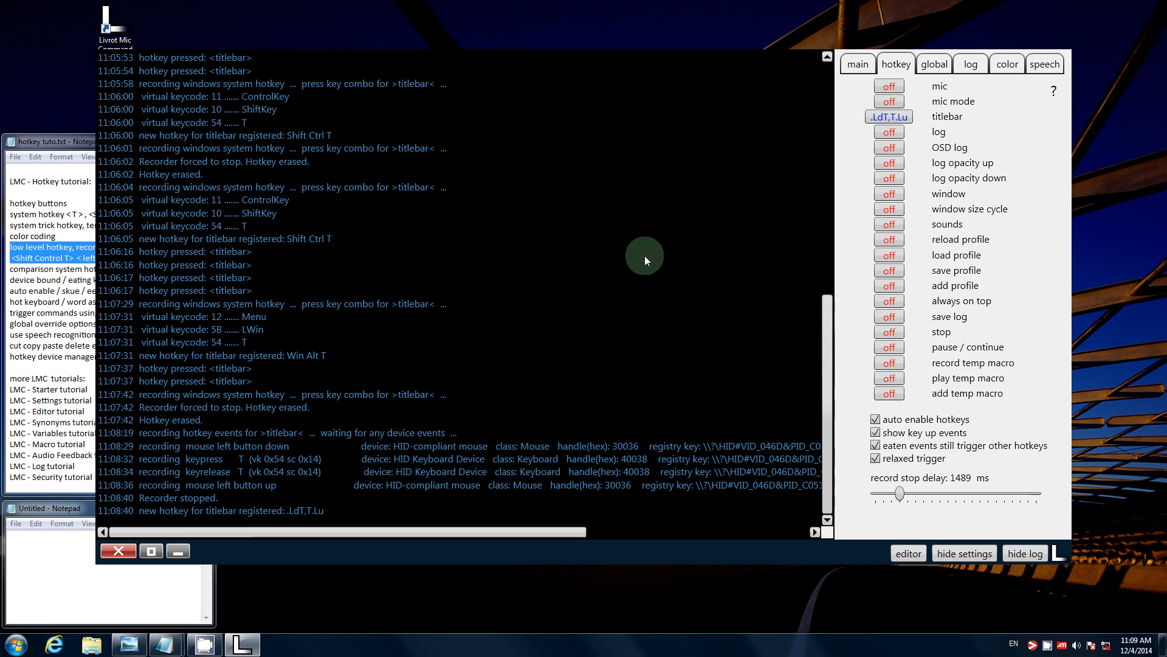
Test the titlebar's left mouse button plus T hotkey by triggering it four times over the log.
click(633, 261)
key(t)
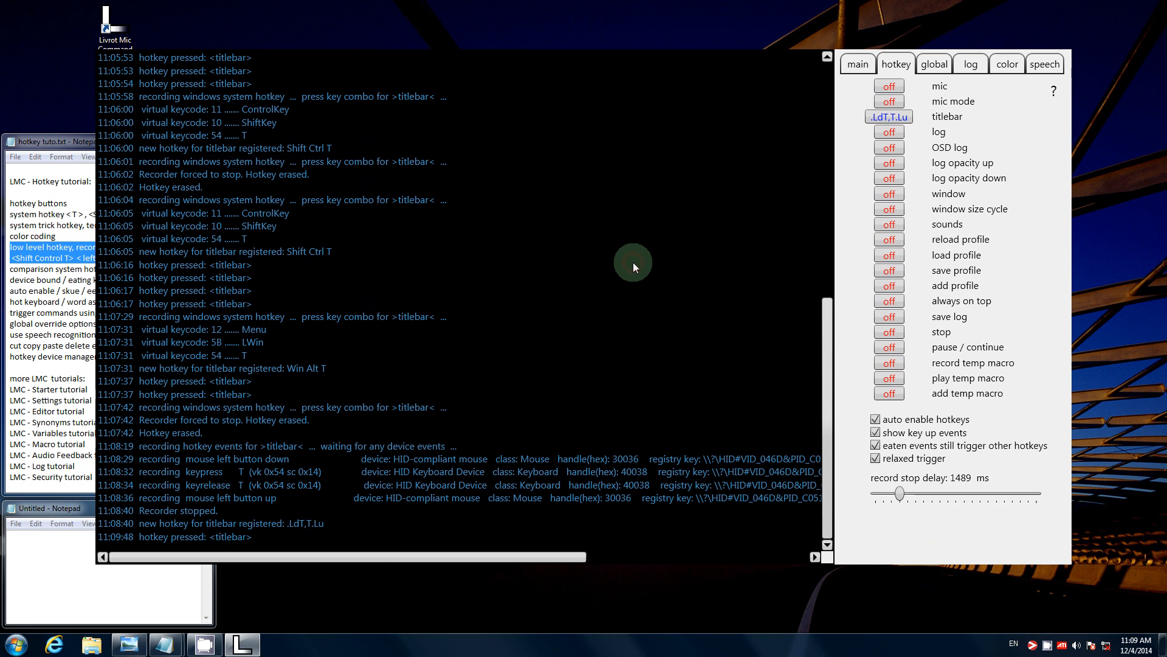
click(633, 261)
key(t)
click(633, 261)
key(t)
click(633, 262)
key(t)
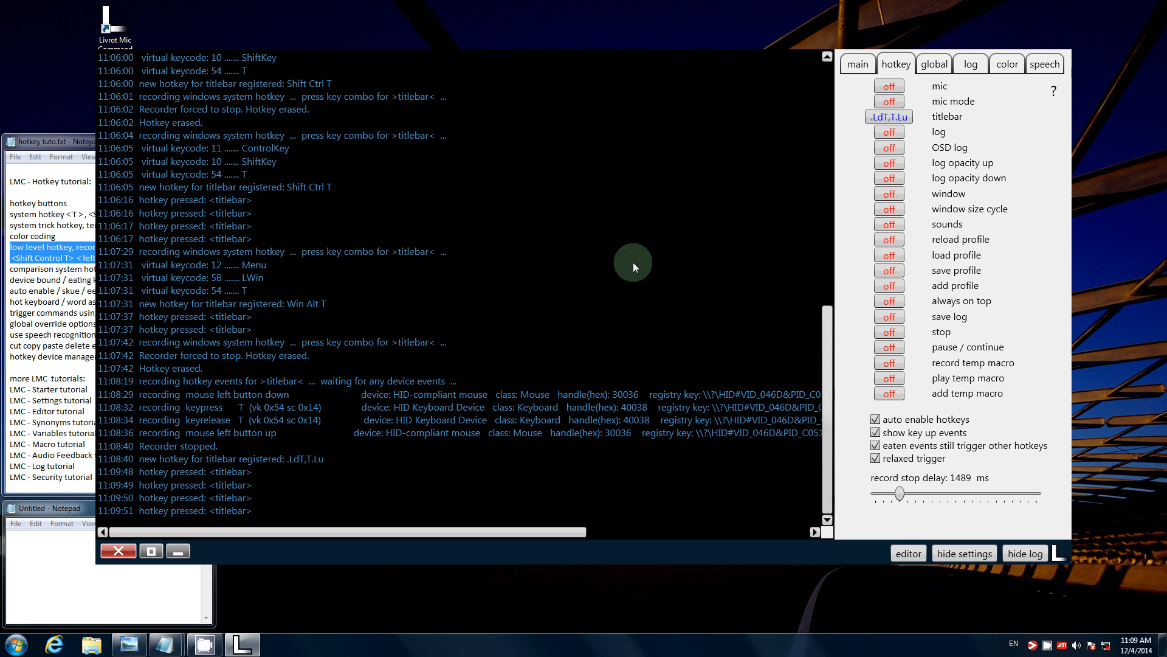
Review the titlebar's low level hotkey settings and enter "tttttt" in the untitled Notepad document.
click(889, 117)
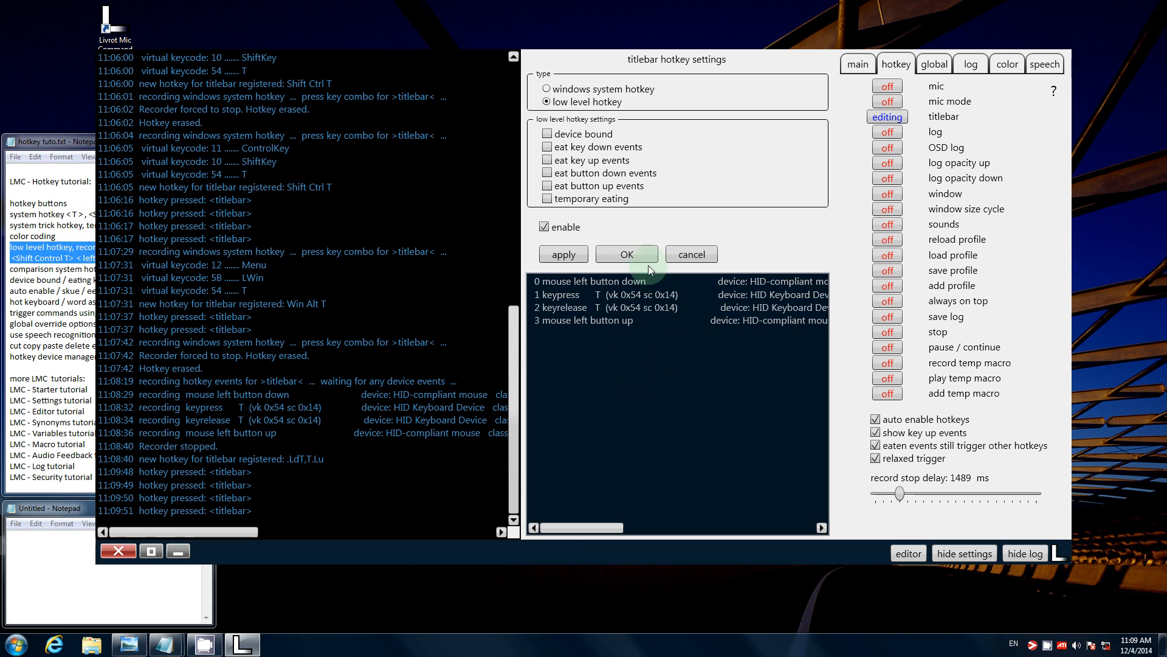
click(614, 254)
click(25, 563)
text(tttttt)
mouse_move(60, 508)
mouse_down()
mouse_move(62, 473)
mouse_move(60, 507)
mouse_up()
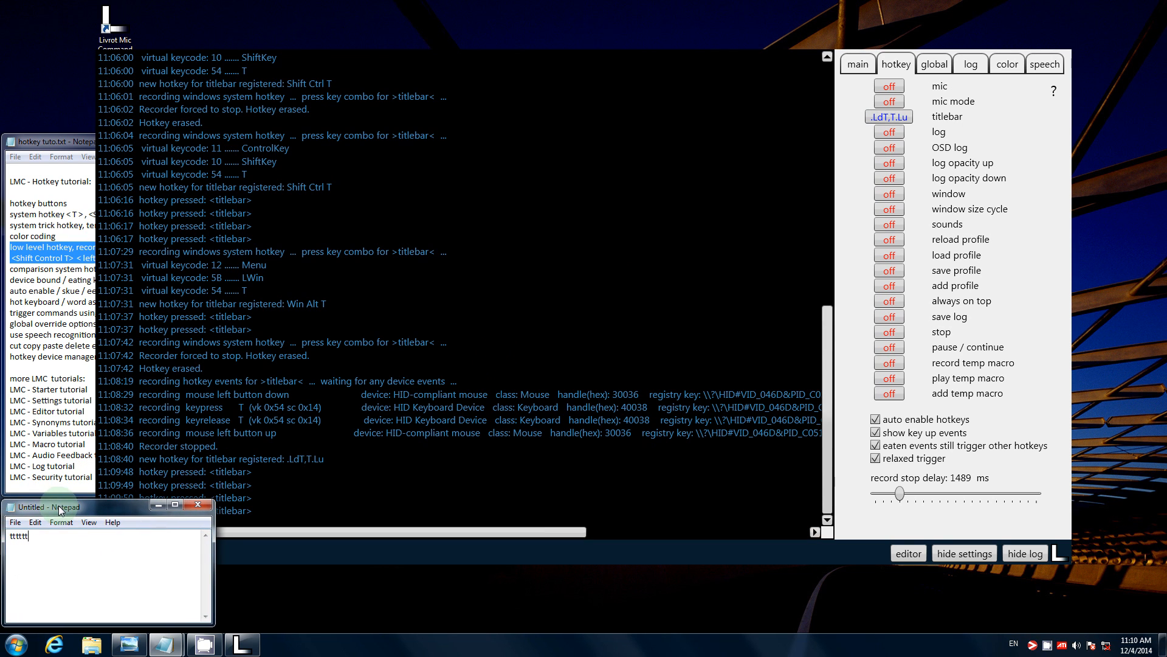
Delete the "tttttt" text from the untitled Notepad document.
click(43, 559)
click(70, 558)
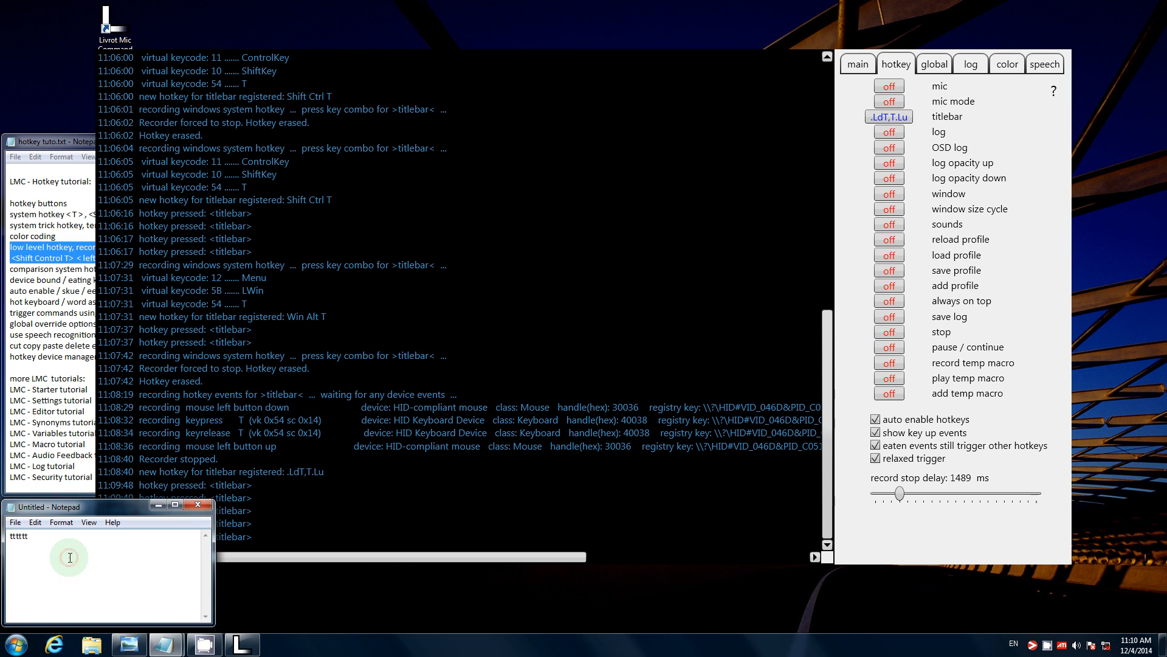
key(BackSpace)
key(BackSpace)
key(BackSpace)
key(BackSpace)
key(BackSpace)
key(BackSpace)
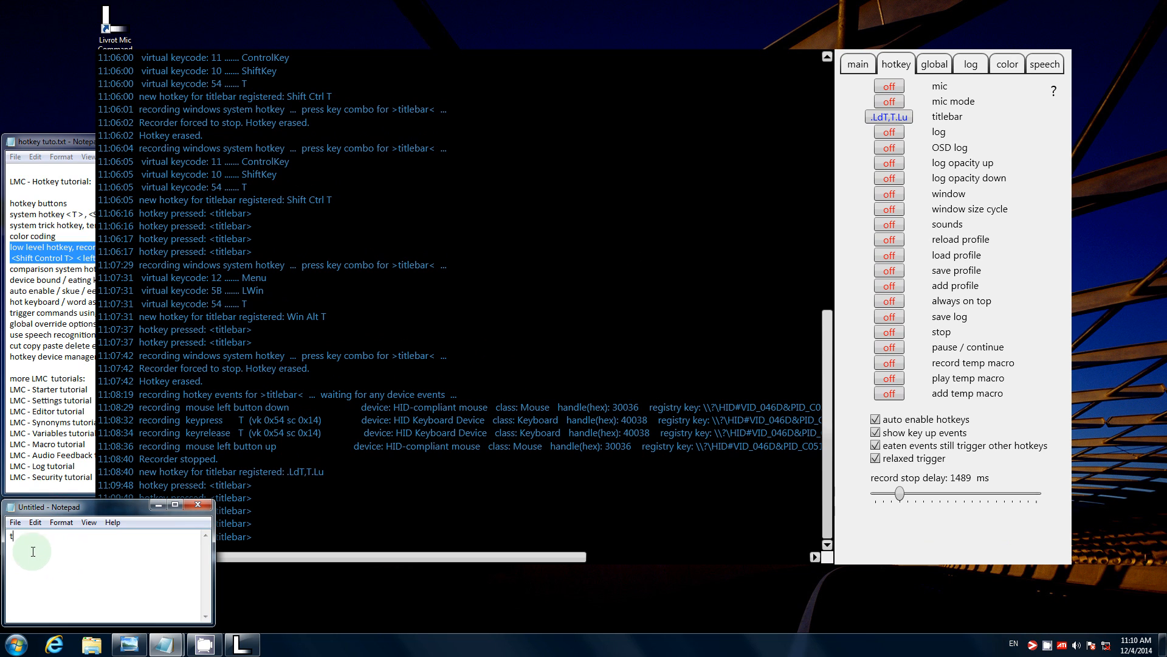
Trigger the left mouse button plus T hotkey twice inside the untitled Notepad document.
click(32, 548)
key(t)
click(33, 548)
key(t)
click(33, 549)
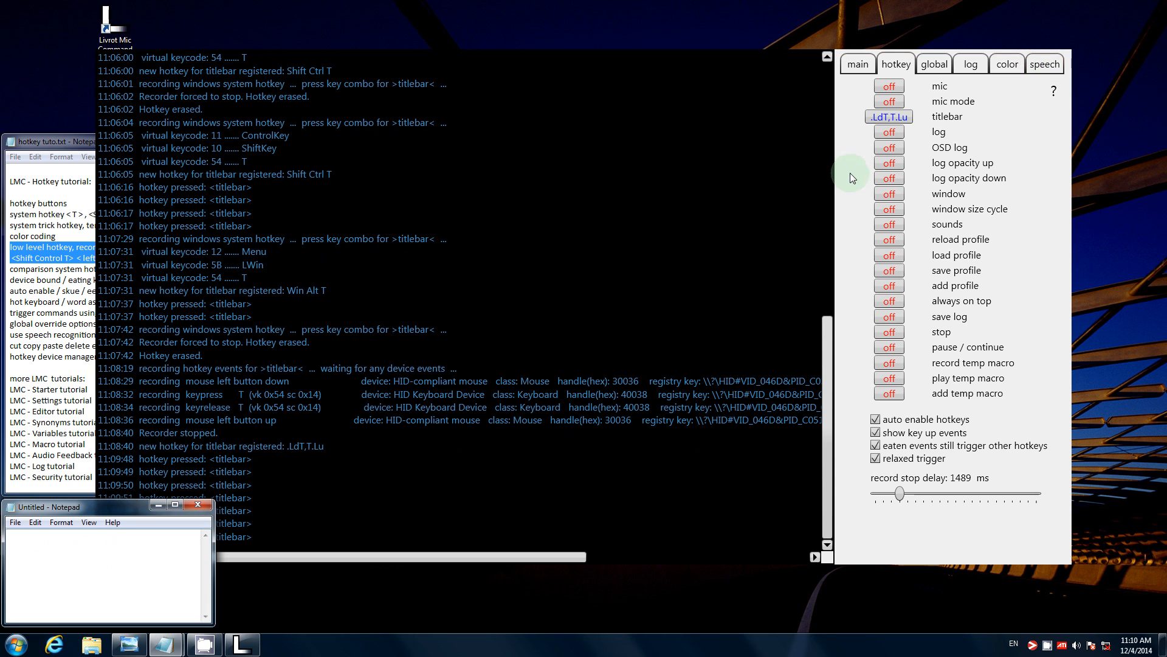
Erase the titlebar's hotkey and record only left mouse button down and T keypress as its new low level hotkey.
click(892, 119)
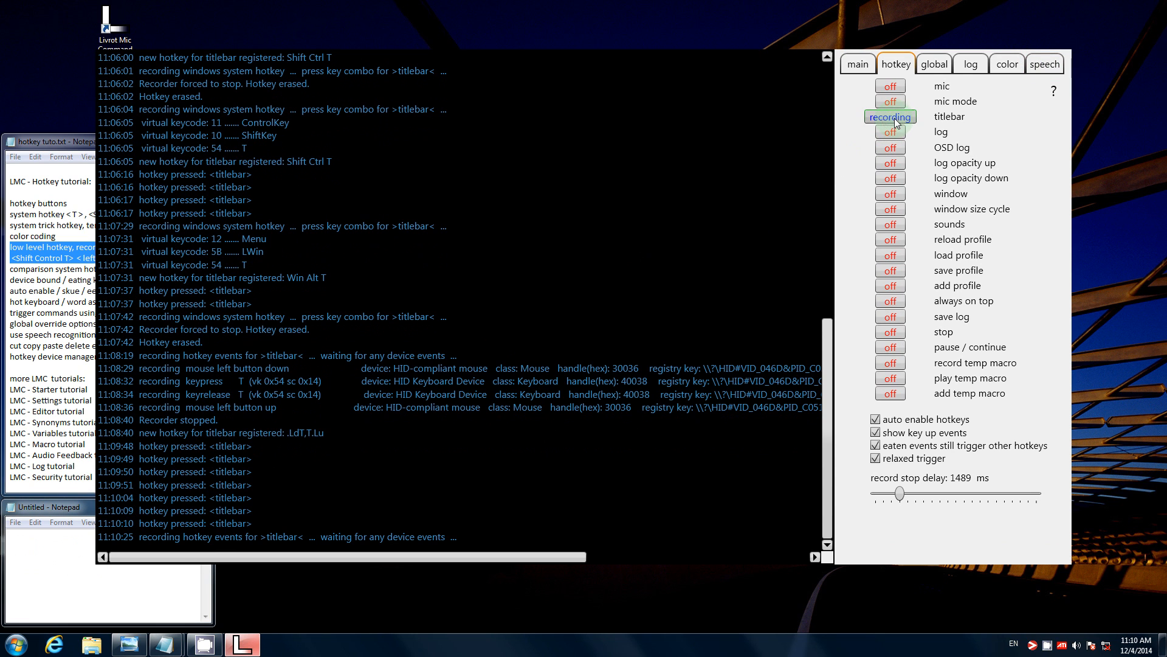
click(895, 118)
click(892, 116)
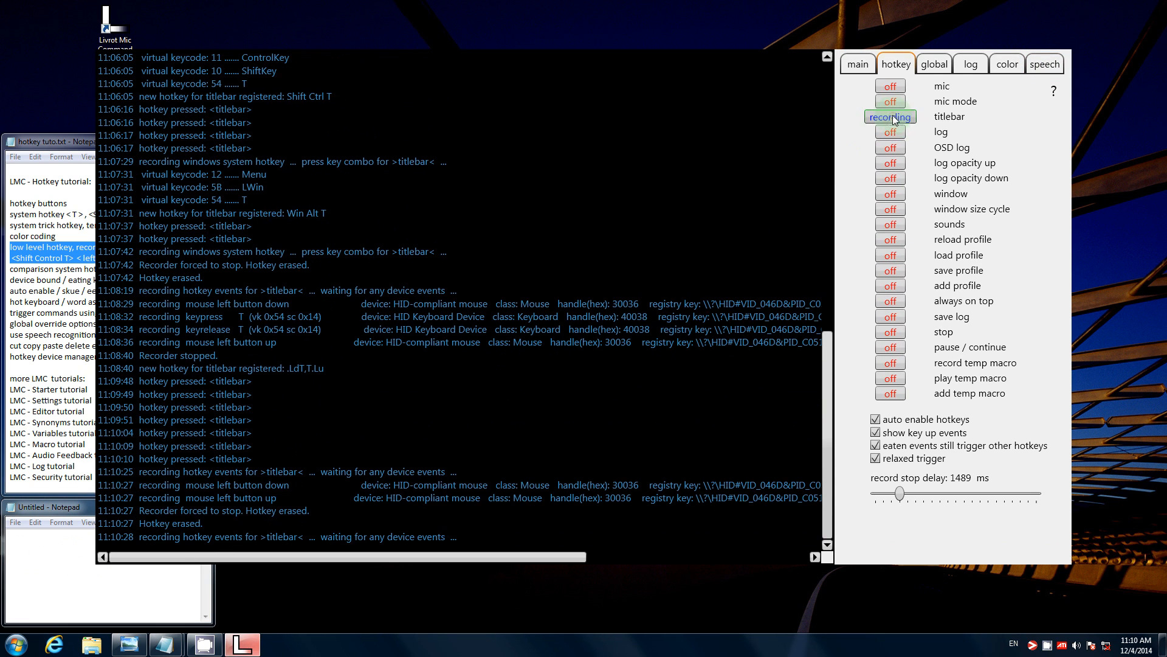
click(667, 313)
key(t)
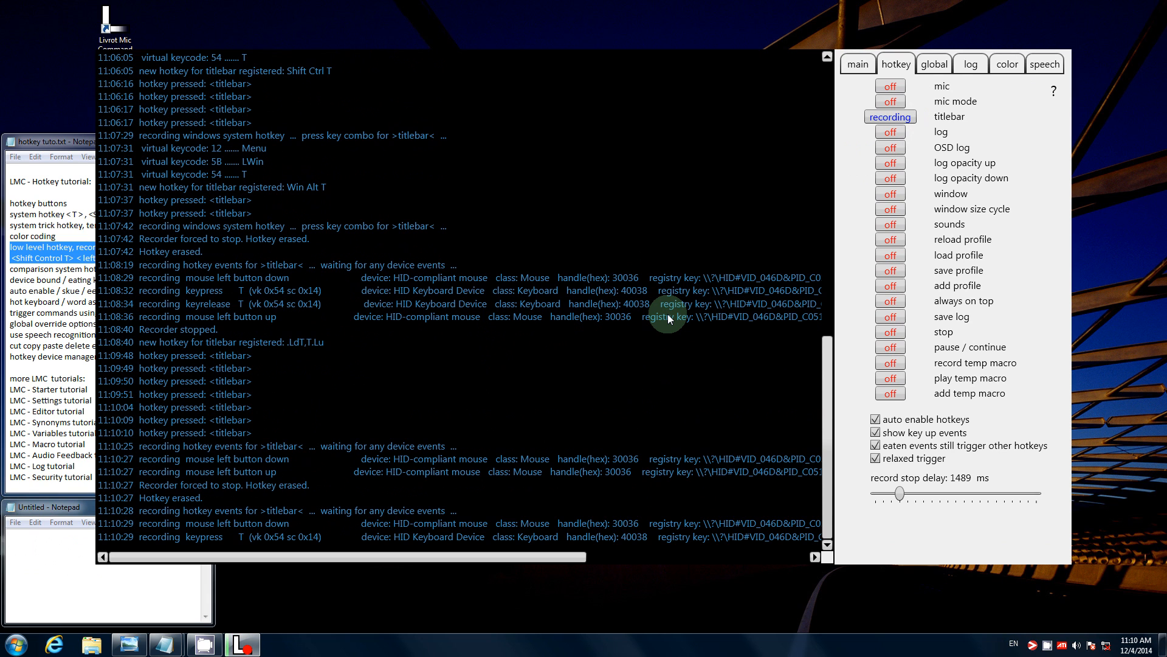
Review the events recorded for the titlebar hotkey and test it by triggering it twice over the log.
click(886, 117)
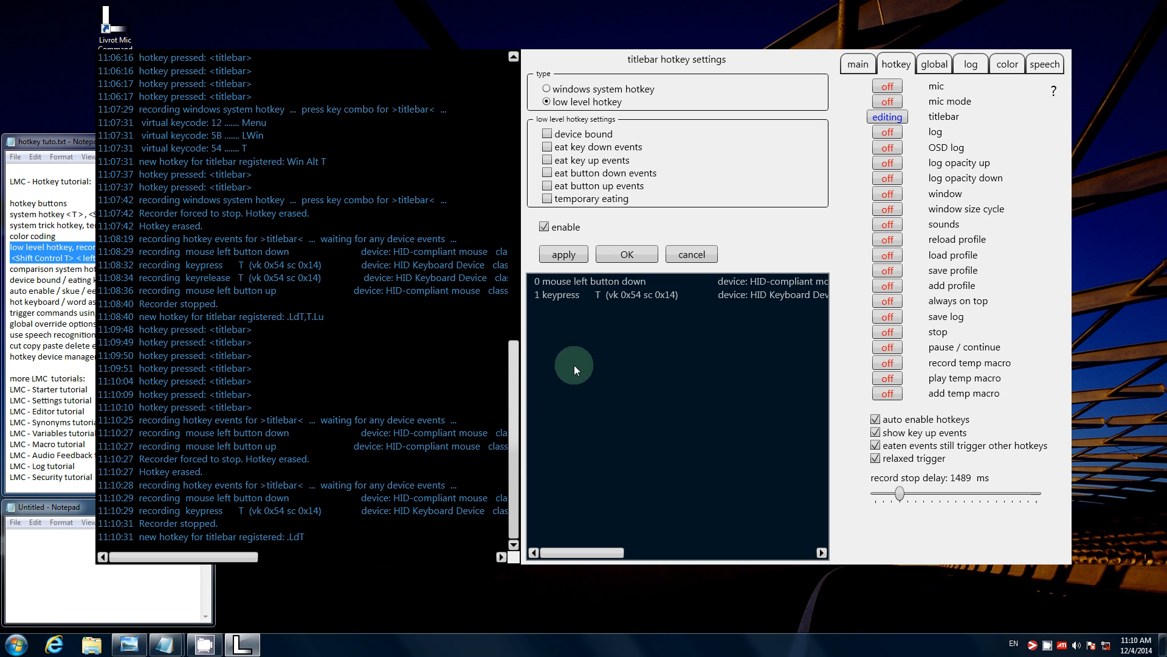
click(635, 256)
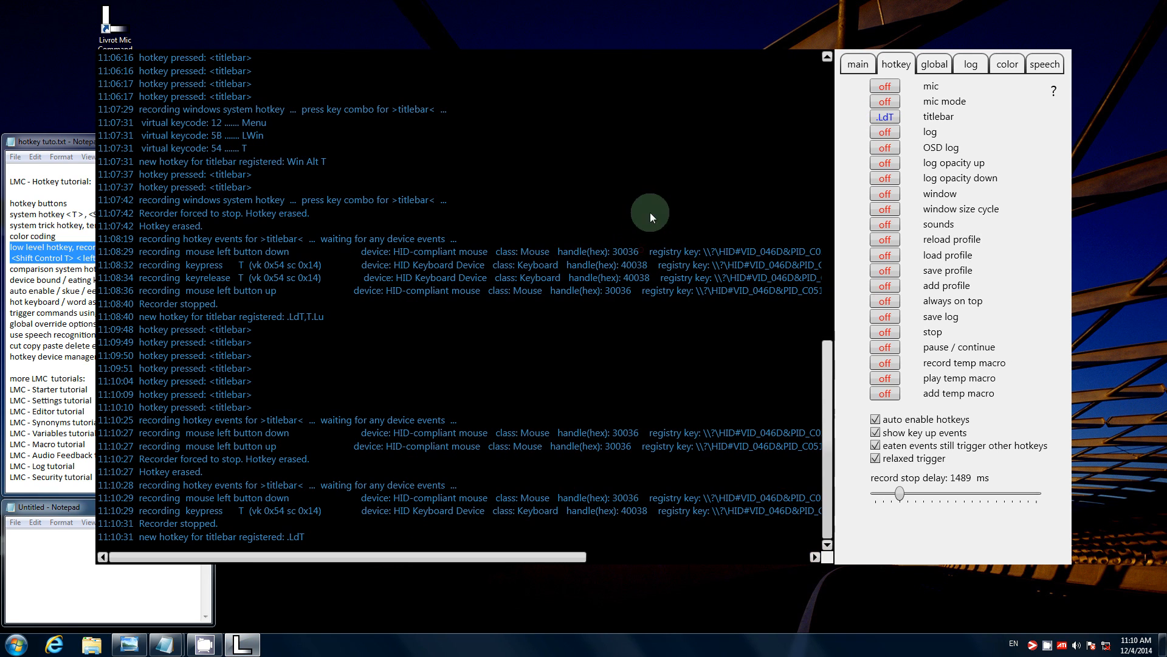
click(348, 382)
key(t)
key(t)
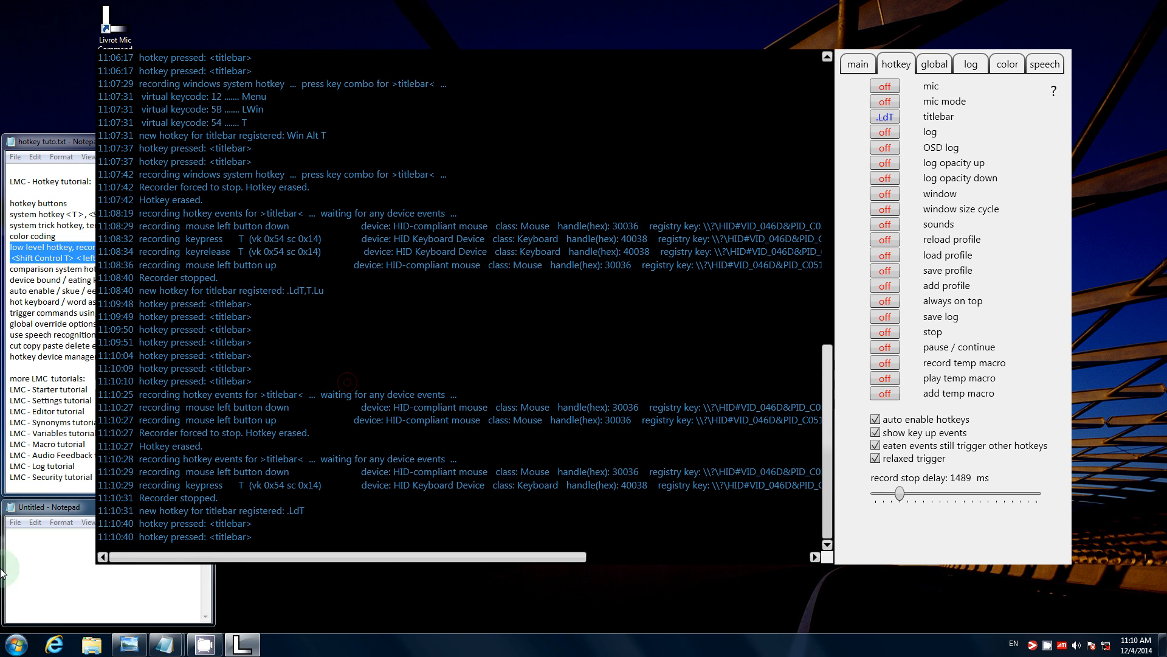
Enter "tttttt" in the untitled Notepad document to test normal typing, and delete the text again.
click(42, 574)
text(ttttt)
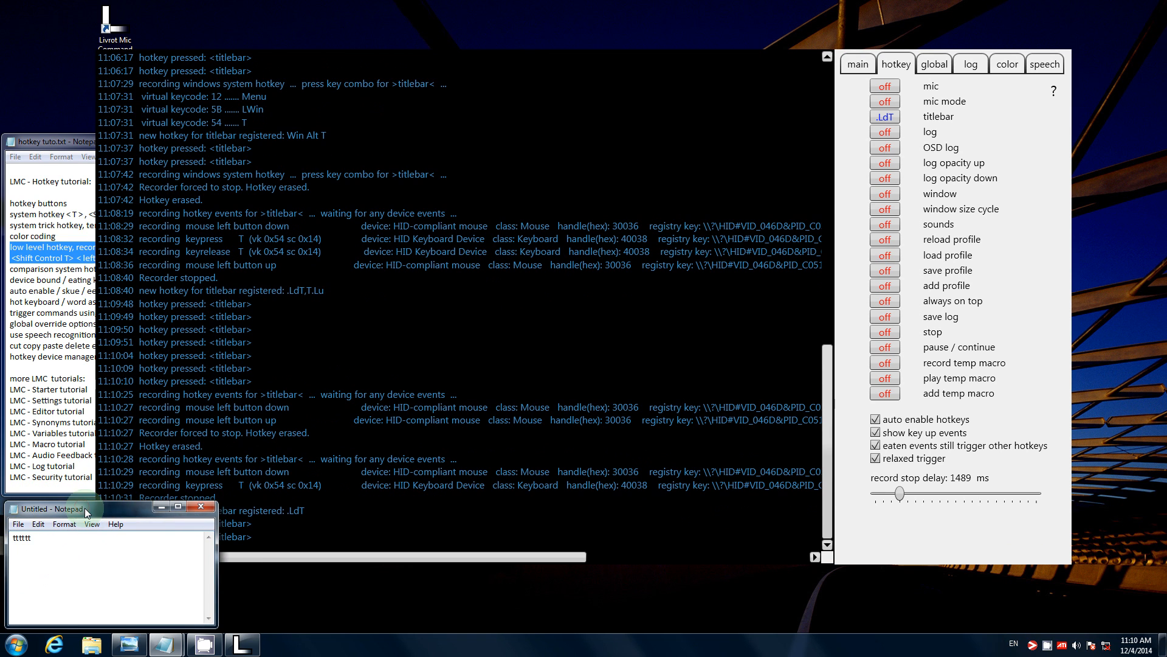
drag(82, 508, 82, 505)
click(83, 553)
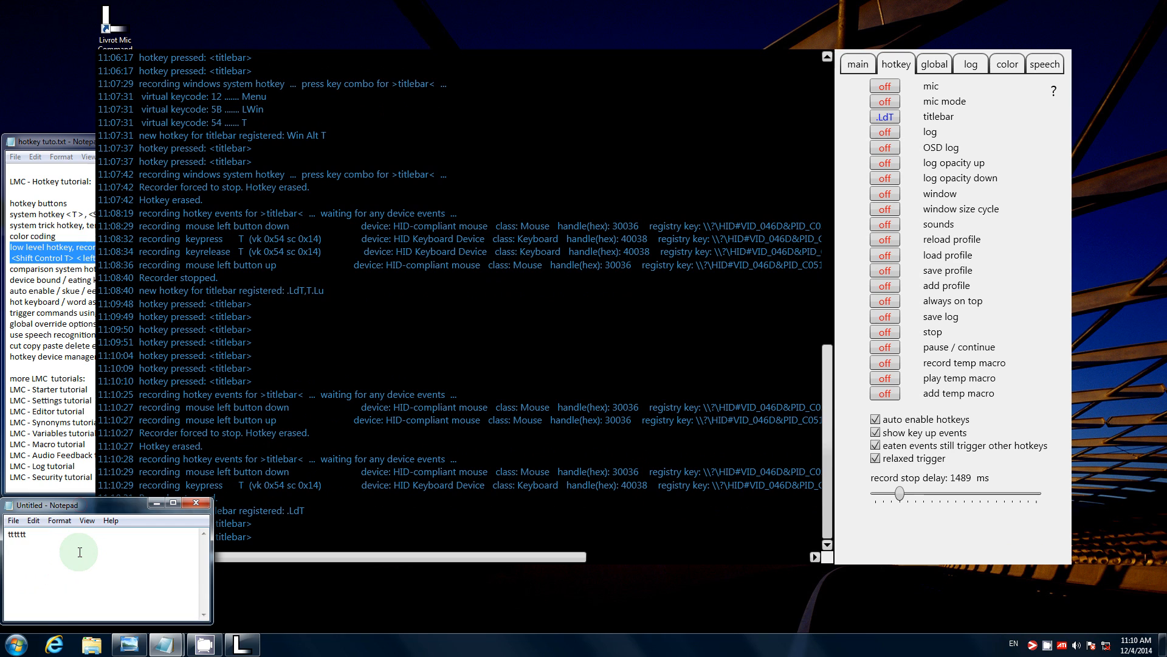
key(BackSpace)
key(BackSpace)
key(BackSpace)
key(BackSpace)
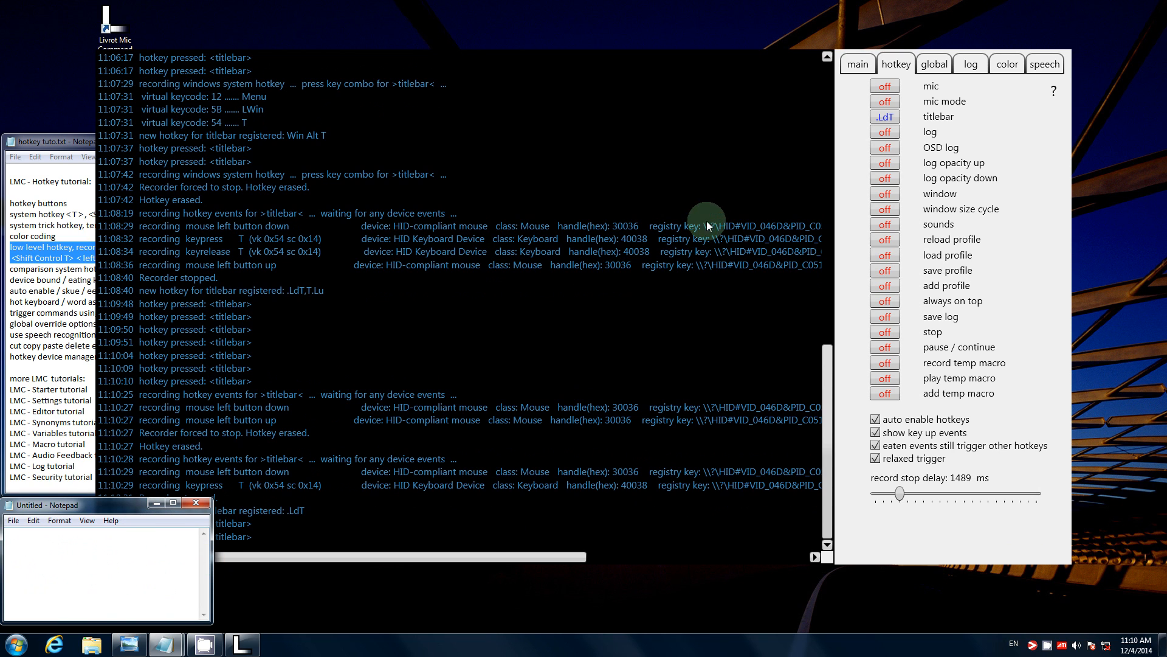
Review the titlebar hotkey's low level settings, and record T keypress and key release as its new low level hotkey.
click(884, 117)
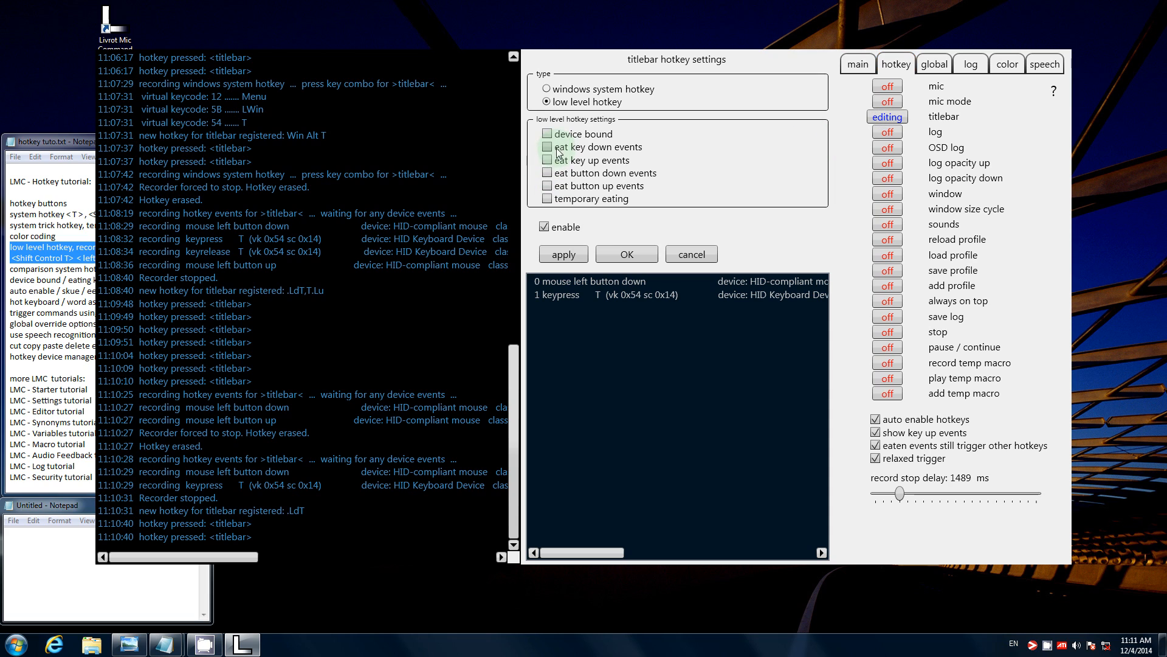
click(632, 256)
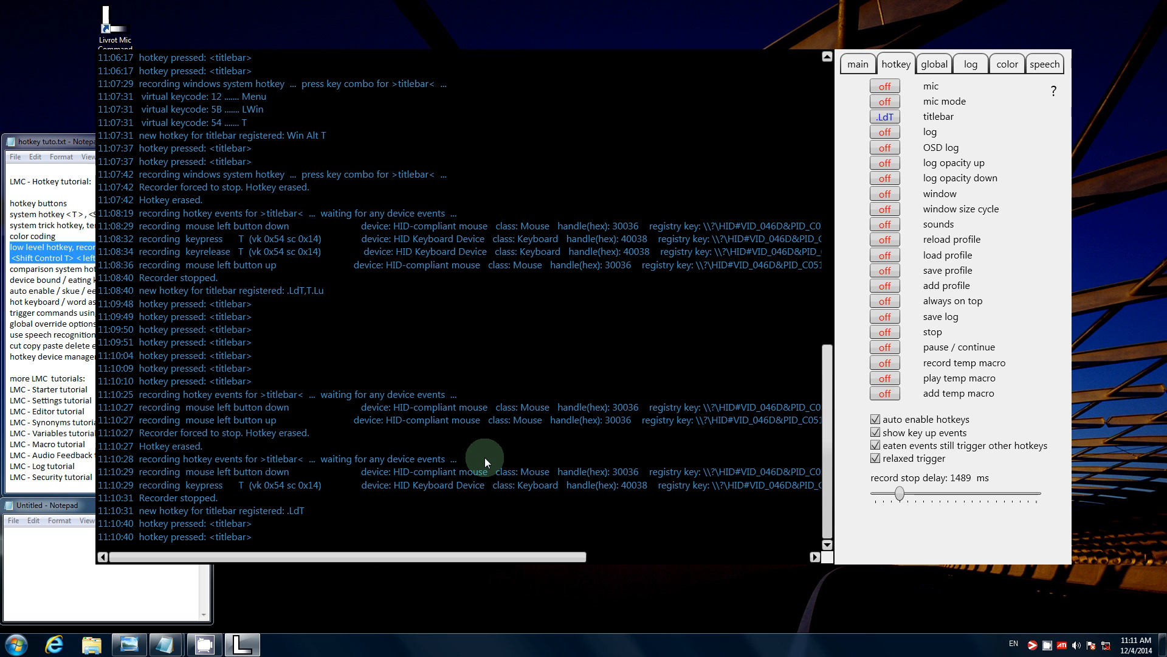
click(897, 119)
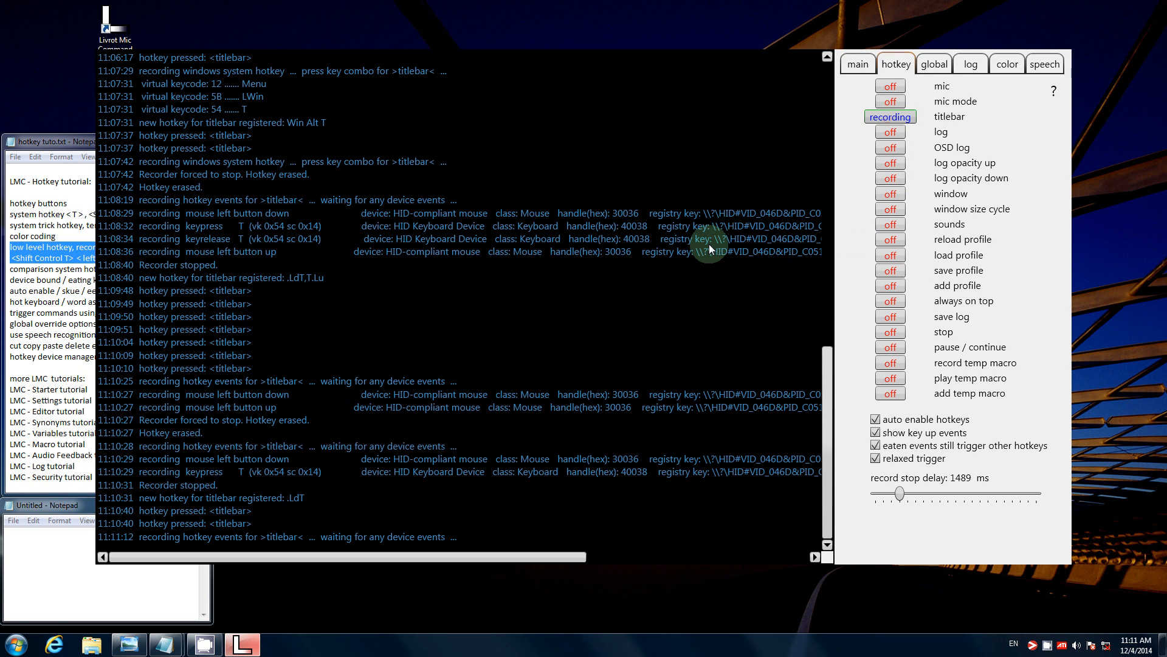
key(t)
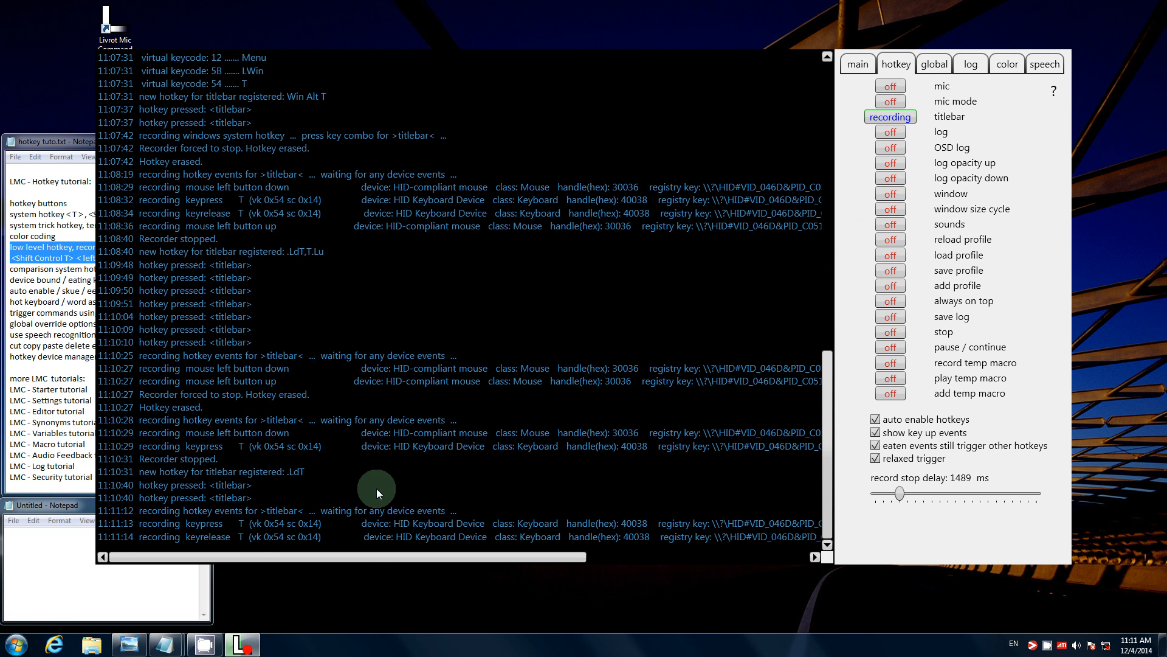
Test the T hotkey by entering "t" in the untitled Notepad document, and hide the settings.
click(65, 563)
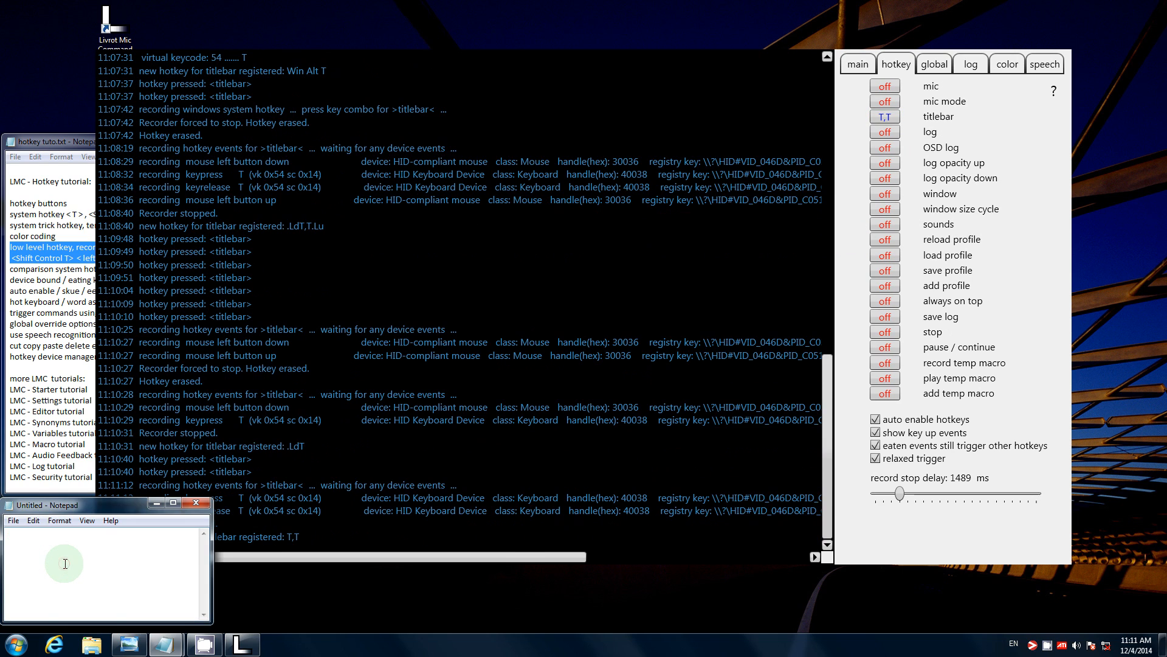
text(t)
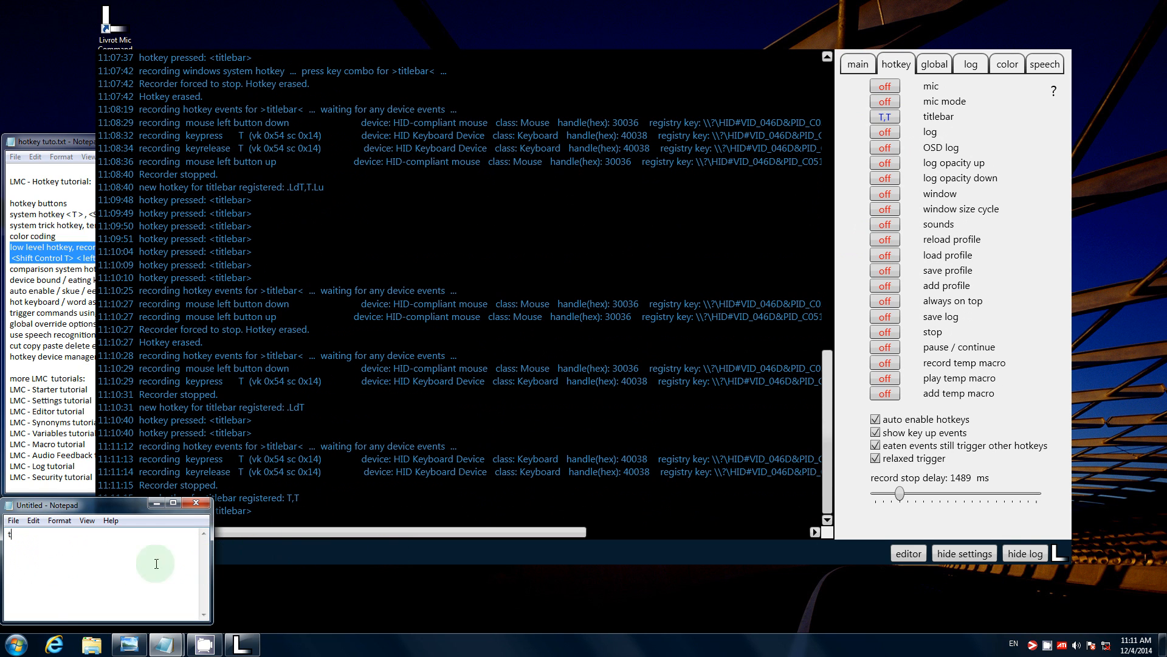
click(948, 550)
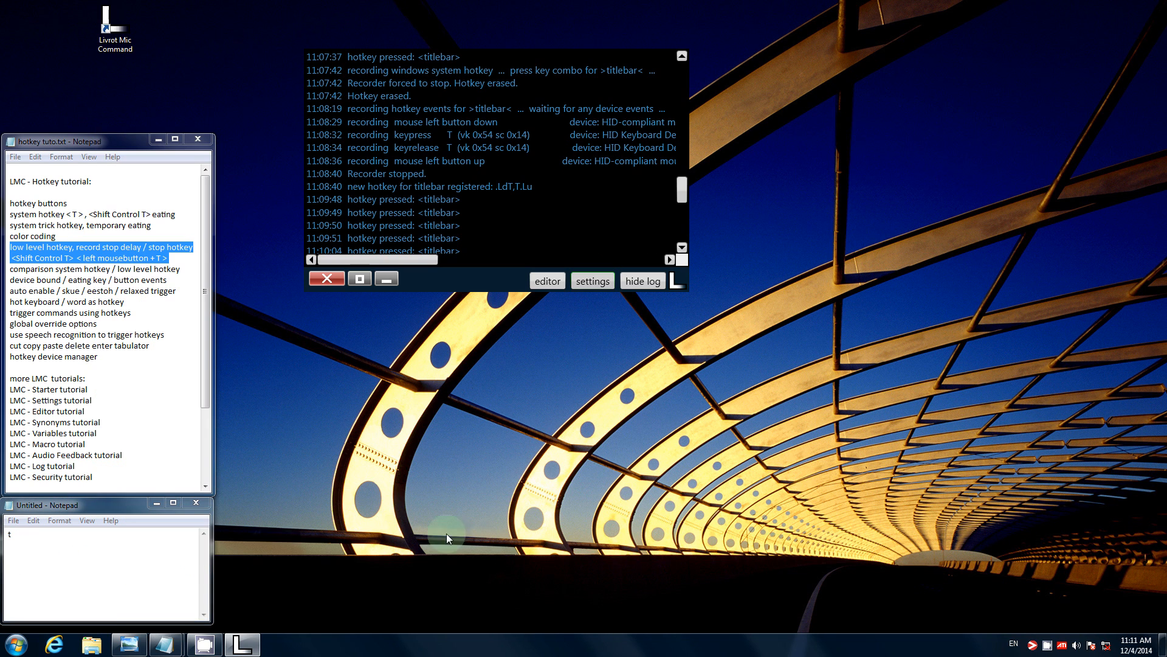
Enter "tttt" after the existing t in the untitled Notepad document to trigger the hotkey repeatedly, and delete all the text.
click(166, 578)
text(tt)
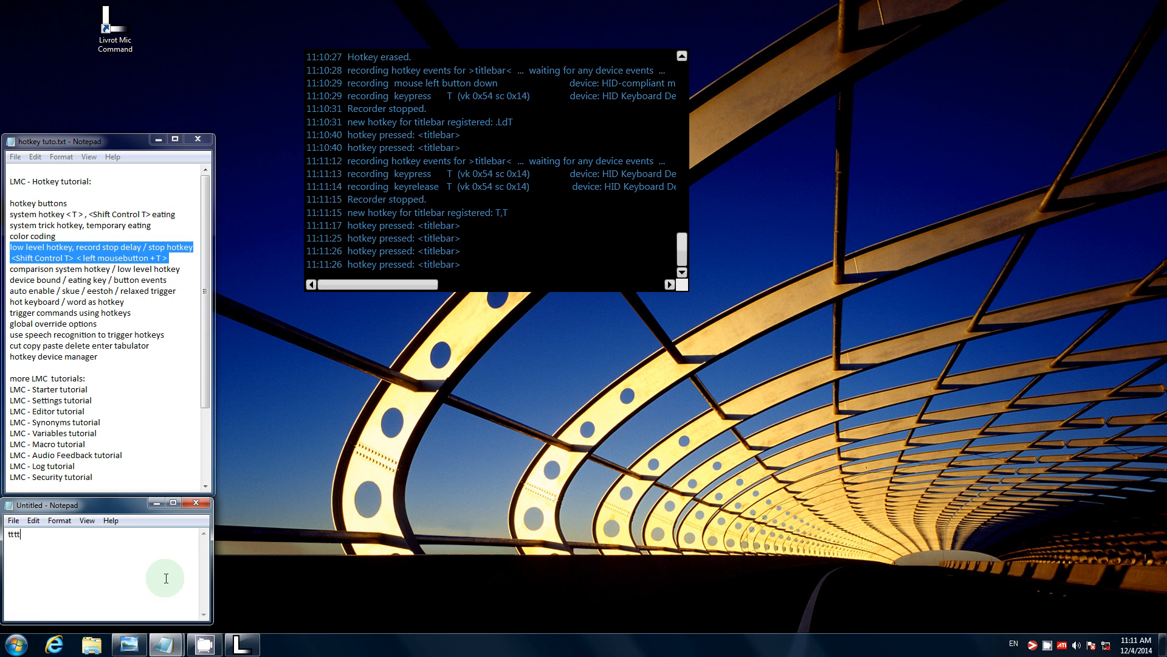
text(t)
key(BackSpace)
key(BackSpace)
key(BackSpace)
key(BackSpace)
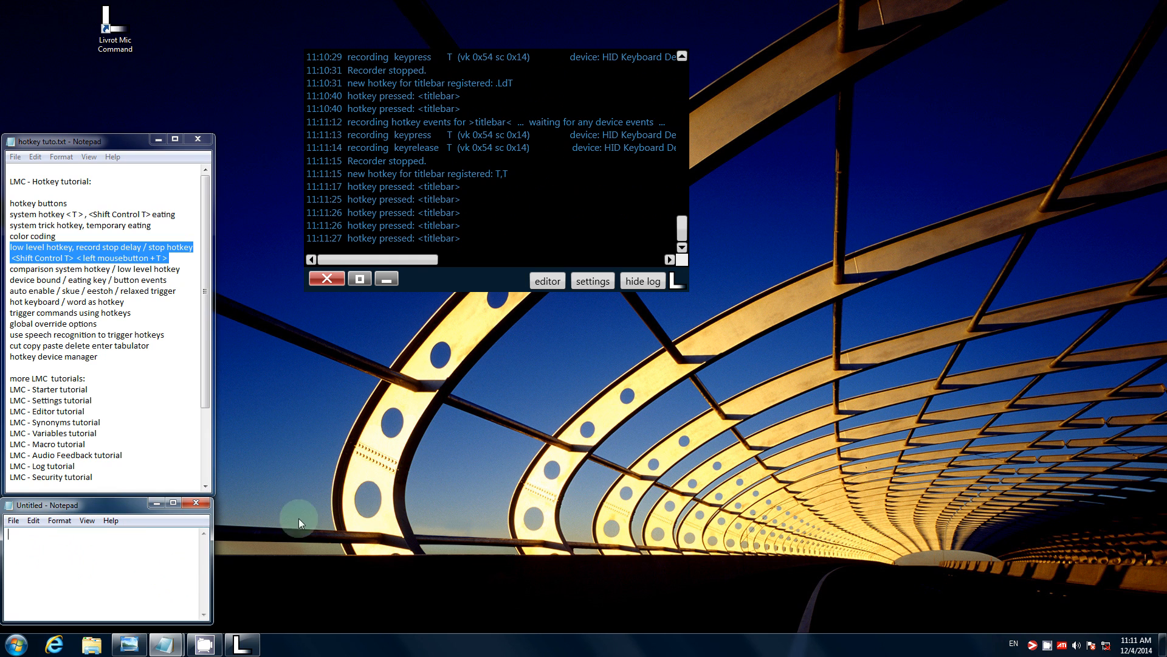
Erase the titlebar's T hotkey in the settings, and record right mouse button down and up as its new low level hotkey.
click(595, 281)
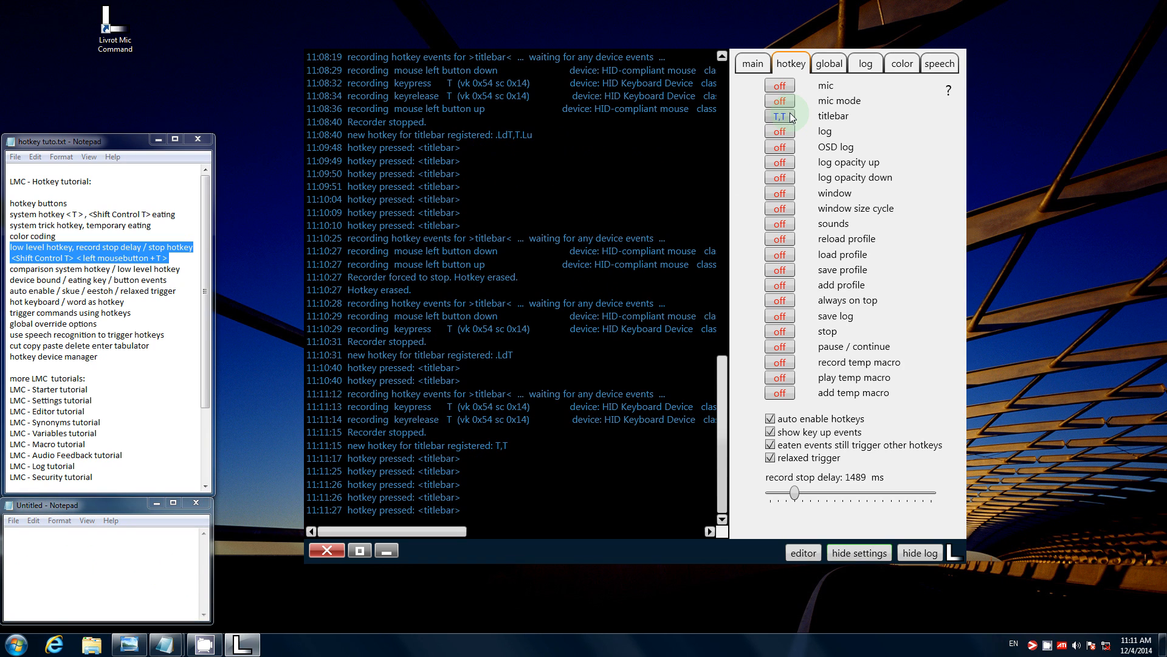
click(780, 117)
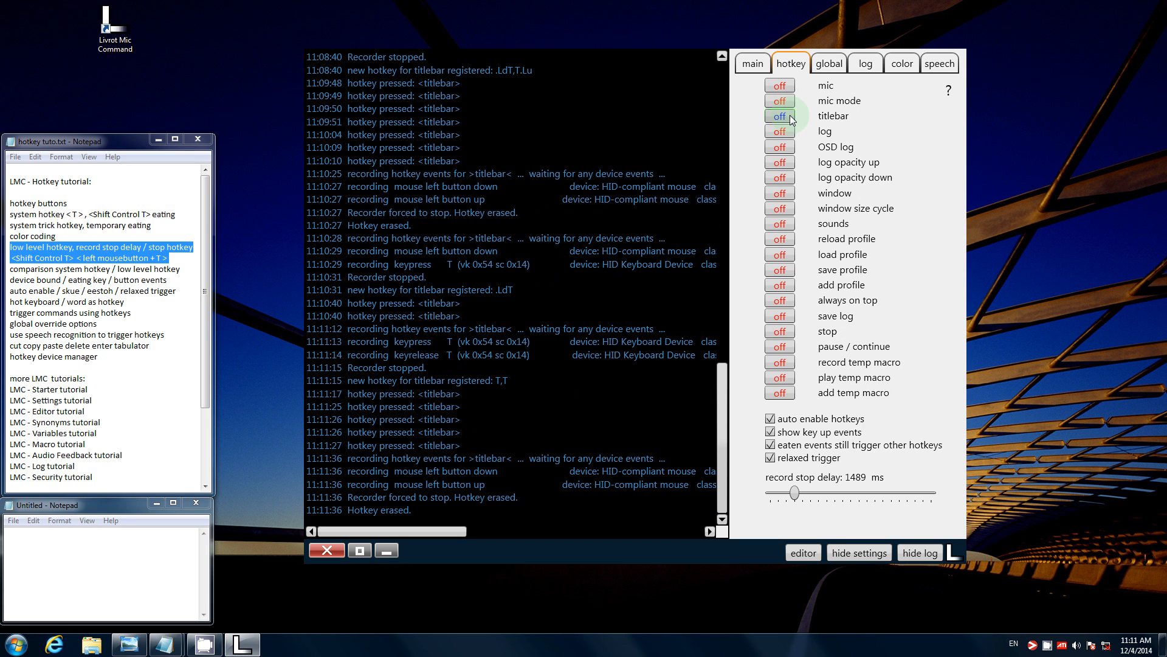
right_click(790, 115)
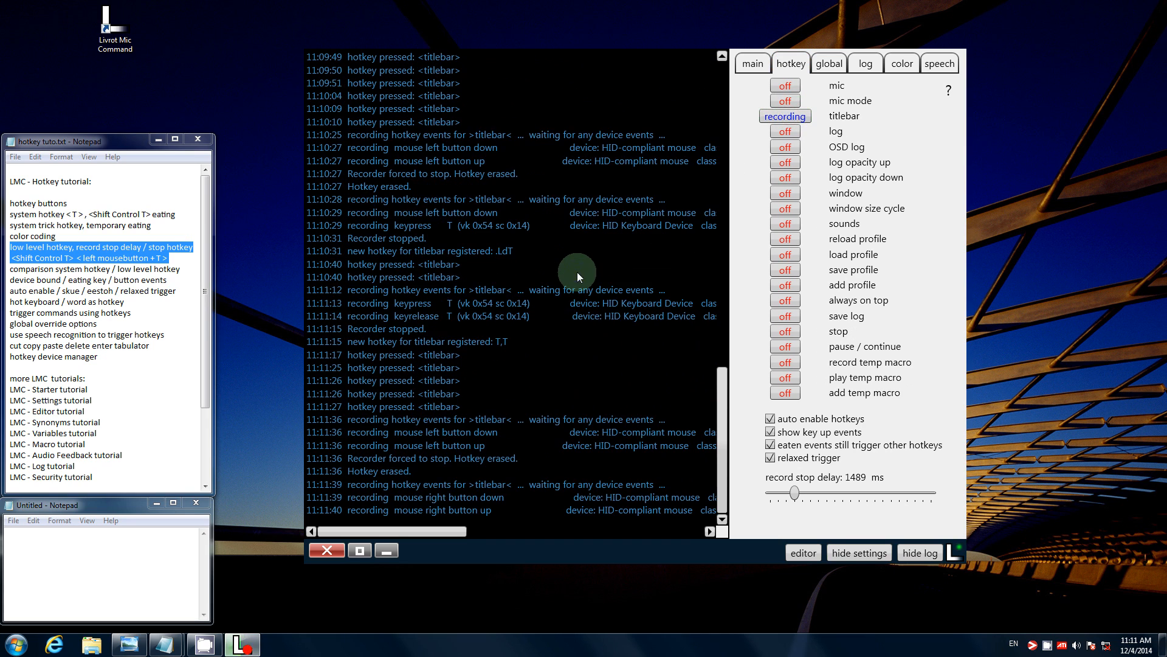
Enable temporary eating of button down and button up events for the titlebar hotkey, with a send out delay of 1040 ms.
right_click(786, 121)
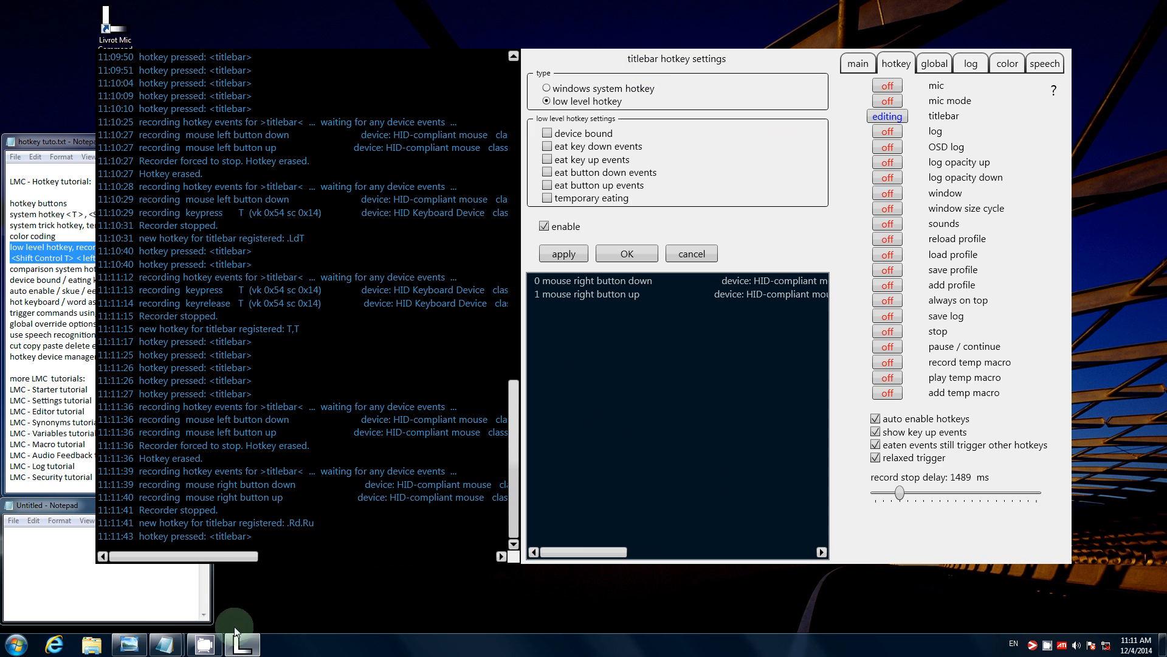
click(560, 172)
click(561, 186)
click(553, 198)
drag(544, 254, 655, 254)
click(626, 314)
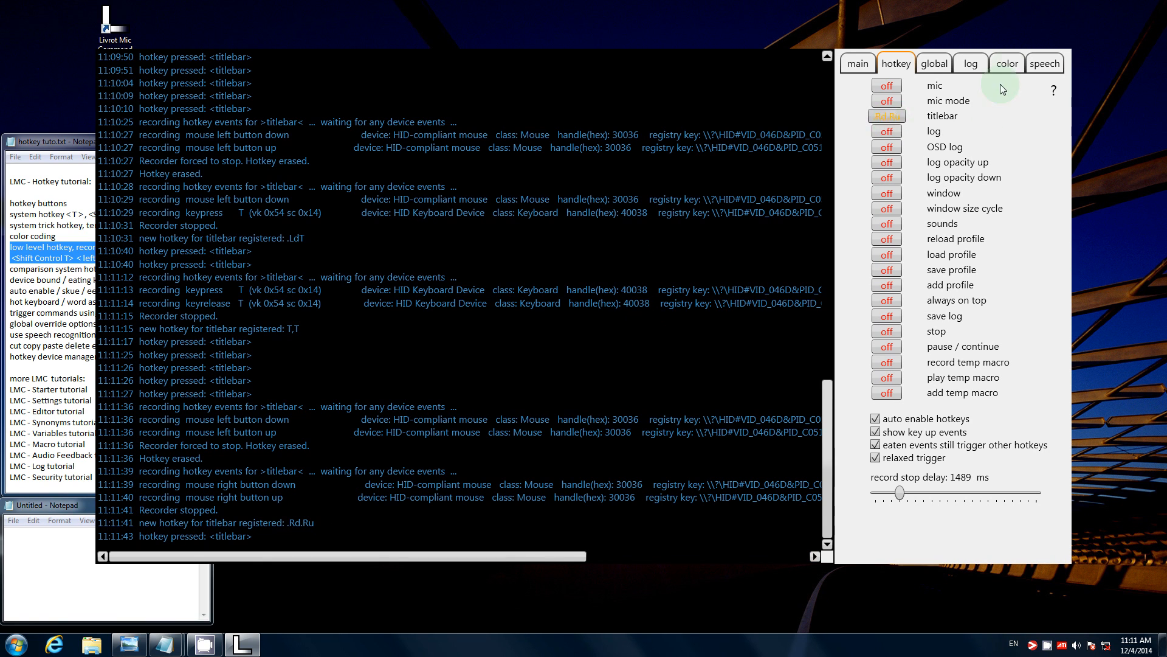
Examine the colors assigned to the hotkey types in the color settings, and return to the hotkey settings.
click(1006, 63)
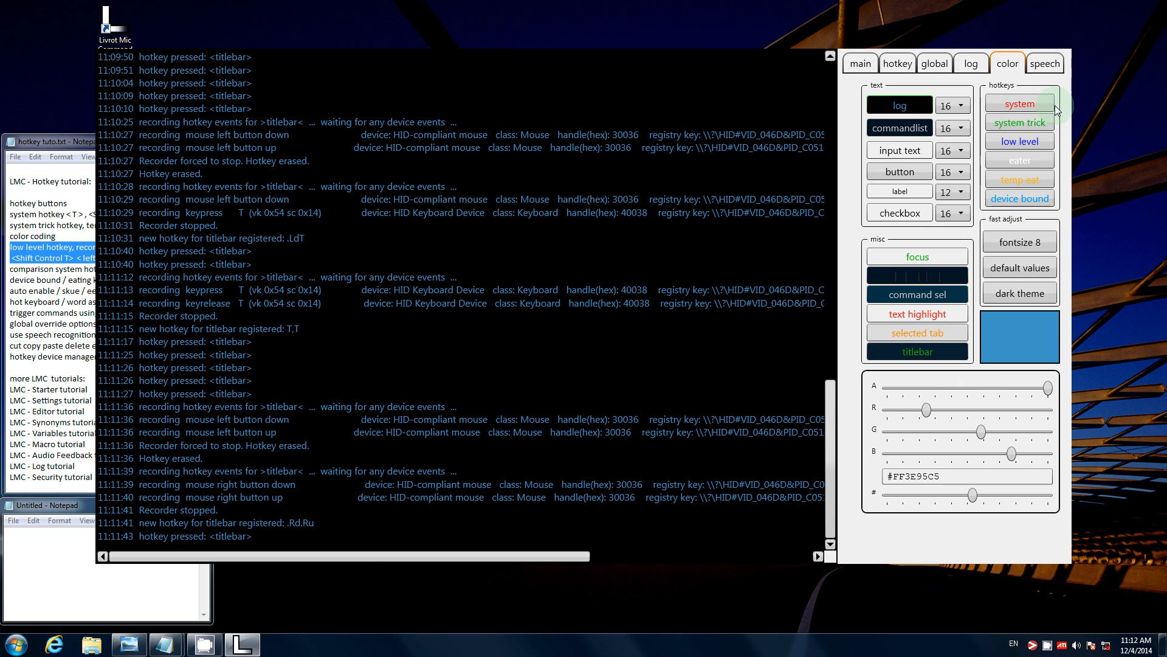
click(902, 65)
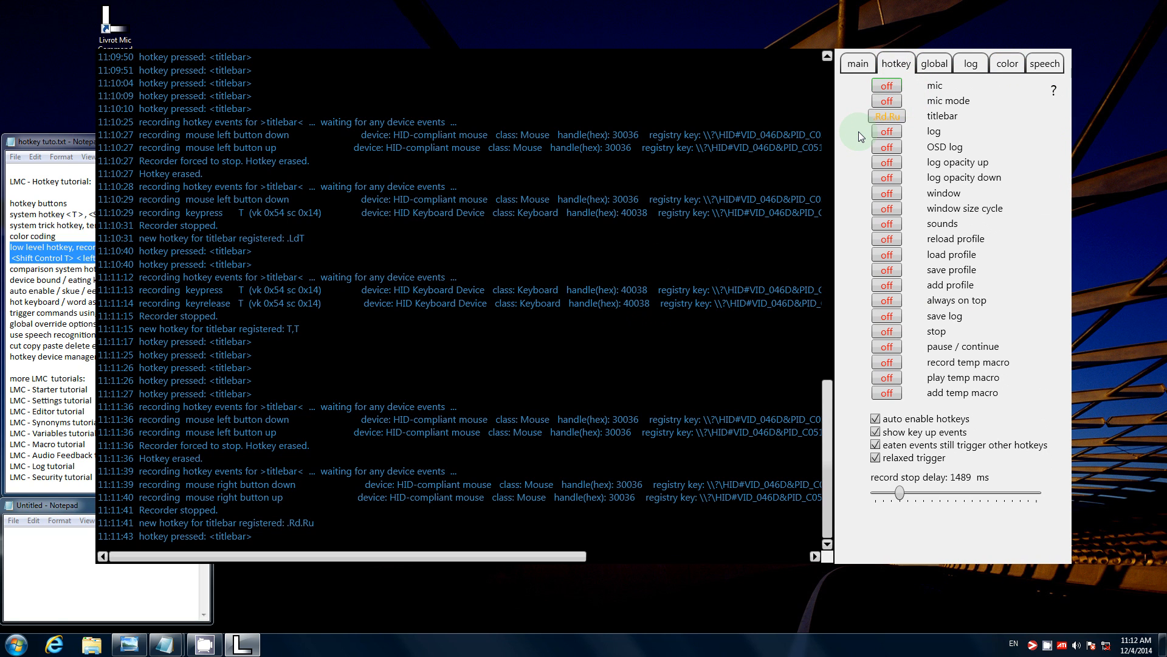
Trigger the right mouse button hotkey at several places on the desktop to test its temporary eating.
right_click(309, 596)
right_click(308, 597)
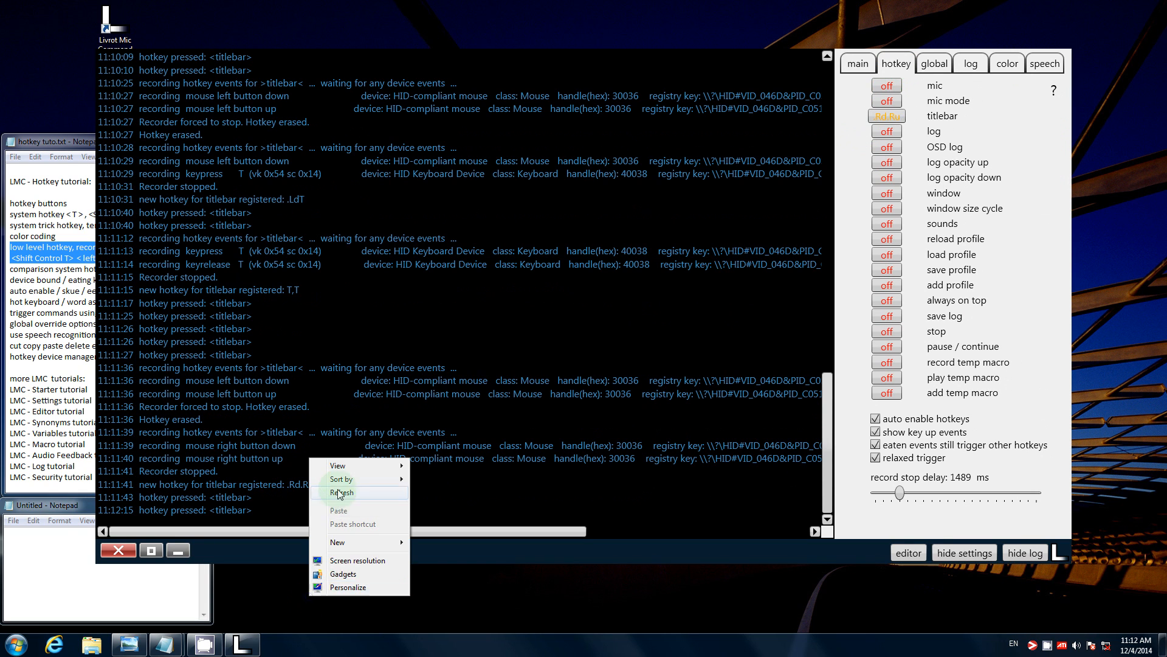
right_click(676, 595)
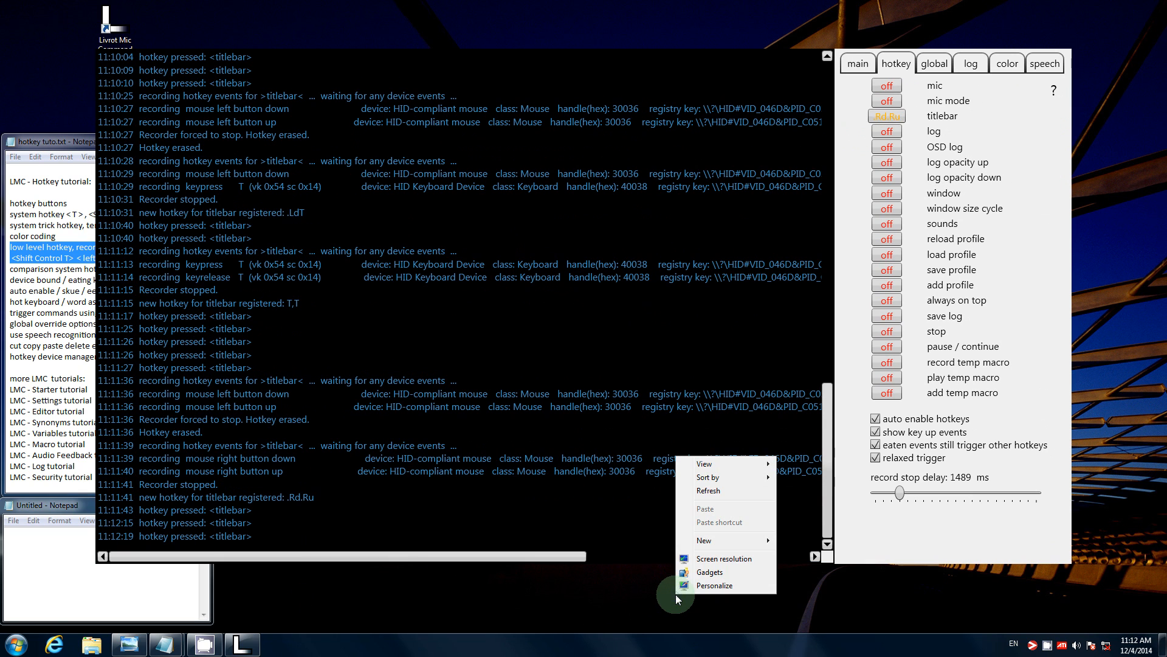
right_click(1100, 130)
Disable temporary eating and the eating of button up and button down events for the titlebar hotkey, and erase that hotkey.
click(914, 116)
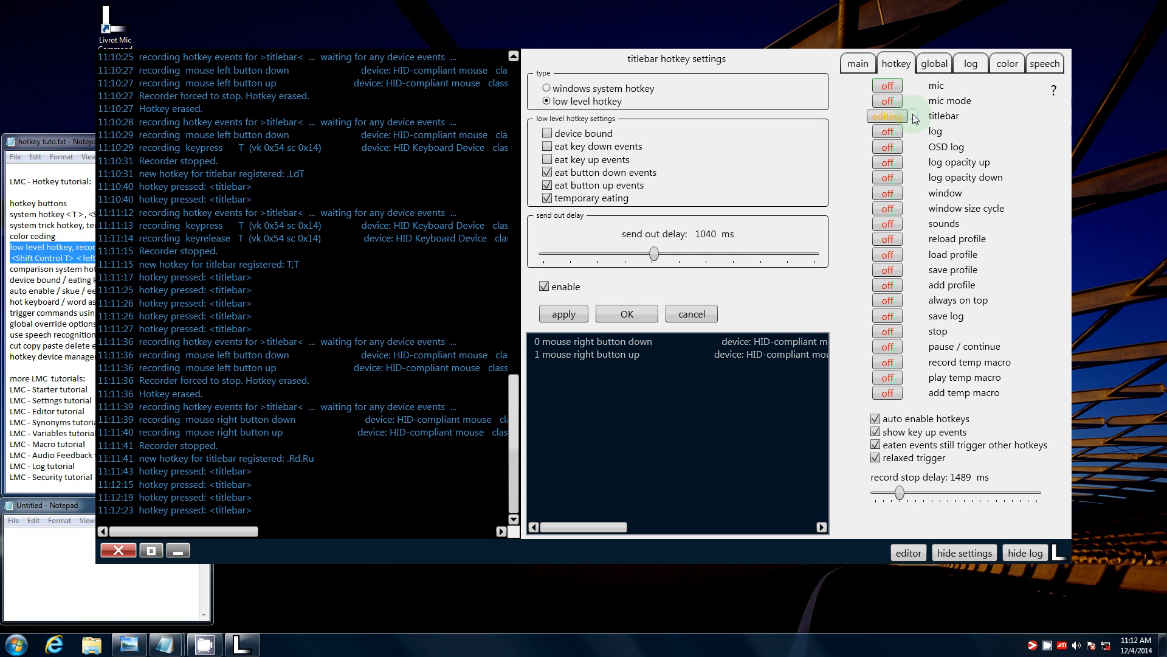
click(547, 197)
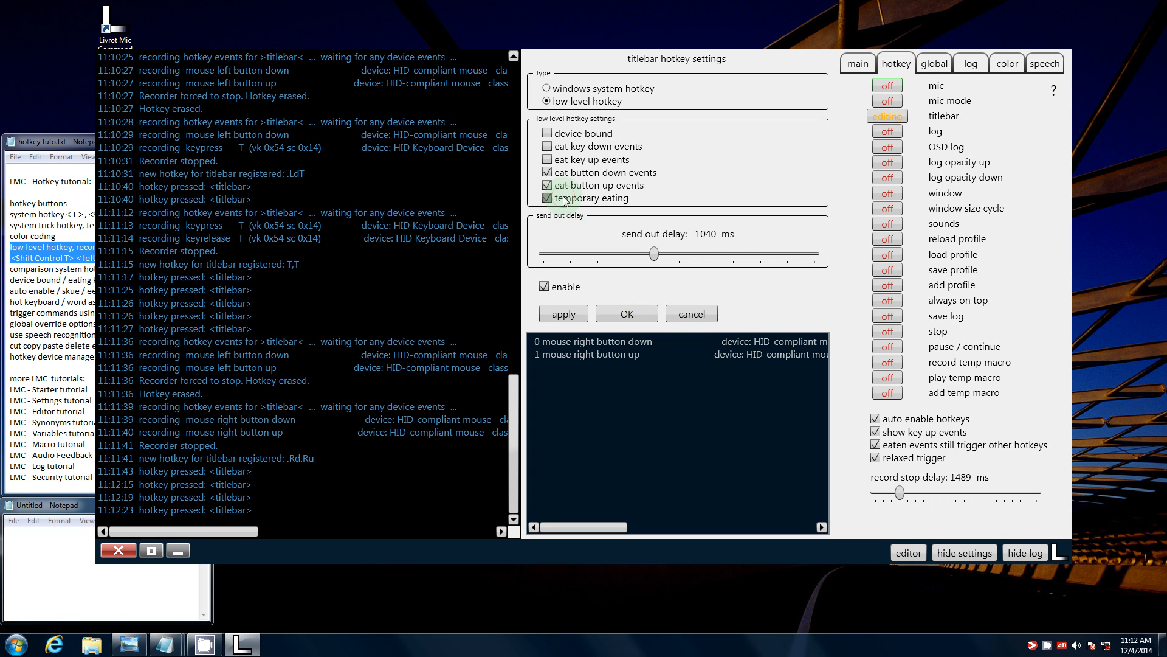
click(546, 185)
click(547, 172)
click(619, 250)
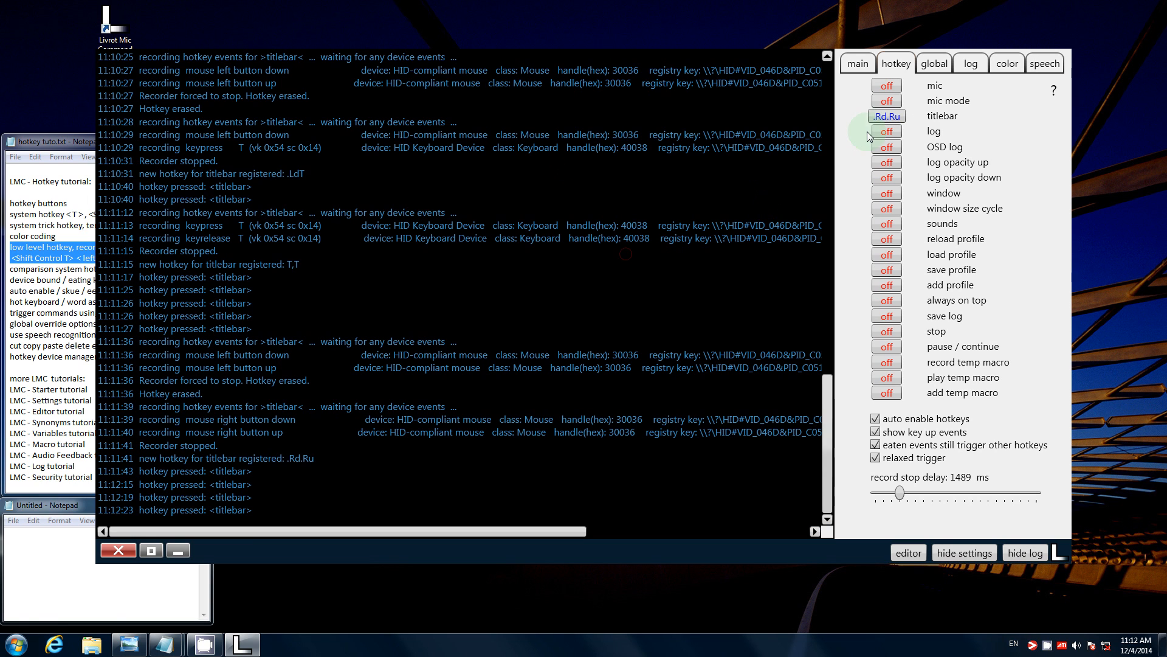
click(887, 116)
Switch to LMC hotkeys.png in Windows Photo Viewer and show the system and low level hotkey comparison full screen.
click(60, 389)
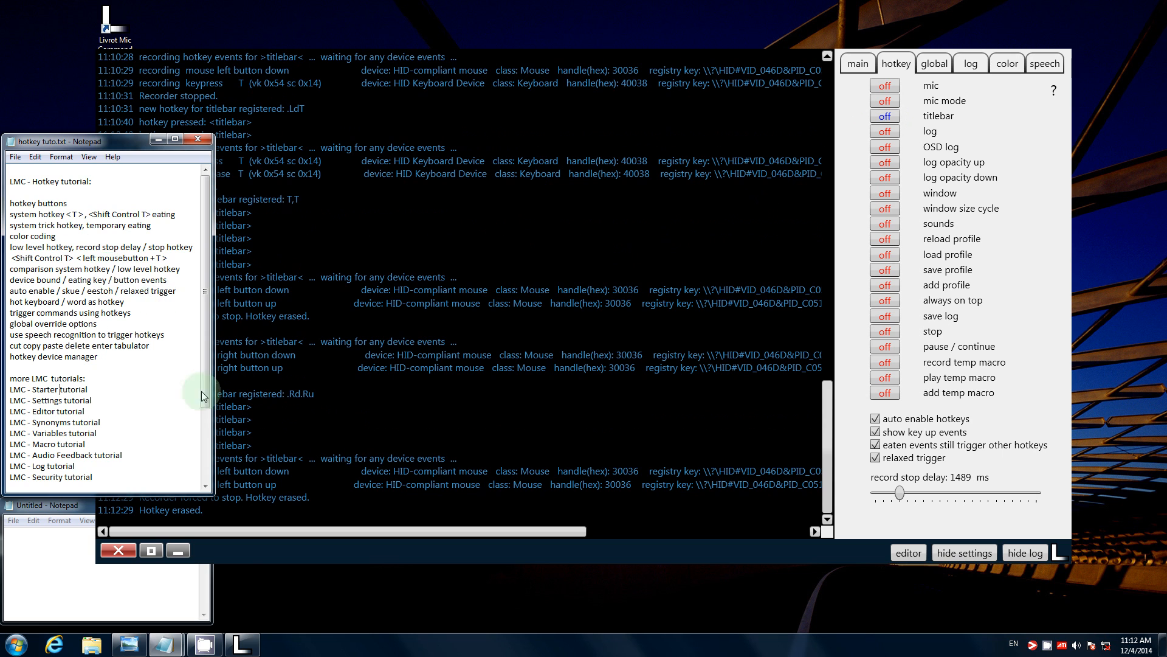
click(213, 586)
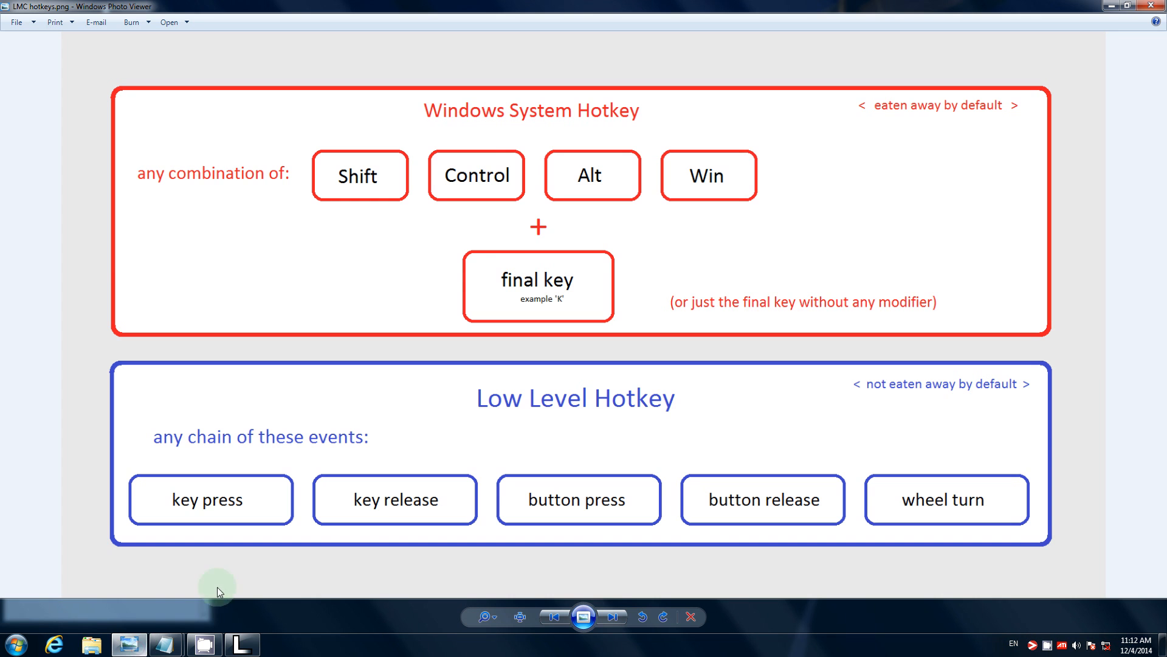
click(583, 618)
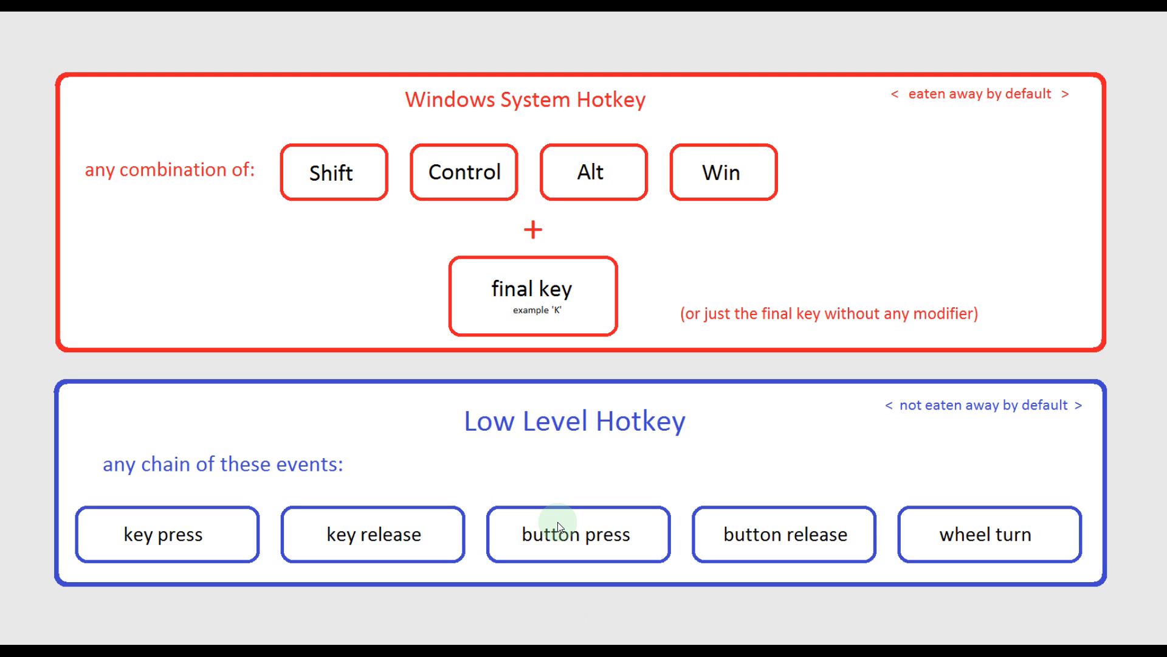
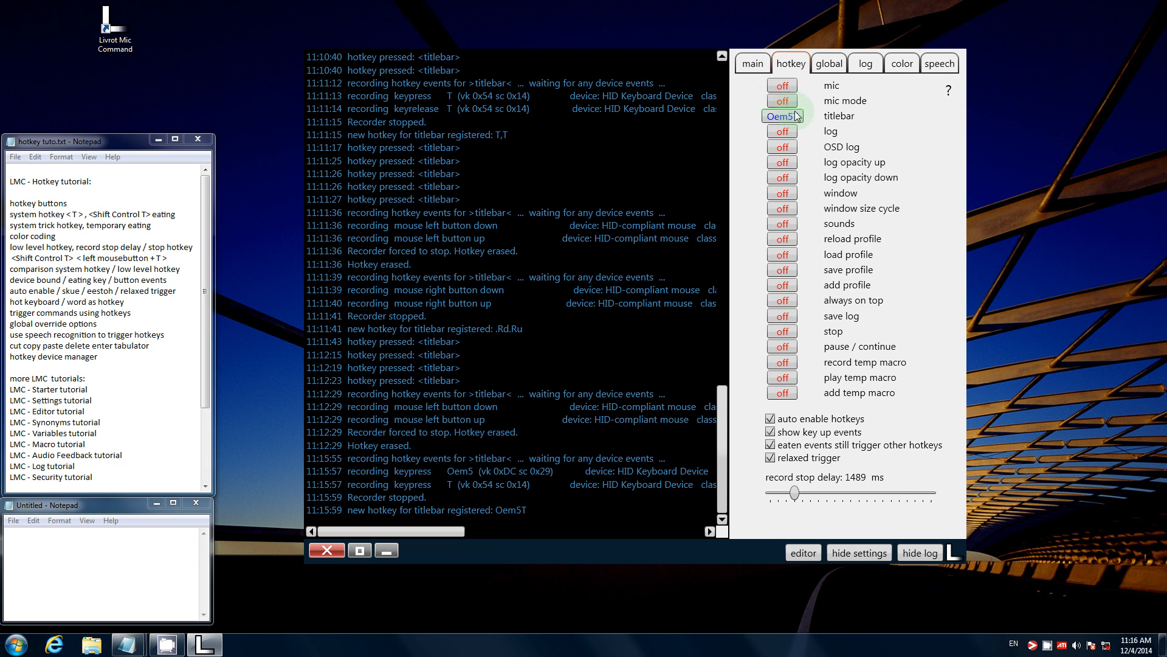
Test the titlebar's Oem5 plus T hotkey with "^t^t^t" in the untitled Notepad document, and enable eating of its key down events.
click(90, 610)
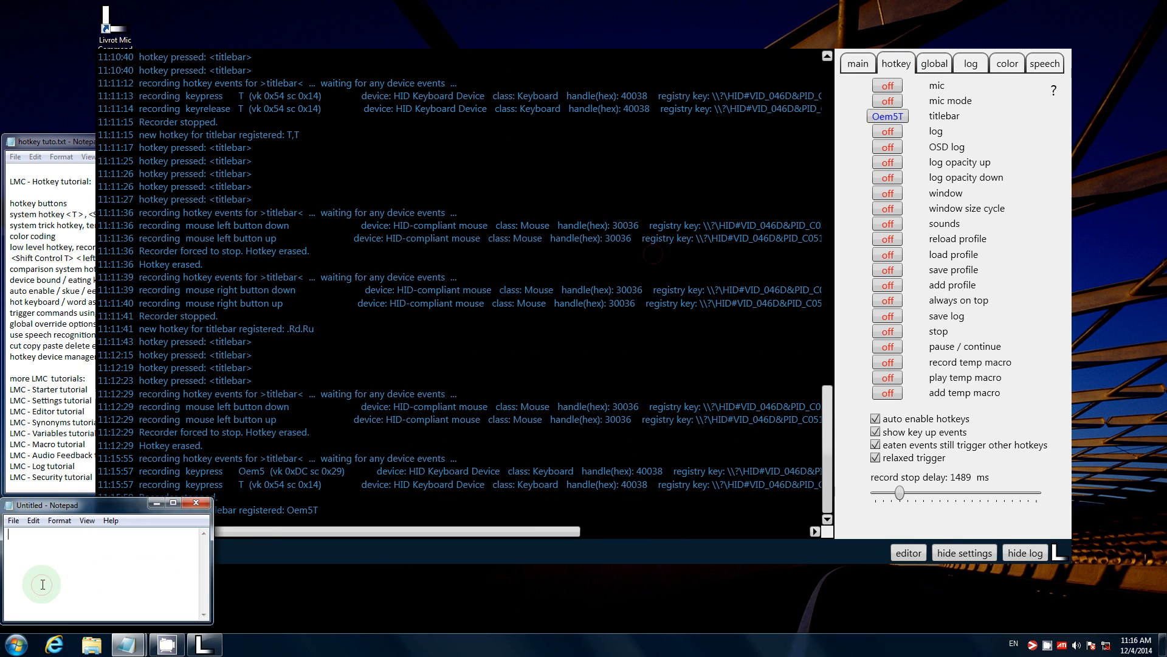
text(^t^t^t)
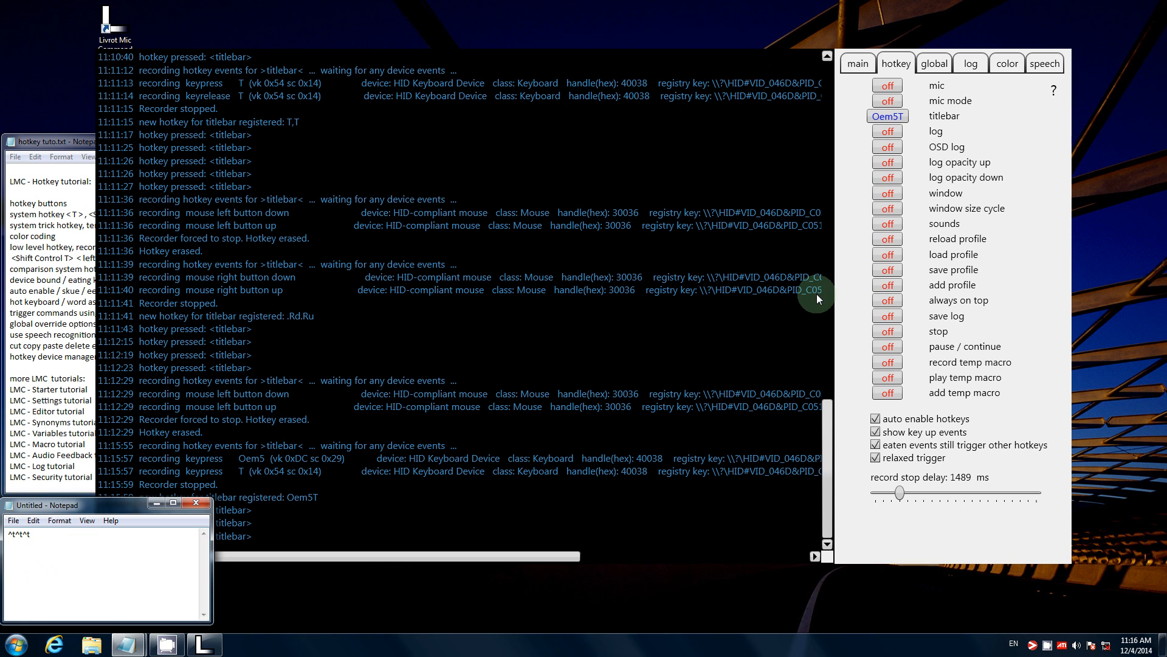
click(888, 115)
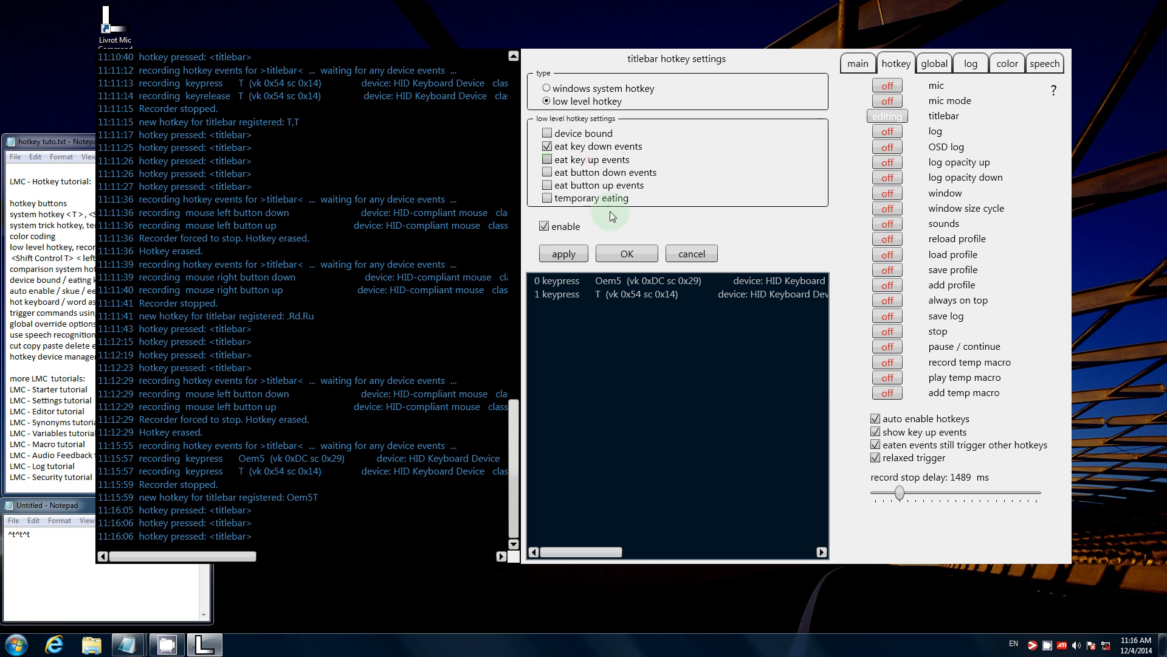
click(618, 248)
Clear the untitled Notepad document and trigger the Oem5 plus T hotkey once in it to test the key eating.
click(52, 587)
key(ctrl+a)
key(Delete)
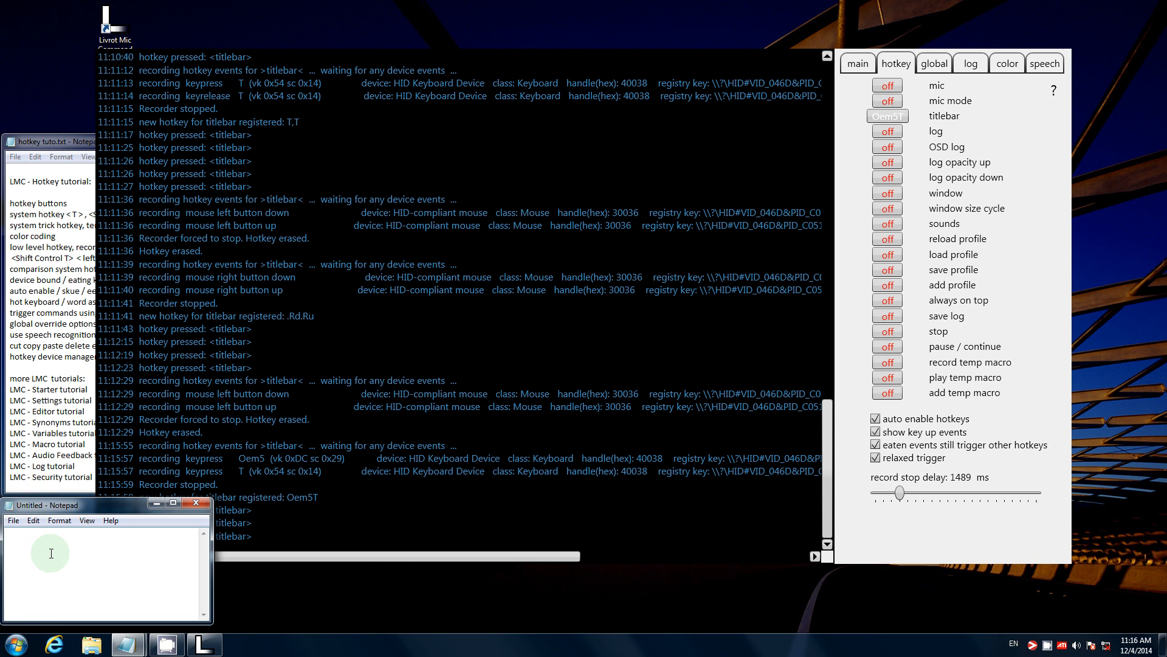
key(backslash+t)
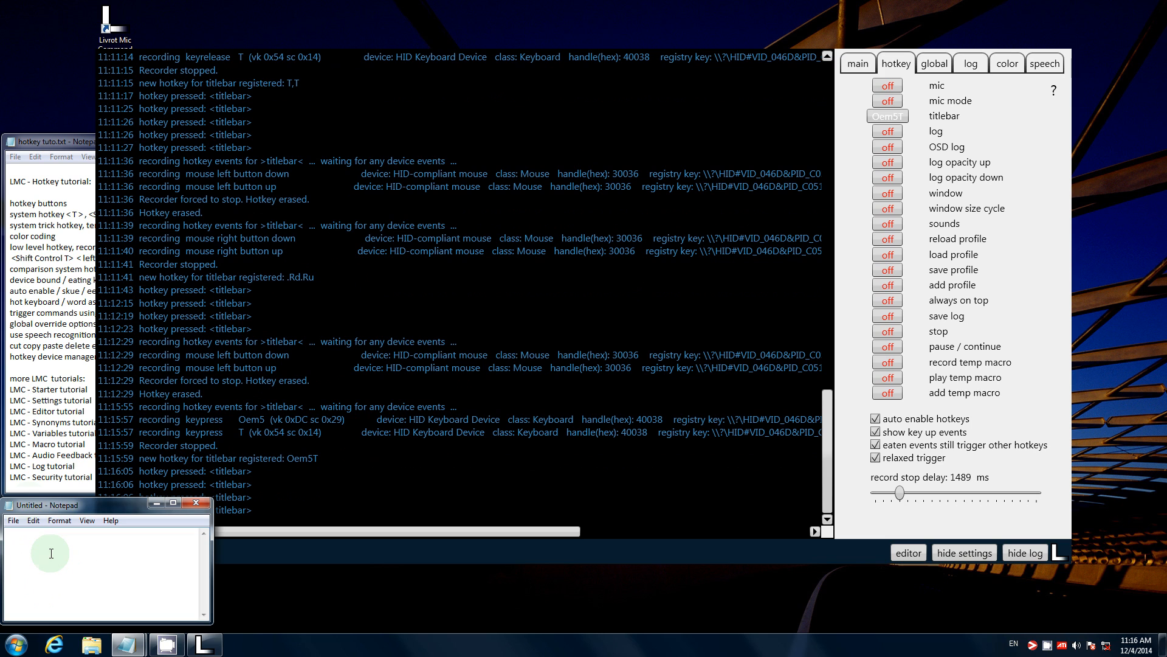
Highlight "hot keyboard /" in hotkey tuto.txt as the current topic, and return to the untitled Notepad document.
drag(65, 301, 10, 302)
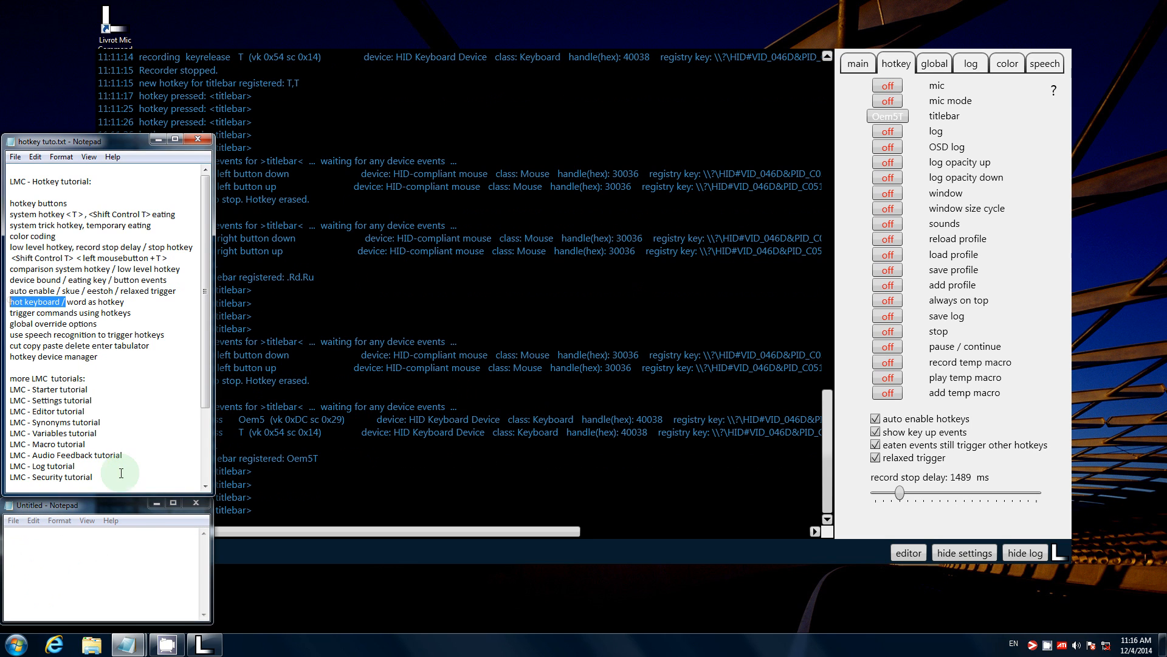
click(161, 573)
click(327, 537)
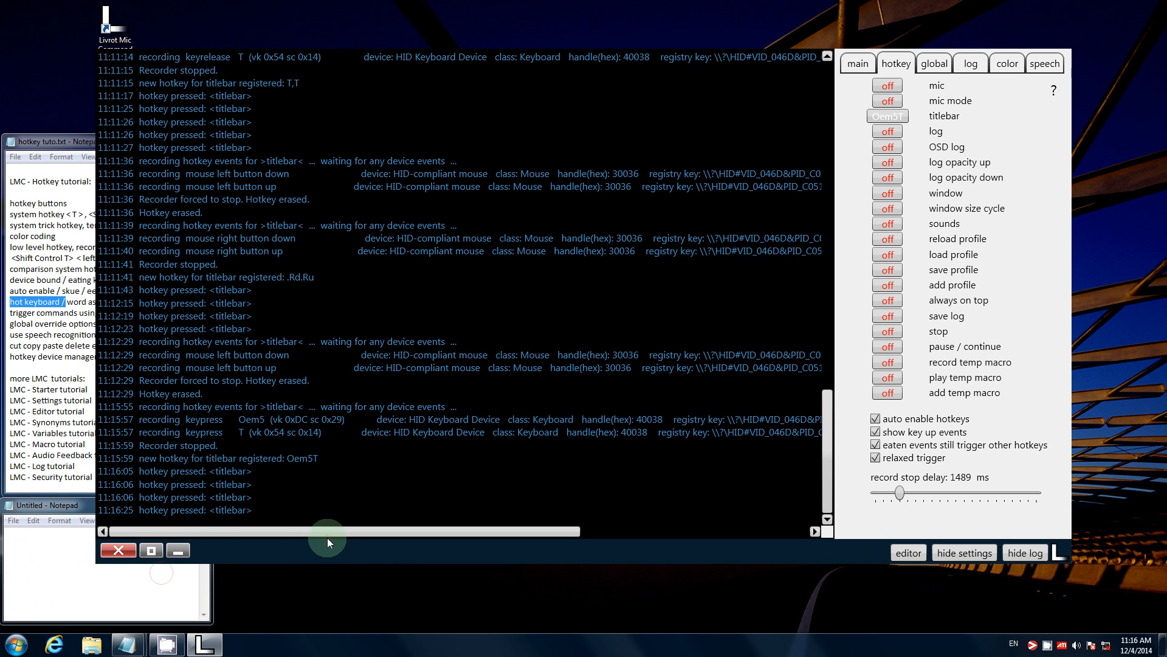
click(82, 591)
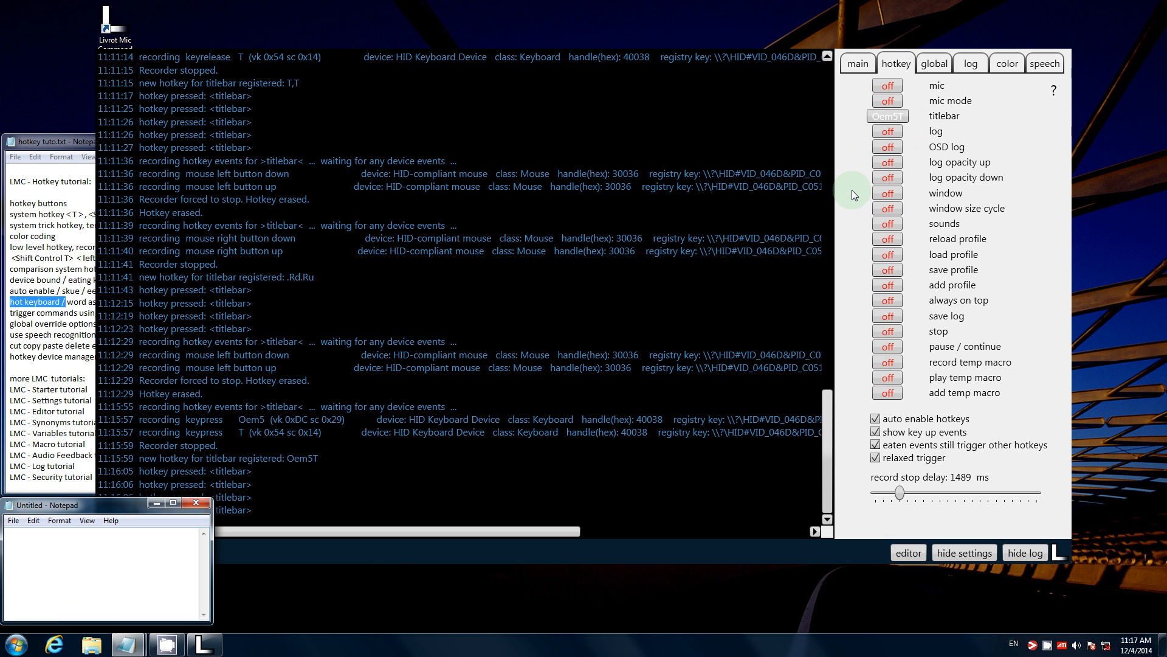
Erase the titlebar's hotkey, shift the Livrot Mic Command window away from the Notepad windows, and activate the untitled document.
click(884, 120)
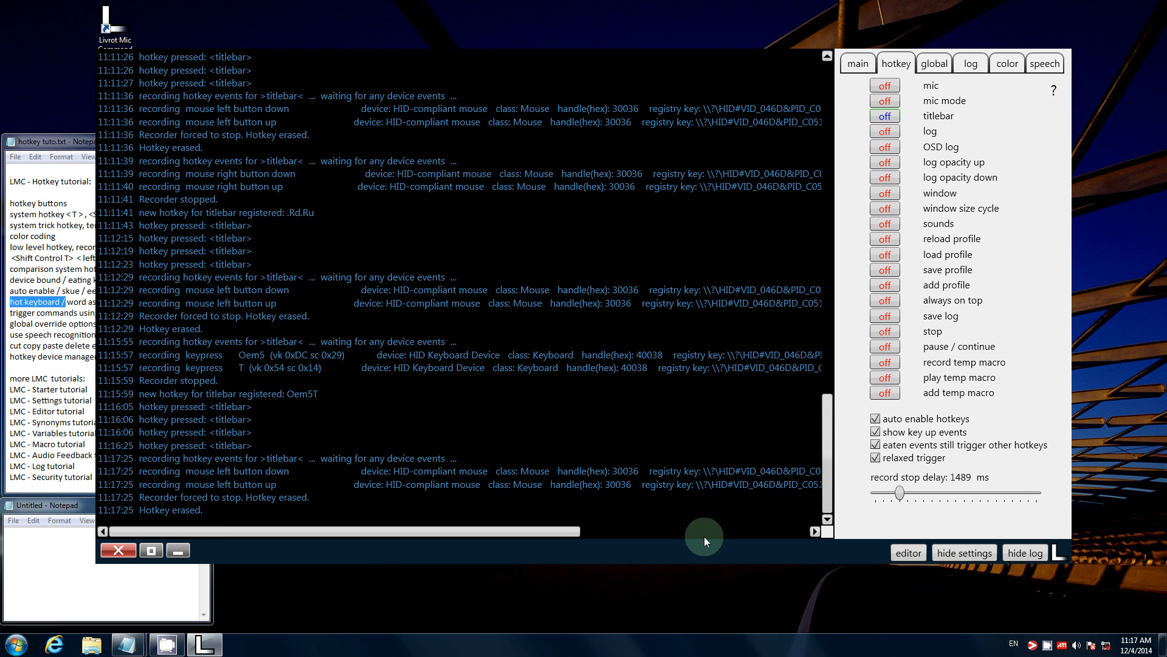
drag(699, 546, 749, 535)
click(160, 591)
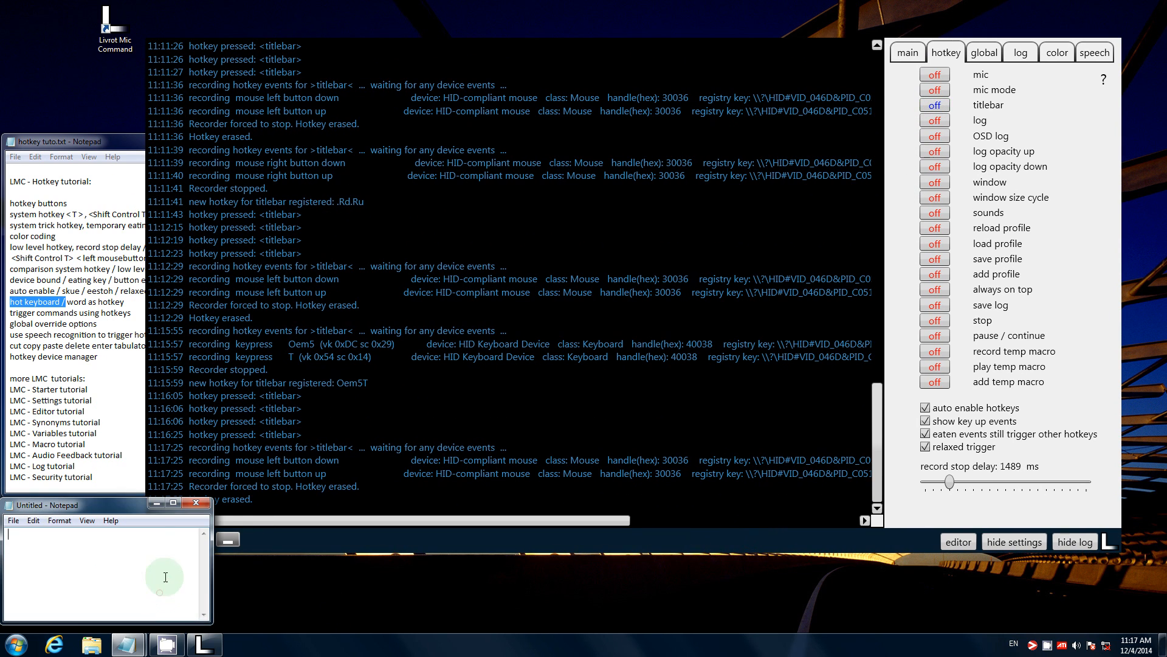
Highlight "word as hotkey" in hotkey tuto.txt, and record the key sequence T, I, T, L, E as the titlebar's hotkey.
drag(67, 303, 146, 303)
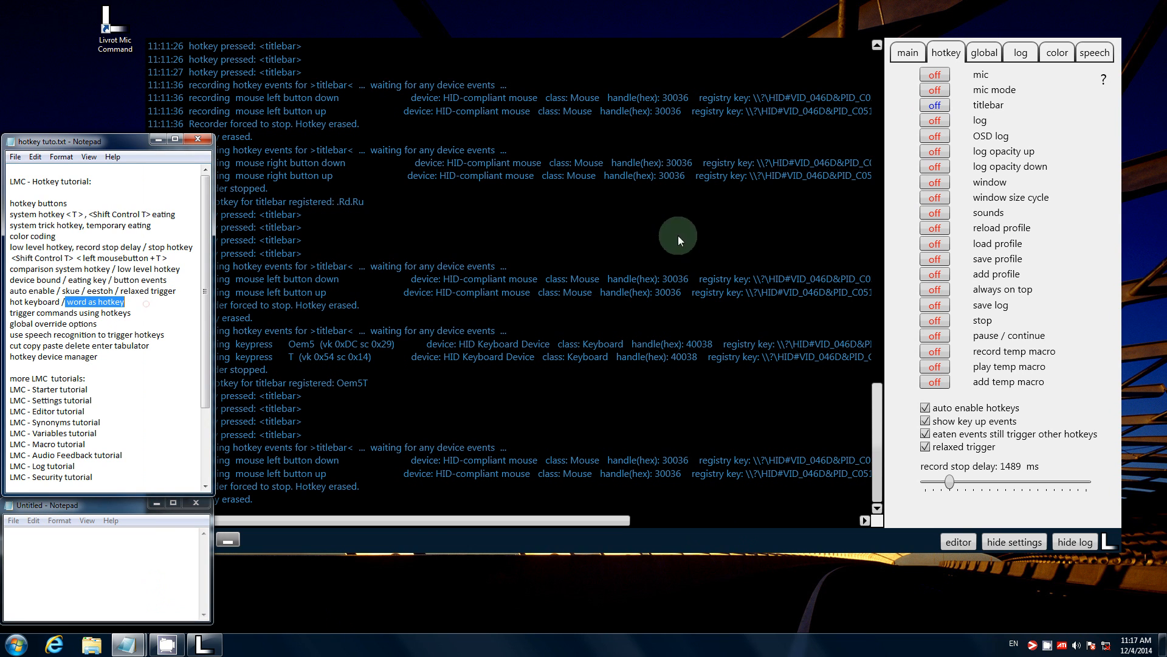
click(934, 105)
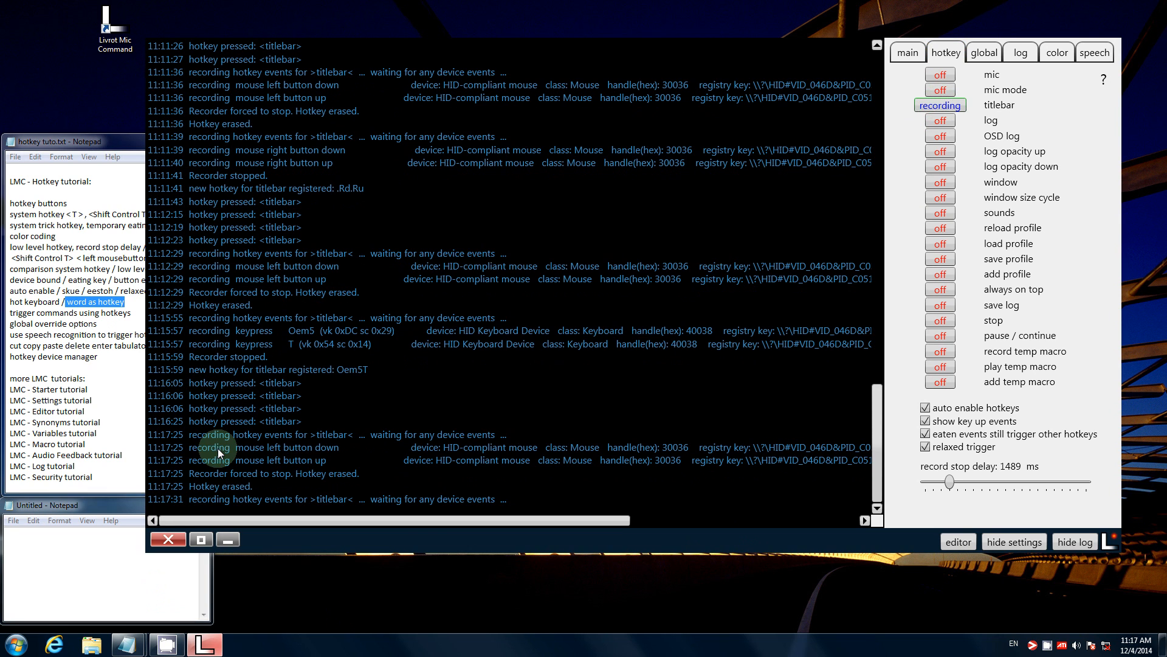
key(t)
key(i)
key(t)
key(l)
key(e)
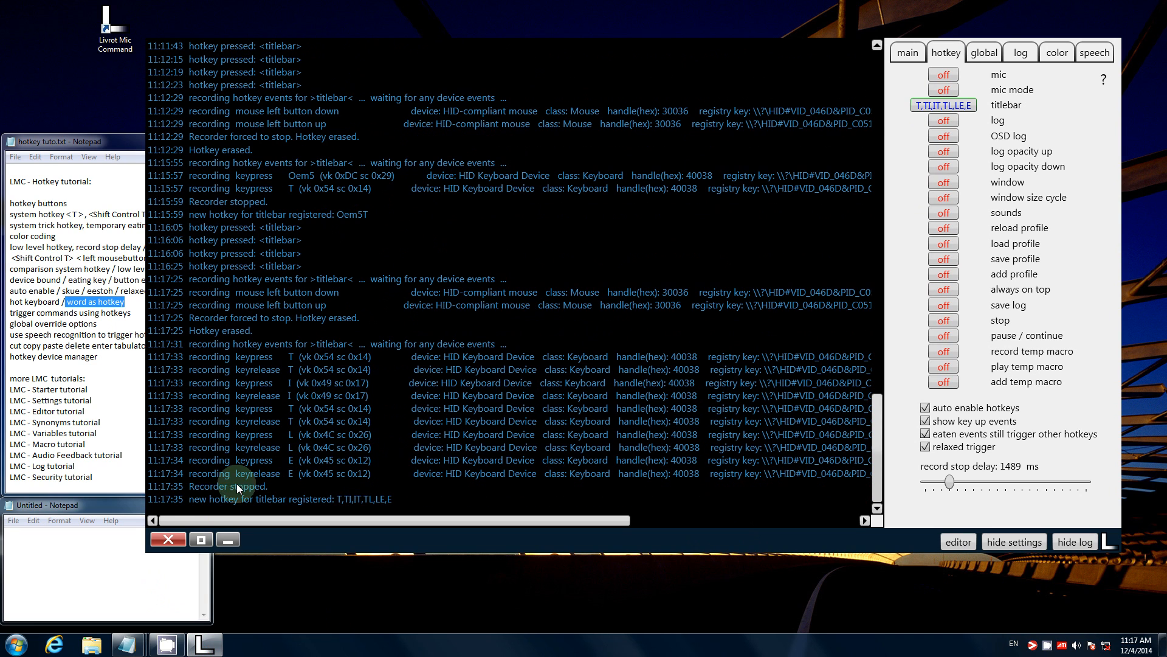
Test the word hotkey by entering "title" twice in the untitled Notepad document, and erase the titlebar's hotkey.
click(19, 573)
text(title)
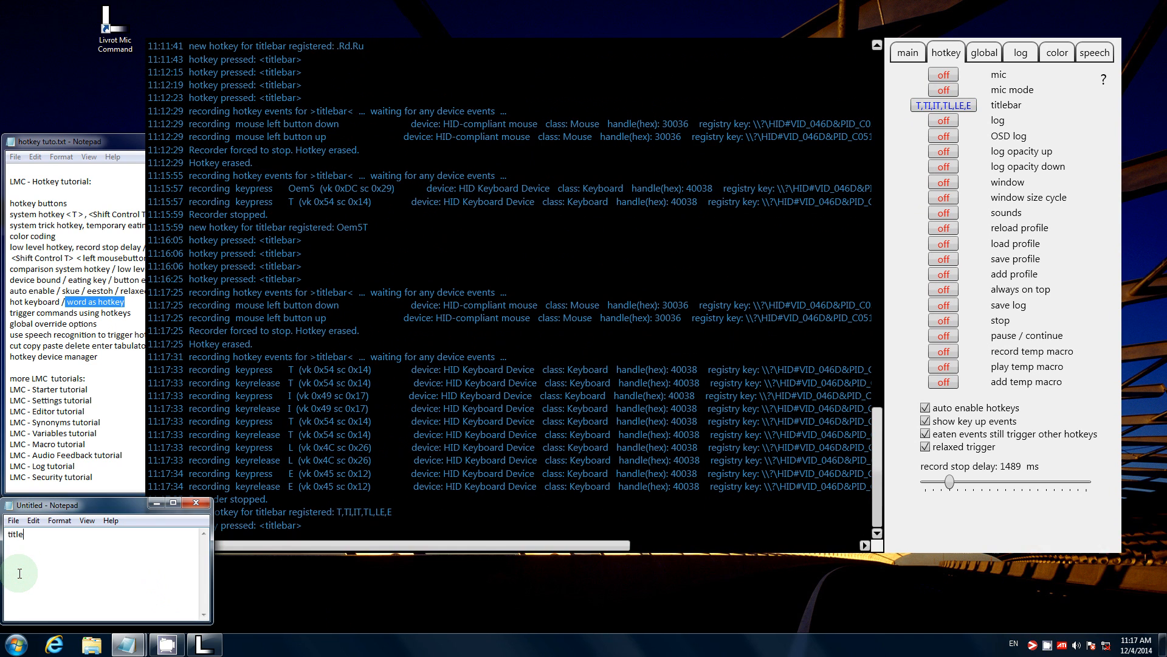
text(title)
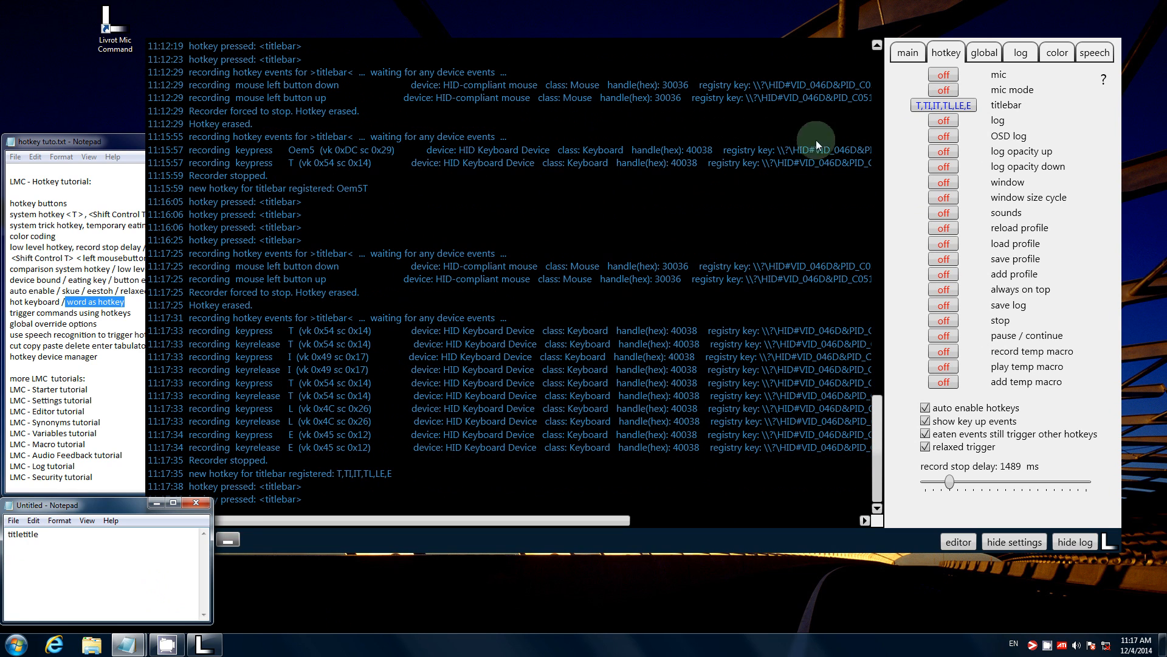
click(942, 105)
Highlight "device bound / eating key / button events" in hotkey tuto.txt, and set the mic's hotkey type to low level hotkey.
click(114, 332)
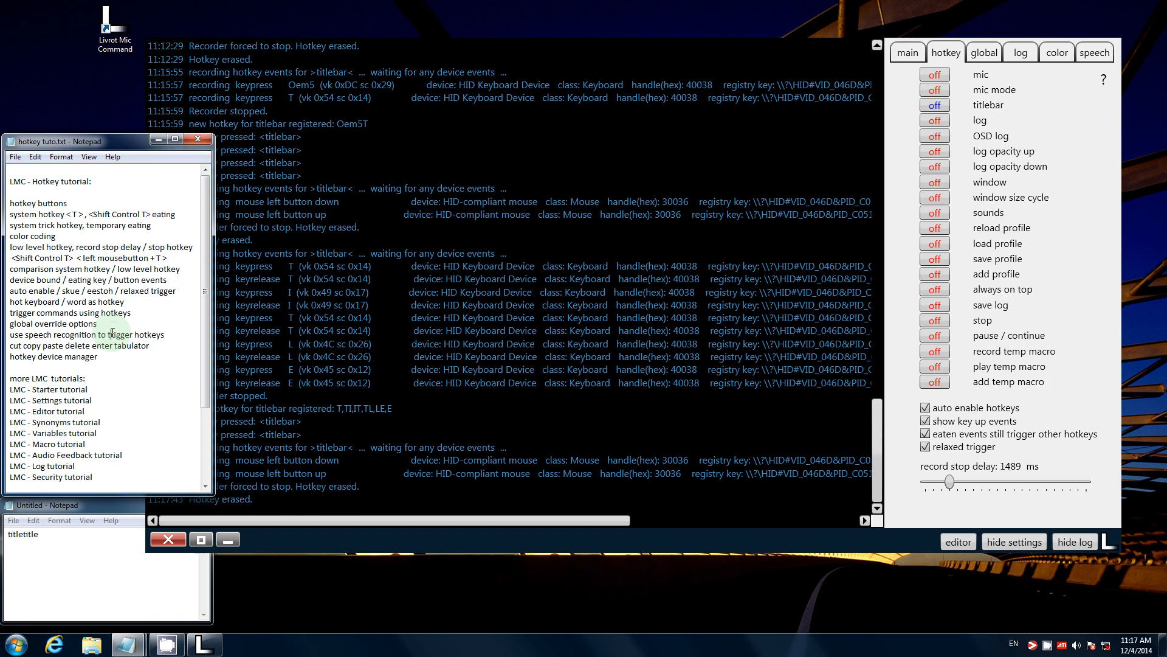
drag(182, 284, 181, 268)
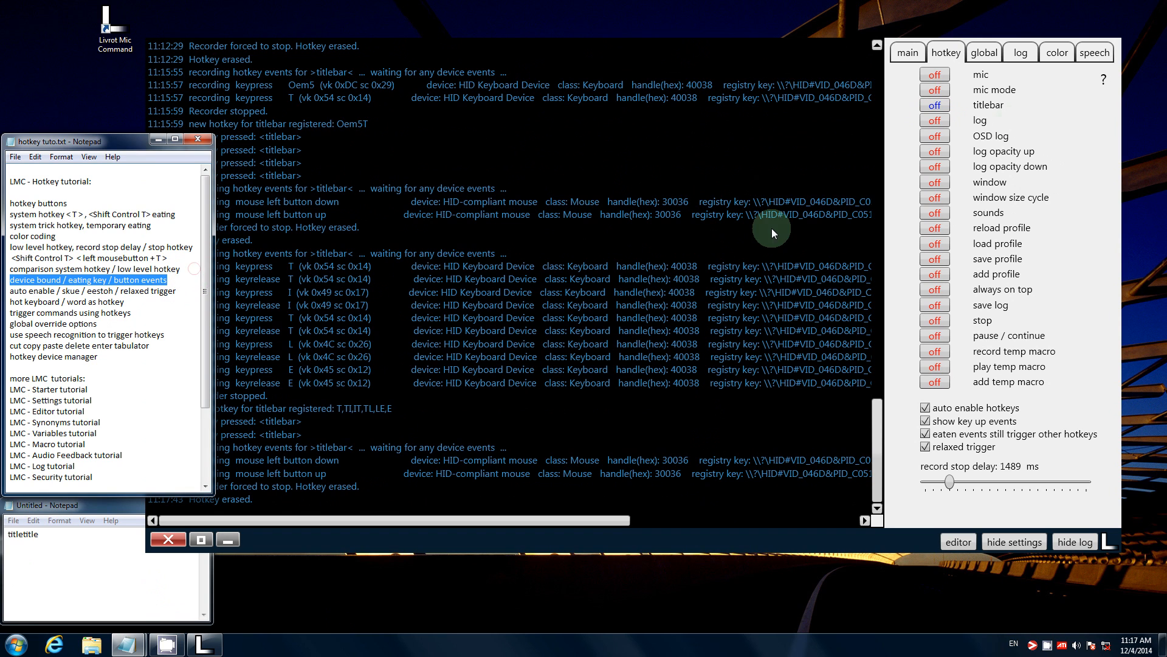
click(943, 75)
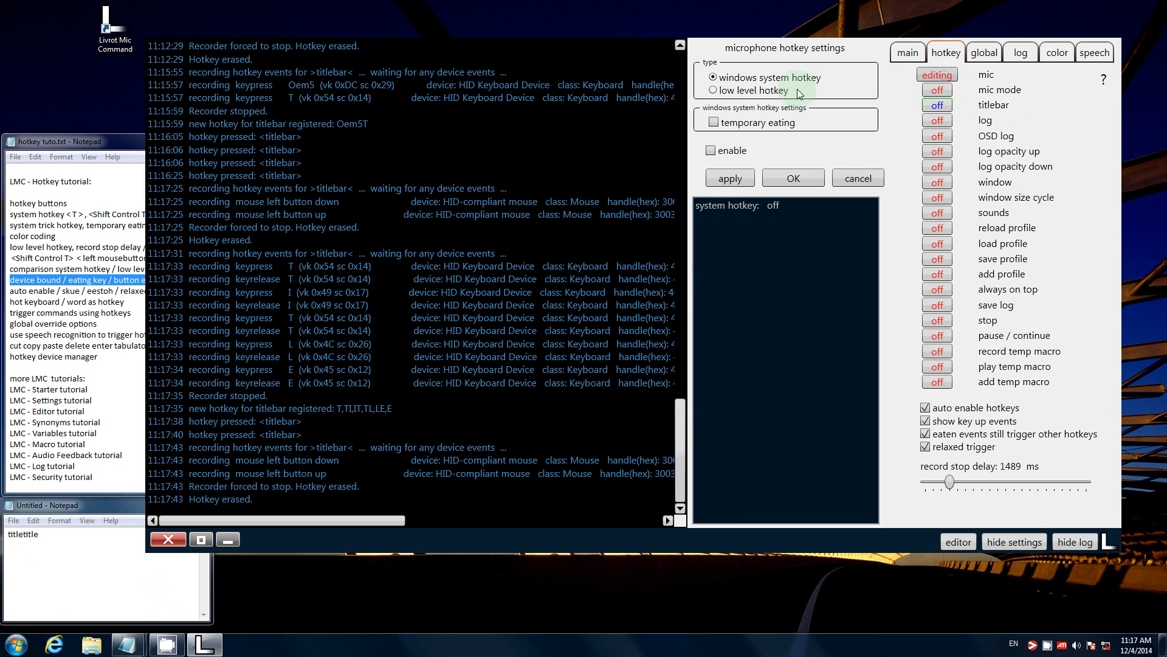
click(769, 90)
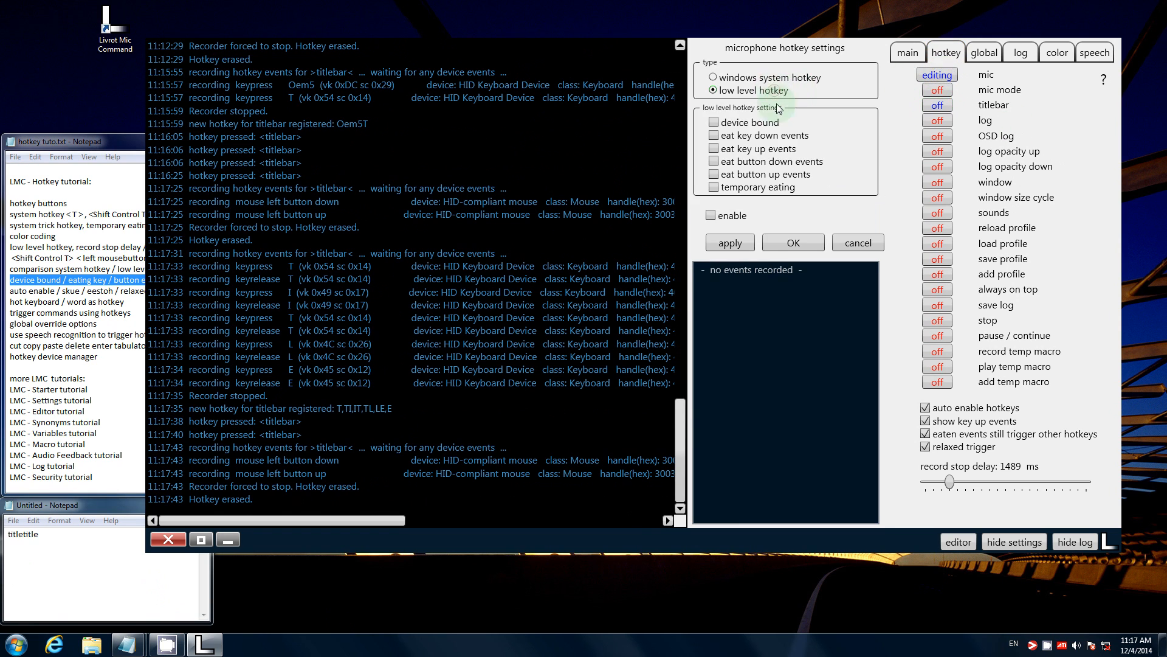
click(795, 244)
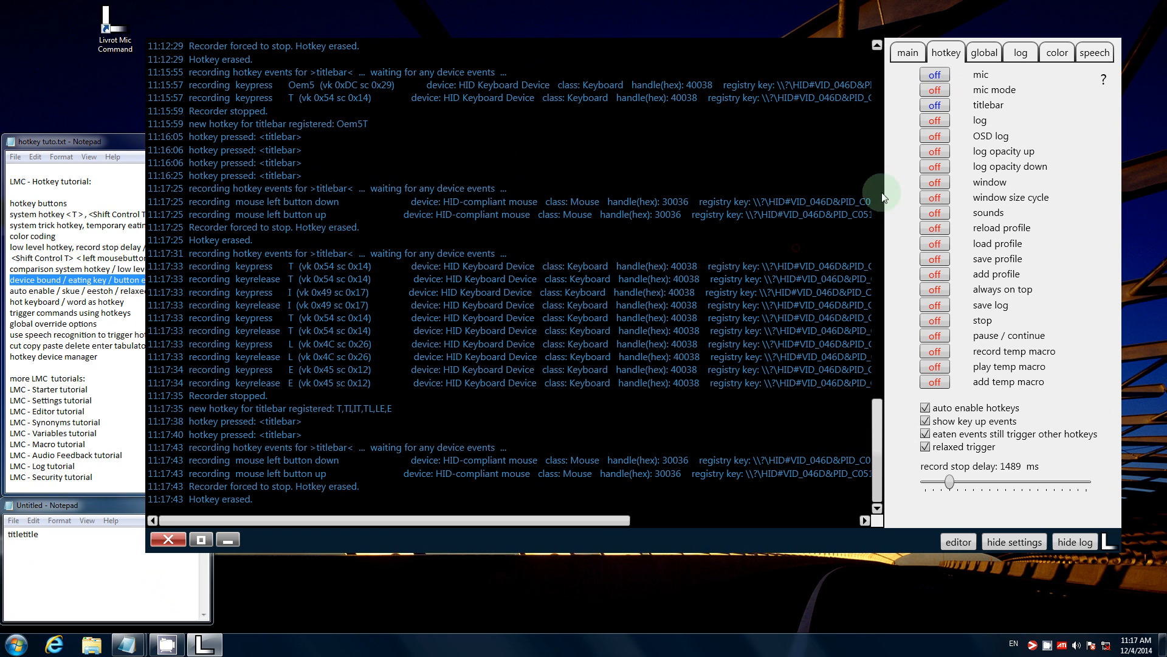
Record DX button 10 of the Logitech Extreme 3D as the mic's hotkey, and make that hotkey device bound.
click(935, 74)
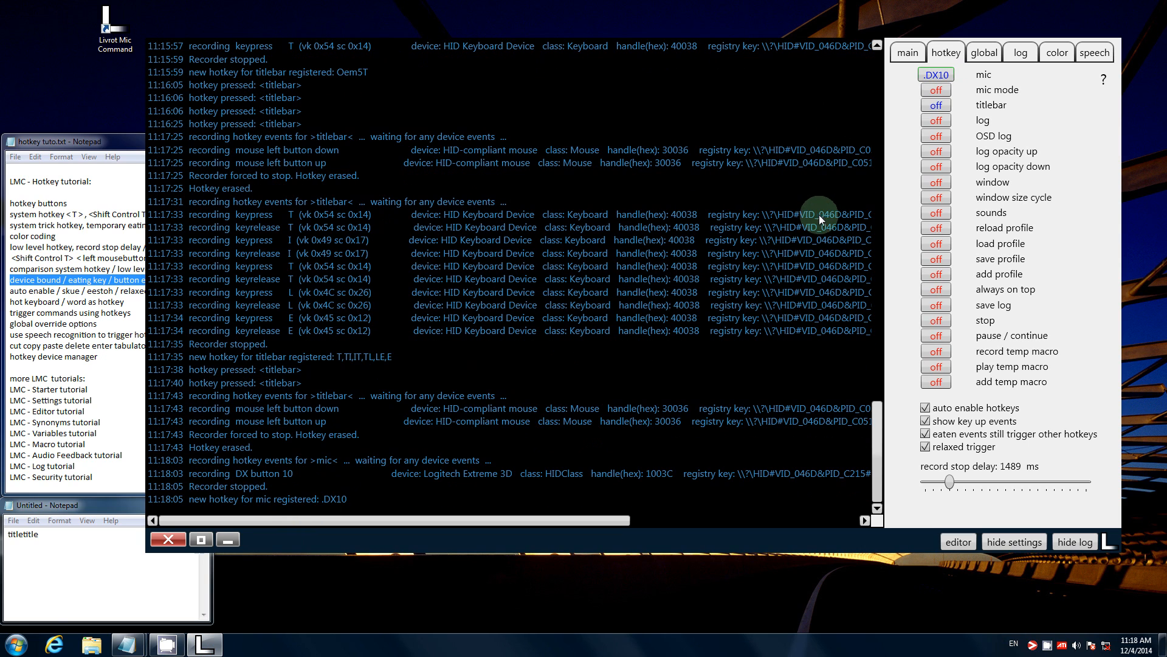
right_click(933, 76)
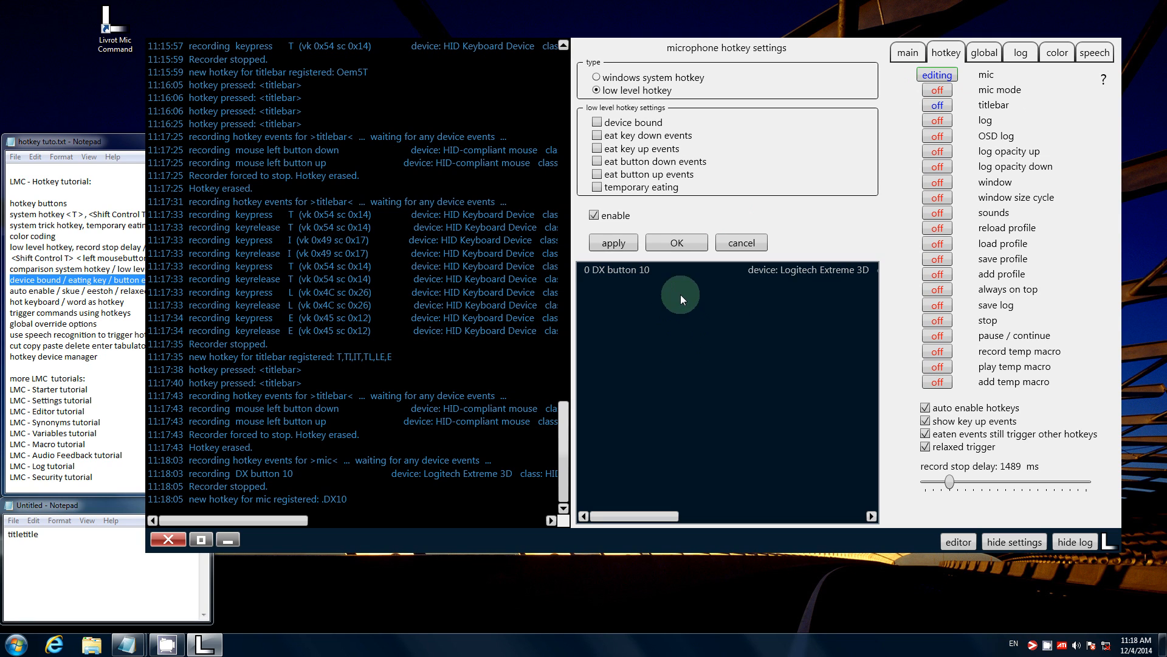
drag(622, 524, 662, 516)
click(597, 122)
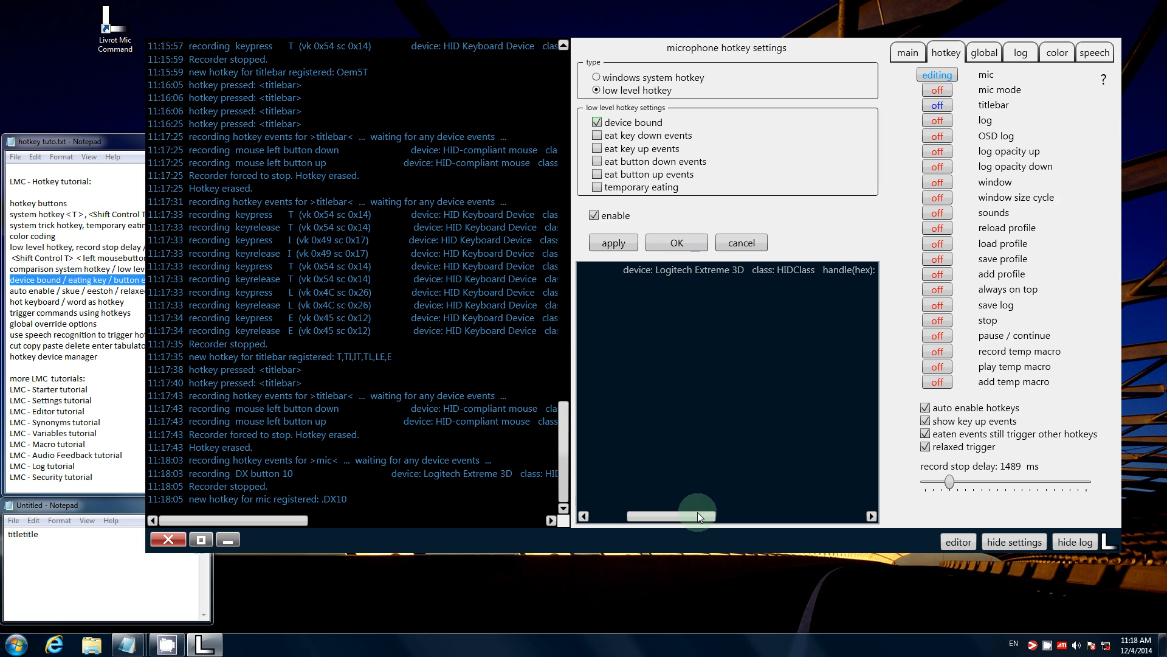
drag(680, 526, 607, 521)
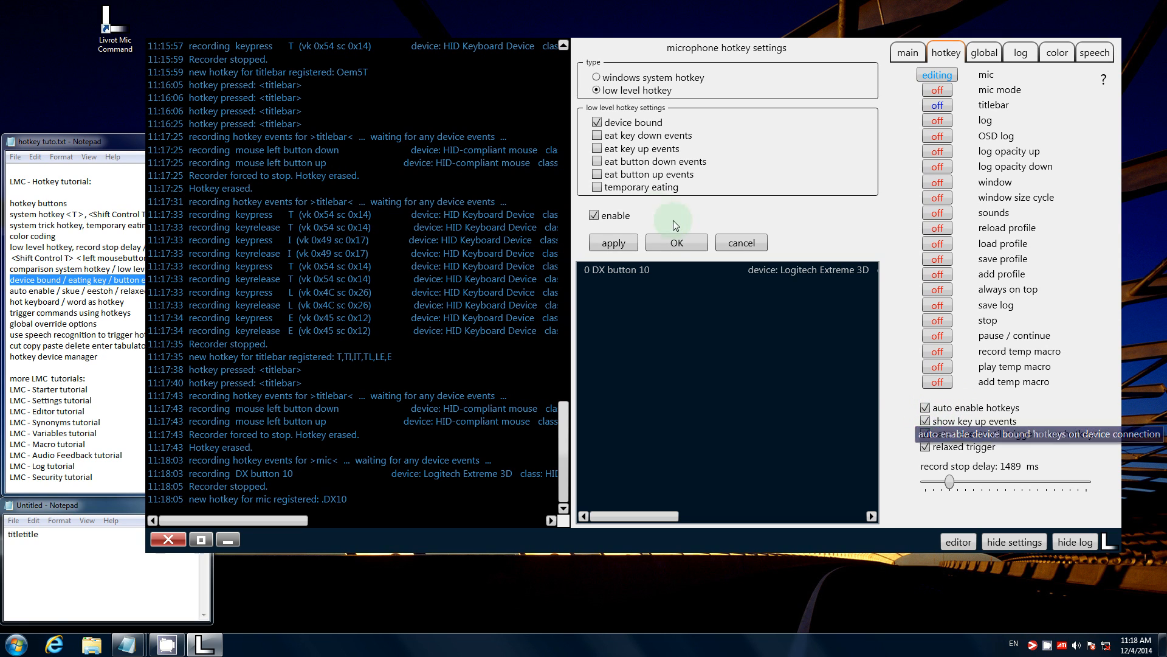
click(677, 253)
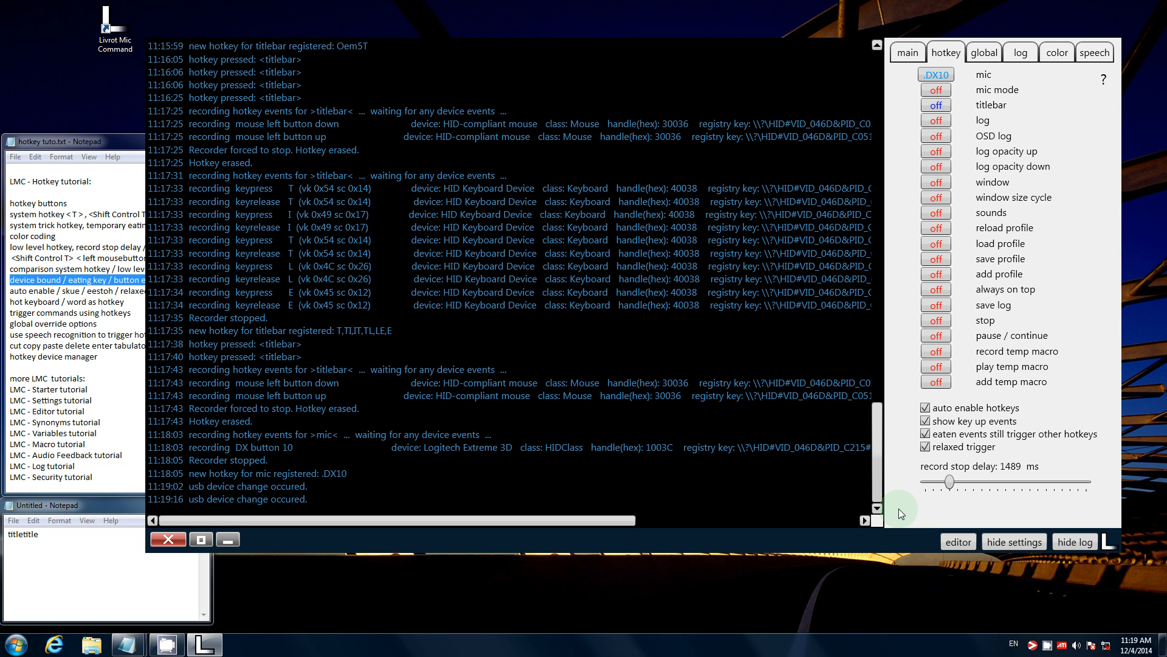
Switch auto enable hotkeys off and back on.
click(926, 408)
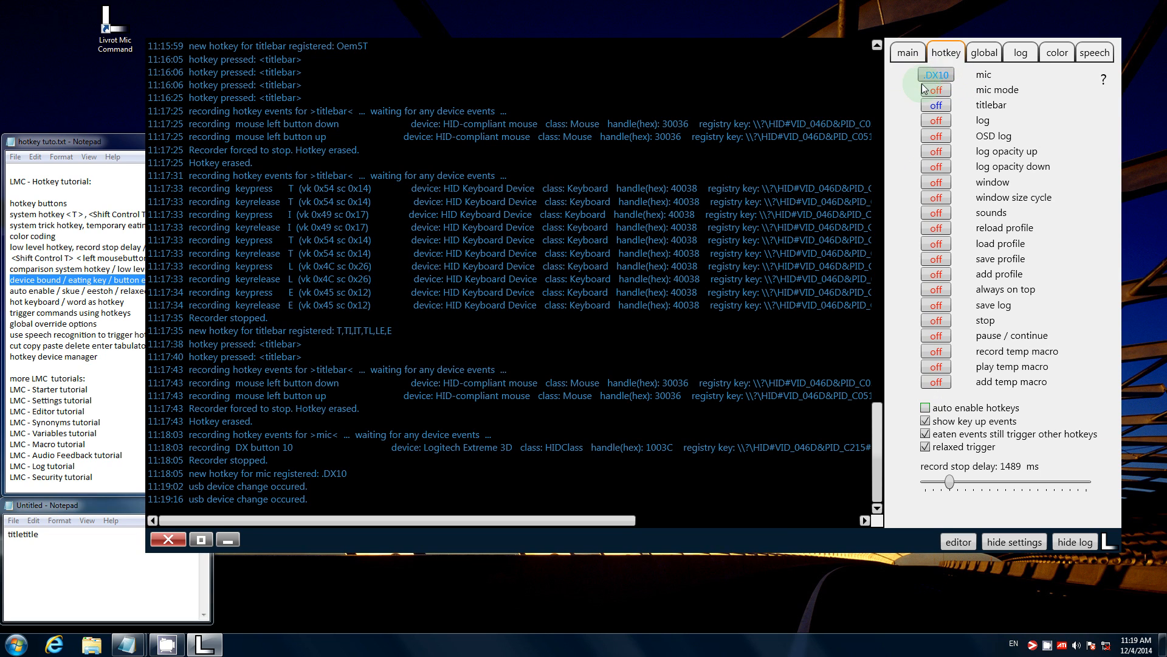
click(928, 410)
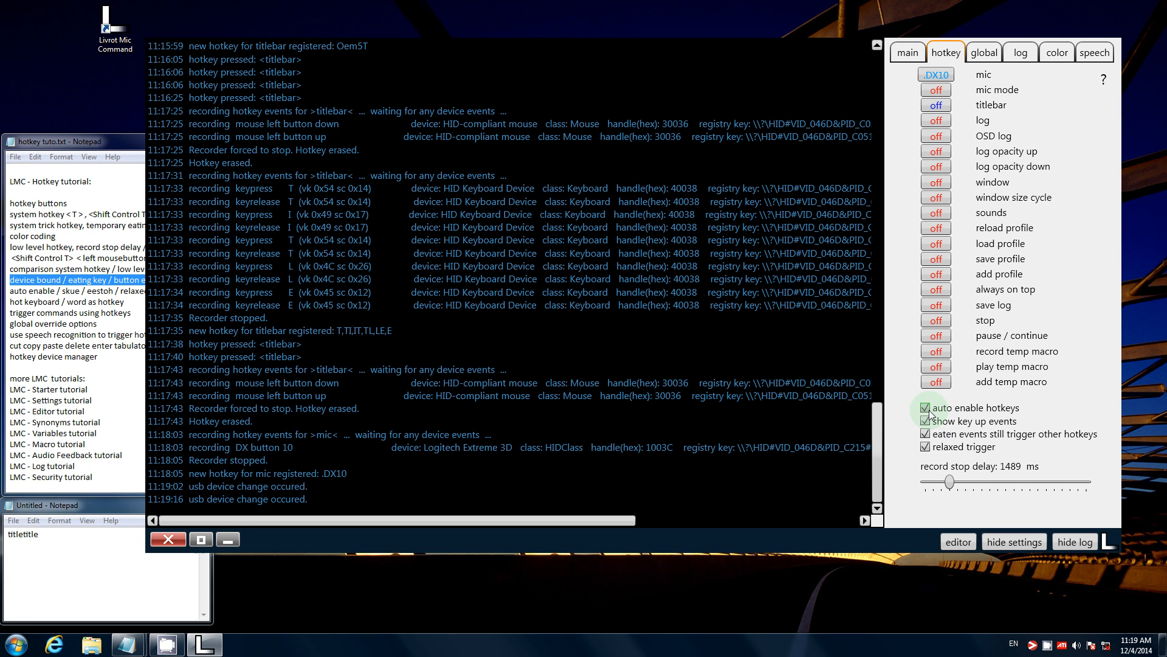
Record a press and release of T as the titlebar's hotkey, and select device bound in its settings.
click(946, 105)
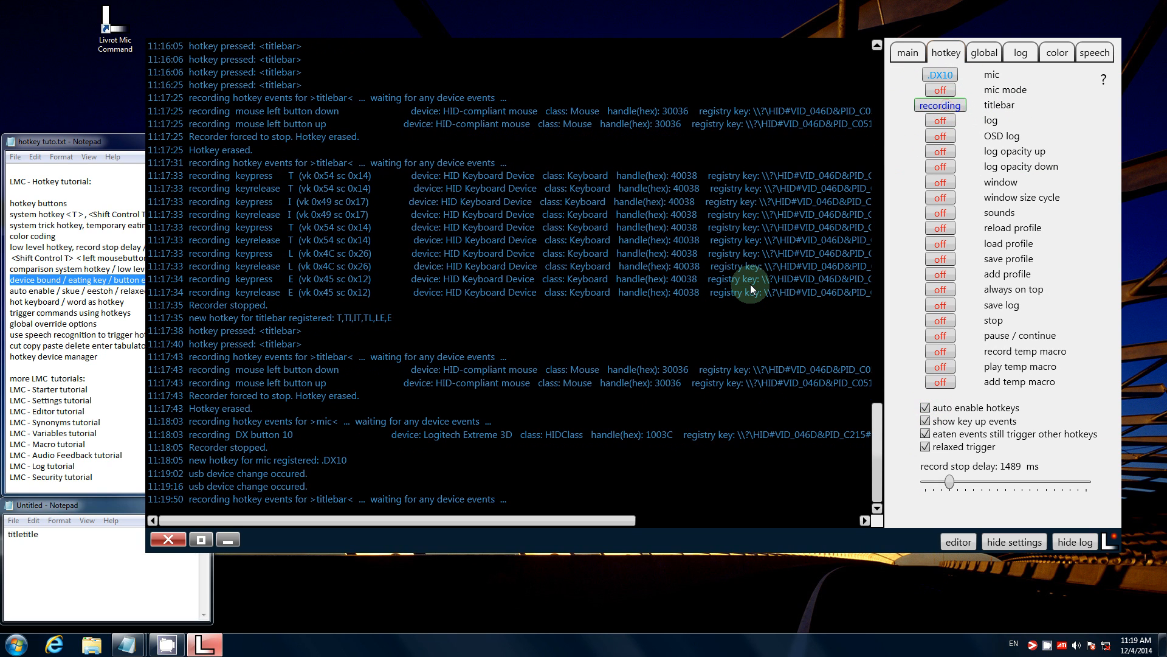
key(t)
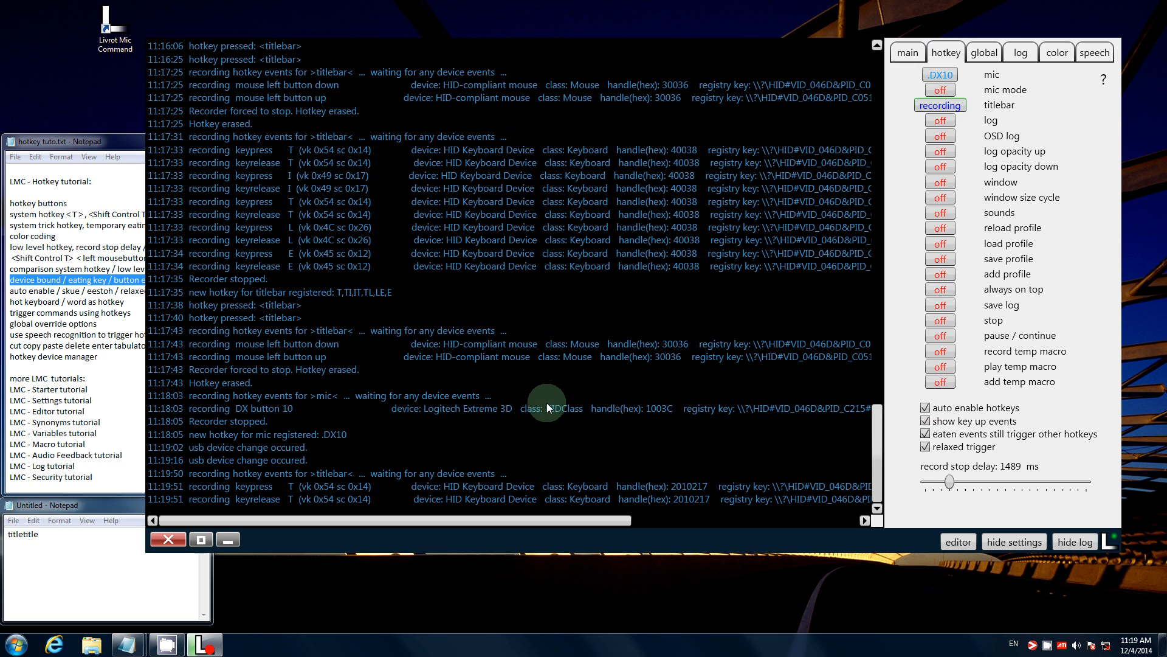
right_click(936, 107)
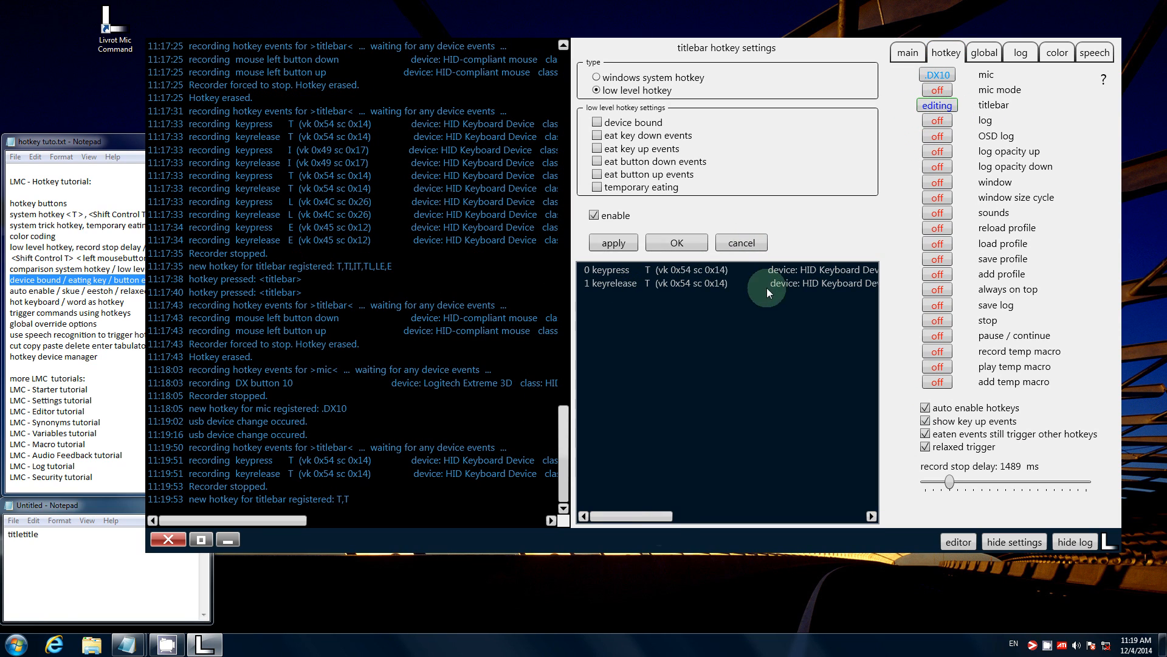
click(597, 122)
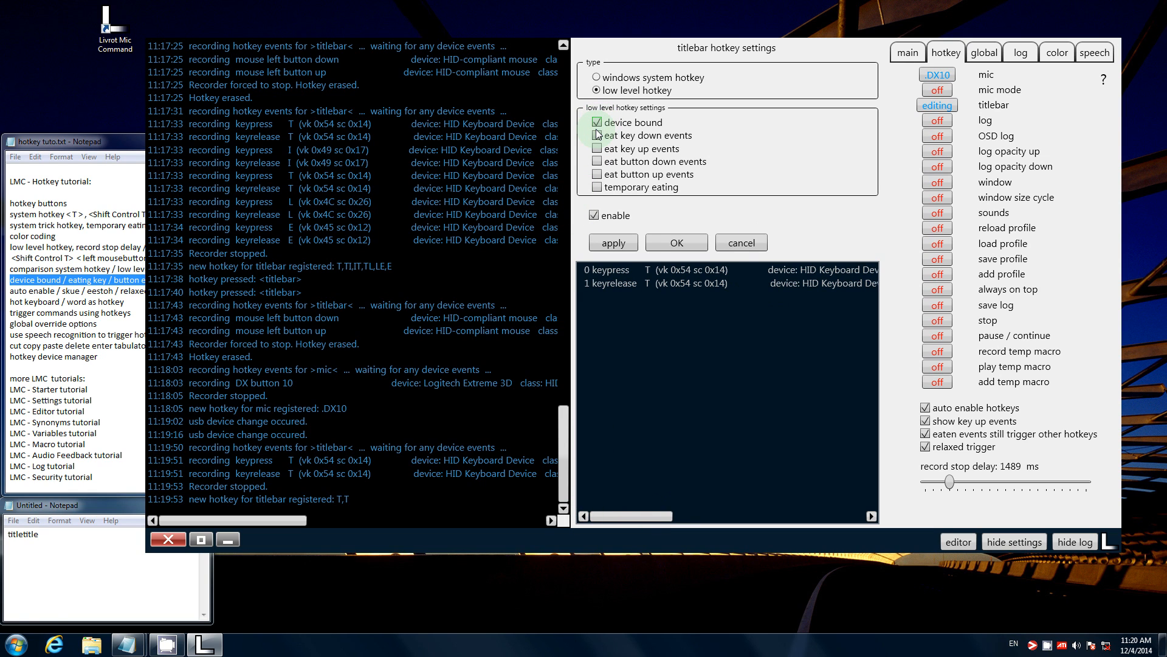
mouse_move(598, 134)
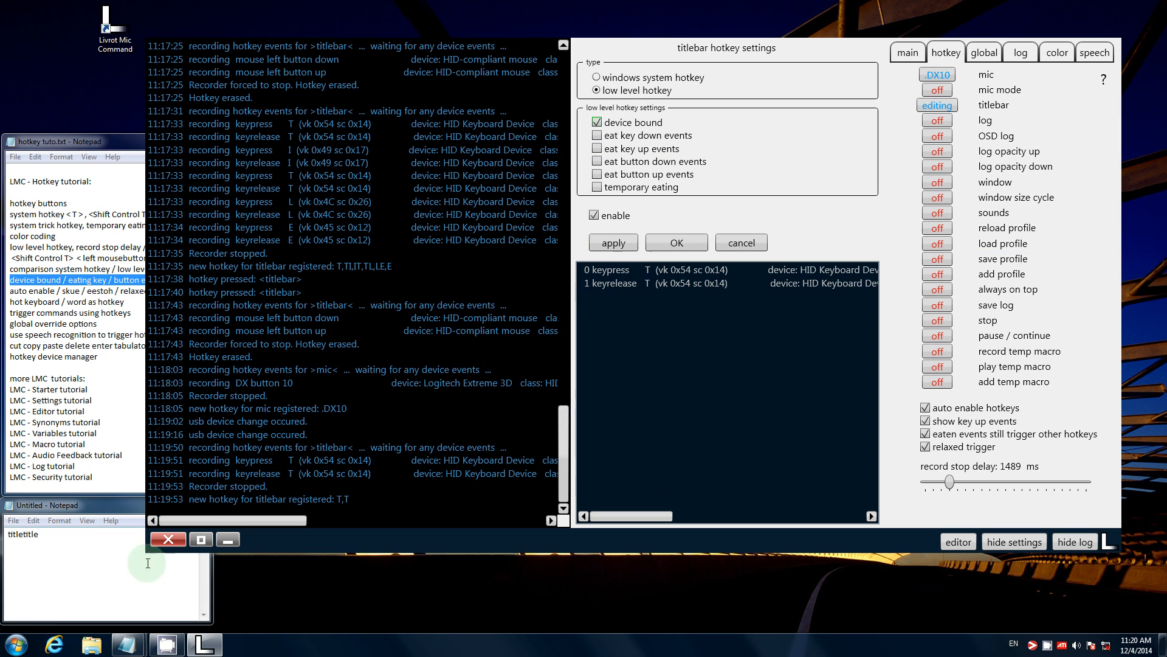
Clear the untitled Notepad document and enter "t" repeatedly in it to test the titlebar's T hotkey.
click(104, 575)
double_click(40, 540)
key(BackSpace)
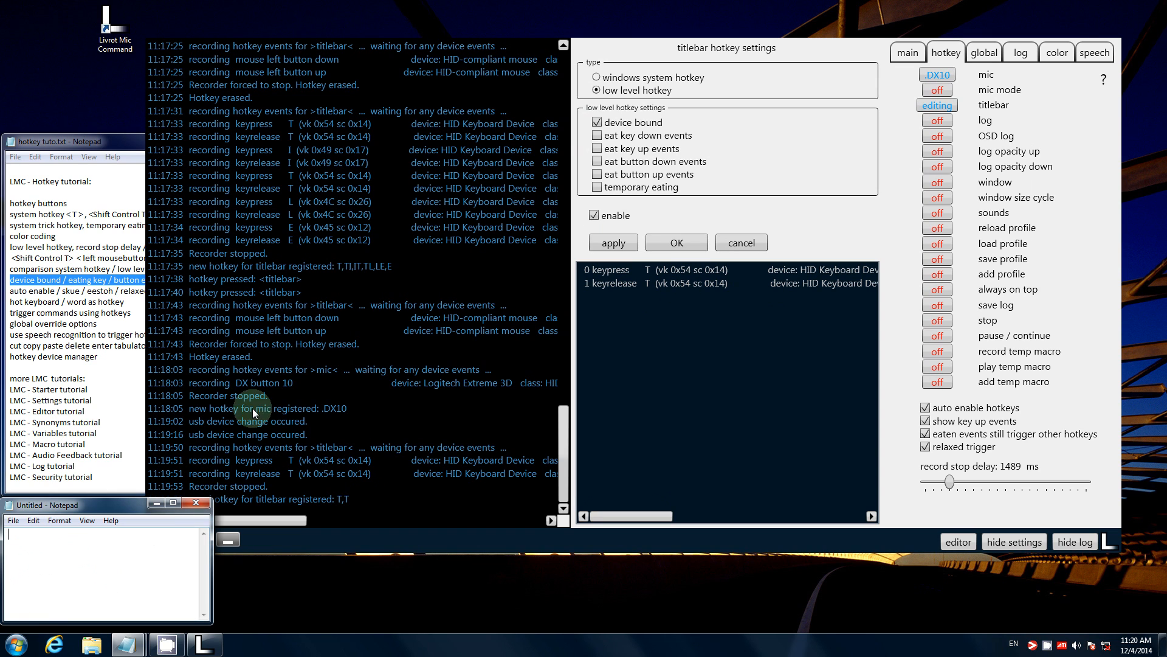
text(tt)
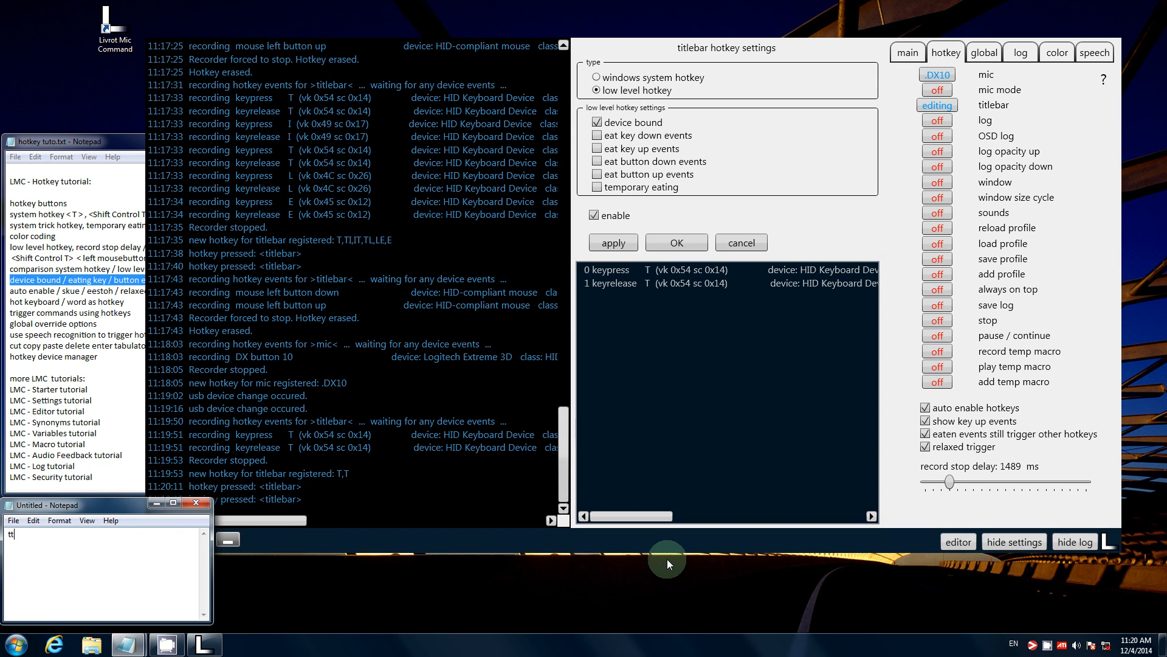
text(tt)
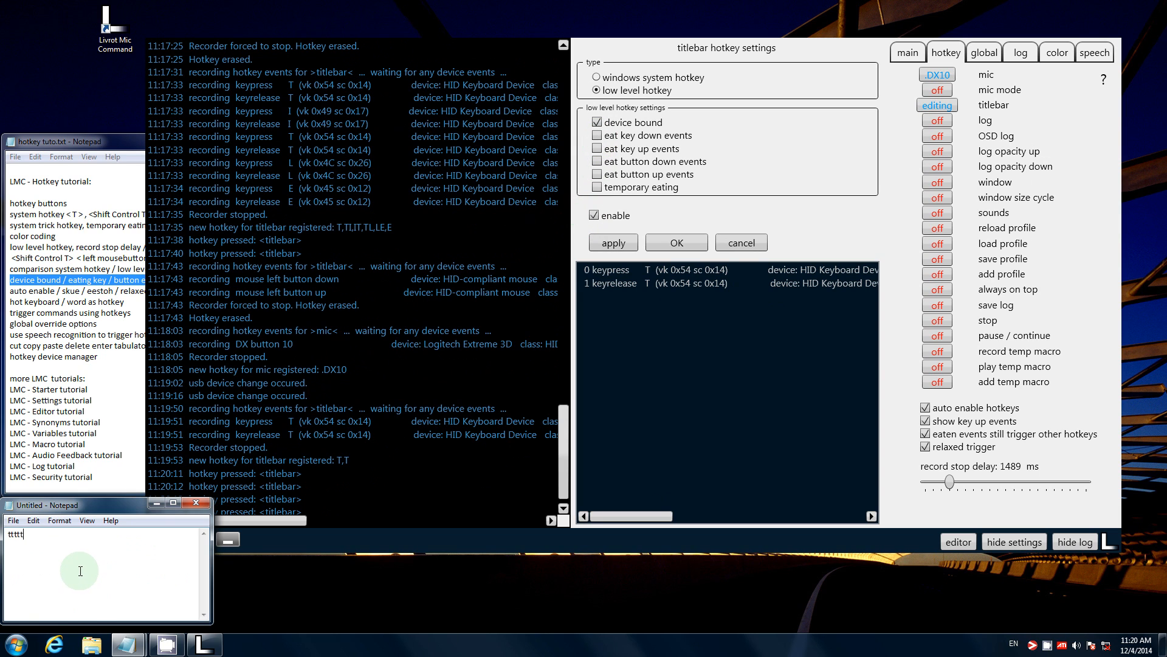
text(tt)
Erase all the test letters from the untitled Notepad document.
key(BackSpace)
key(BackSpace)
key(BackSpace)
key(BackSpace)
key(BackSpace)
key(BackSpace)
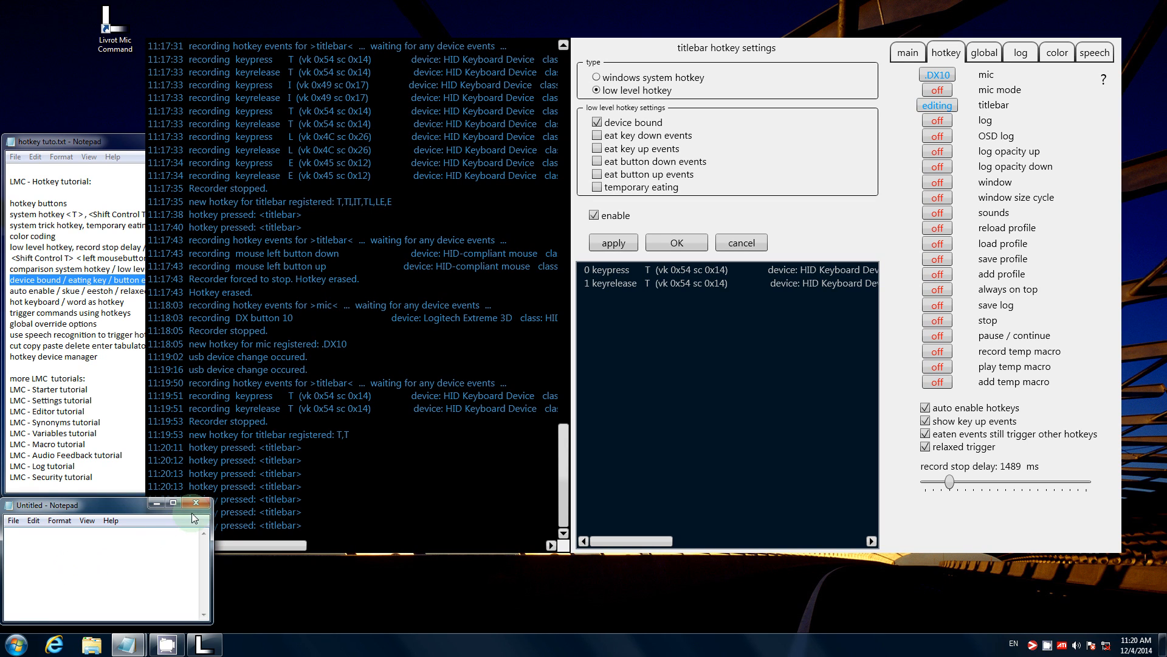
Try eat key down events, eat key up events and device bound in turn on the titlebar's hotkey, and cancel the hotkey settings.
click(599, 138)
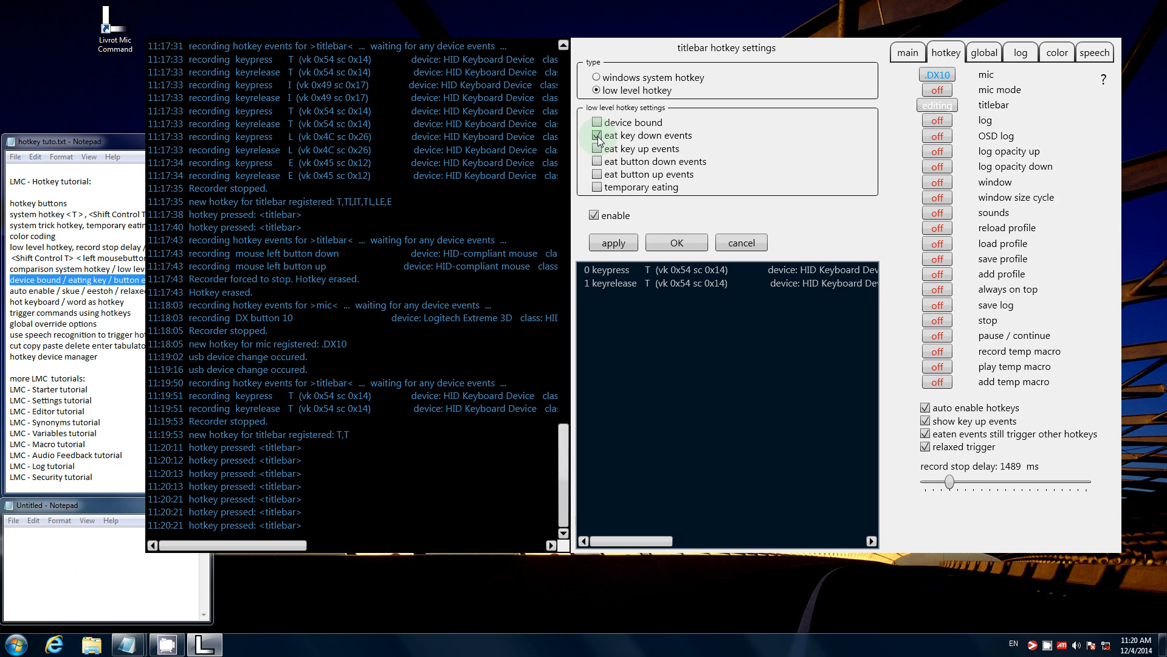
mouse_move(603, 128)
click(598, 150)
click(597, 122)
click(596, 136)
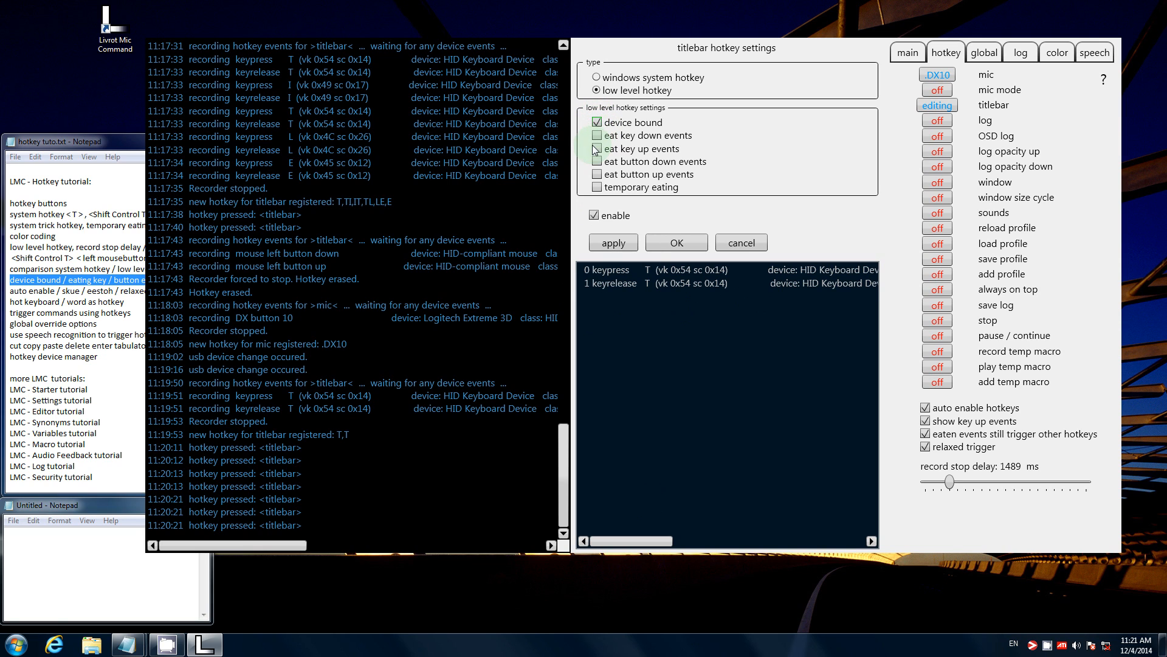
click(597, 122)
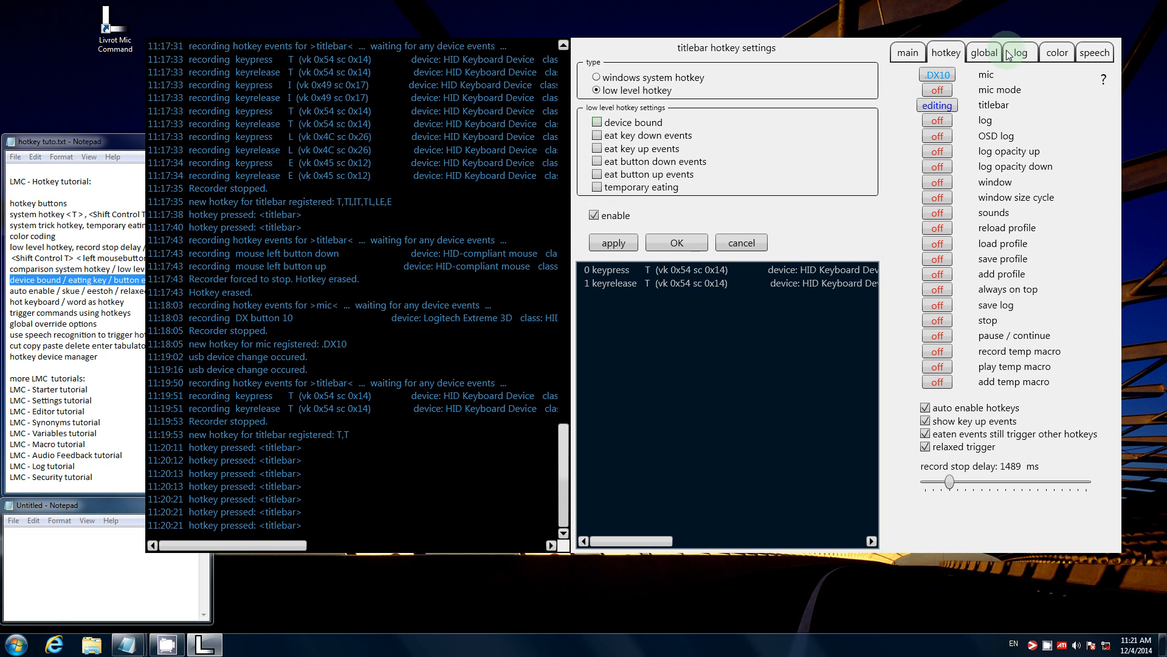
ctrl+click(949, 76)
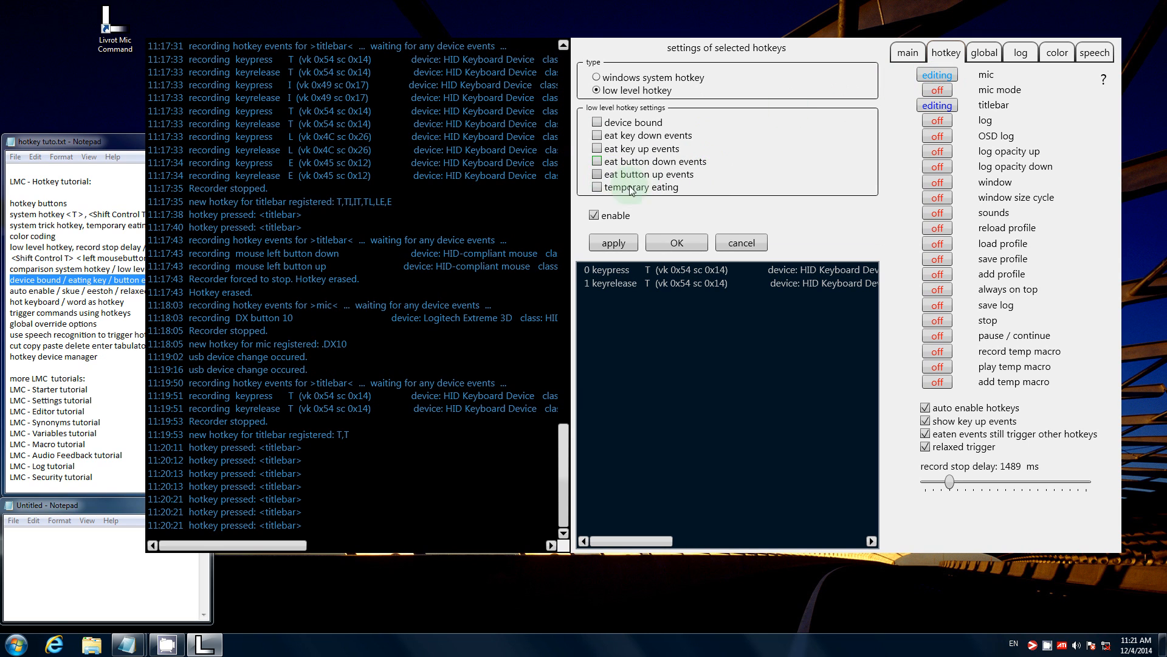
click(742, 242)
Try eat button down and eat button up events on the mic's hotkey, accept it as device bound, and return to hotkey tuto.txt.
click(937, 74)
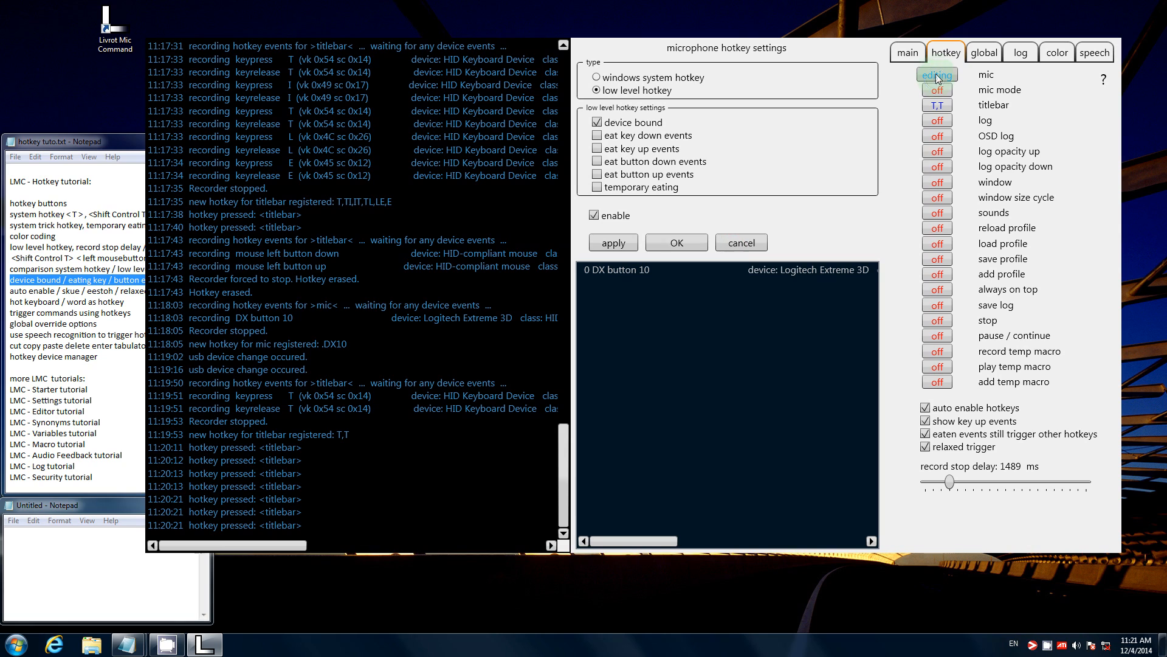
click(597, 165)
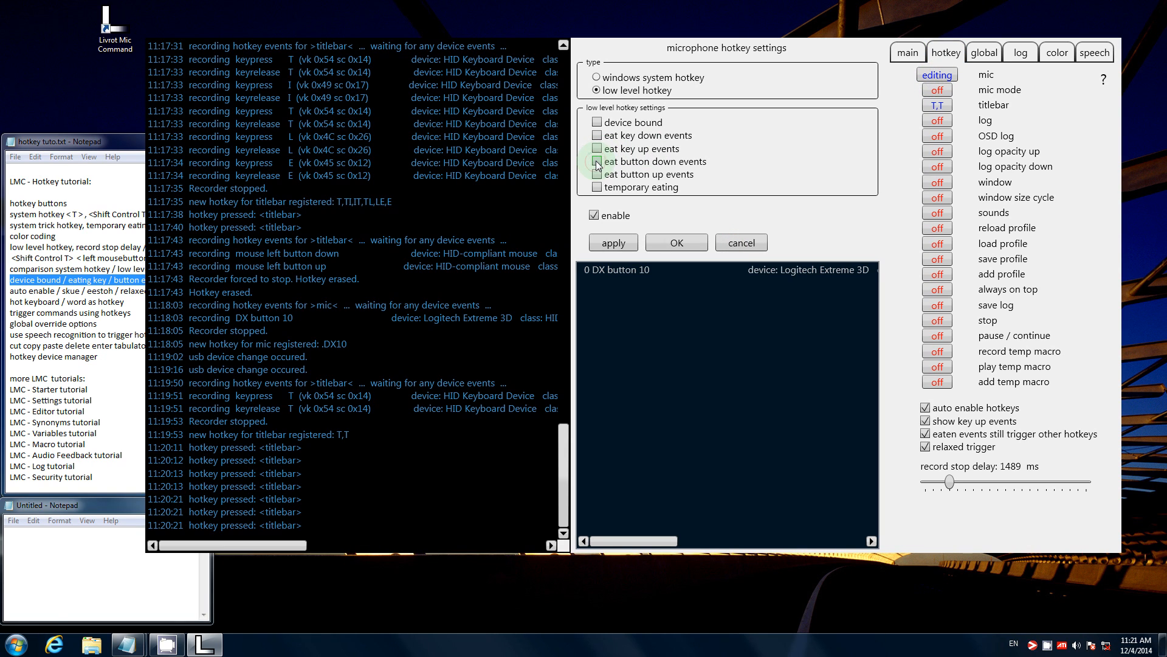
click(597, 124)
click(597, 174)
click(597, 122)
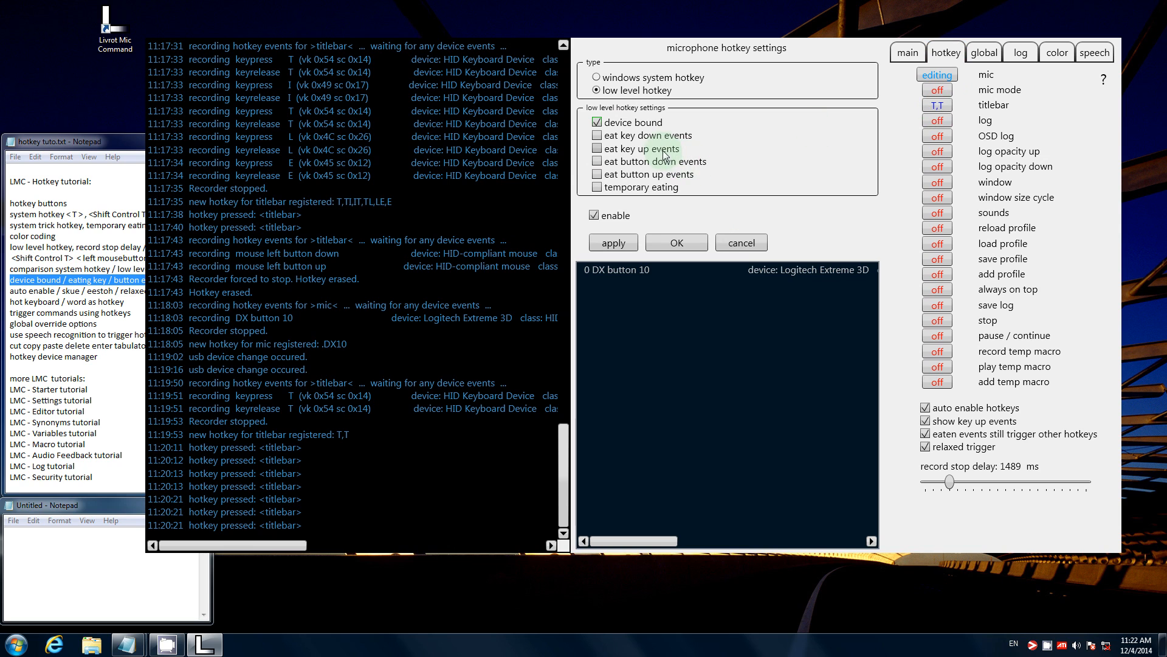
click(676, 243)
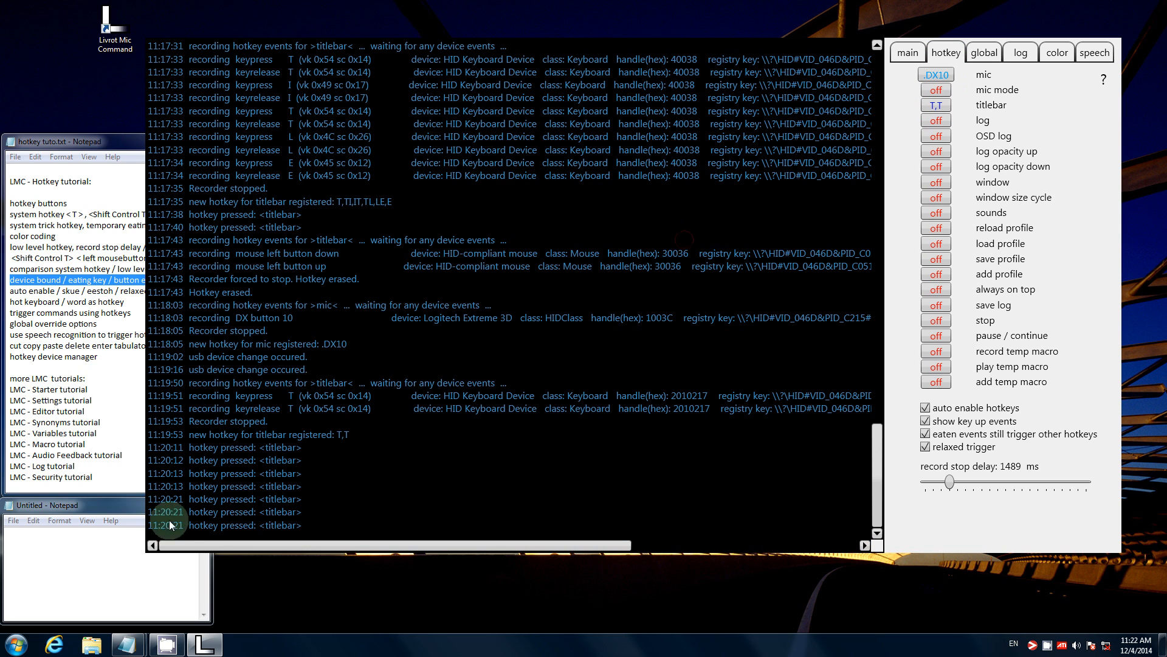
click(79, 359)
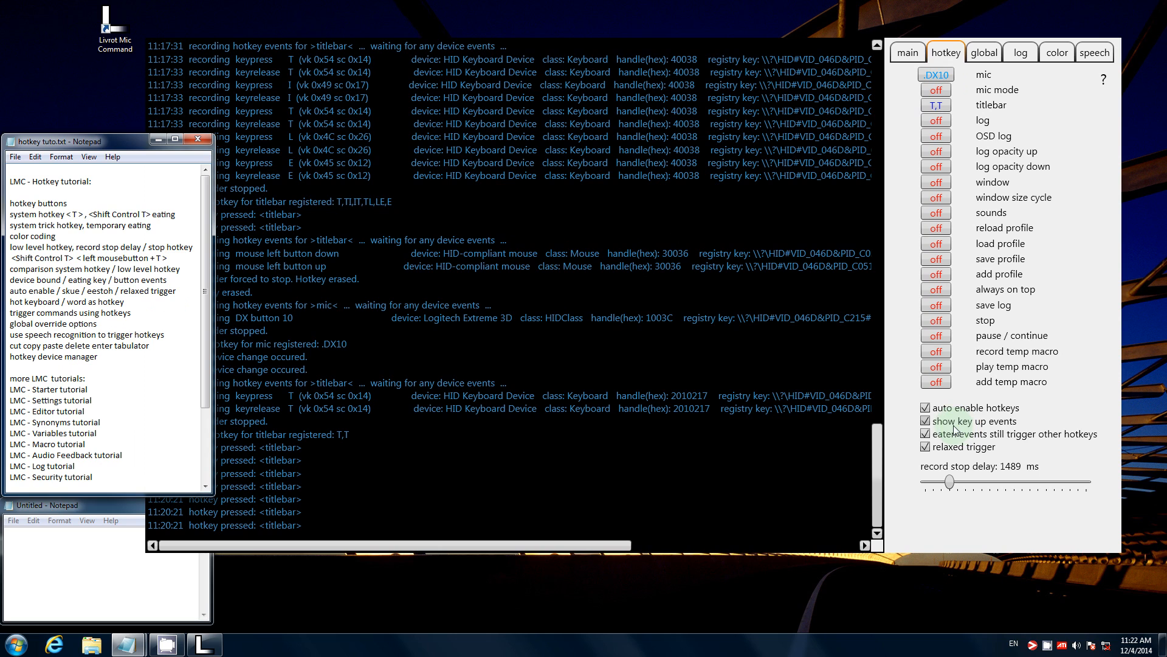
Turn off show key up events and record the word TITLE as the titlebar's hotkey.
click(926, 421)
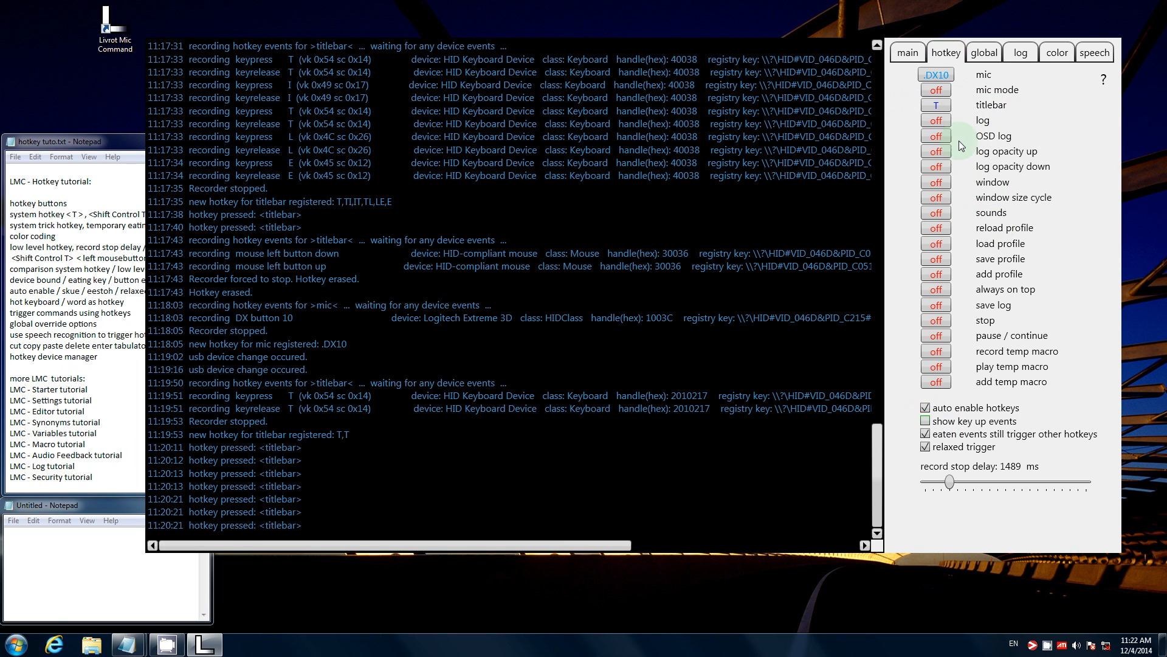
click(937, 105)
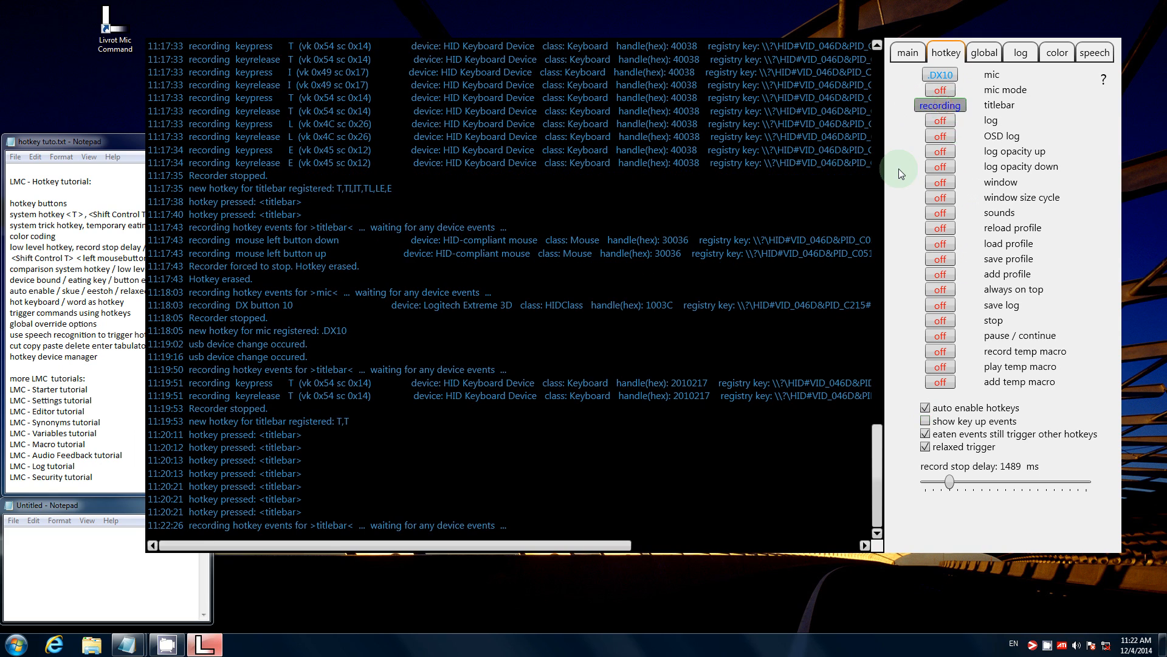
key(t)
key(i)
key(t)
key(l)
key(e)
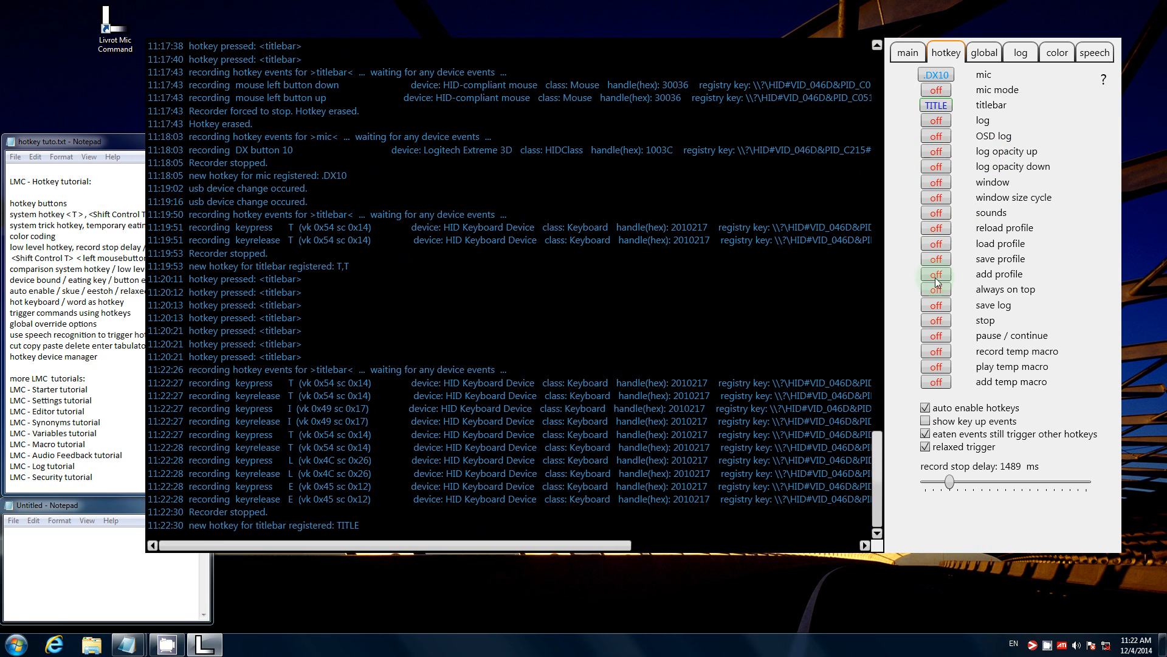
Switch show key up events on and back off, and record T as the titlebar's hotkey.
click(925, 421)
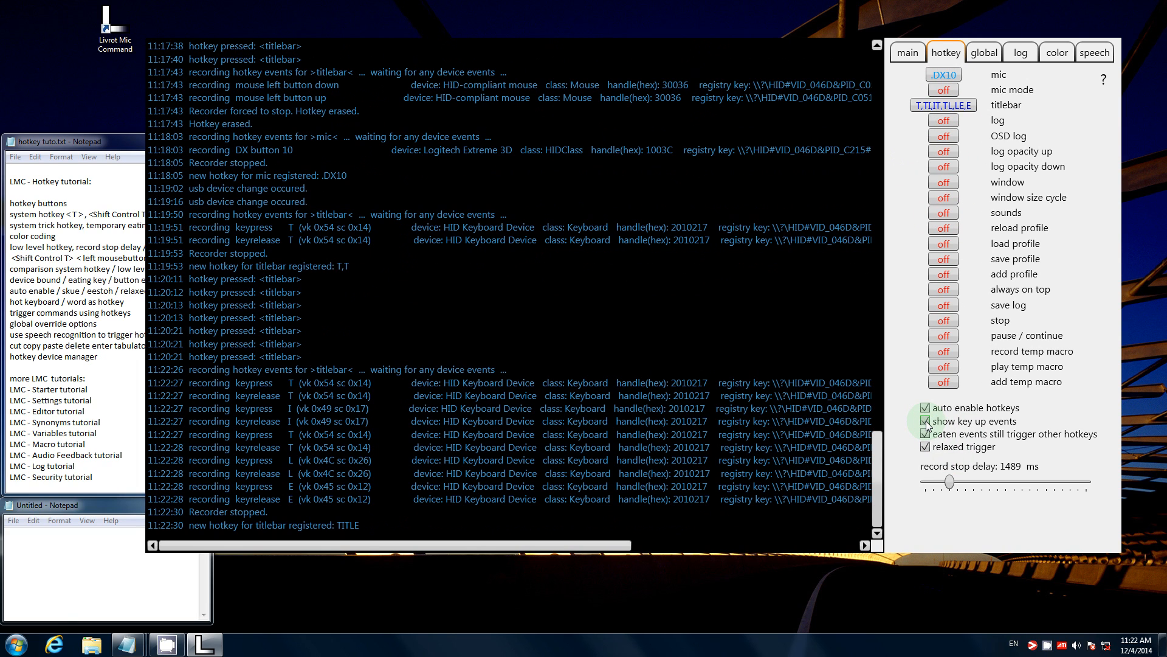
click(926, 423)
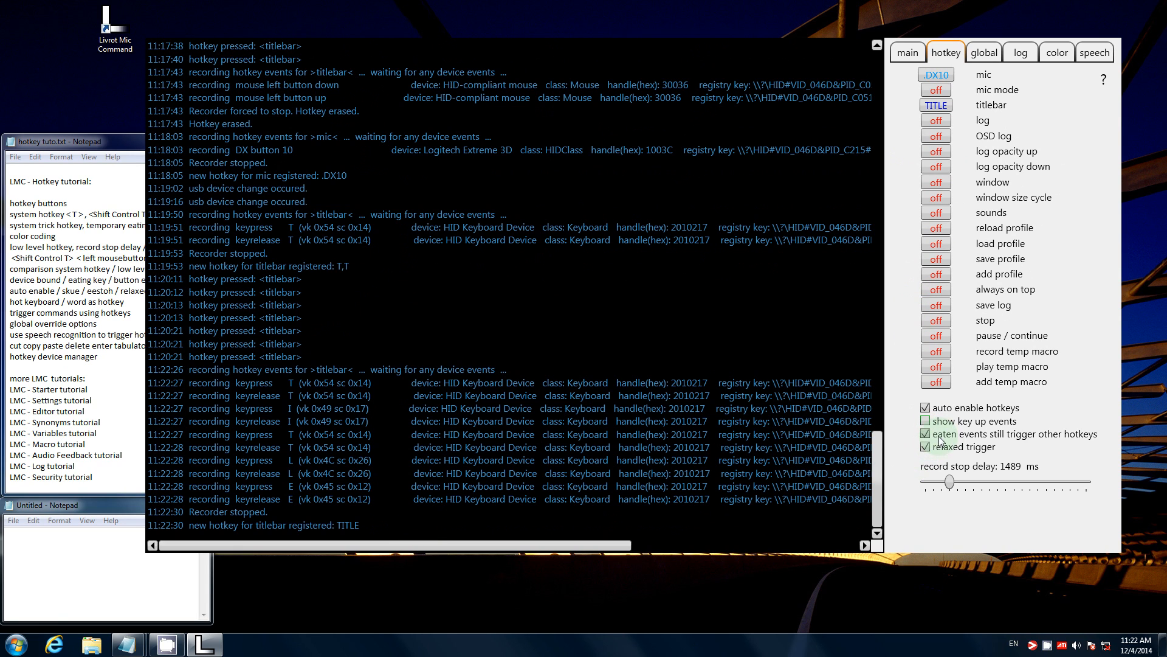
click(936, 106)
key(t)
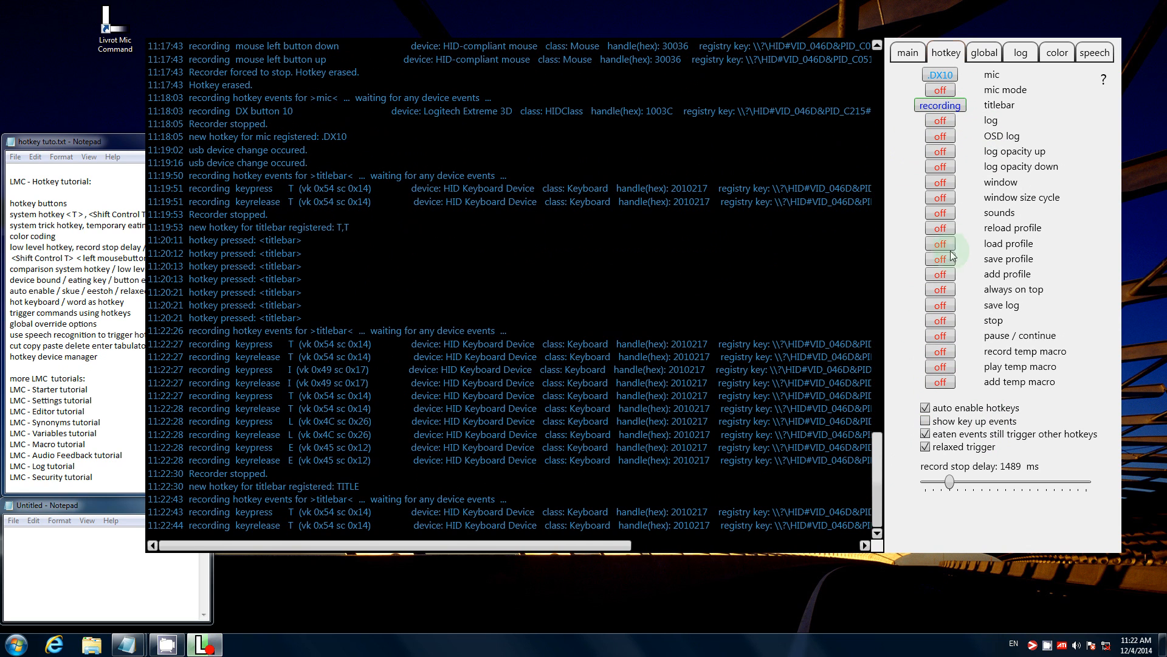
Change the window's hotkey type to low level and record R, T, Z for it.
click(940, 185)
click(712, 90)
click(784, 246)
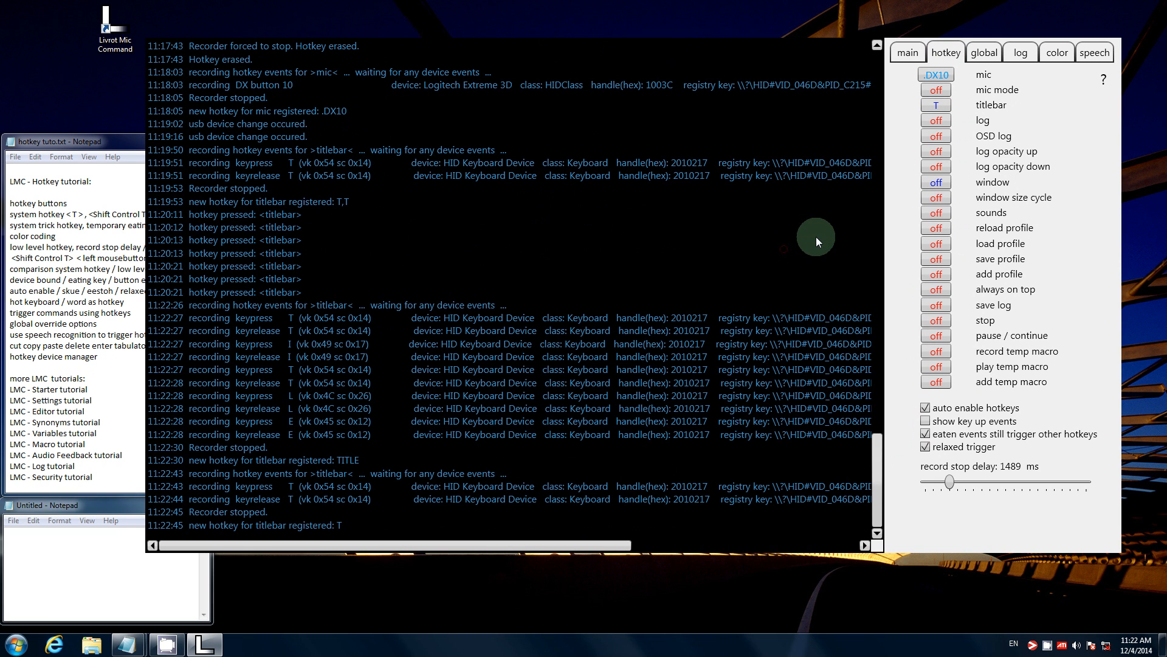
click(945, 184)
key(r)
key(t)
key(z)
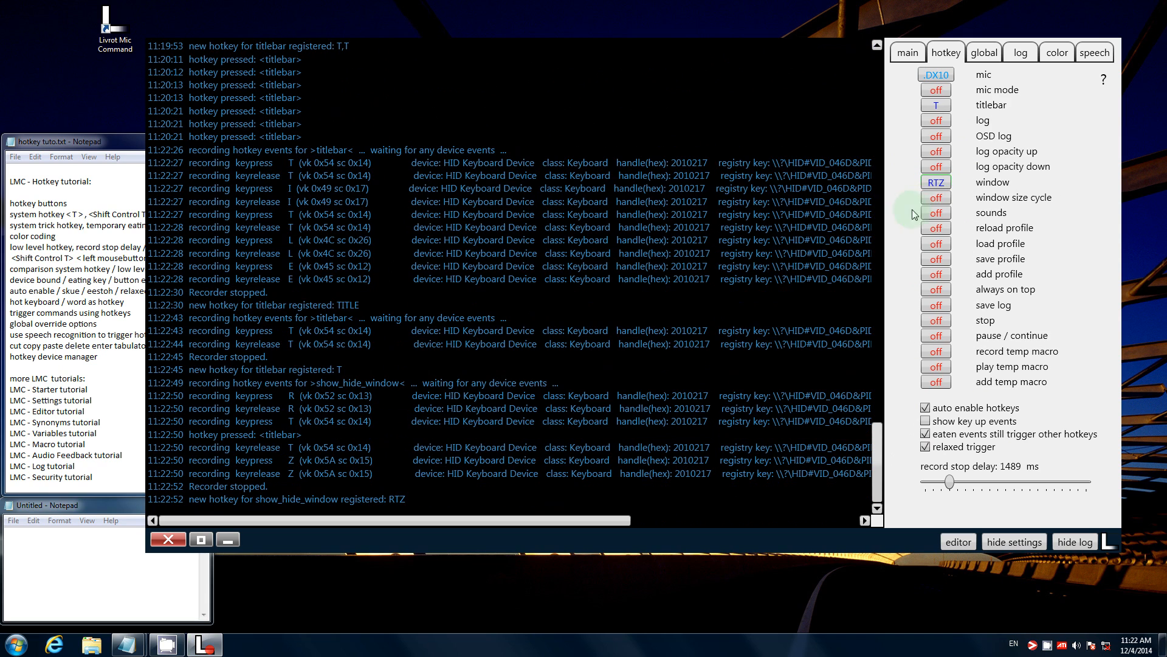
Make the titlebar's T hotkey eat key down events and turn eaten events still trigger other hotkeys back on.
right_click(939, 107)
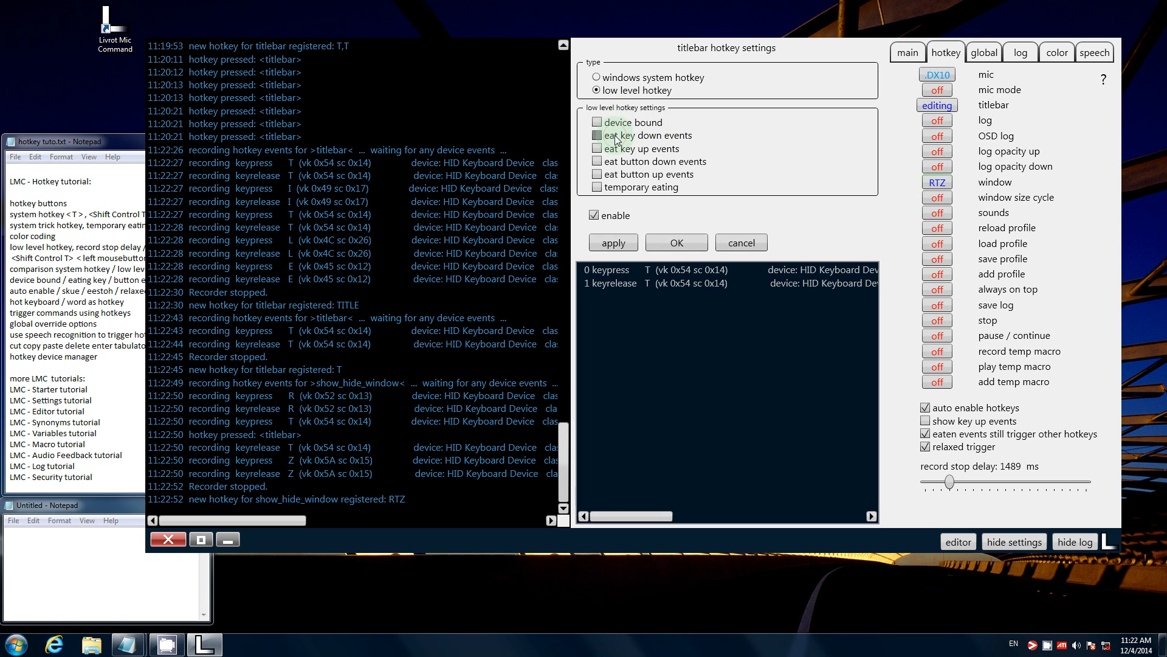
click(685, 242)
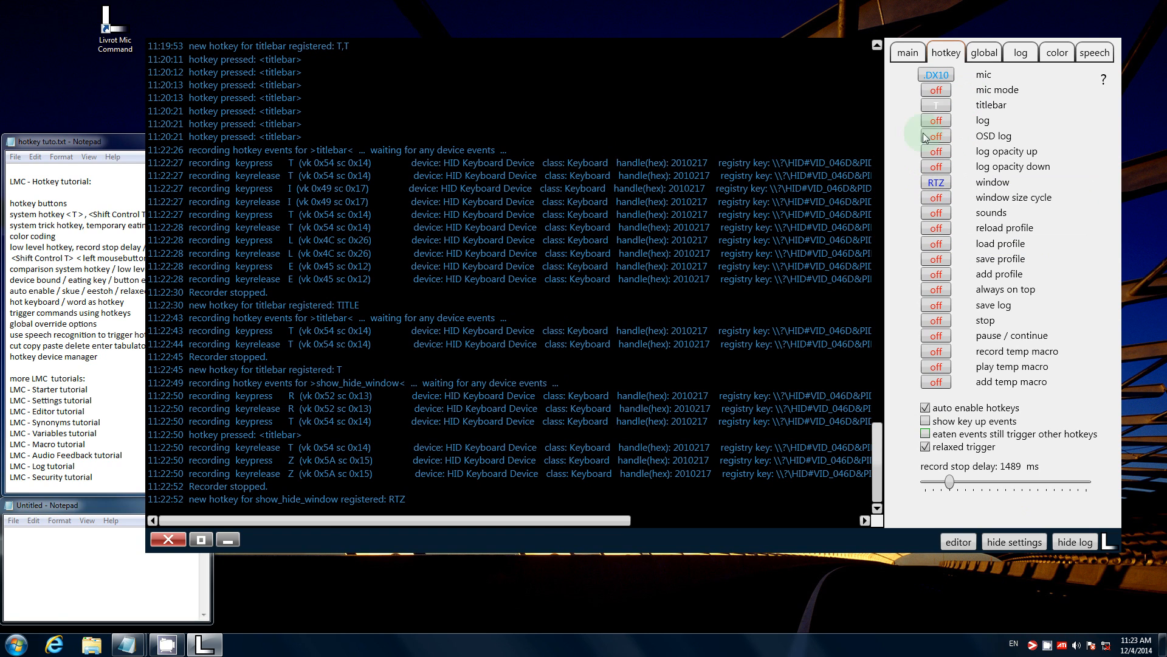
click(925, 434)
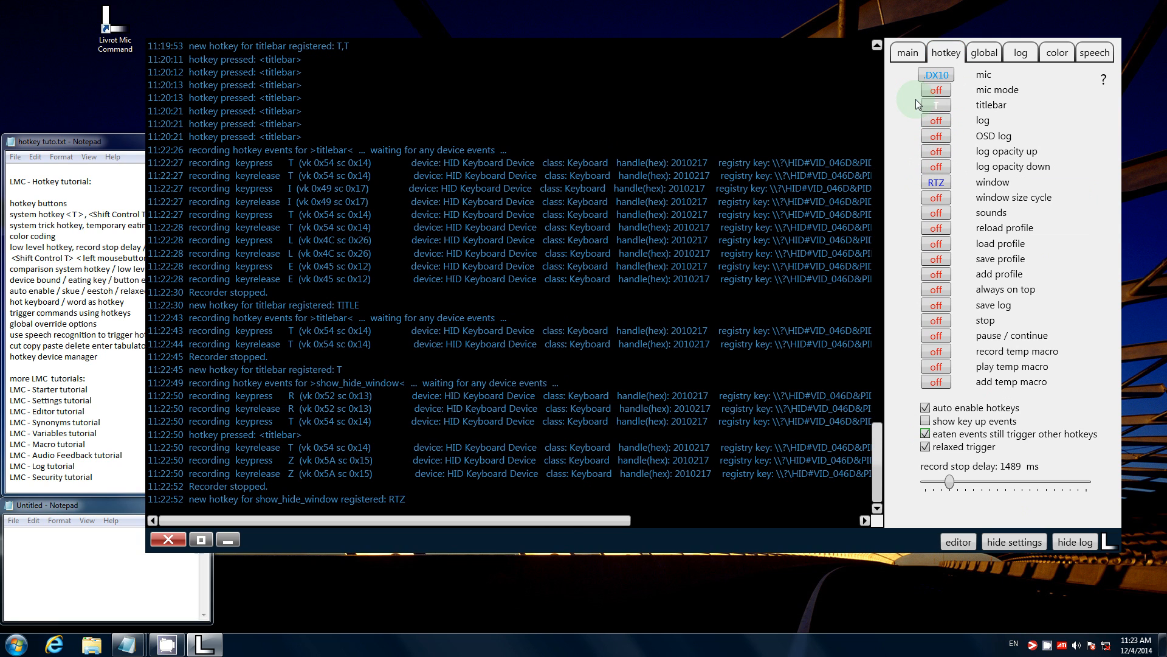
drag(899, 313, 890, 317)
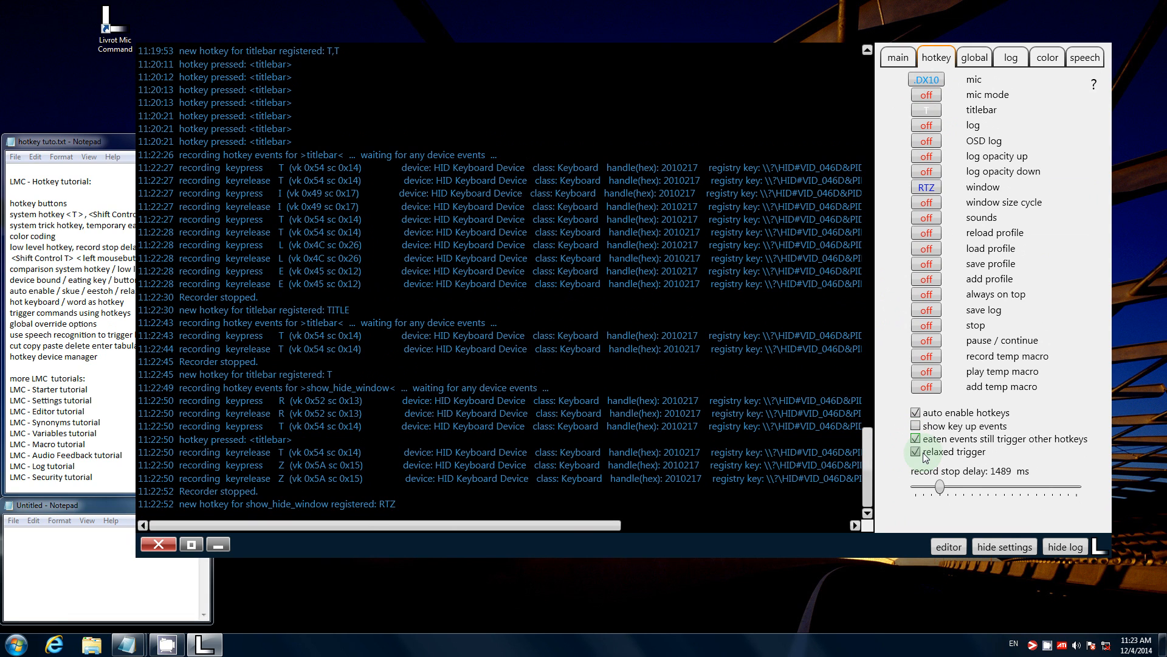
Review the window's hotkey settings and switch relaxed trigger off and back on.
mouse_move(927, 456)
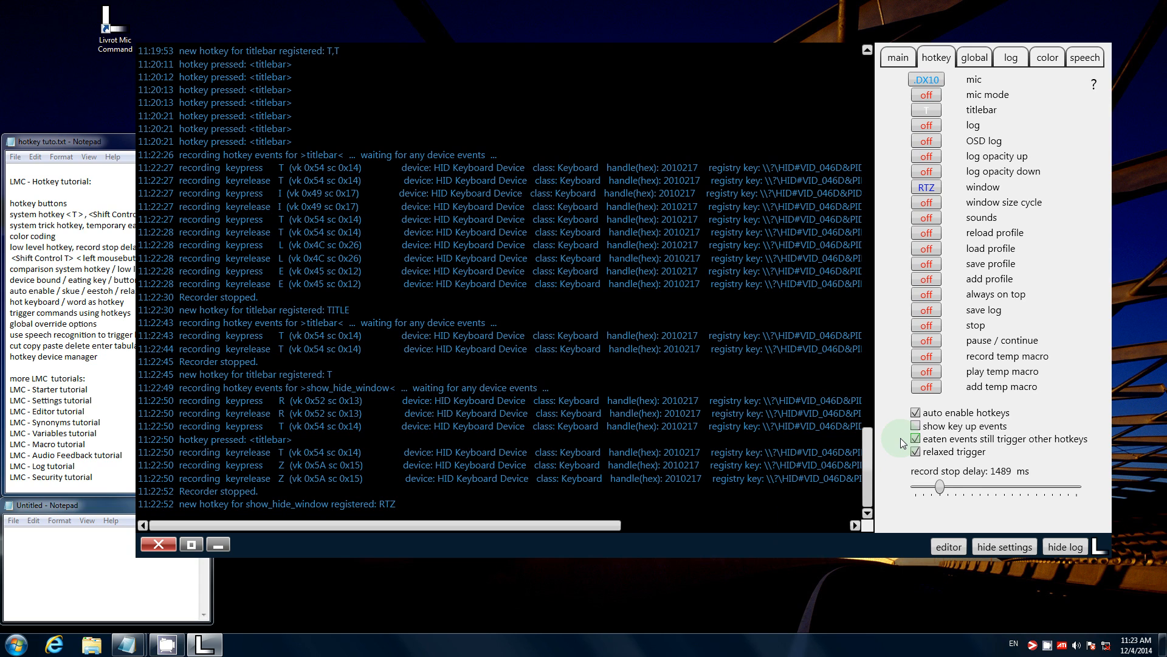
click(931, 188)
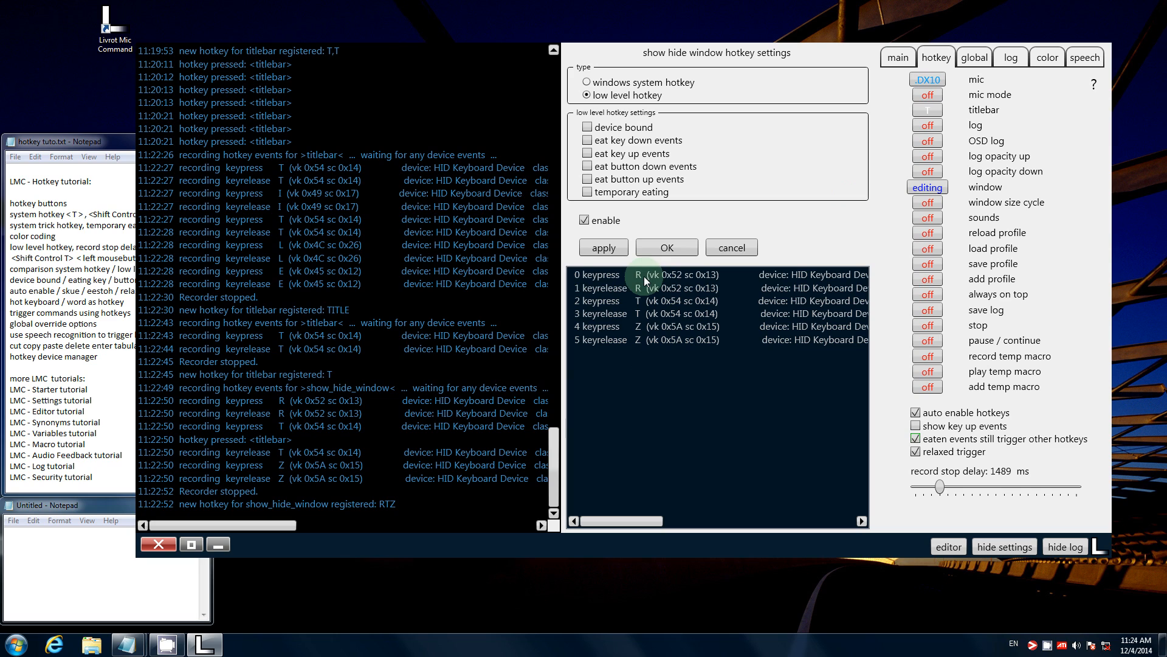
click(918, 455)
click(671, 252)
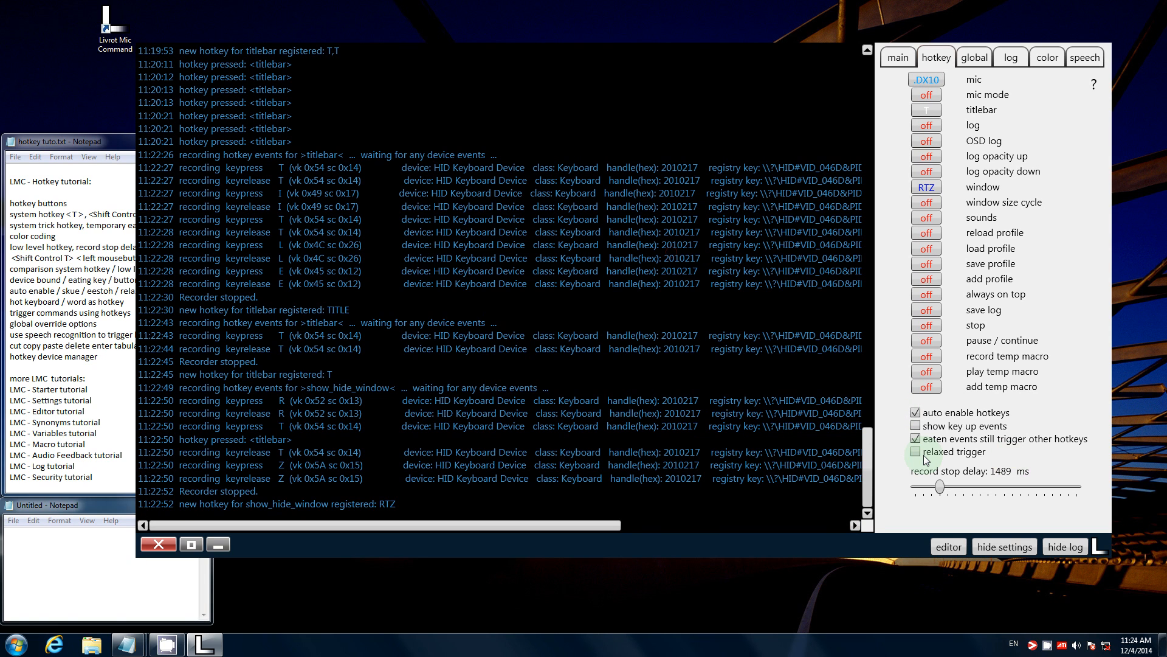
click(915, 451)
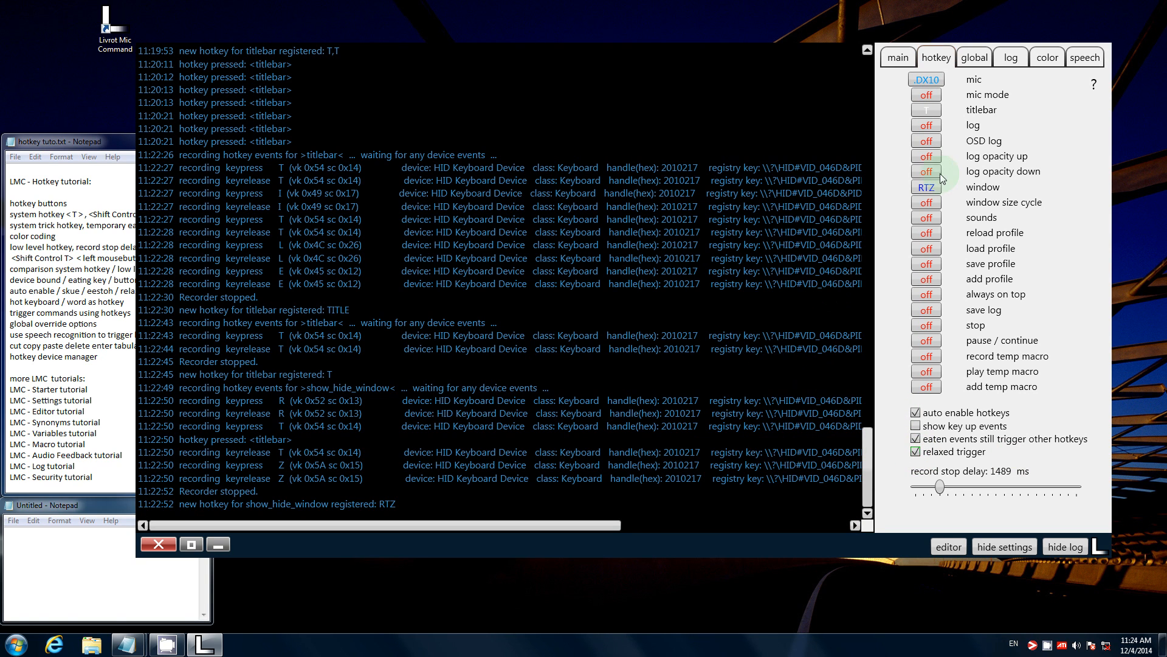
Erase the window and titlebar hotkeys, and enter T to toggle the titlebar.
click(928, 190)
click(928, 198)
click(933, 111)
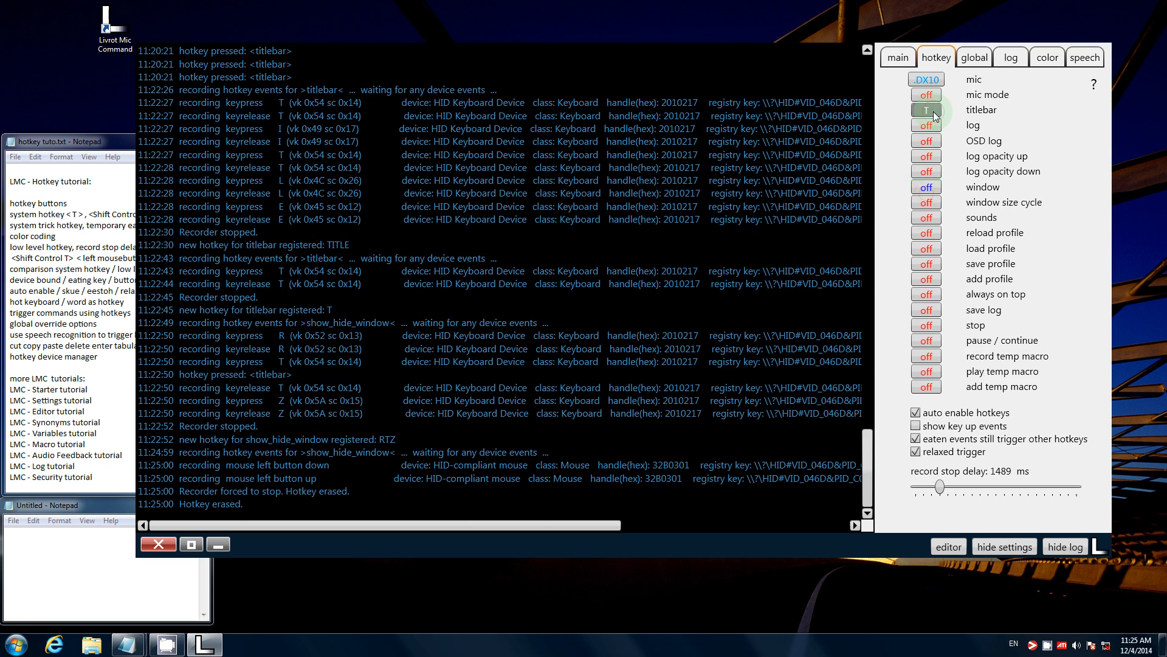
click(932, 113)
key(t)
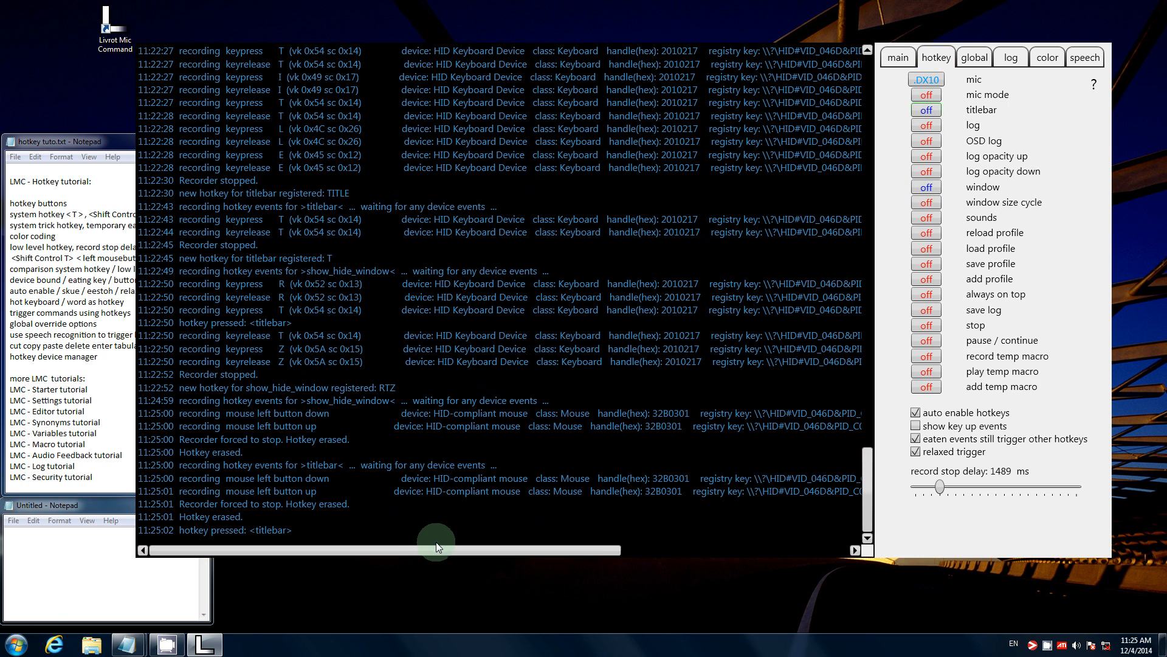
Open the titlebar's hotkey settings, and close and relaunch Livrot Mic Command.
right_click(934, 111)
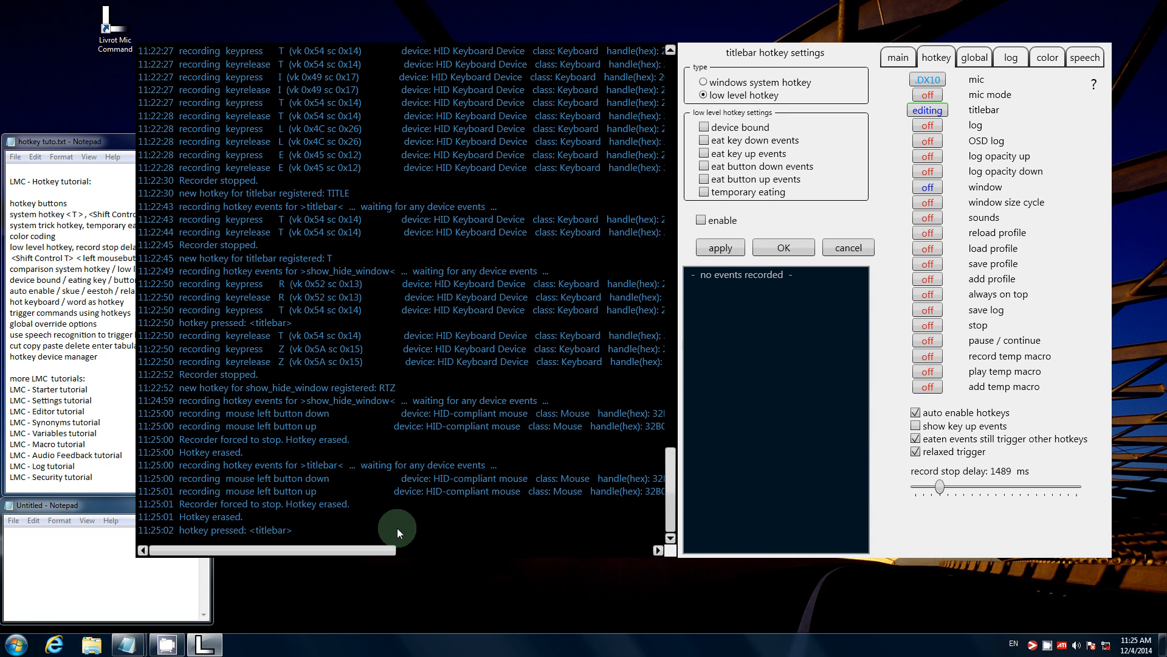
key(alt+F4)
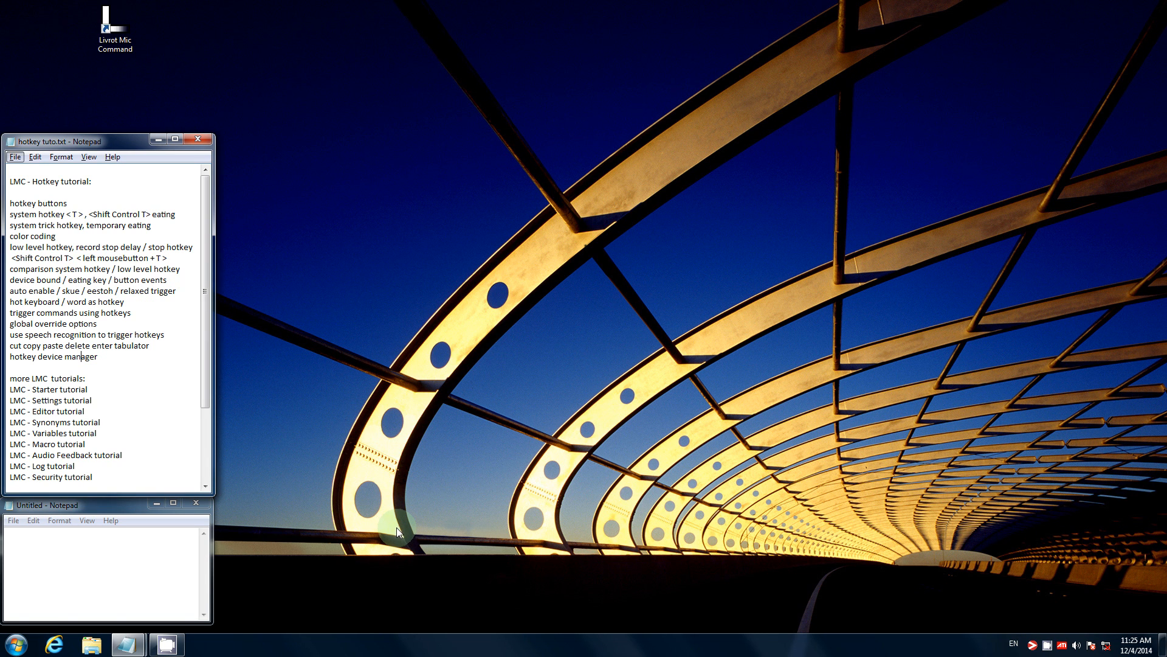
click(120, 46)
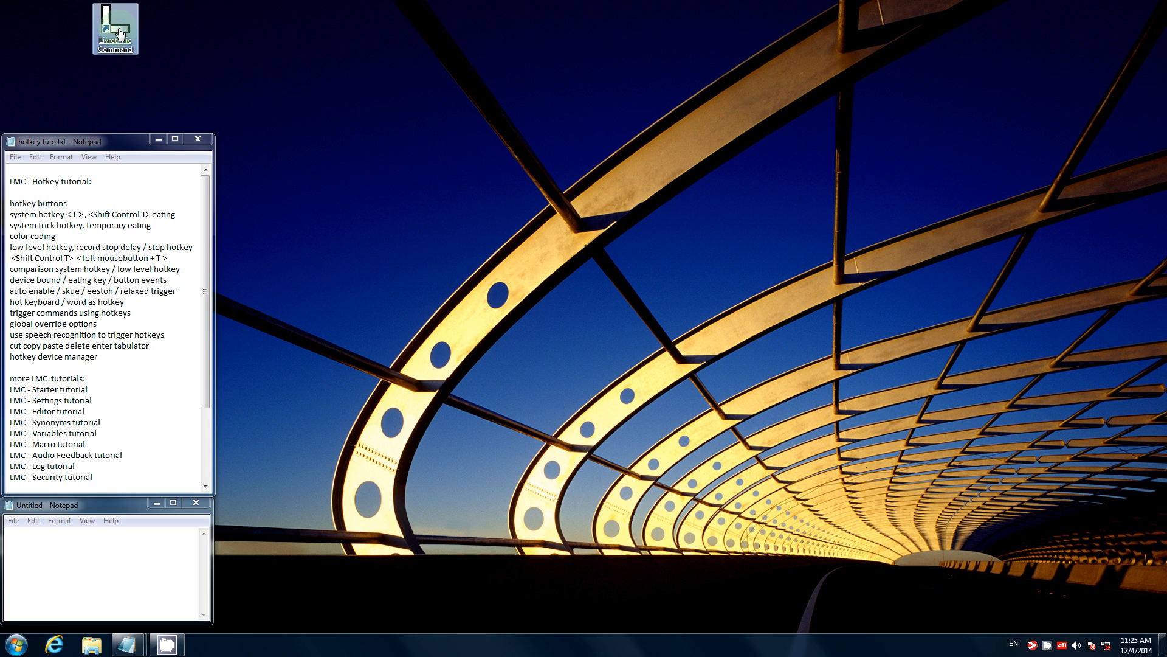
click(362, 301)
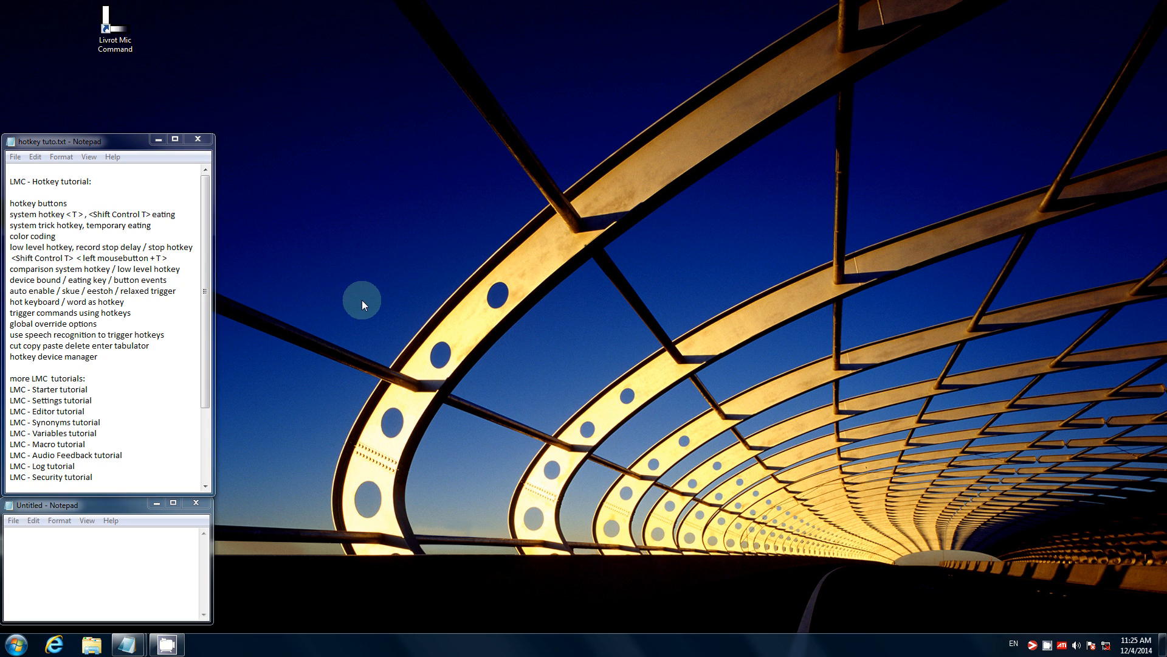
click(596, 282)
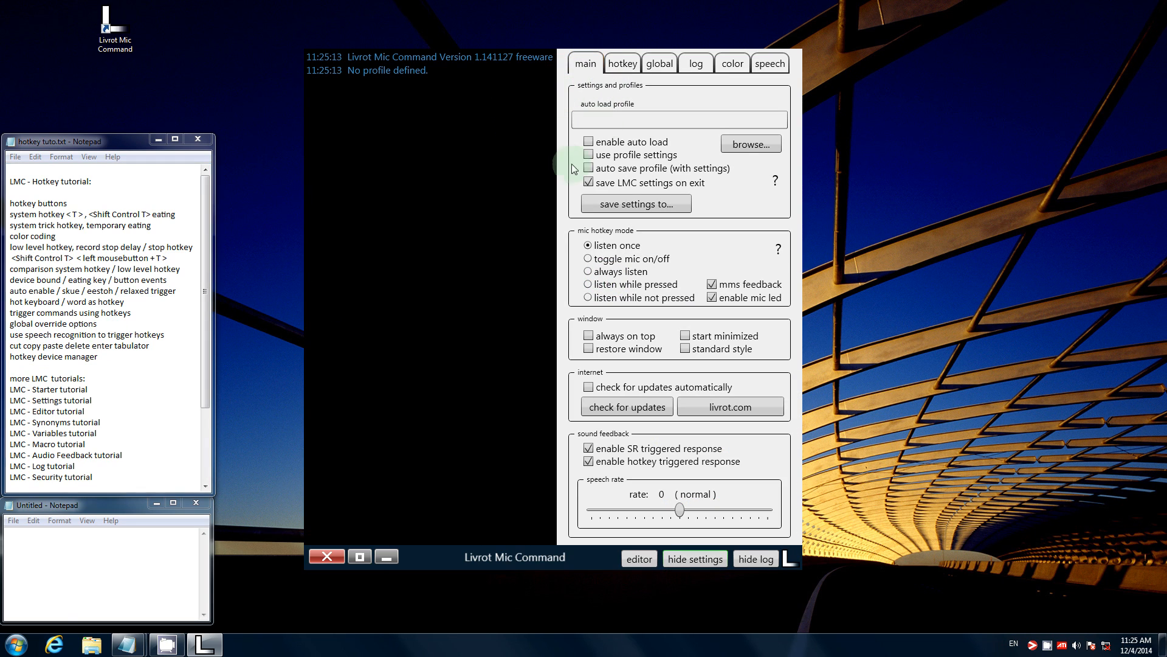
Erase the mic and titlebar hotkeys and record Shift Ctrl R as the system hotkey for mic mode.
click(625, 68)
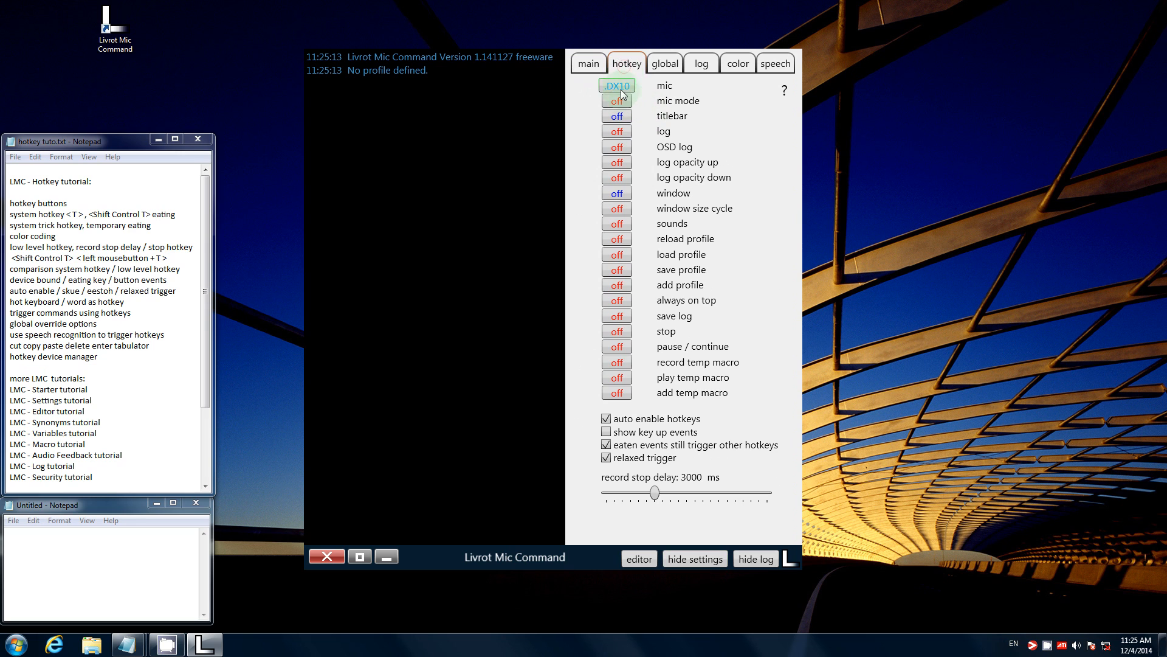
double_click(622, 90)
double_click(626, 116)
click(625, 103)
key(ctrl+shift+r)
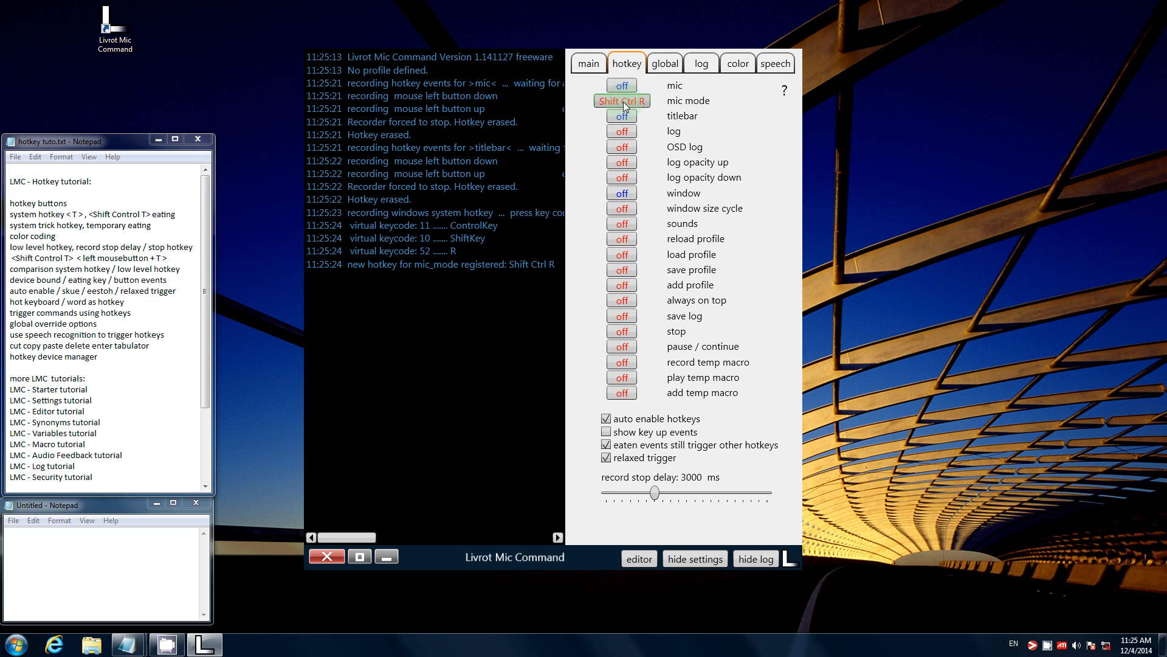
Try the global override with unregister and repeat keys and a 1230 ms send out delay, and switch both options off again.
click(669, 64)
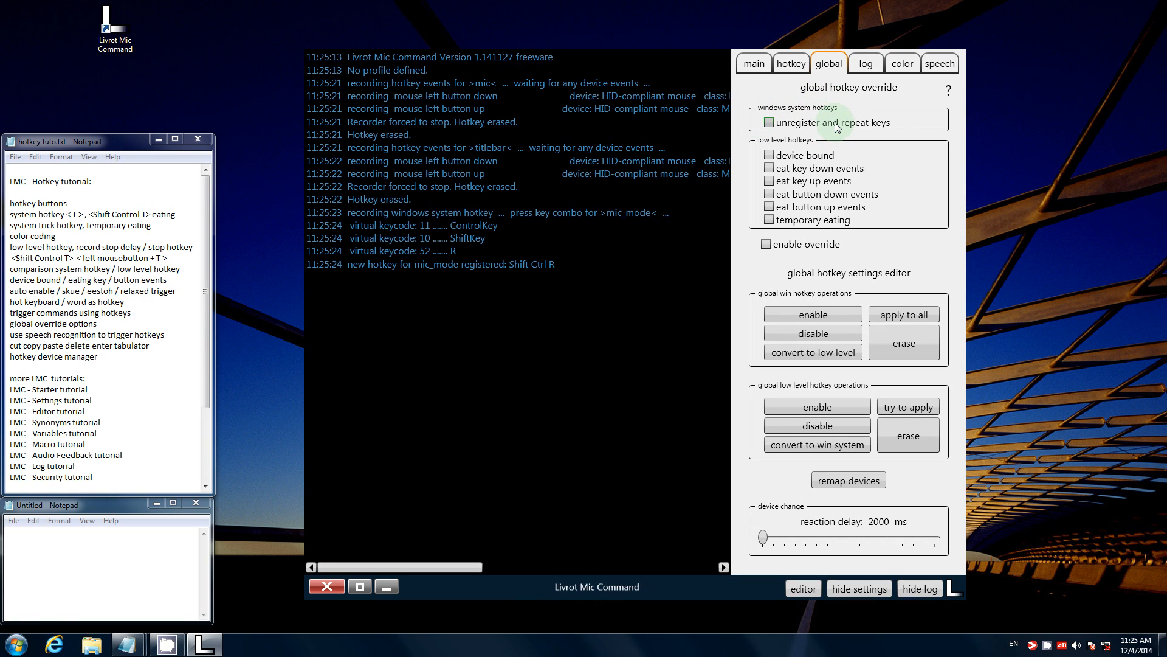
mouse_move(836, 128)
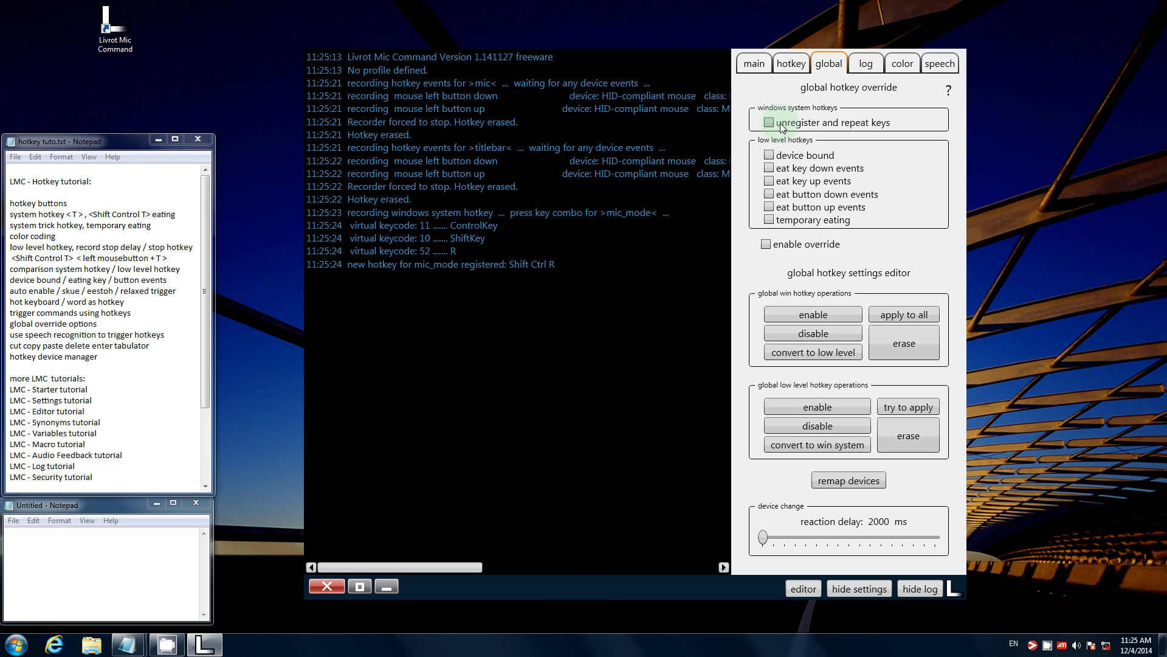
click(876, 124)
click(769, 123)
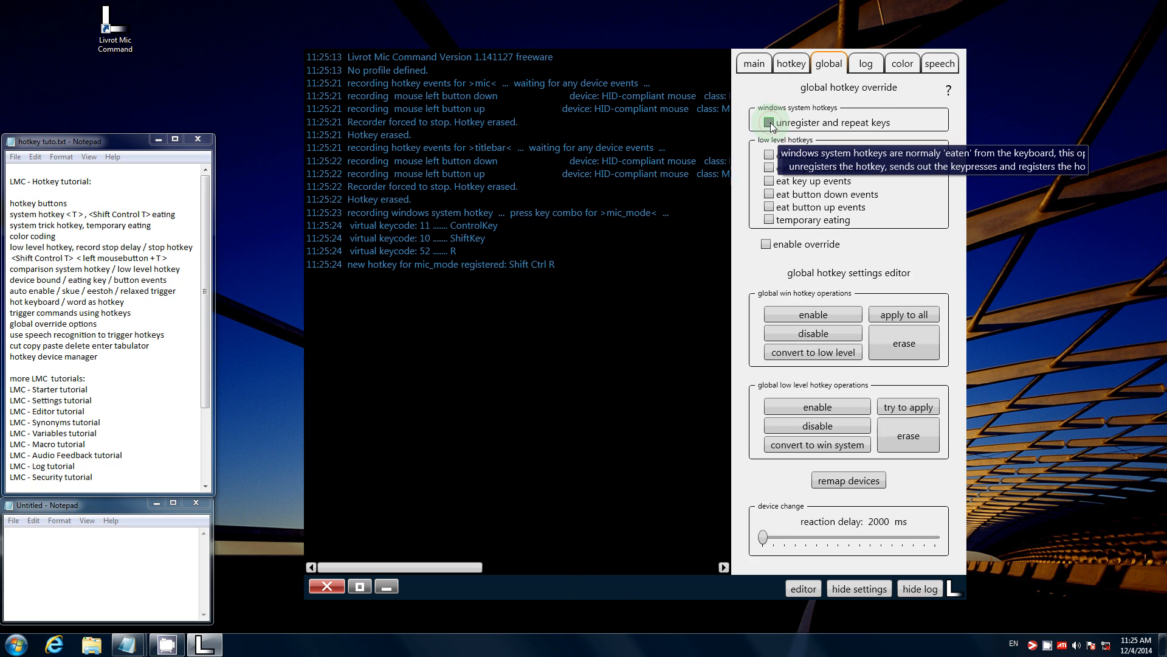
click(769, 123)
drag(877, 278, 848, 285)
click(766, 309)
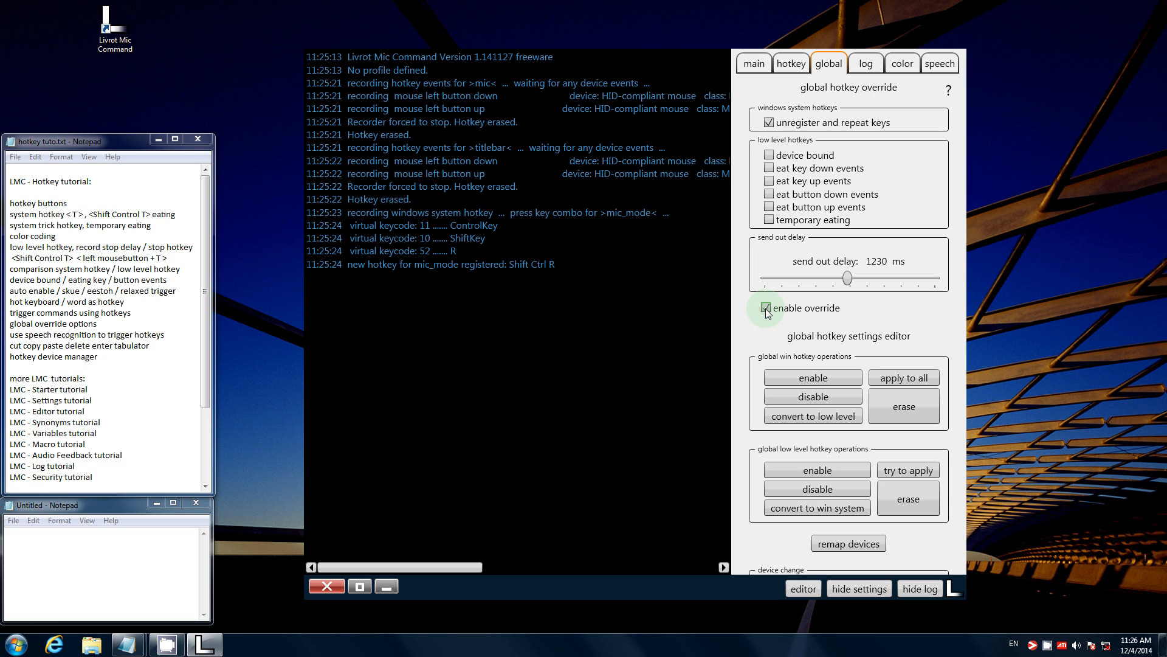
click(766, 308)
click(769, 122)
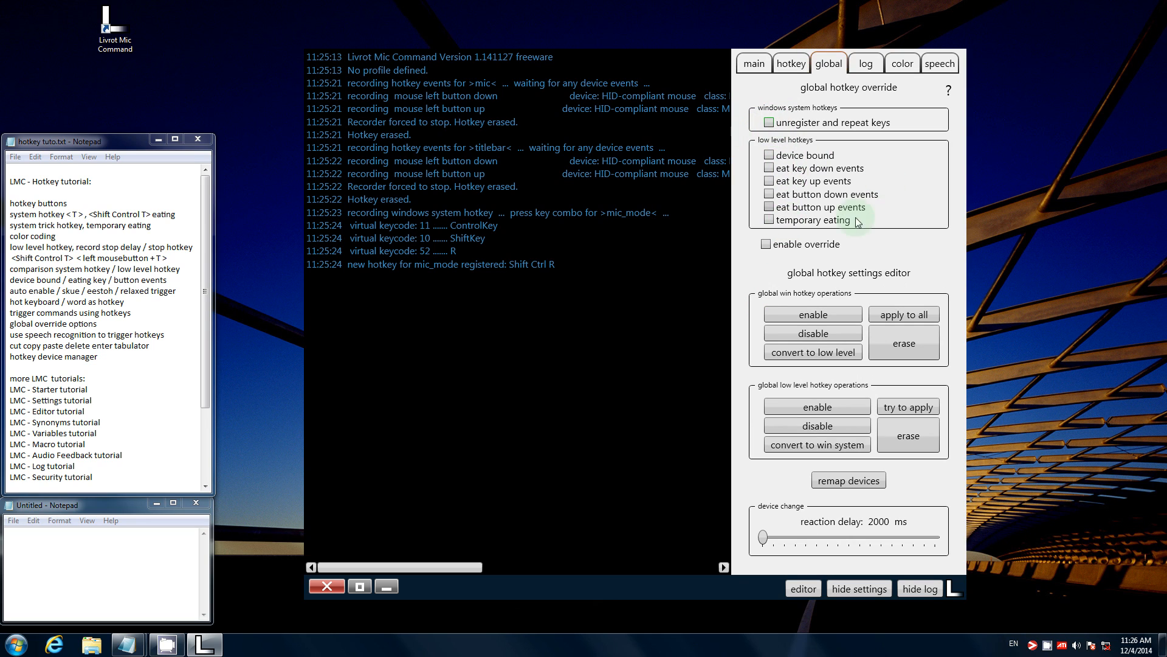
Examine the enable, disable and convert operations for global win hotkeys and low level hotkeys.
click(872, 323)
click(814, 334)
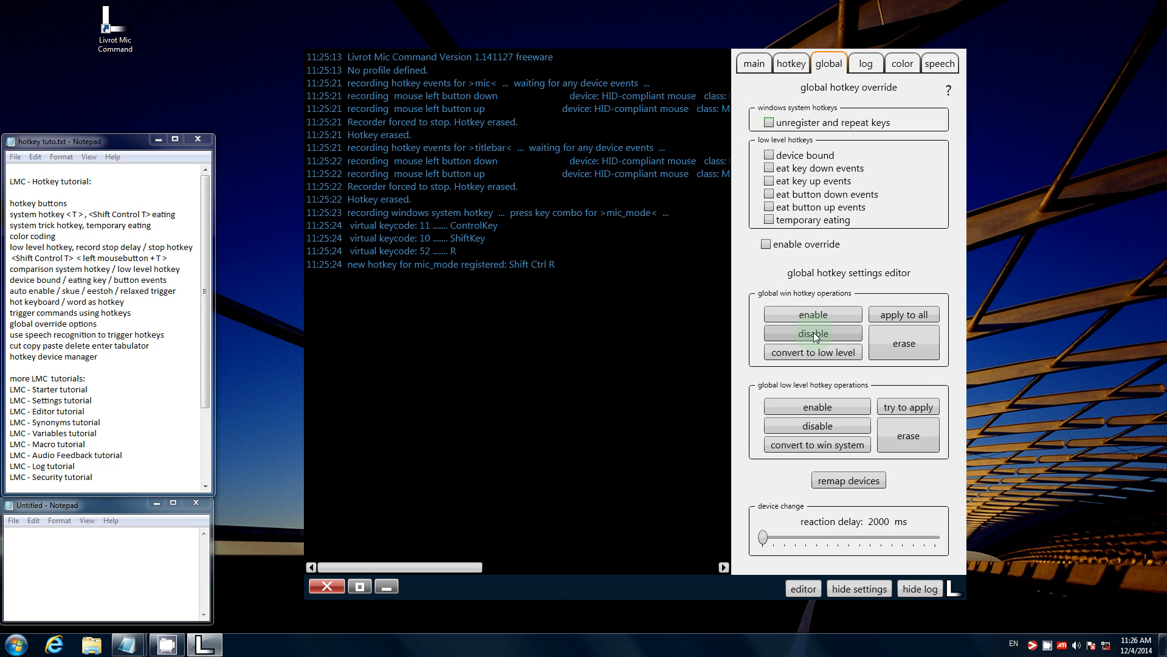
click(819, 428)
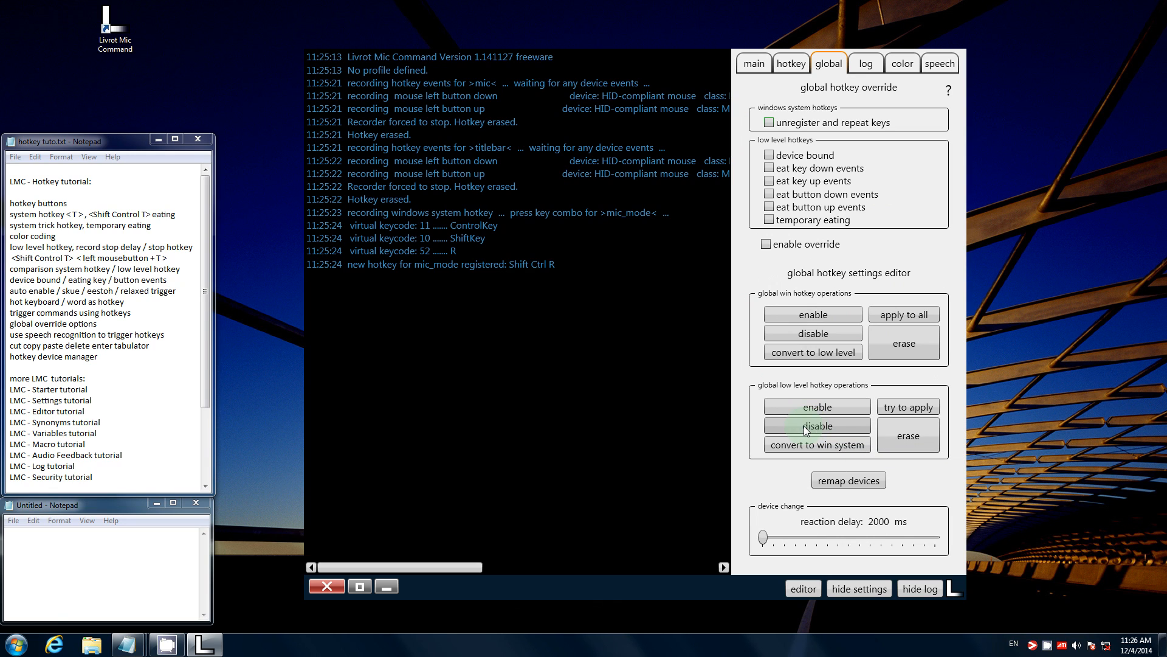
drag(95, 477, 44, 474)
key(Delete)
scroll(101, 380, up, 3)
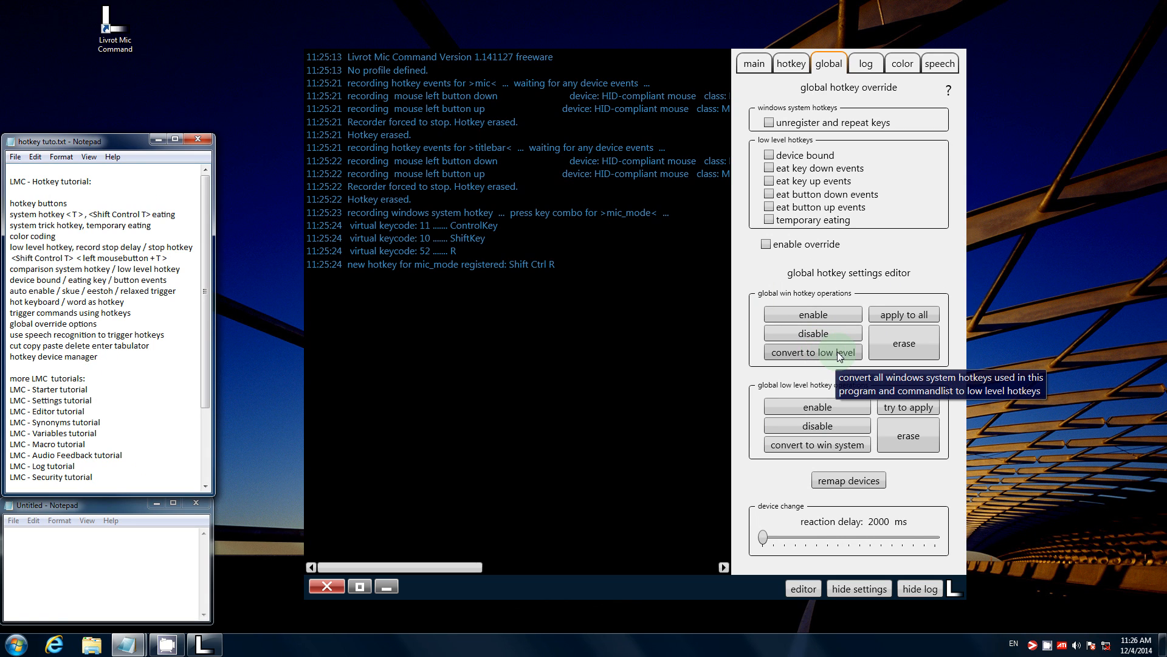
click(823, 425)
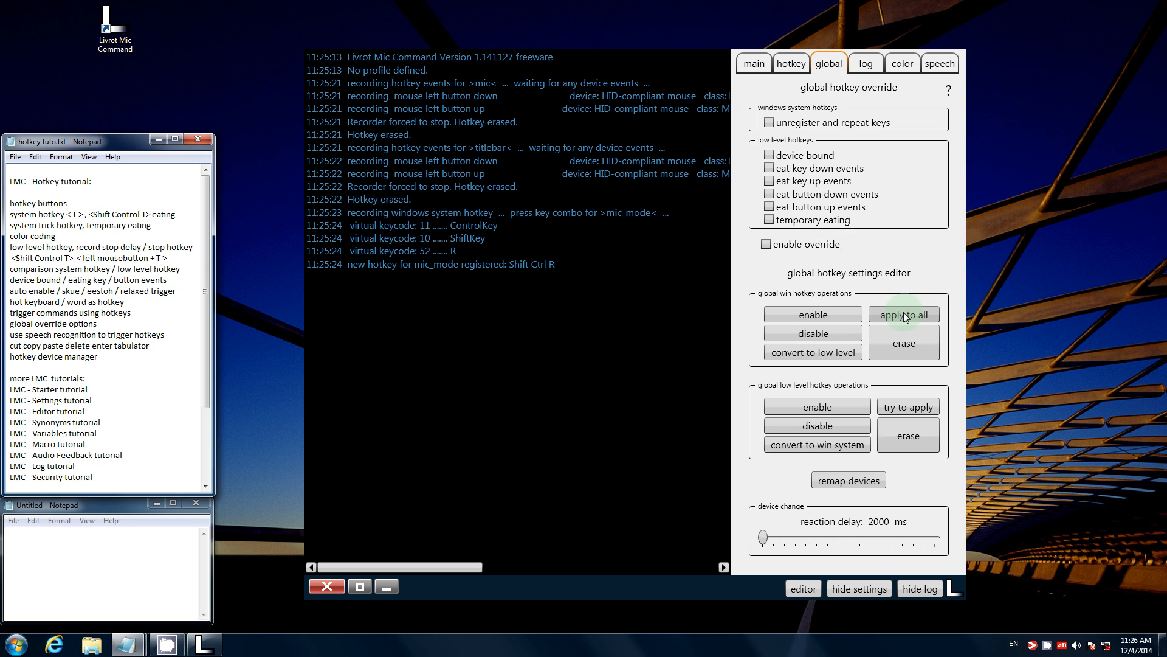
Turn on unregister and repeat keys for system hotkeys and set the send out delay to 1060 ms.
click(769, 122)
drag(847, 278, 836, 278)
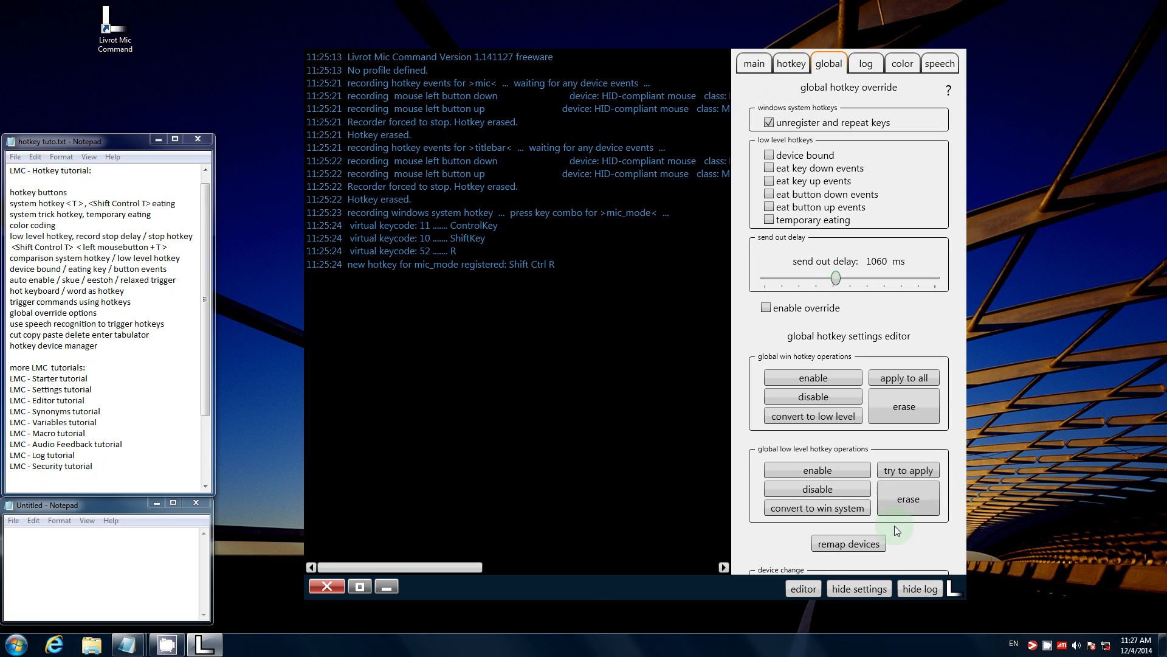
Turn off unregister and repeat keys for system hotkeys and check the hotkey list.
click(769, 122)
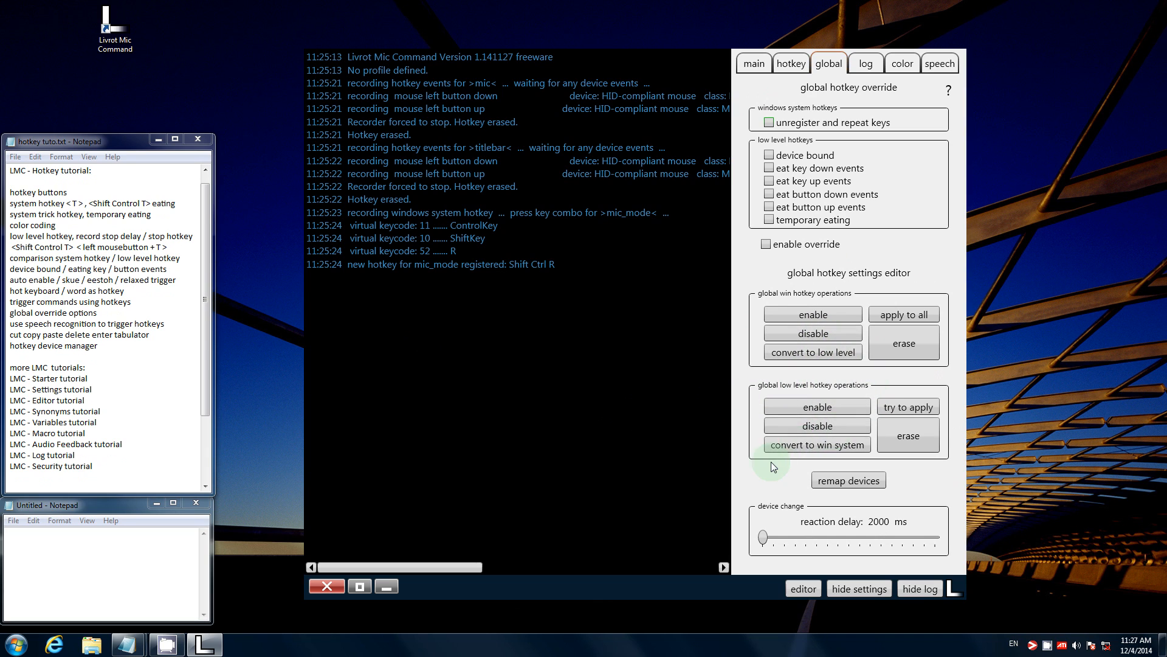
click(793, 65)
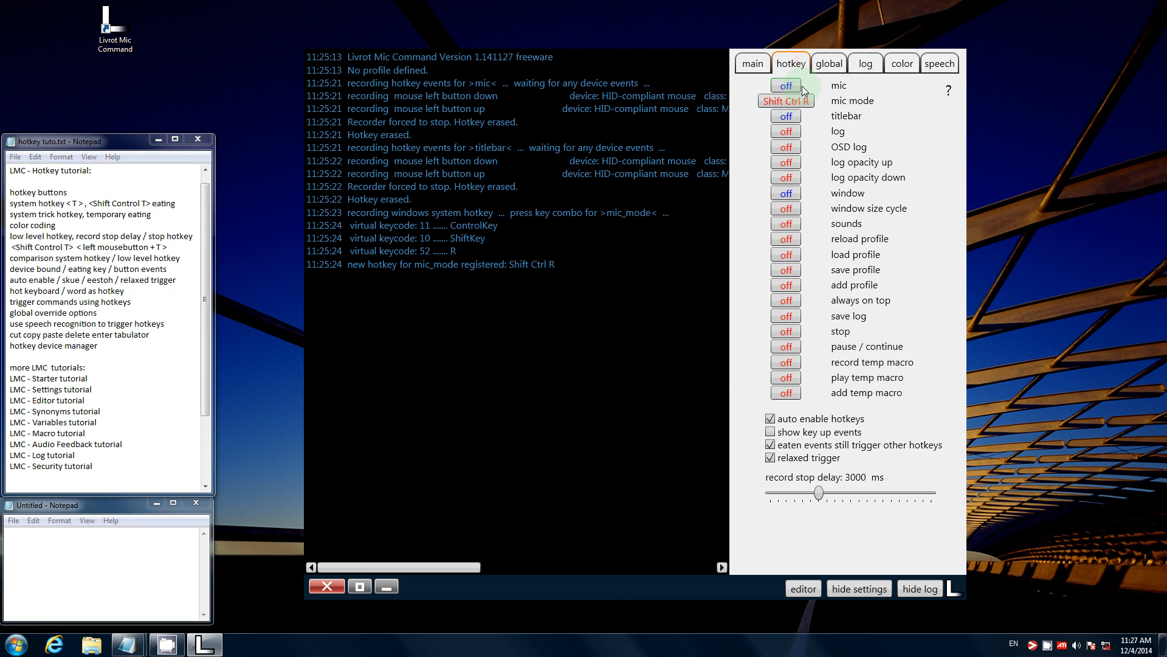
Convert all windows system hotkeys to low level and check the mic mode hotkey's settings.
click(828, 64)
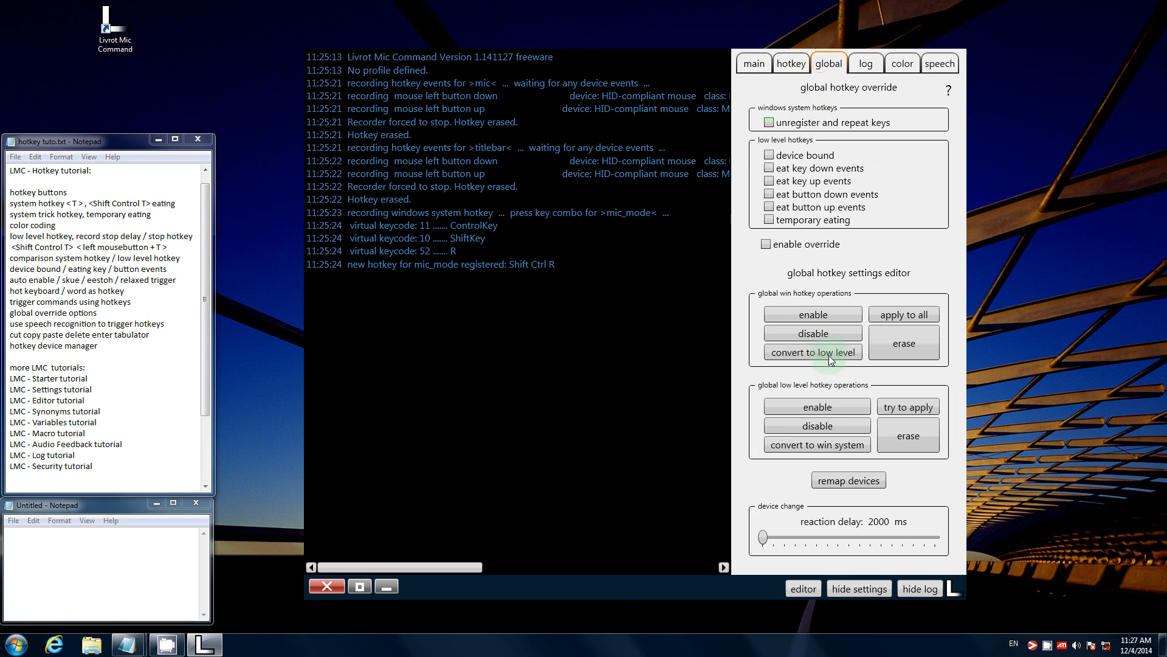
click(791, 63)
click(799, 101)
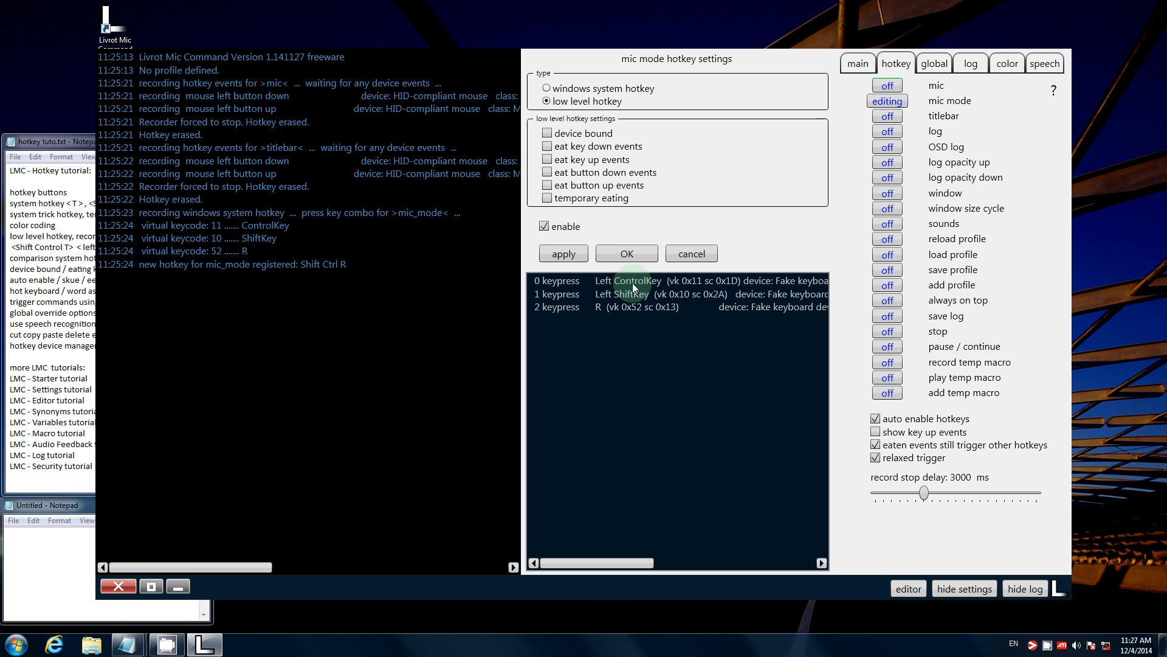
click(635, 252)
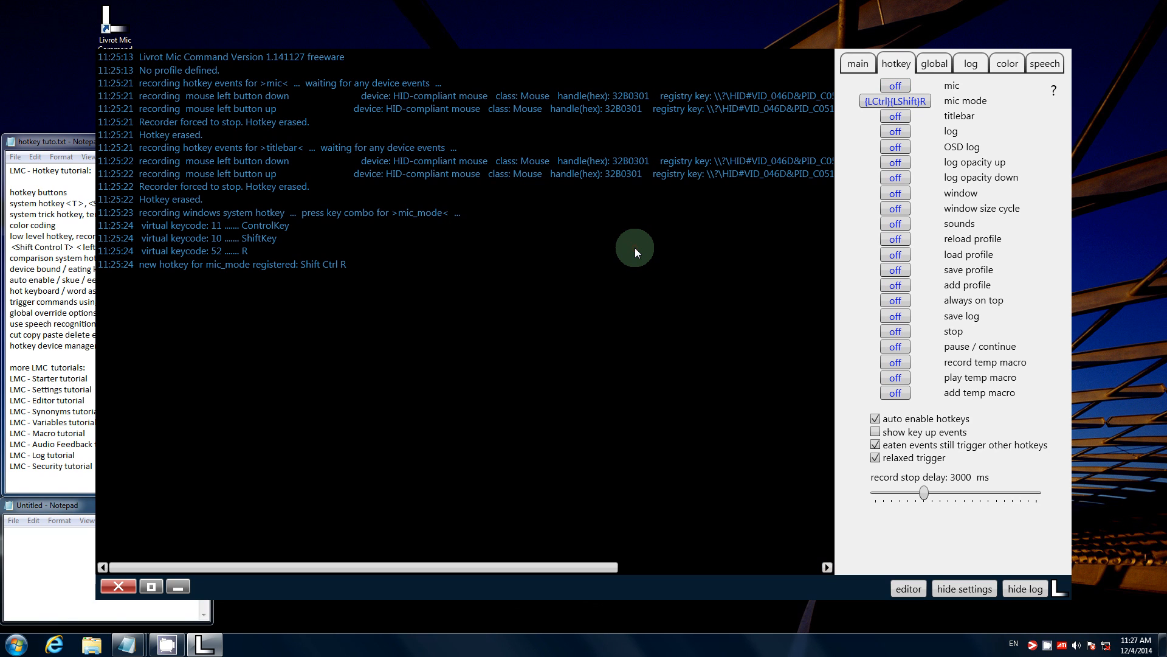
Convert all low level hotkeys to windows system hotkeys and check the hotkey list.
click(933, 63)
click(917, 439)
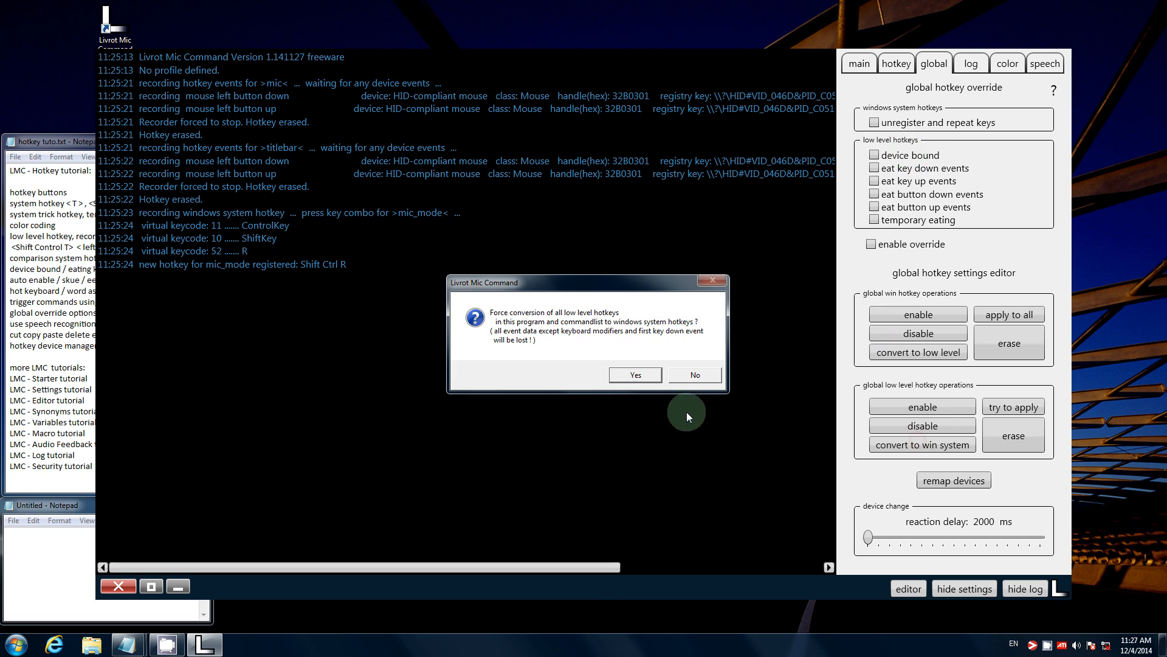
click(632, 375)
click(896, 64)
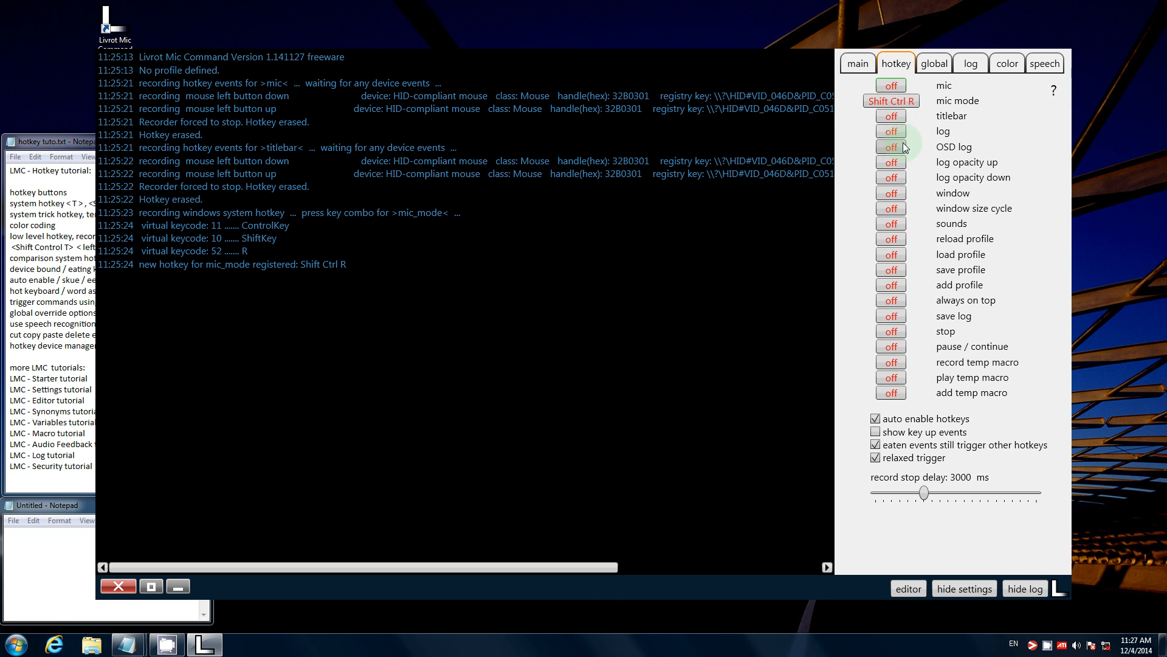
Examine the connected devices in the device manager for hotkey events, and close the manager and the editor.
click(936, 64)
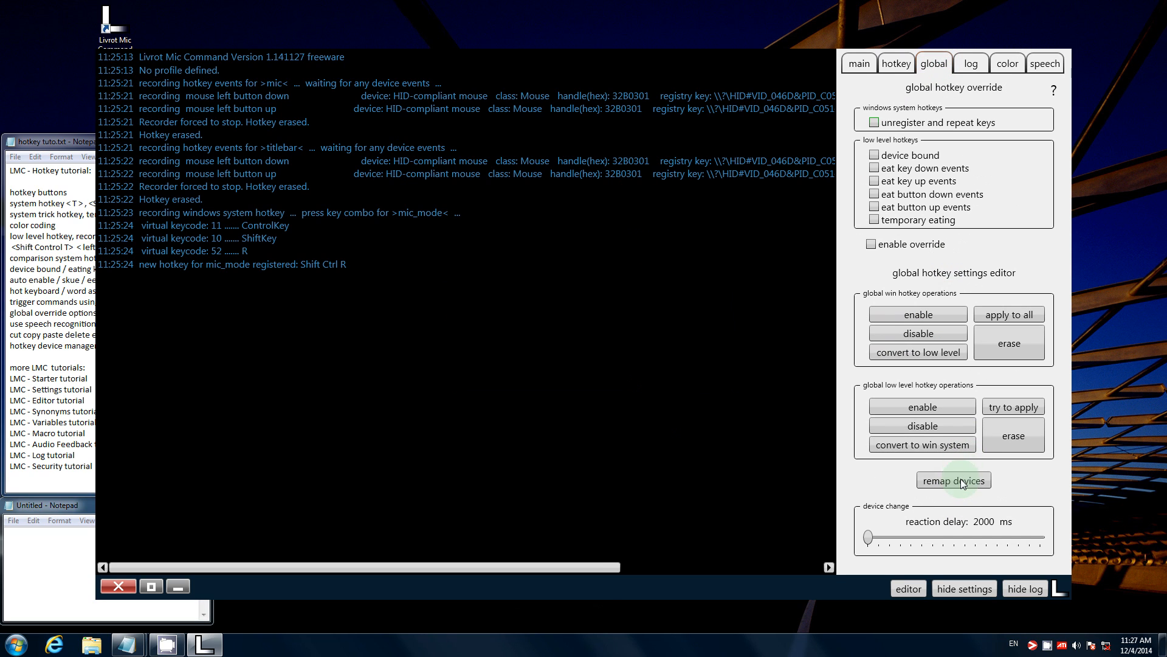
click(960, 480)
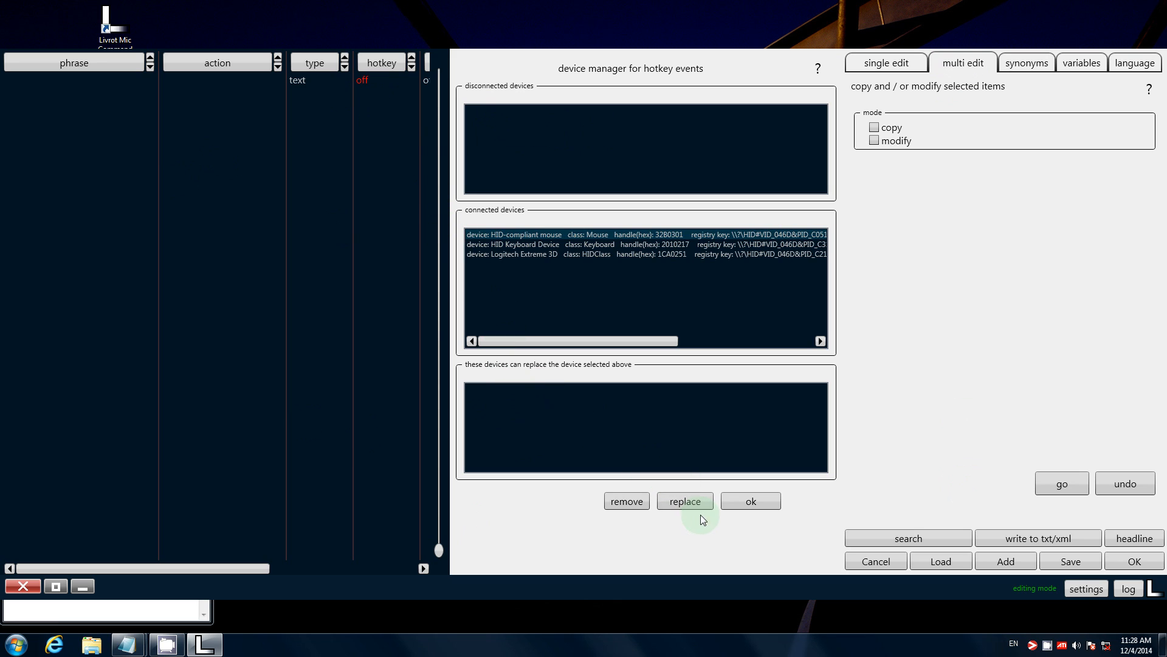
drag(439, 546, 450, 275)
click(755, 501)
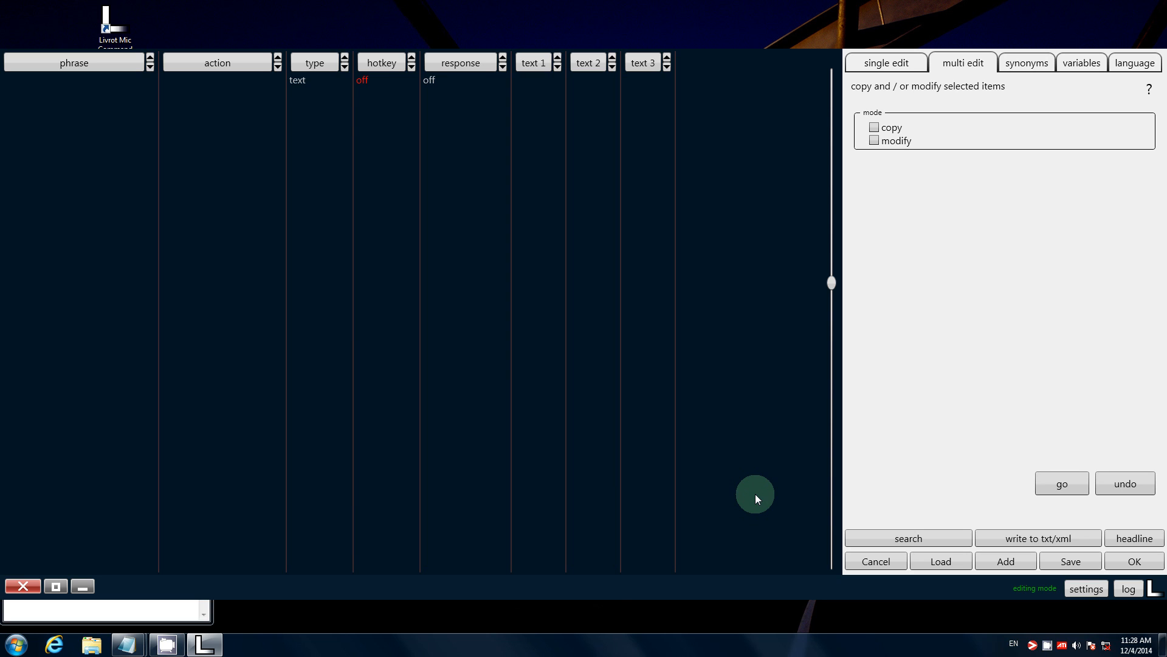
click(1155, 567)
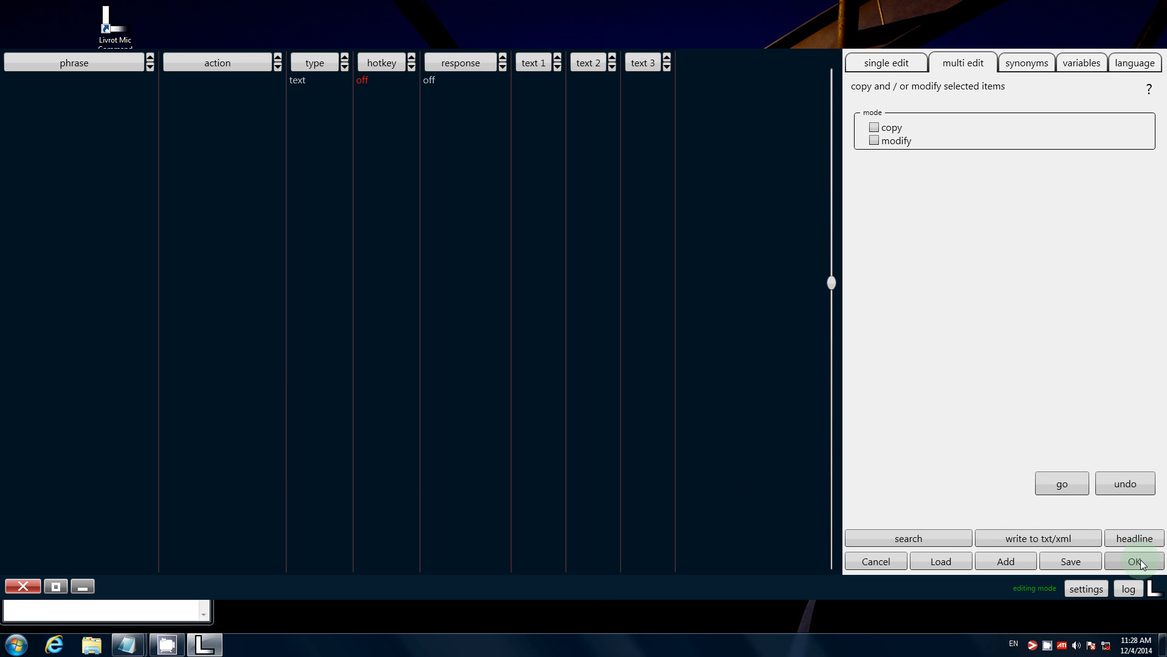
click(1141, 559)
click(470, 291)
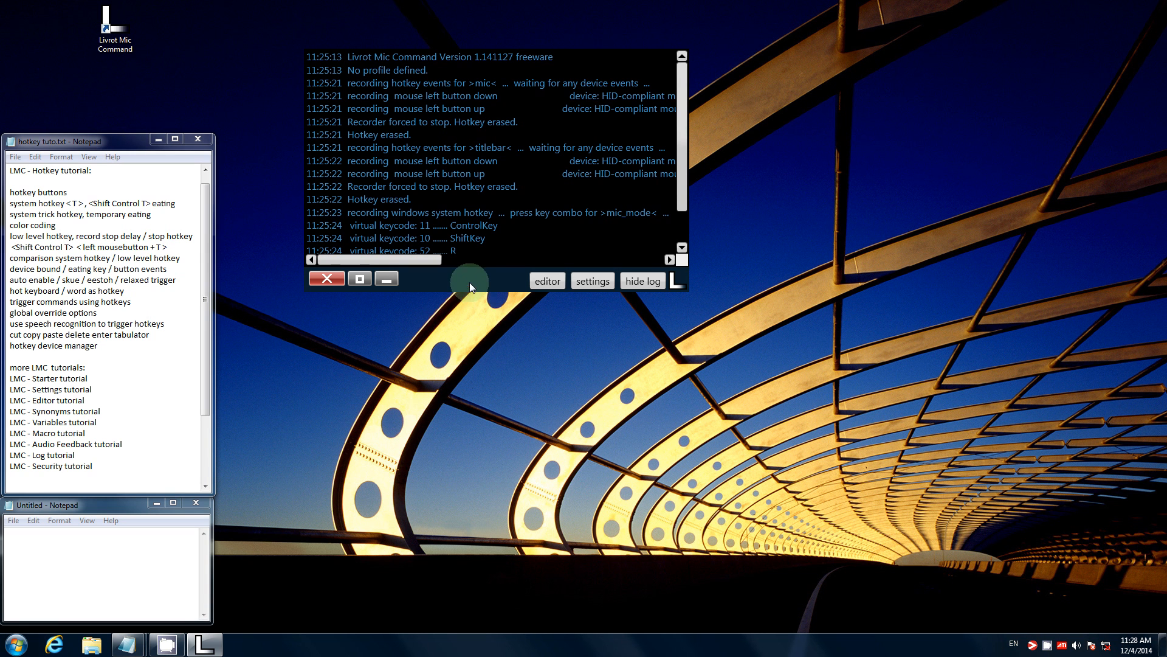
drag(469, 282, 462, 296)
click(87, 395)
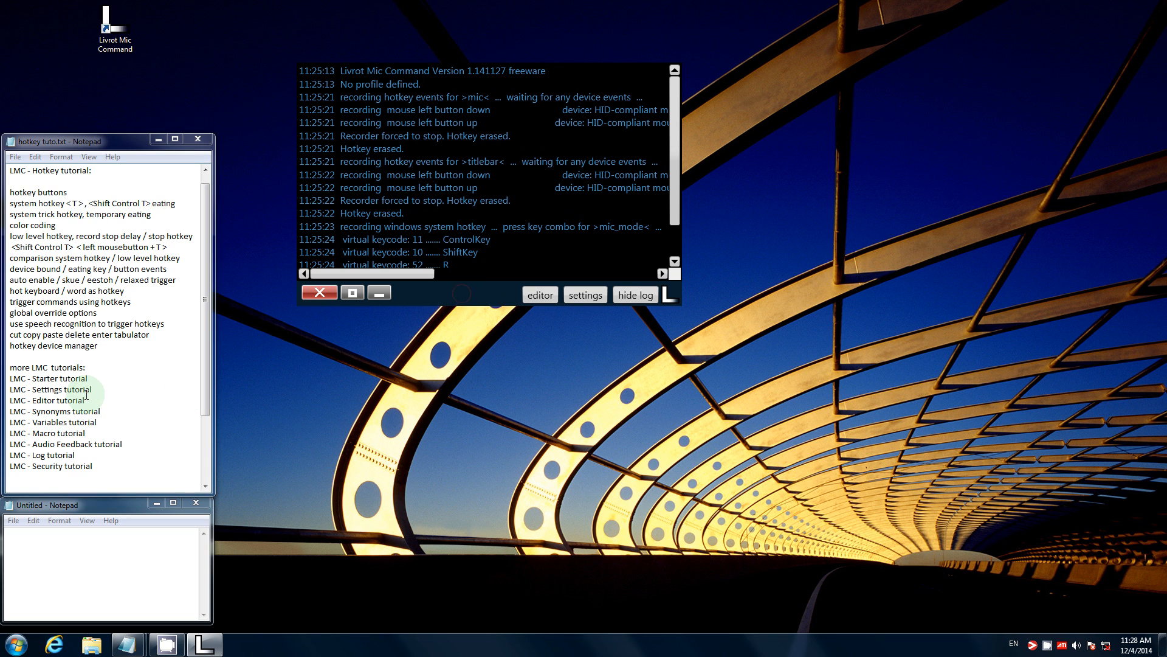
click(599, 326)
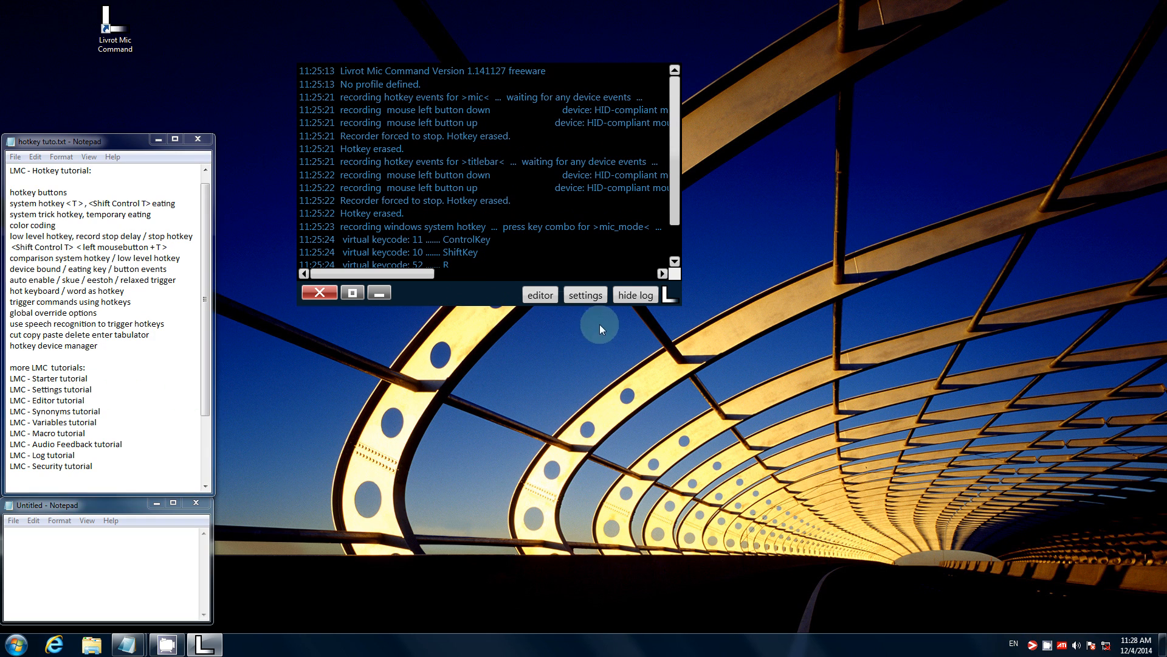
Erase the mic mode hotkey in the hotkey settings.
click(586, 295)
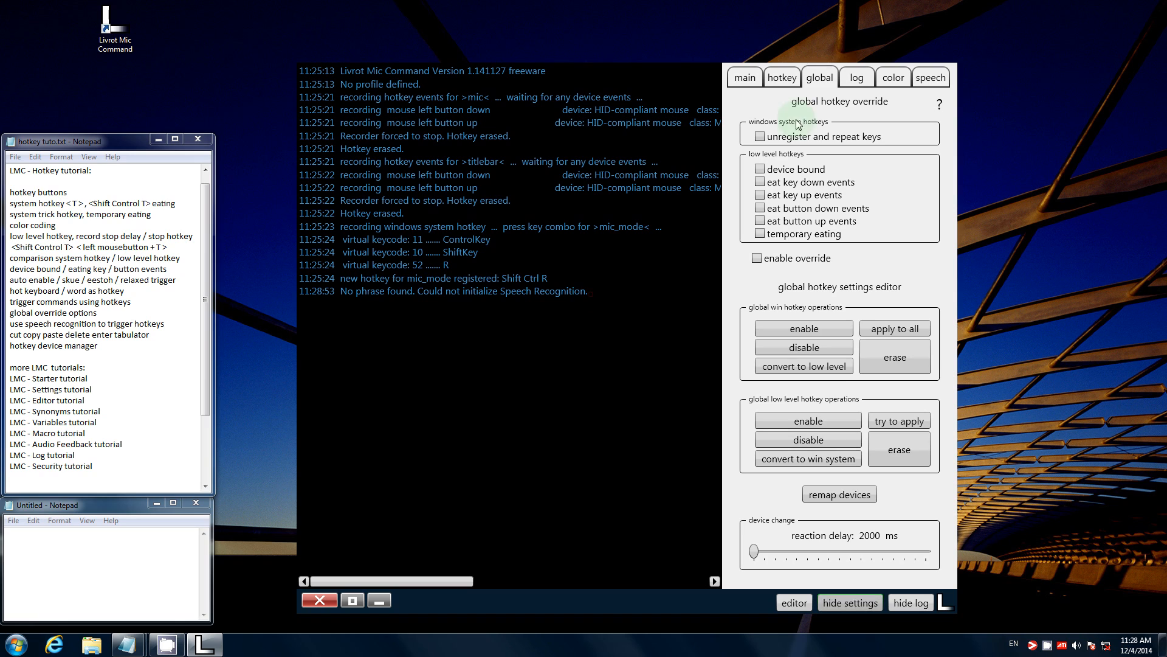
click(783, 77)
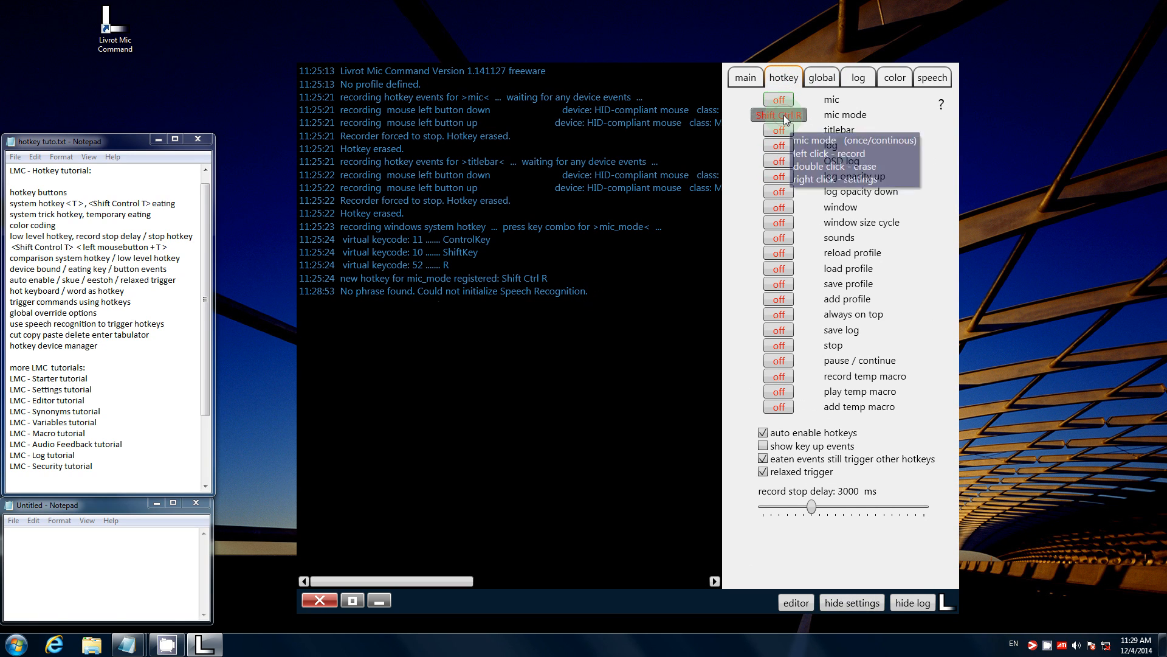
double_click(783, 115)
Change the titlebar hotkey to the low level type and record T for it.
right_click(773, 130)
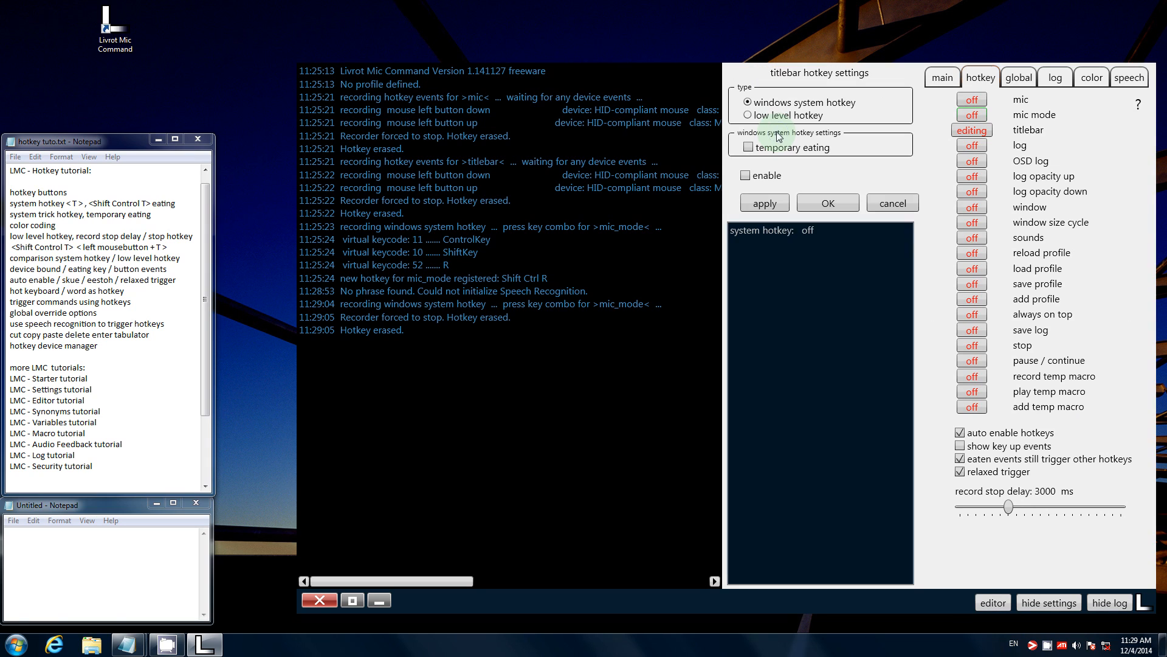
click(748, 114)
click(817, 273)
click(973, 130)
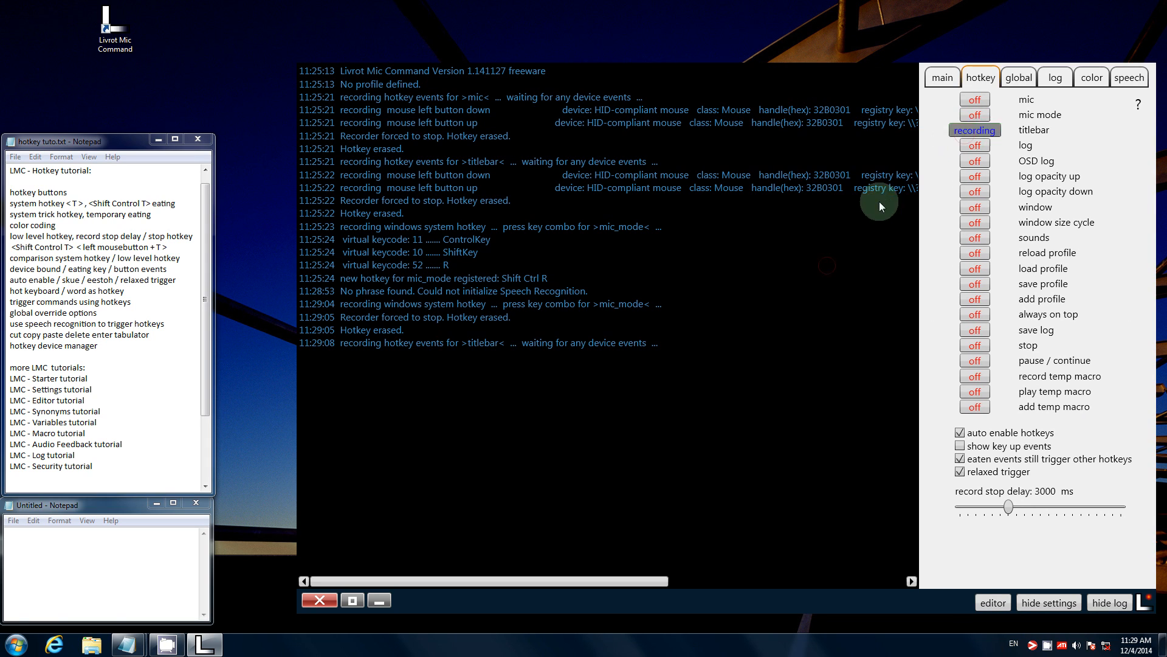
key(t)
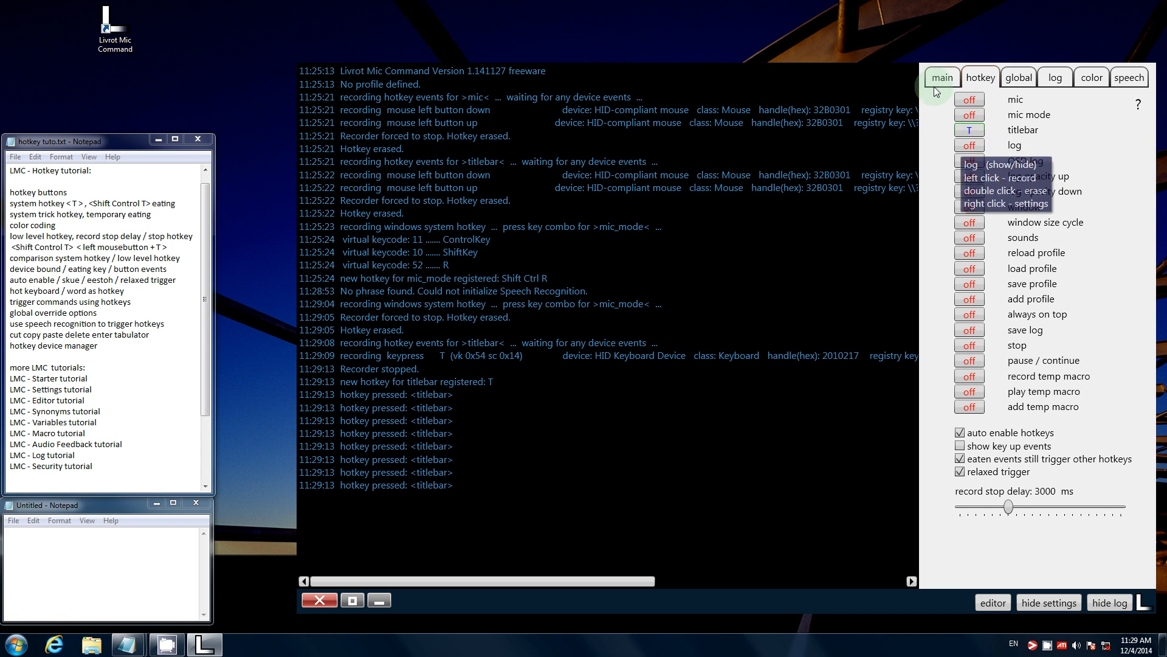
Create a command with the phrase hello and the plain text action t, and confirm it in the editor.
click(991, 603)
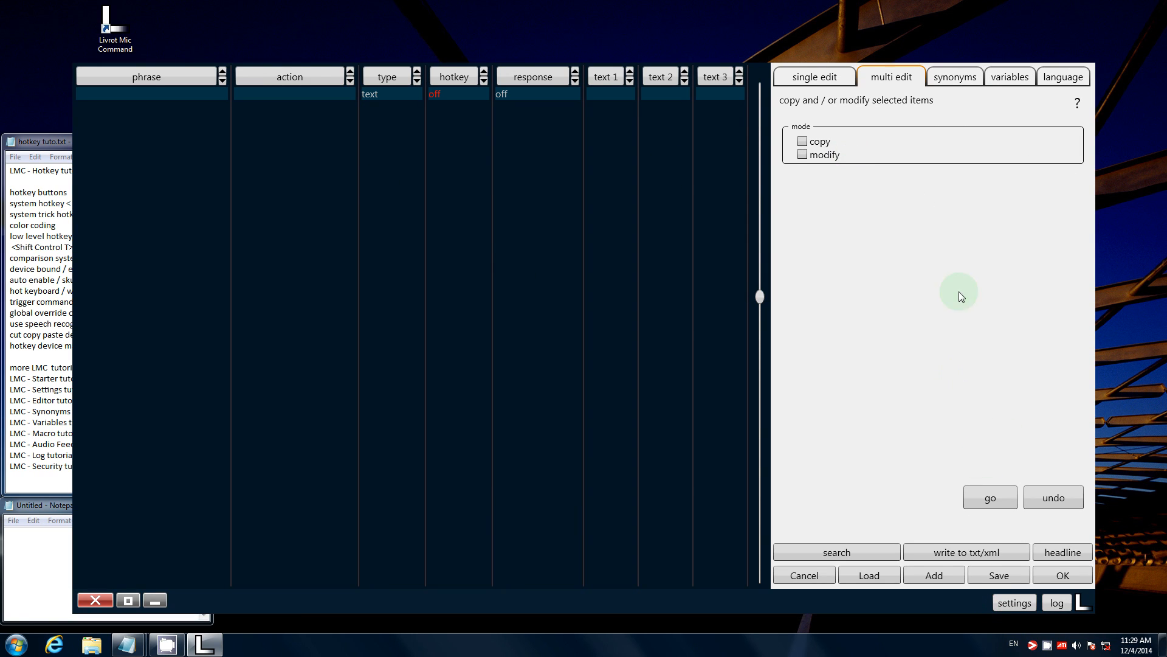
click(814, 77)
click(851, 195)
text(hello)
click(865, 230)
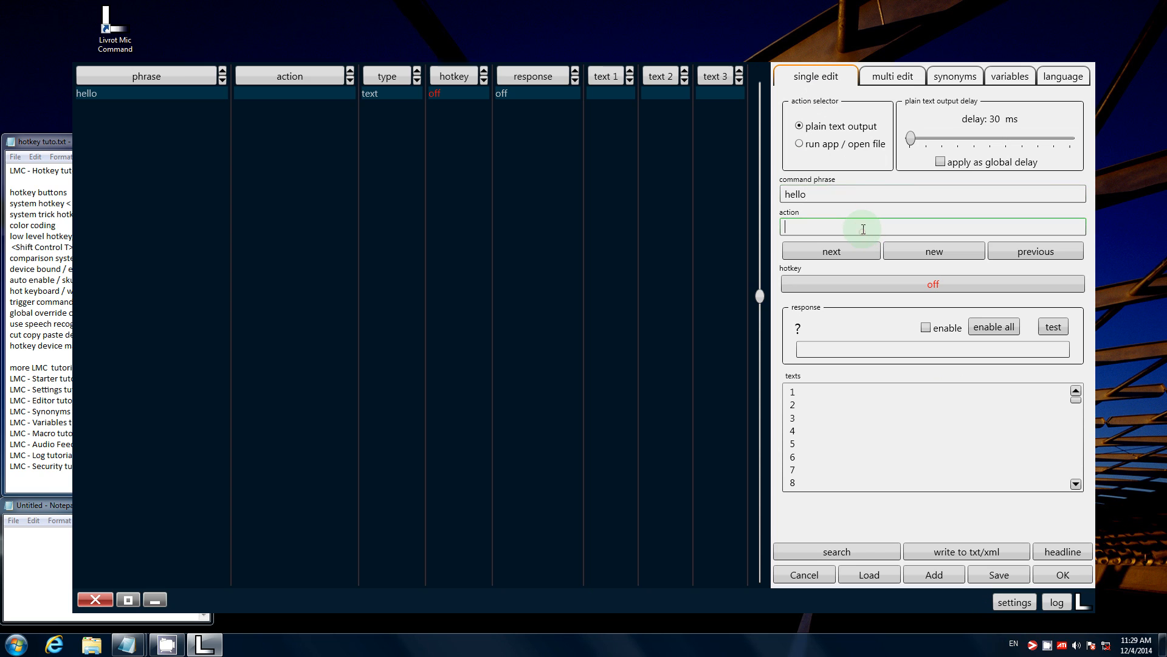
text(t)
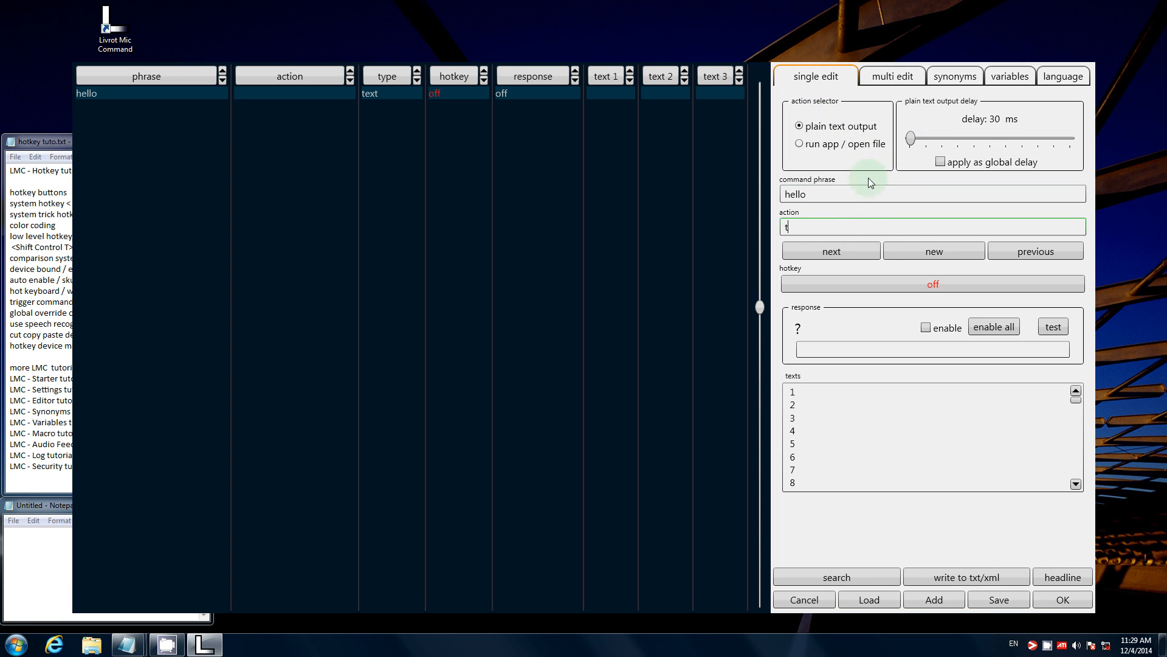
click(930, 288)
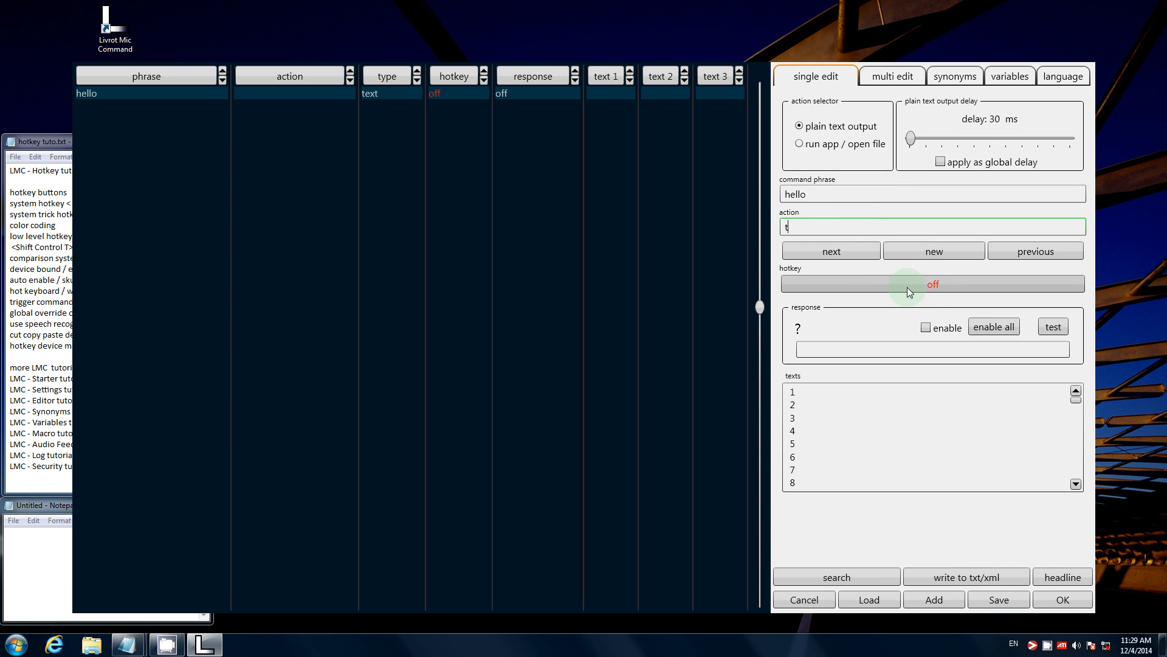
click(1060, 603)
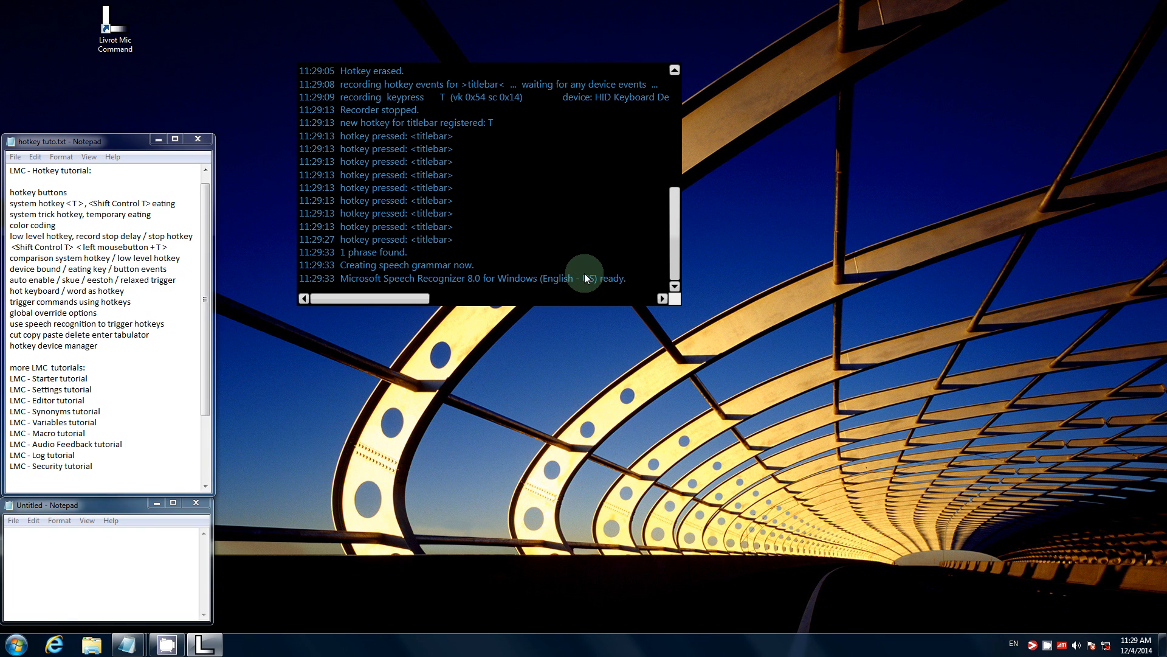
Bring the titlebar back with its T hotkey and record F5 as the system hotkey for mic.
key(t)
click(589, 295)
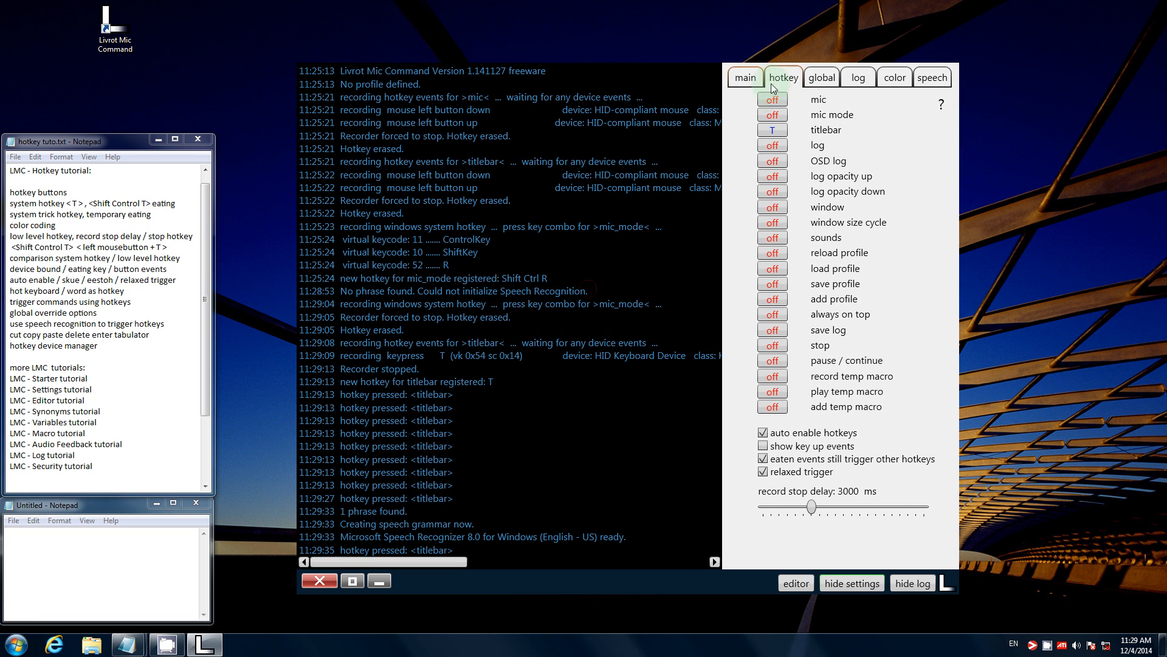
click(772, 99)
key(F5)
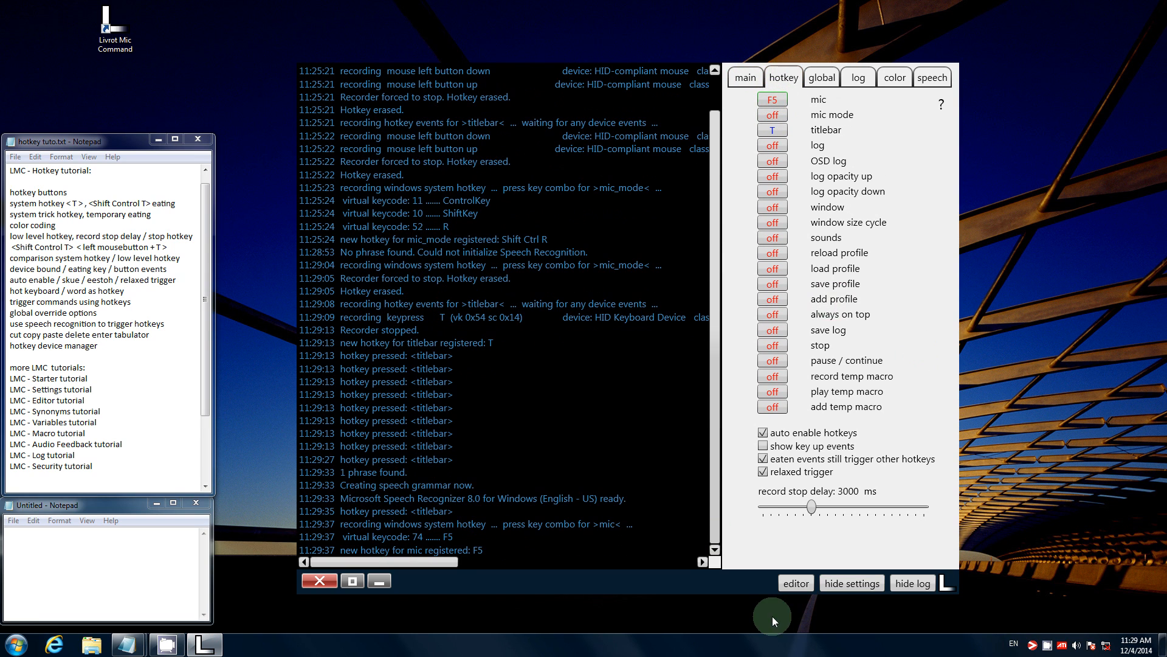
Hide the settings and test the spoken hello command twice by starting listening with the F5 hotkey.
click(850, 584)
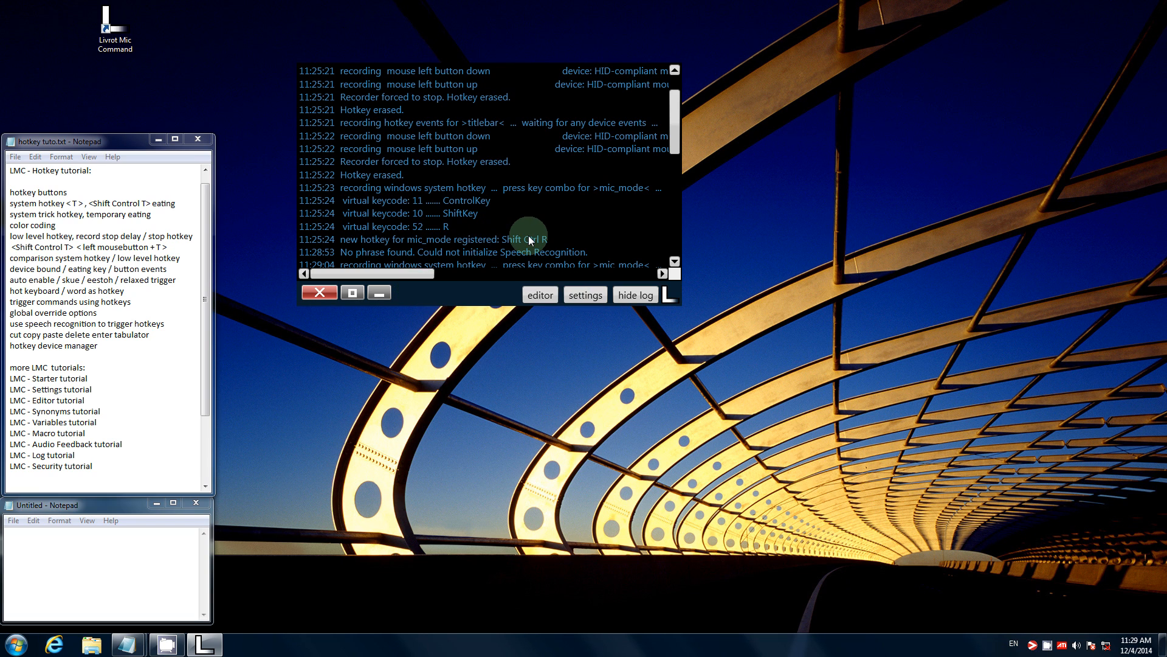
key(F5)
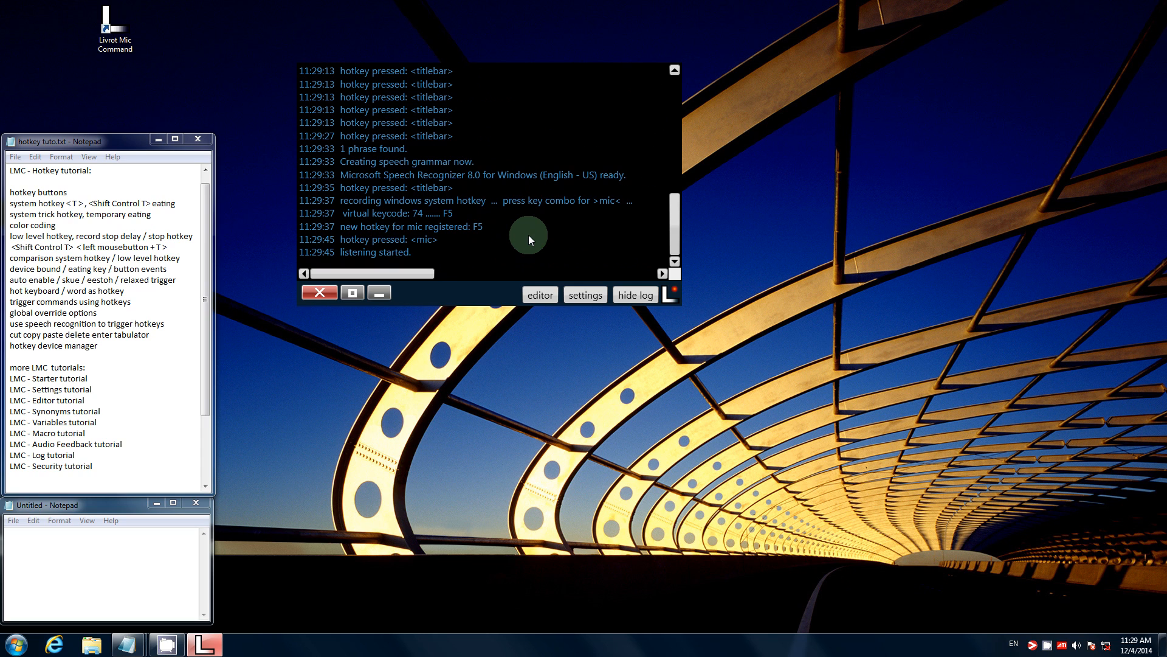
key(F5)
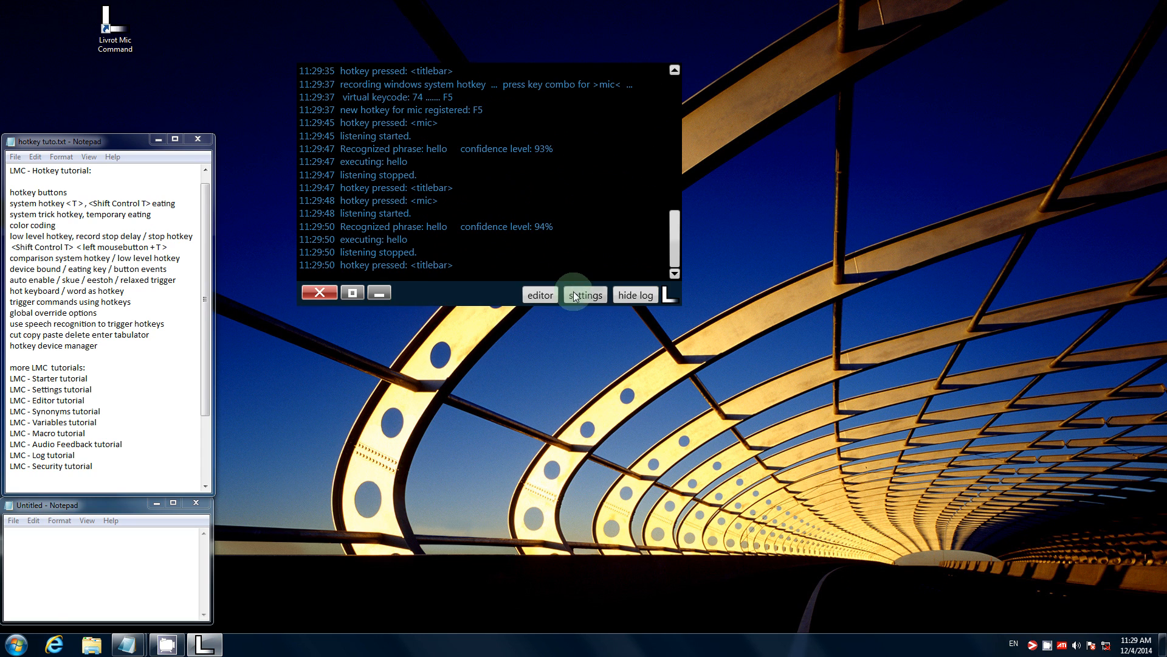
Review the hello command in the editor and record T again as the titlebar hotkey.
click(575, 295)
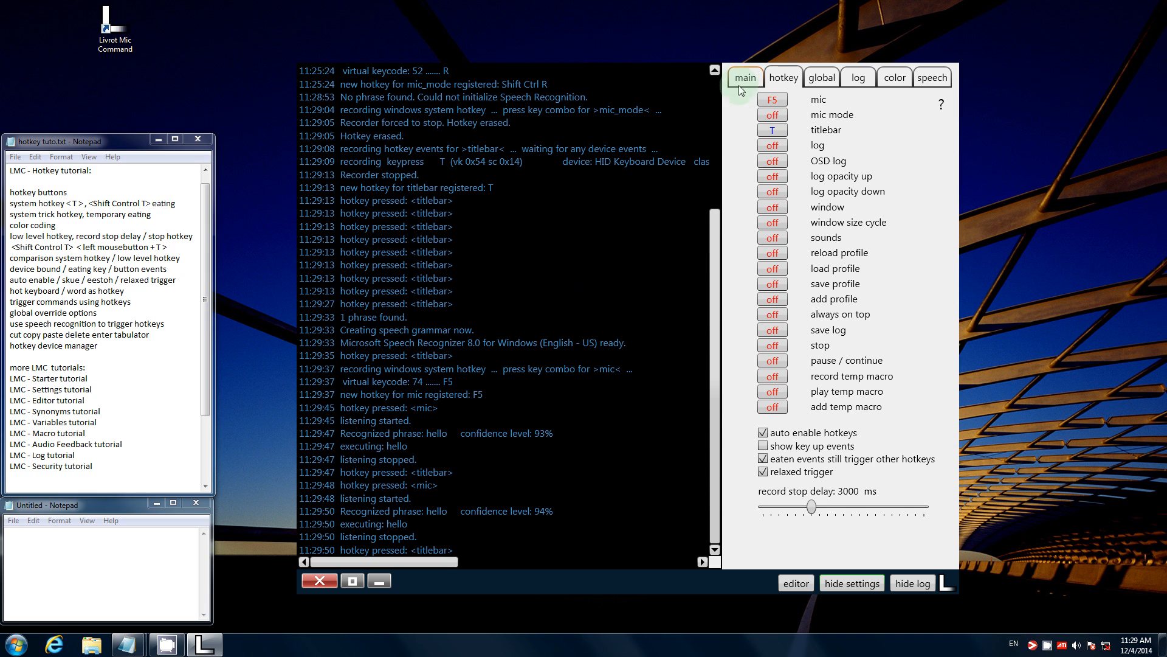
click(788, 582)
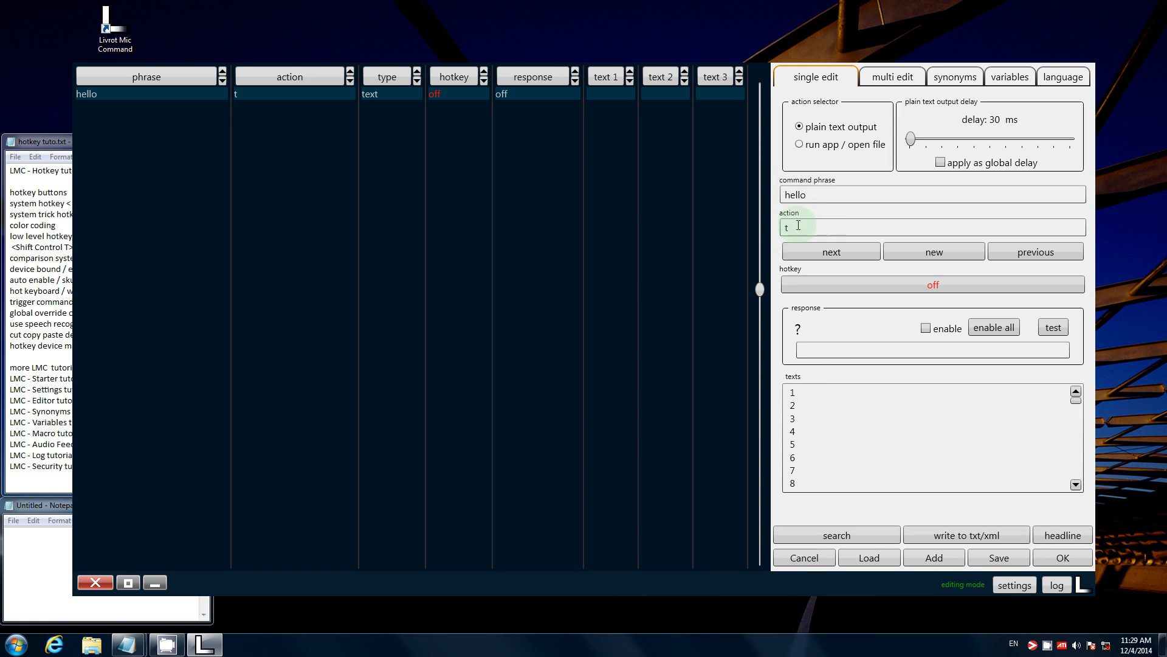
click(998, 584)
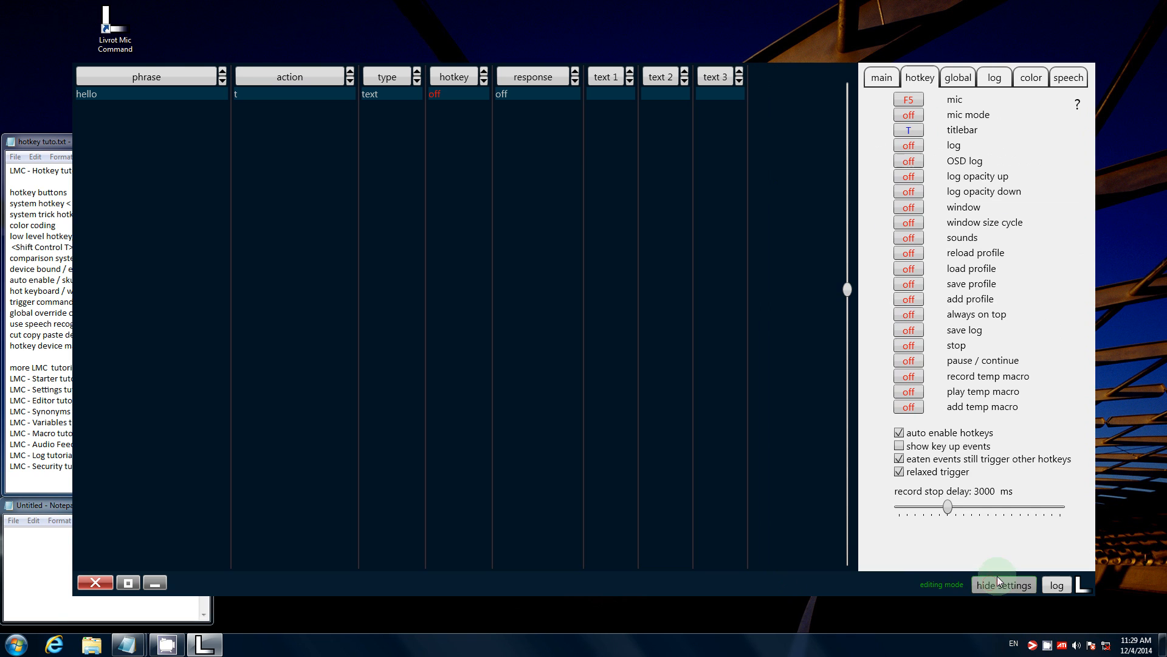
click(910, 131)
key(t)
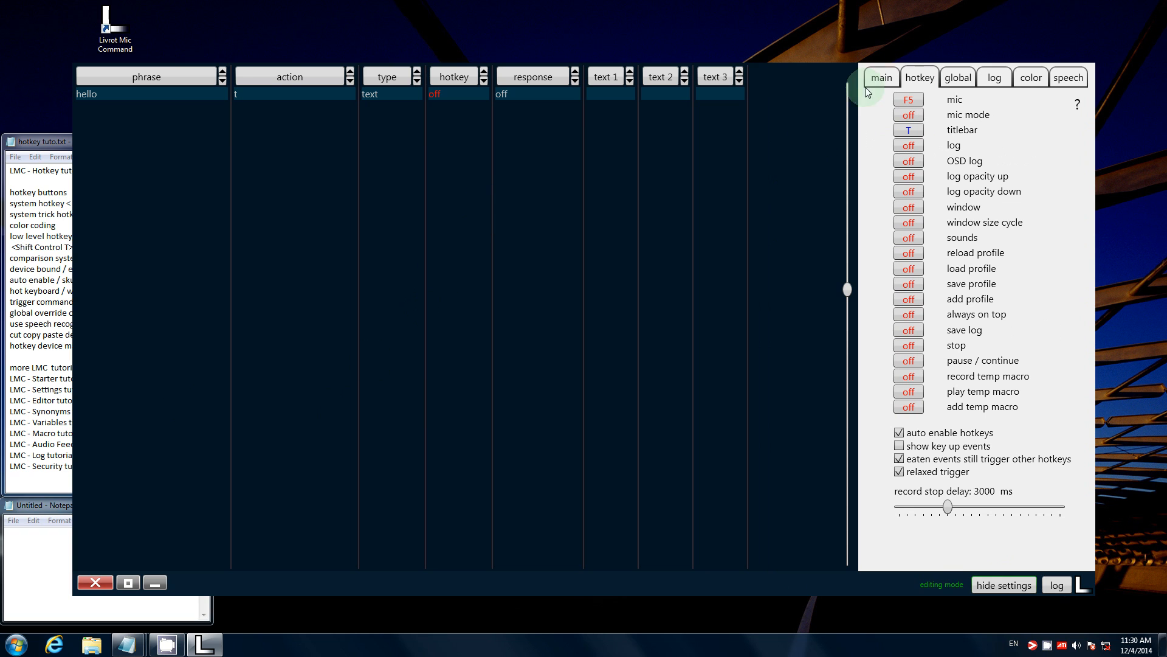
Record Shift Ctrl V as the hotkey of the hello command.
click(1004, 585)
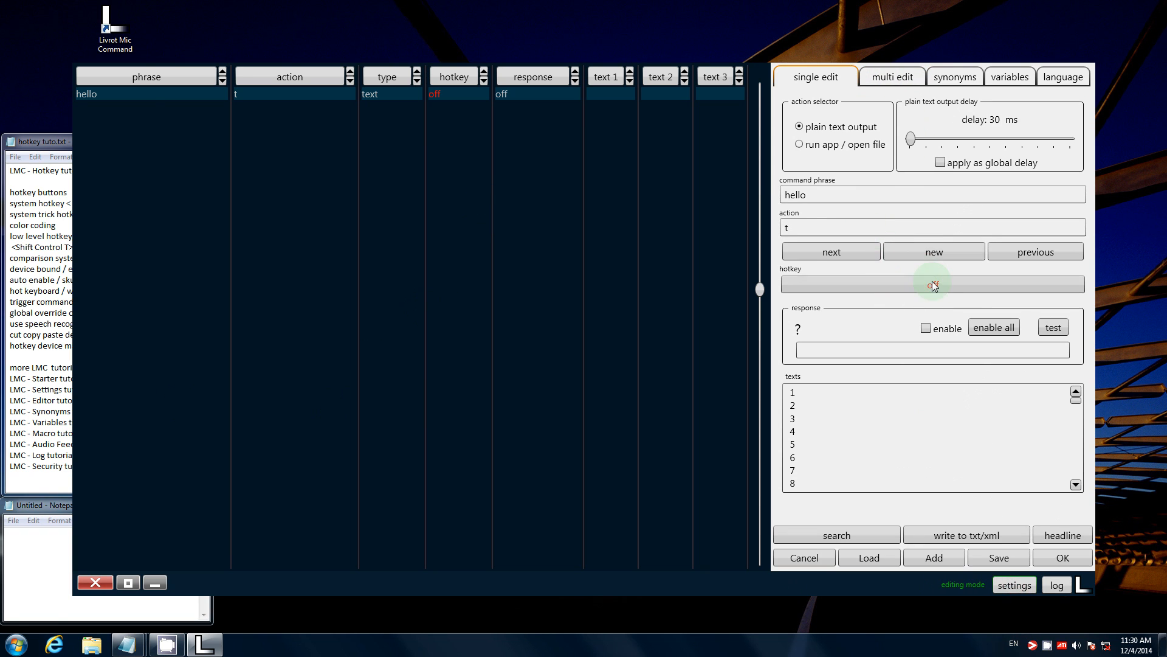
click(934, 284)
key(ctrl+shift+v)
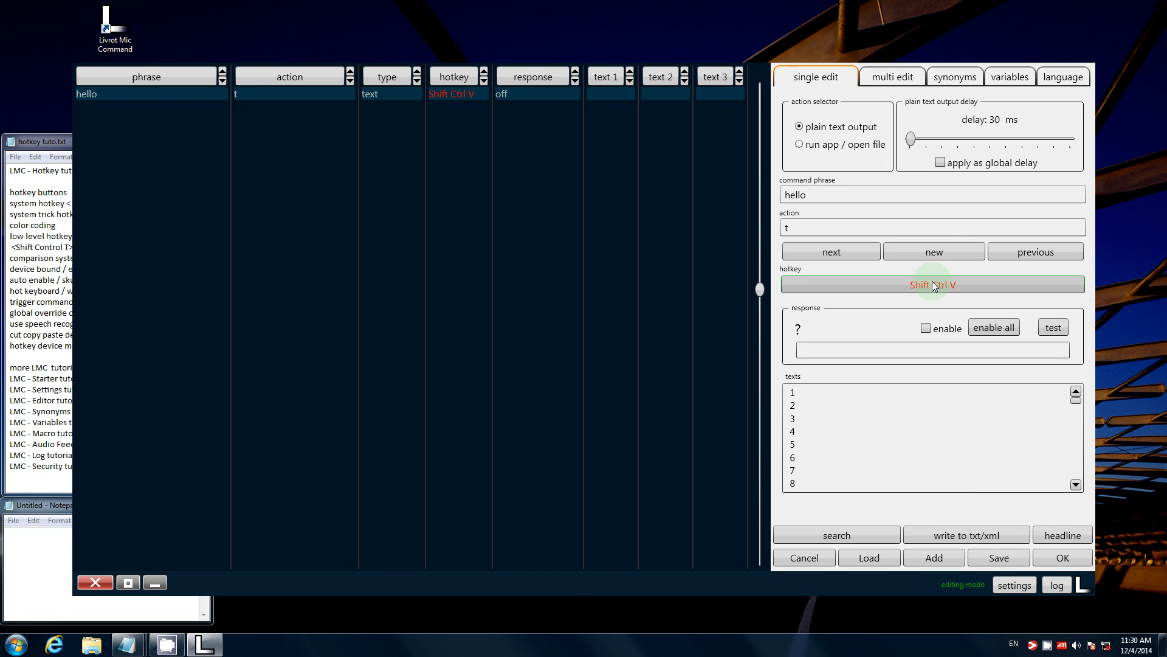
Record Ctrl V as the hotkey of the hello command and change that hotkey's settings.
click(932, 281)
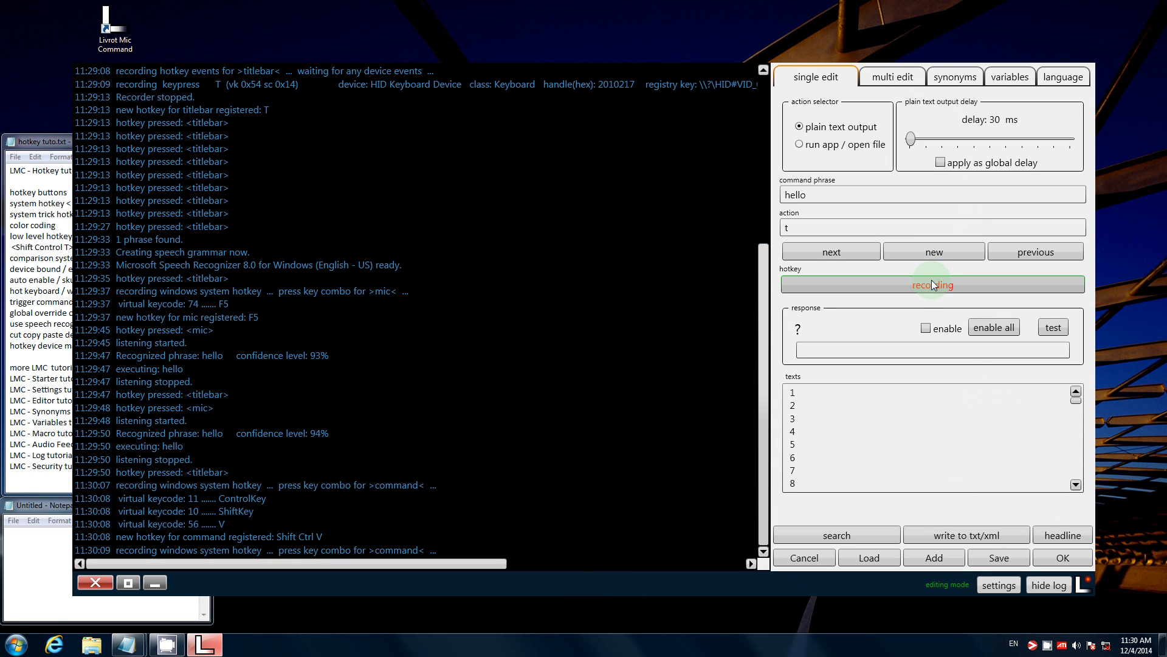
key(ctrl+v)
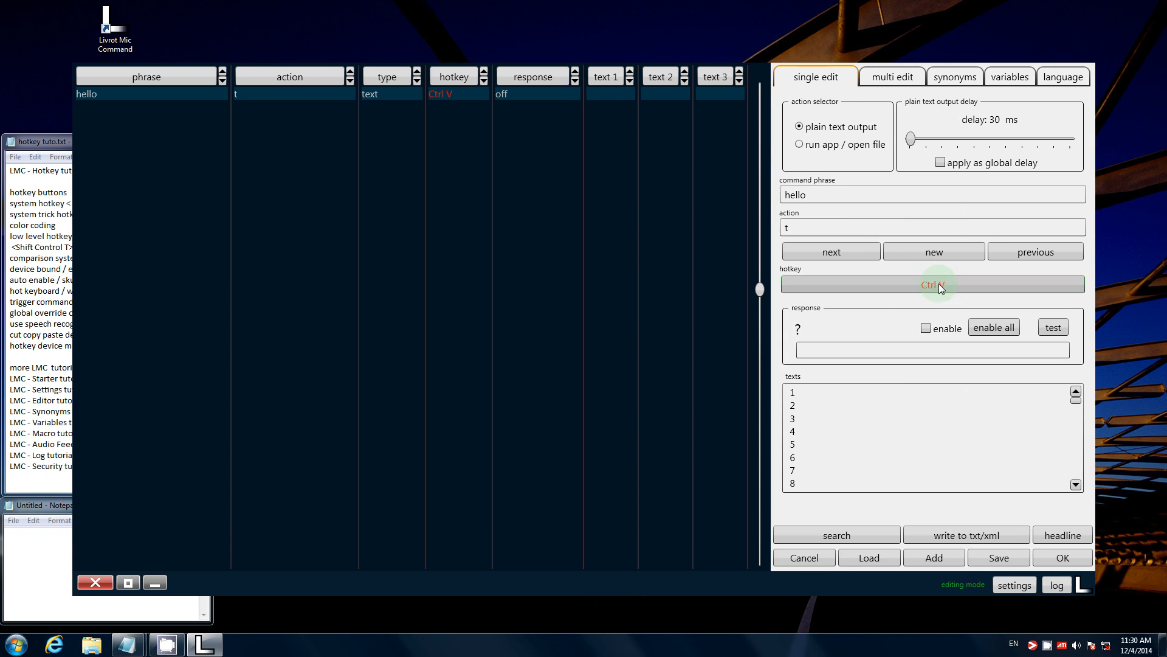
right_click(943, 283)
click(726, 151)
drag(668, 203, 822, 203)
click(776, 263)
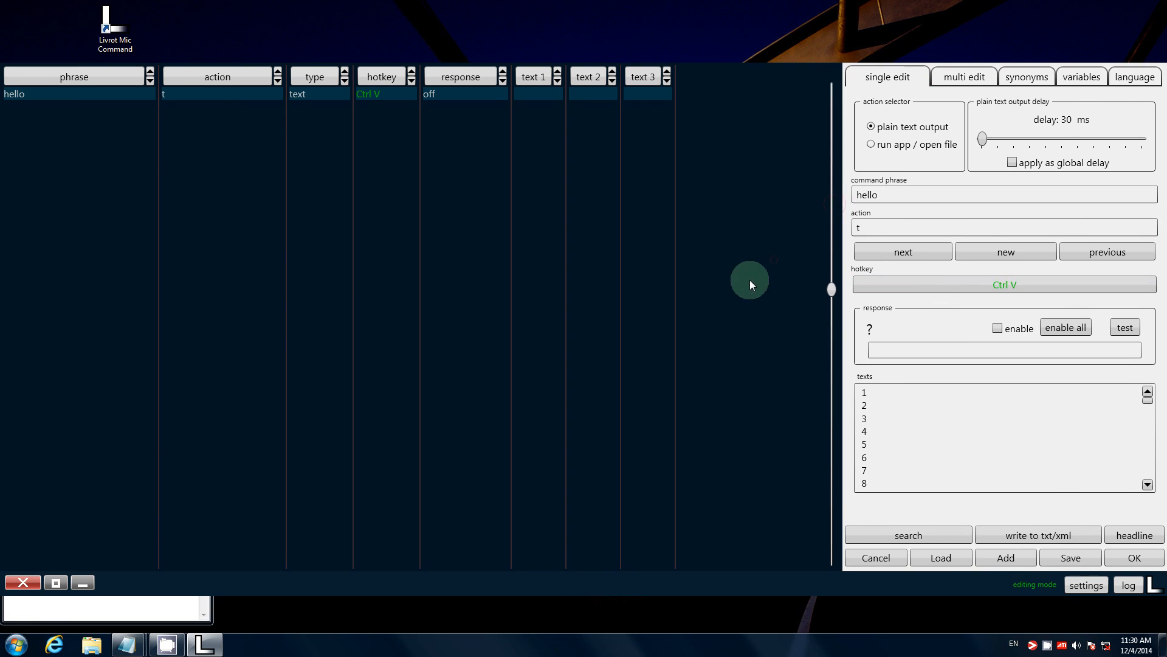
Switch the hello command to run app / open file without choosing a file, and erase its hotkey.
click(877, 146)
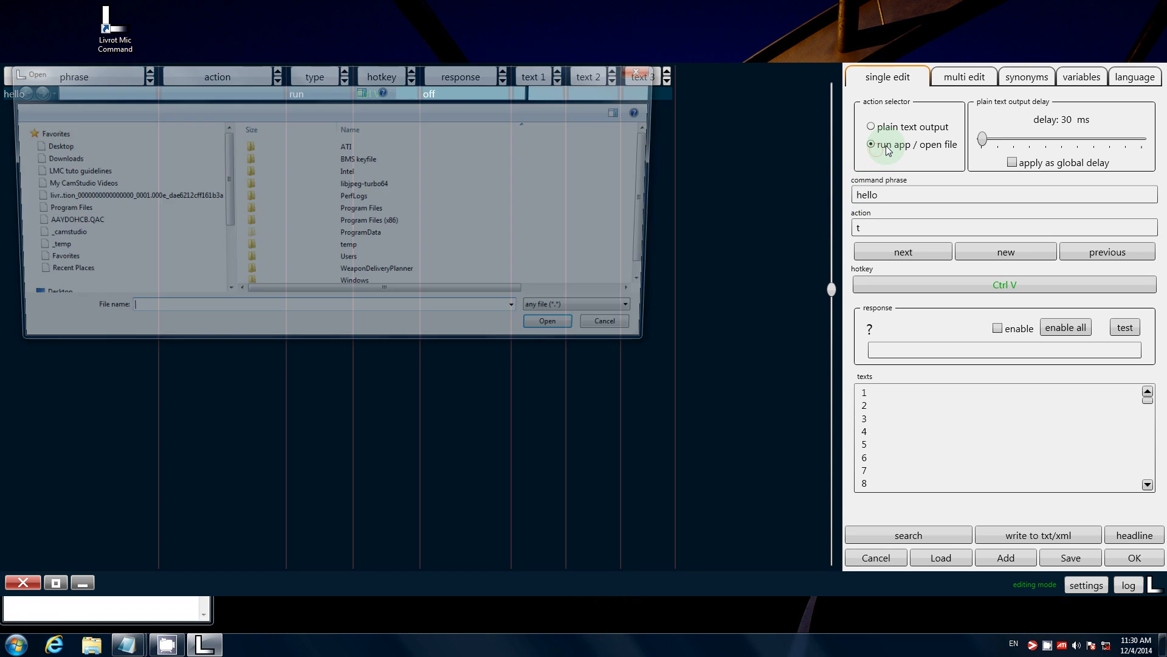
click(635, 334)
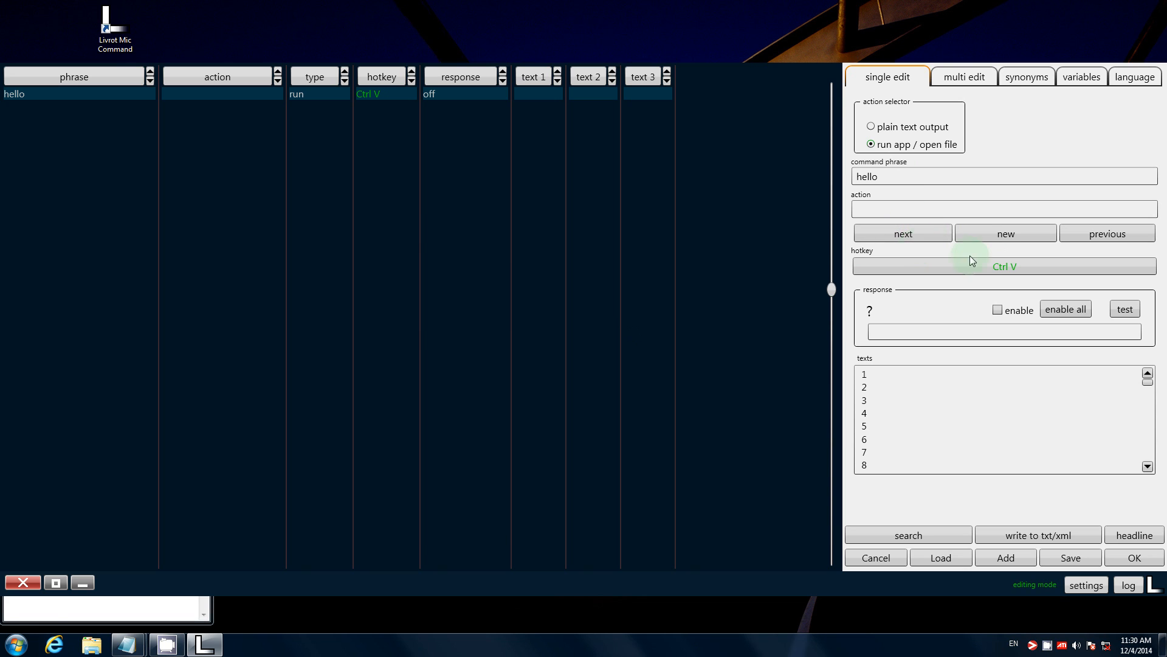
click(1012, 267)
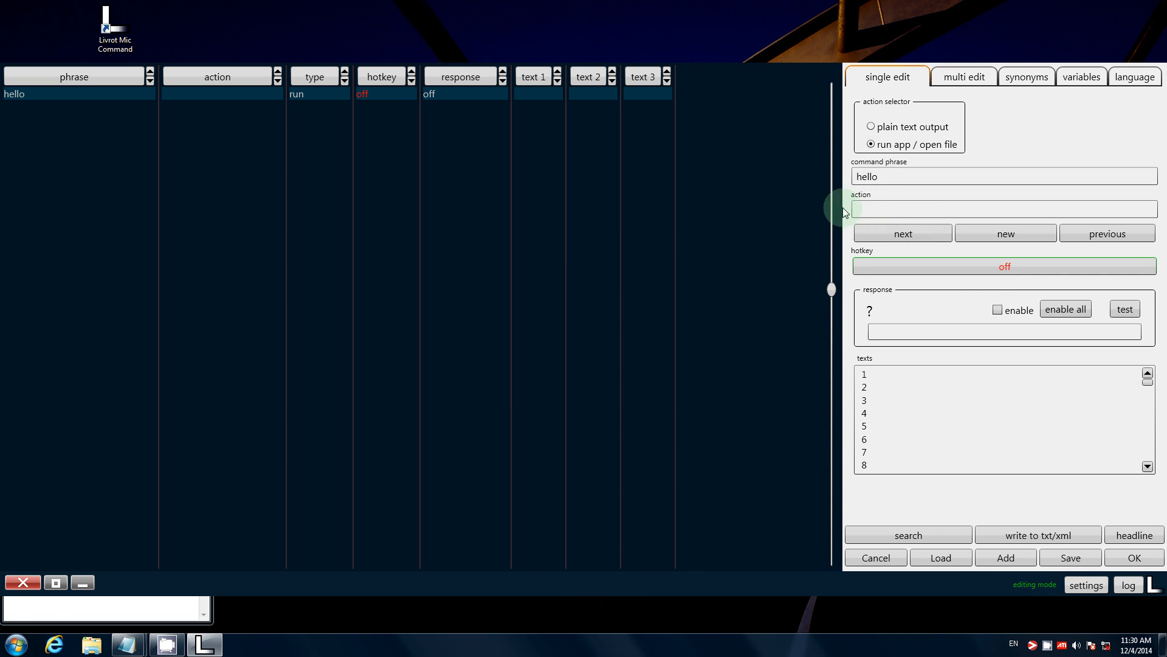
Review the hotkey settings and confirm the changes made in the command editor.
click(1080, 587)
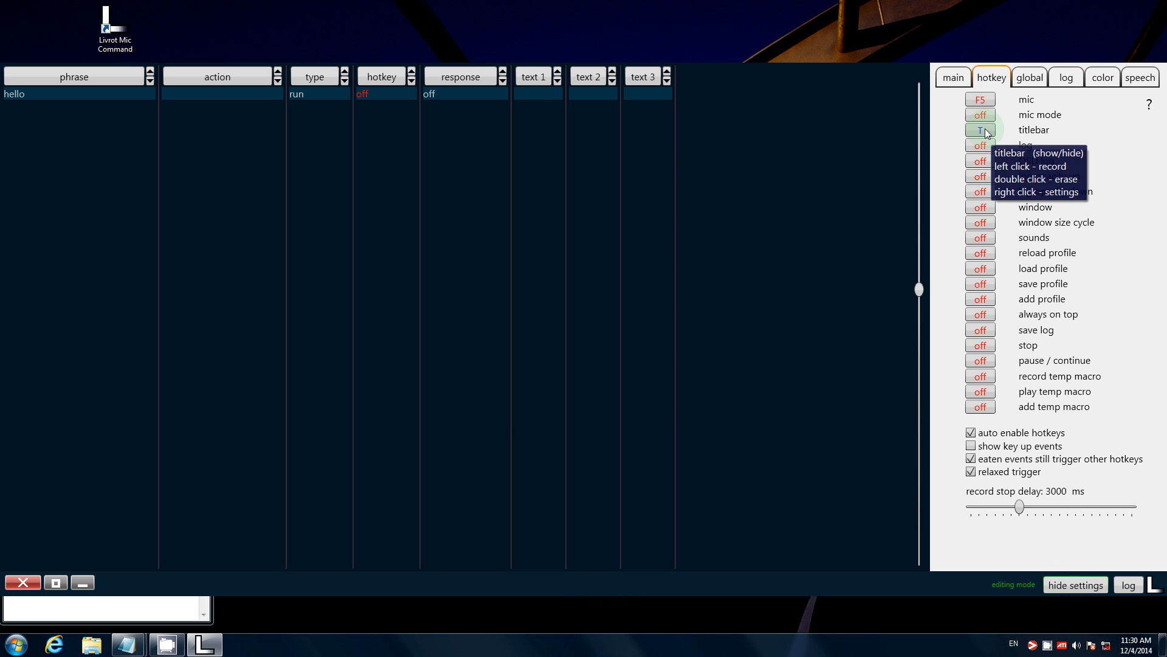
click(1060, 583)
click(1132, 556)
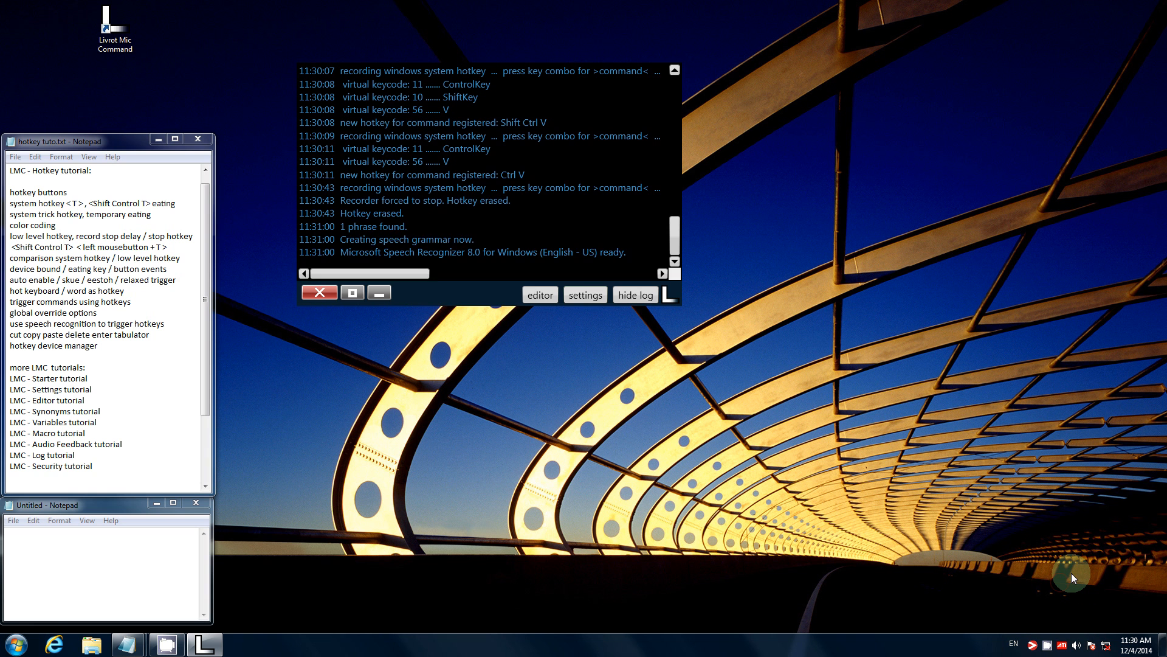
Record the left Windows key as the titlebar hotkey in the hotkey settings.
click(586, 295)
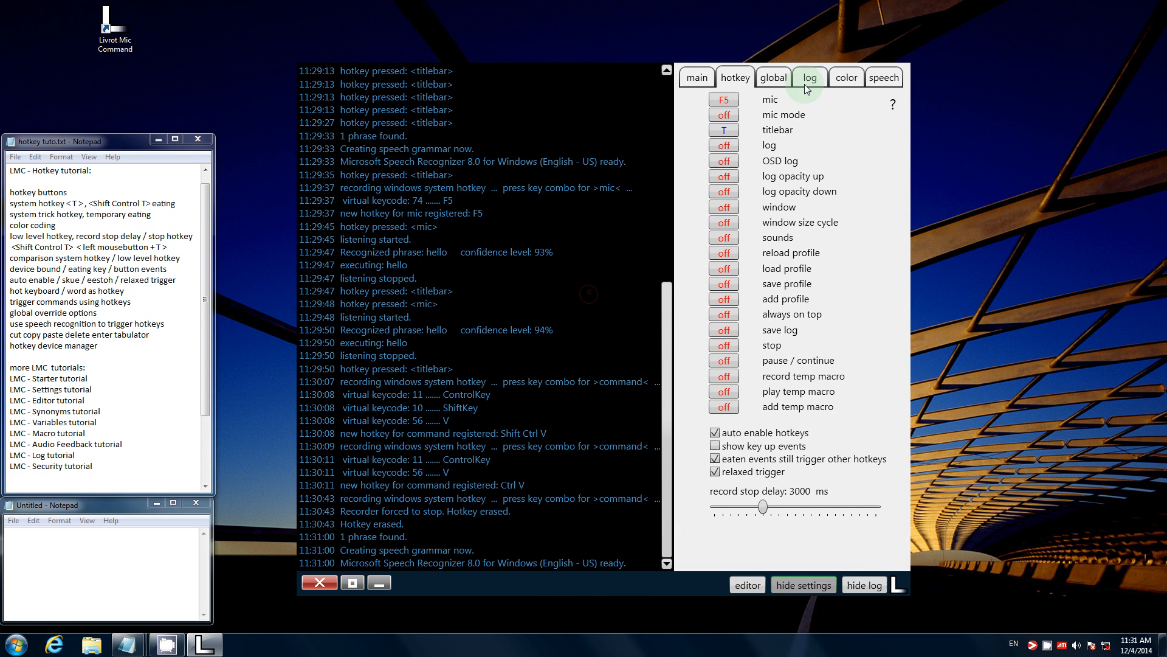
click(723, 130)
key(super)
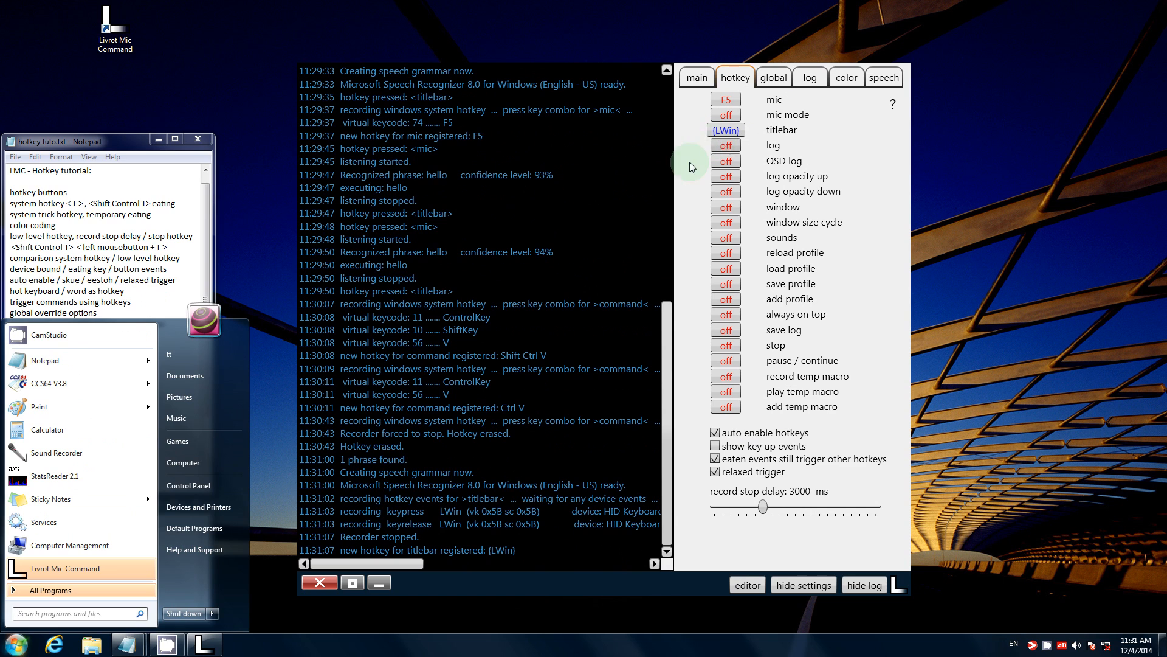
Enable show key up events and set the titlebar hotkey to eat key down and key up events.
click(715, 445)
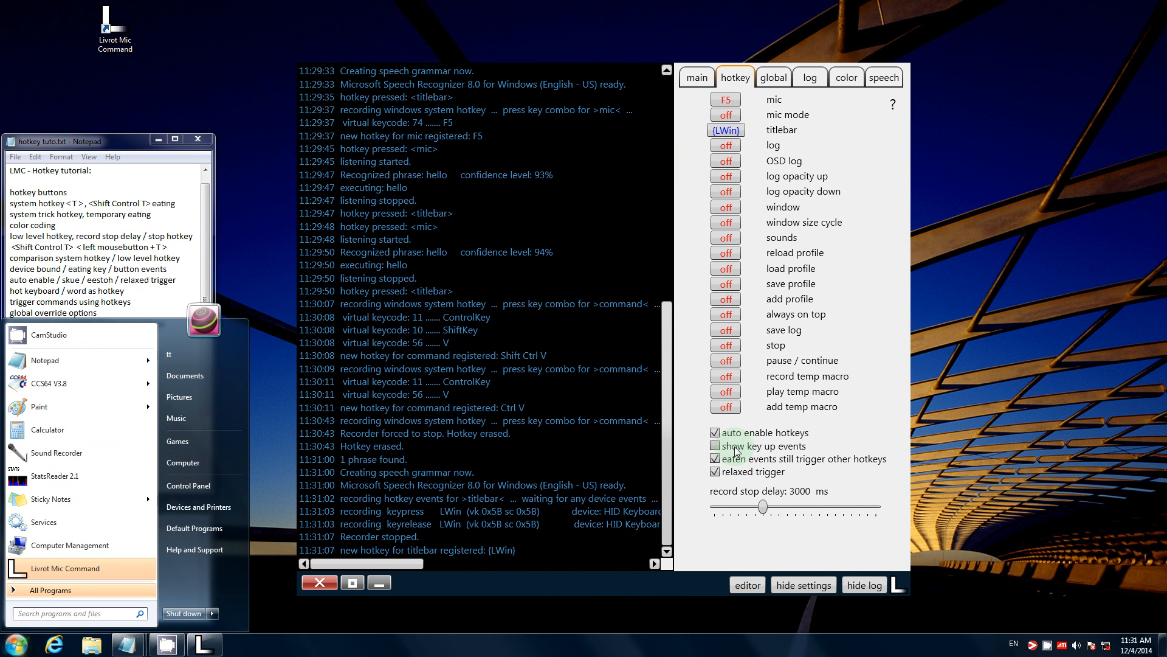
click(742, 135)
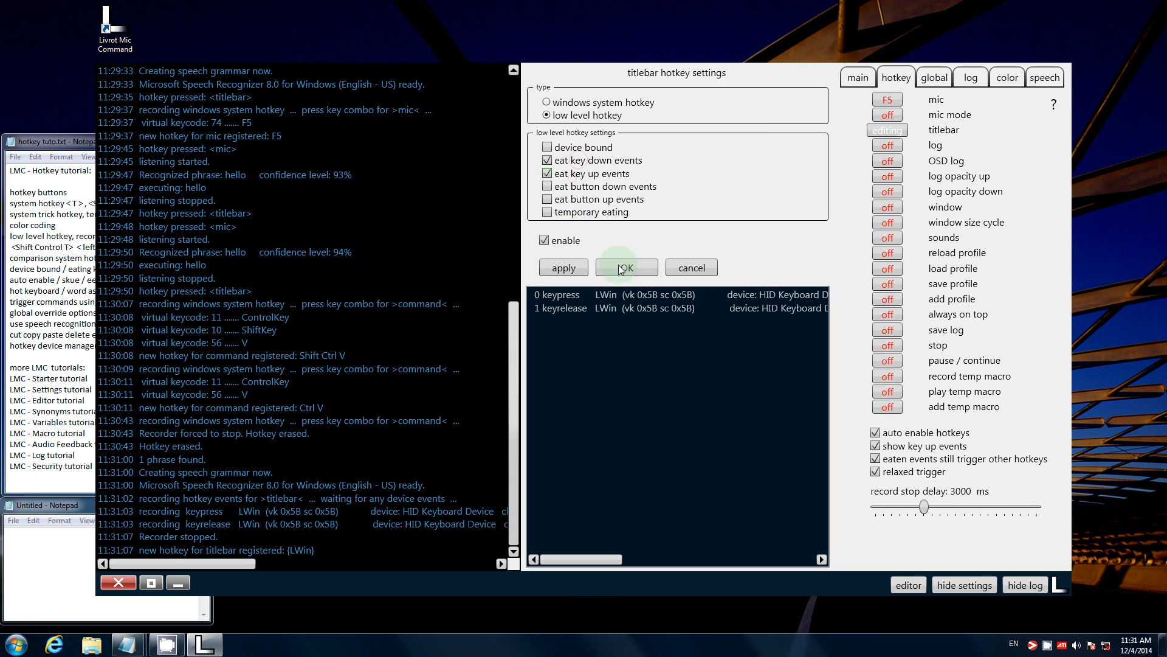
click(626, 268)
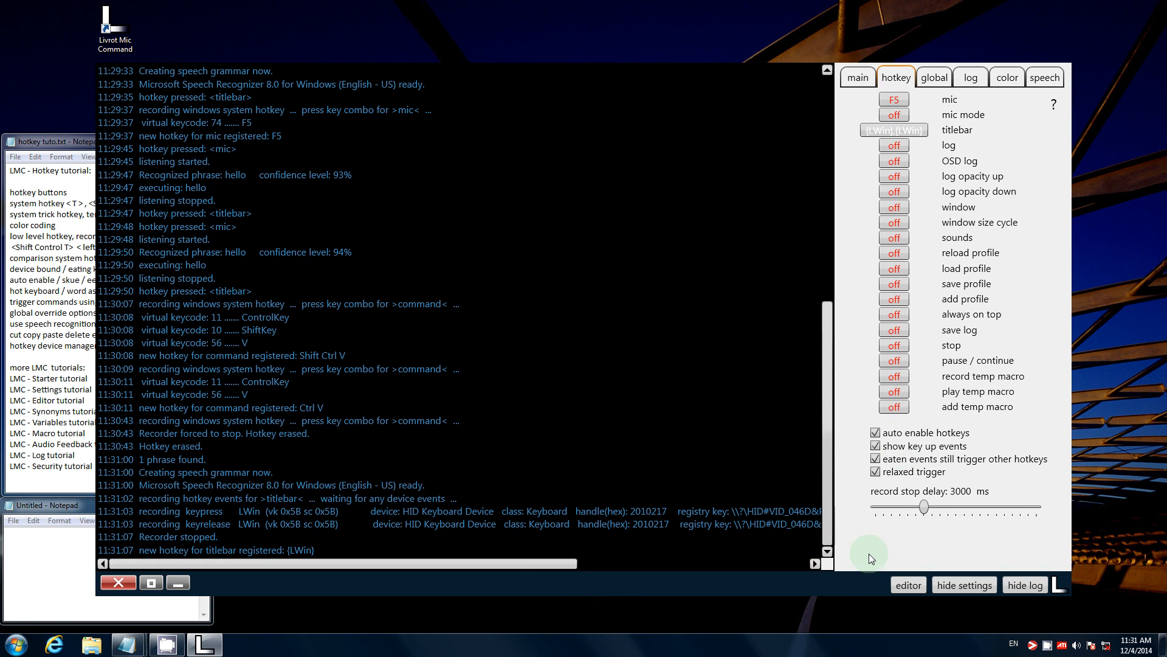
Reposition the program window and test the left Windows key hotkey while it is in focus.
drag(834, 581, 865, 553)
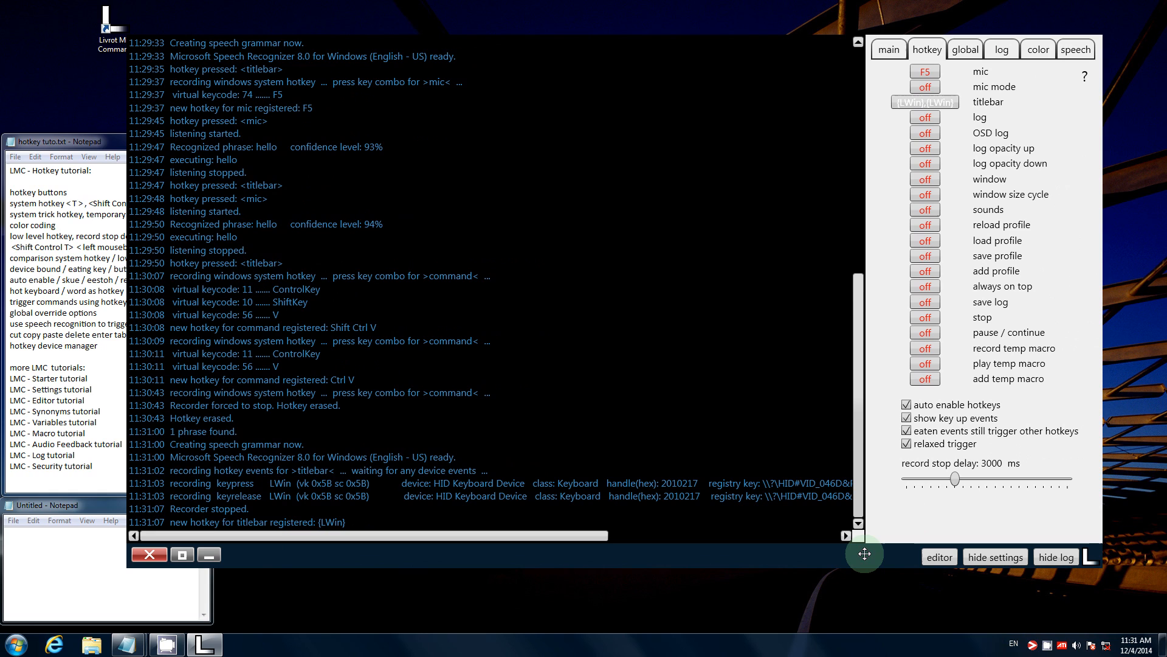
key(super)
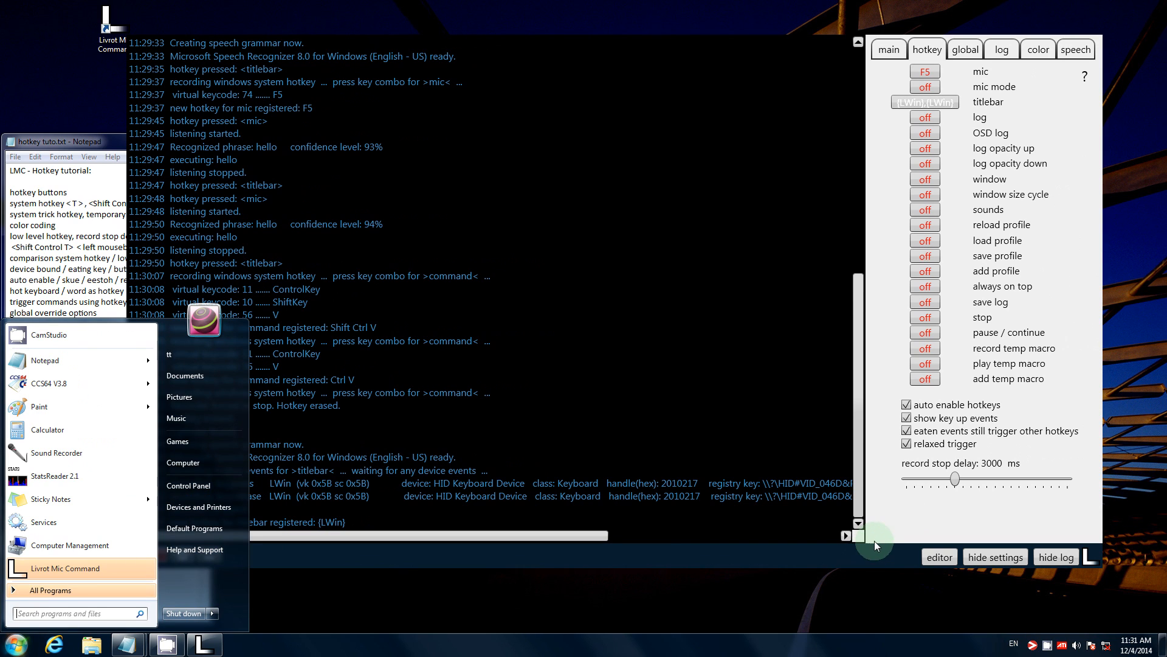
click(929, 495)
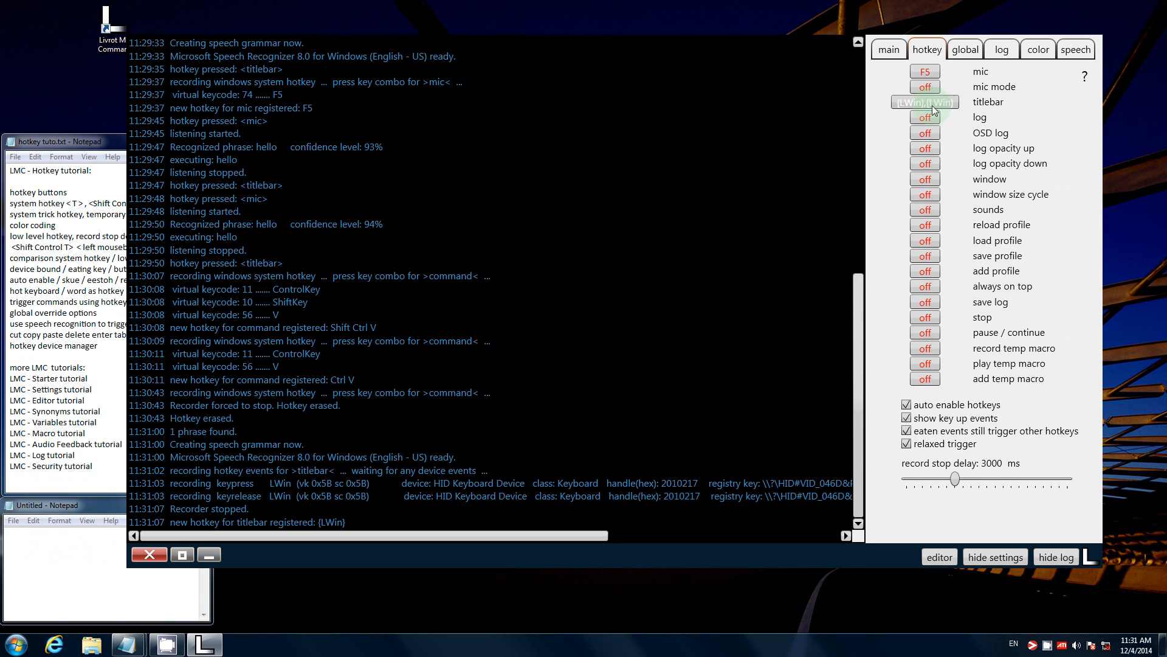
drag(740, 551, 821, 488)
drag(347, 489, 283, 536)
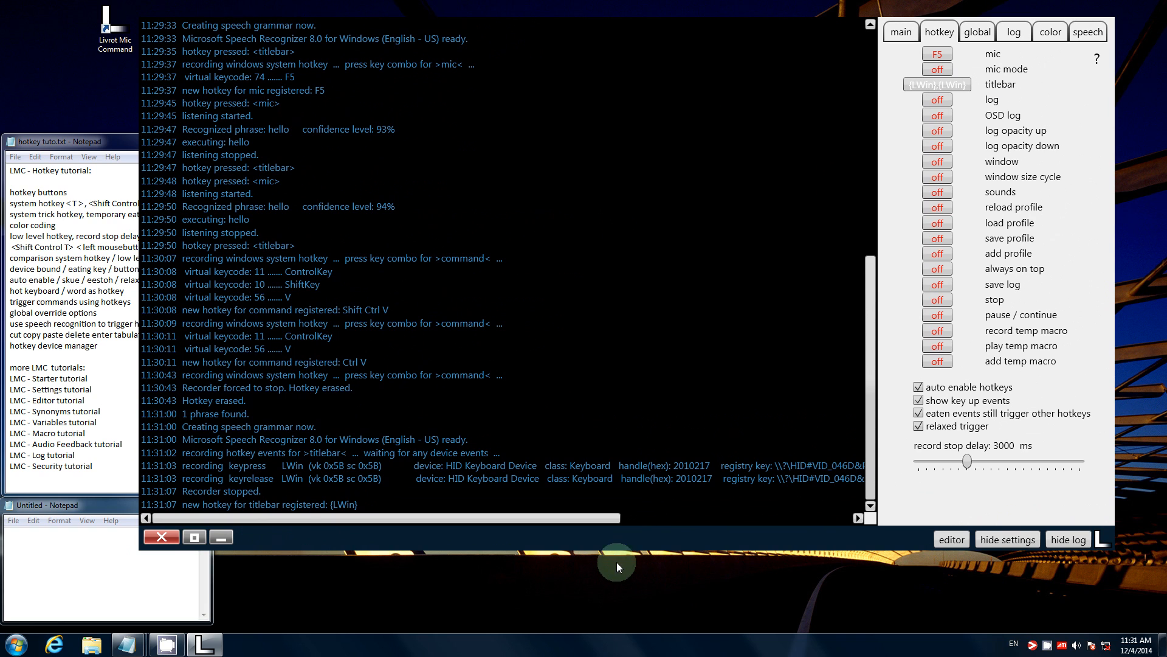
drag(611, 537, 747, 473)
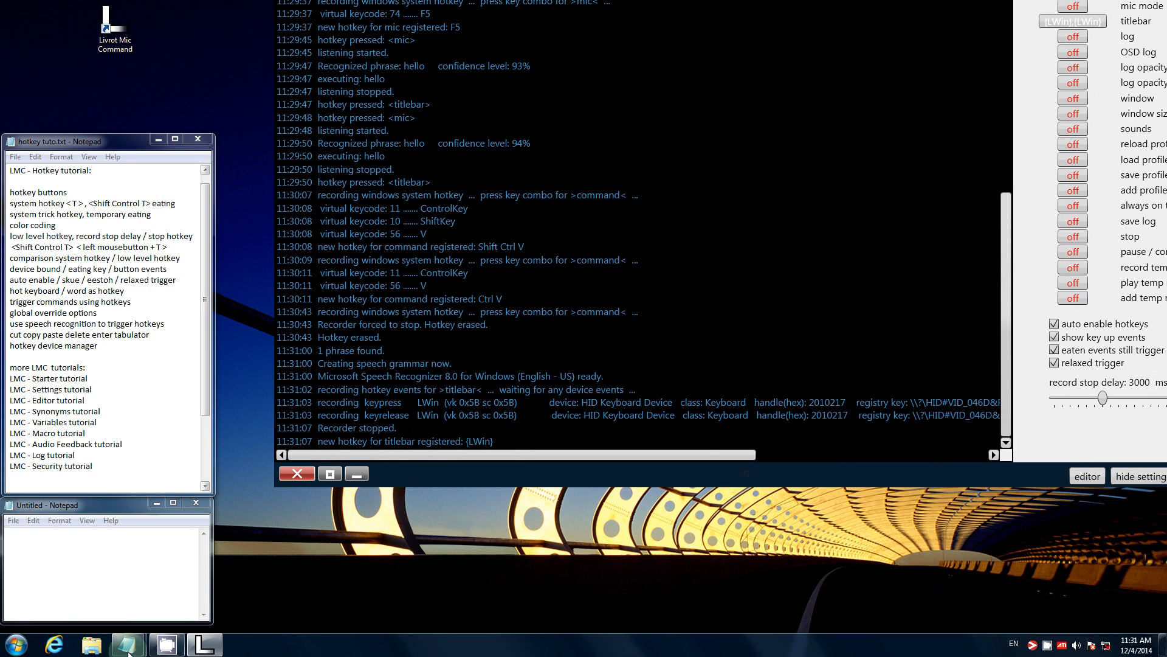
Test the left Windows key titlebar hotkey with Notepad and the Libraries folder window in focus.
click(152, 466)
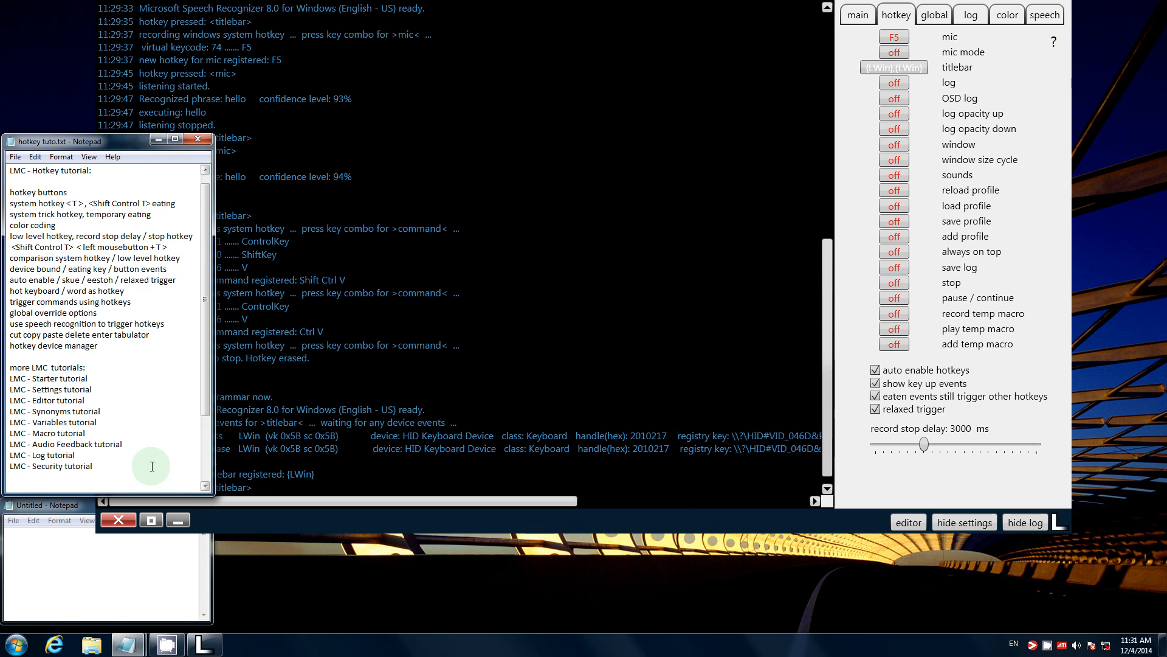
click(119, 596)
key(super)
key(super)
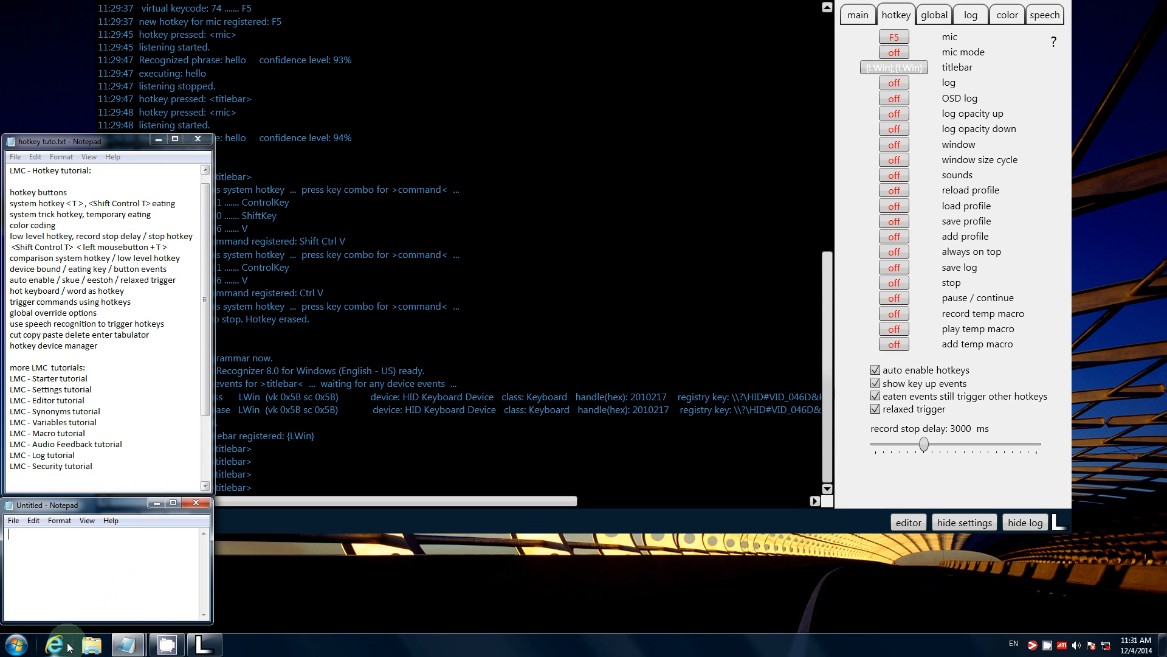
click(93, 652)
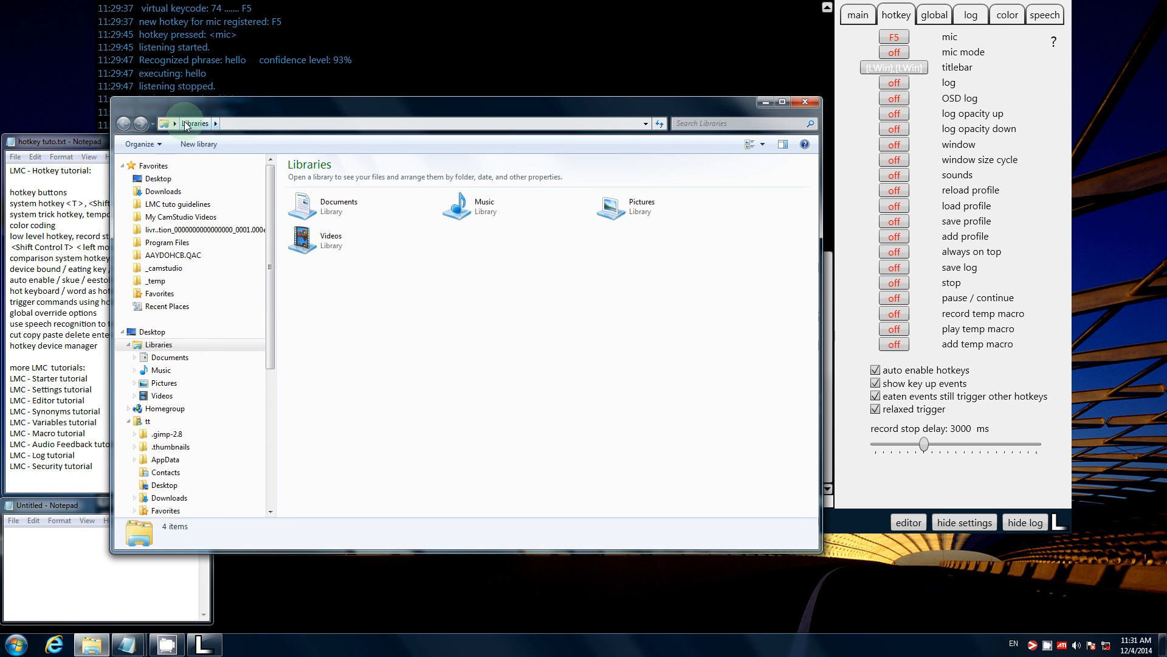
click(227, 125)
click(209, 124)
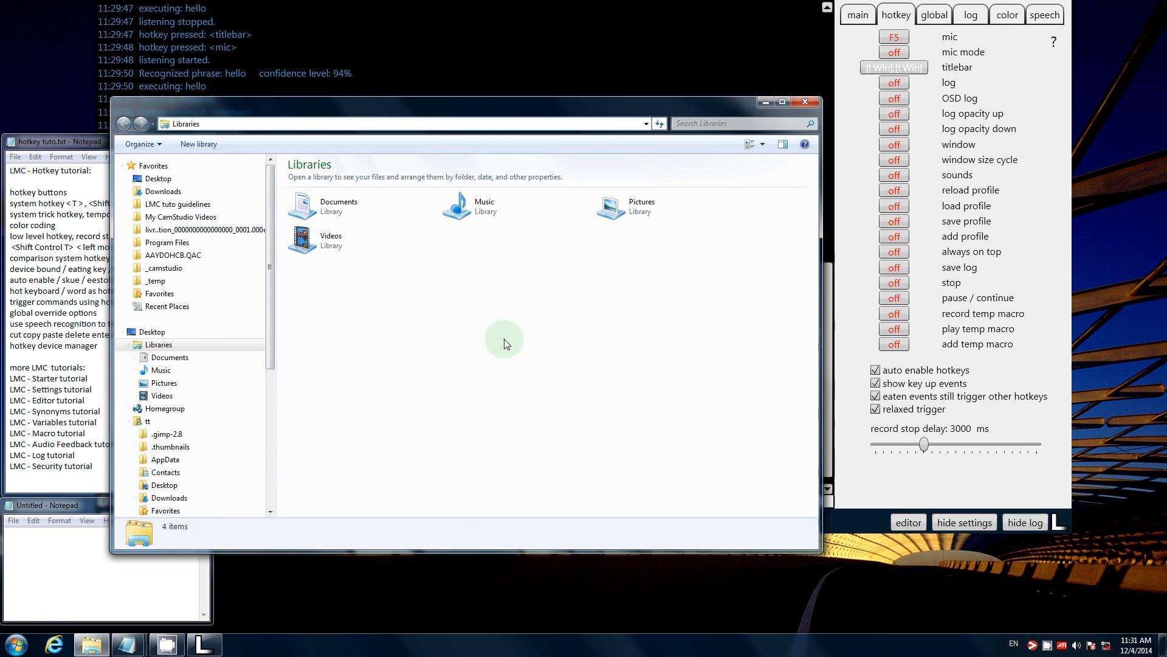
Erase the titlebar hotkey, record F4 press and release in its place, and close the program.
click(899, 70)
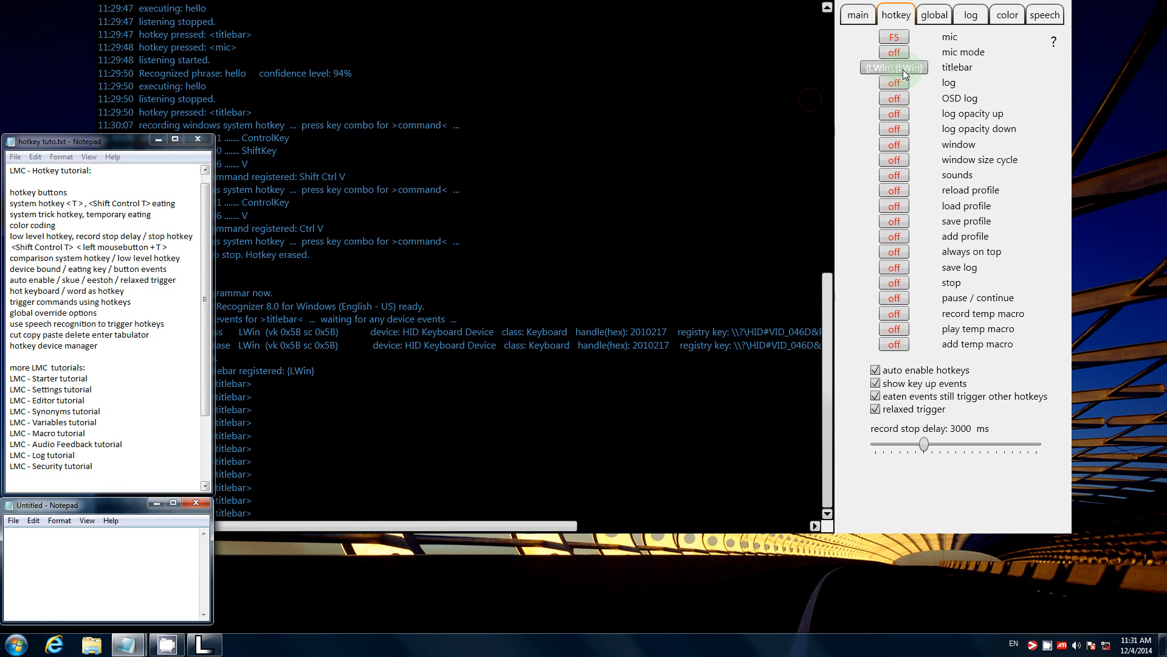
click(903, 69)
click(884, 68)
key(F4)
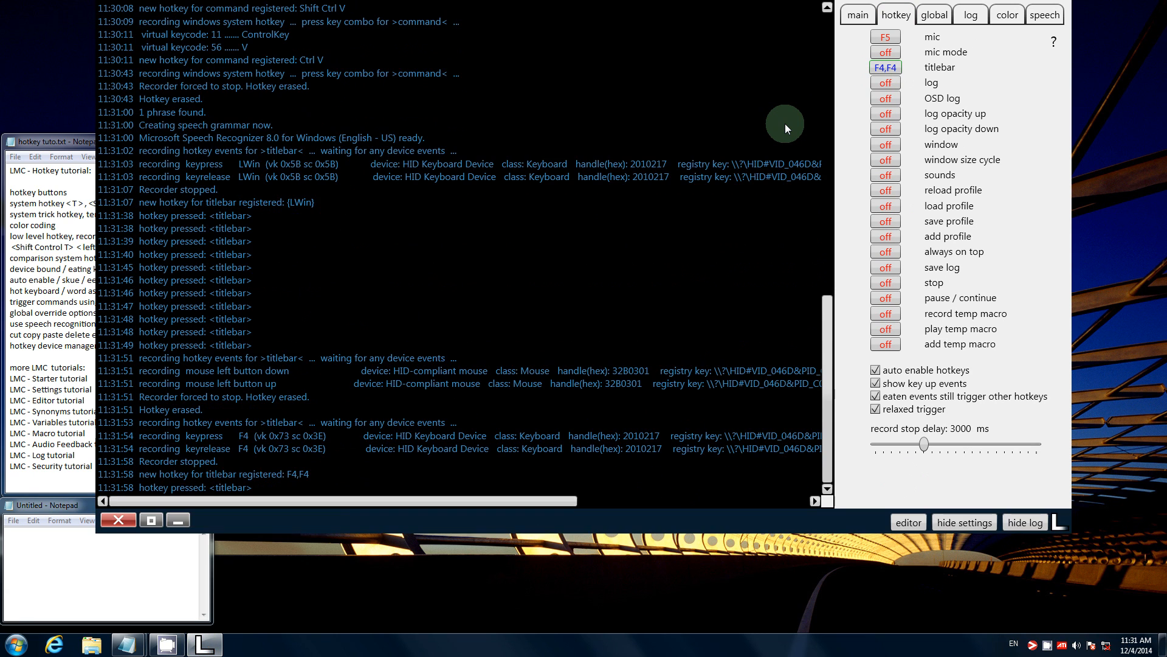
click(127, 514)
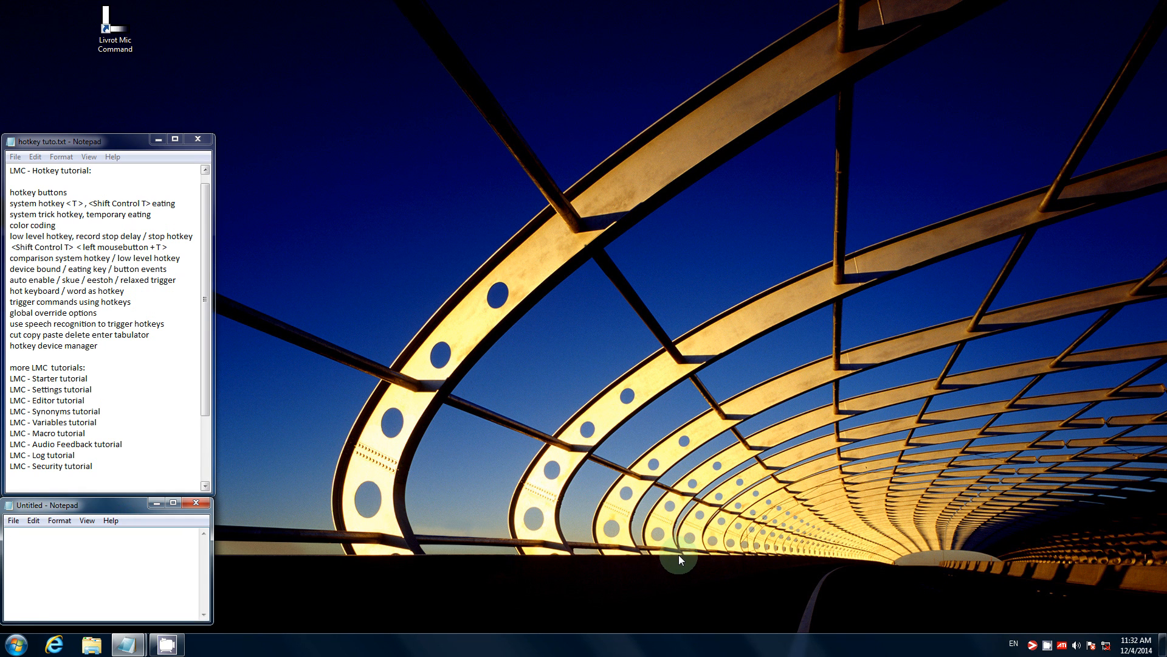